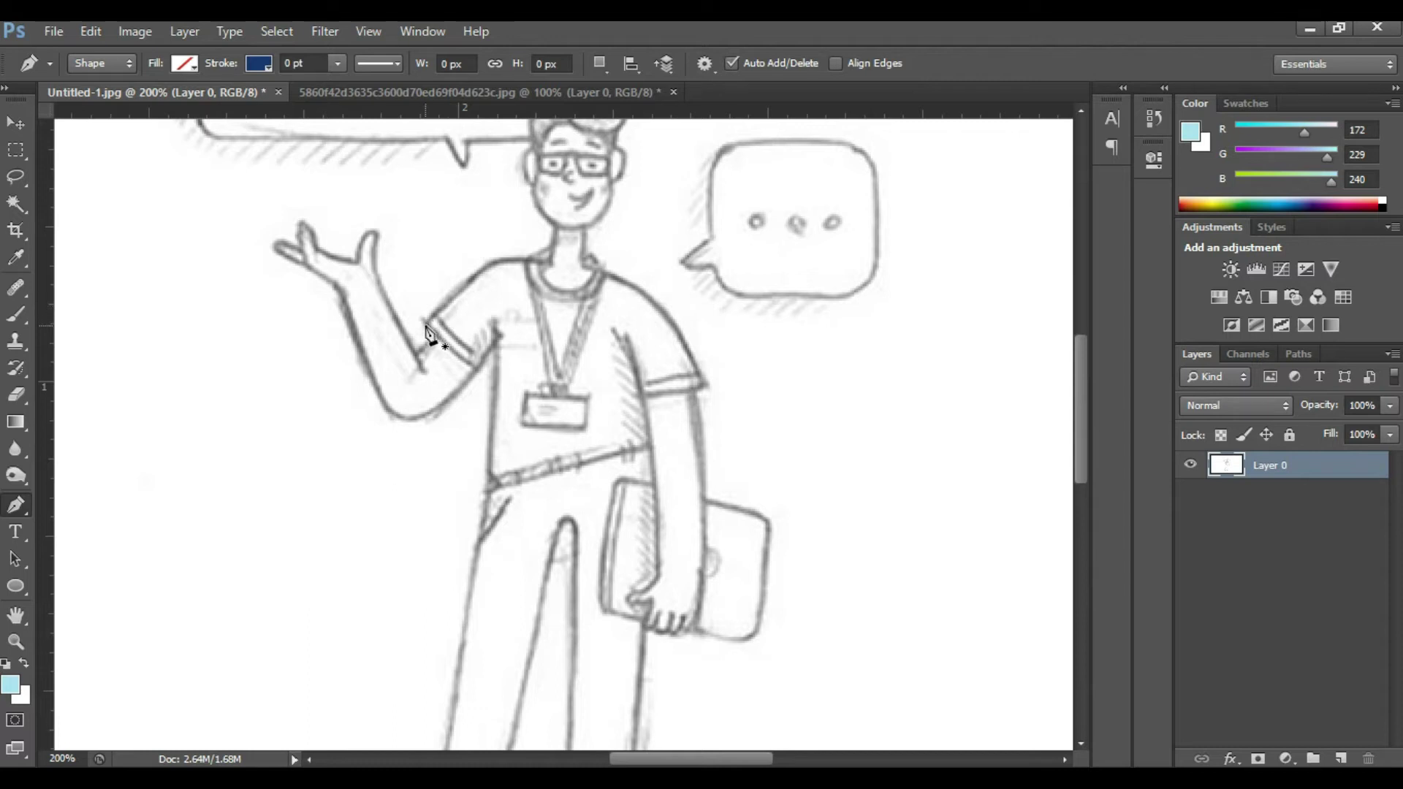
Trace the shirt from the collar along the neckline, over the shoulder and along the sleeve hem
{"action": "left_click", "coordinate": [426, 324]}
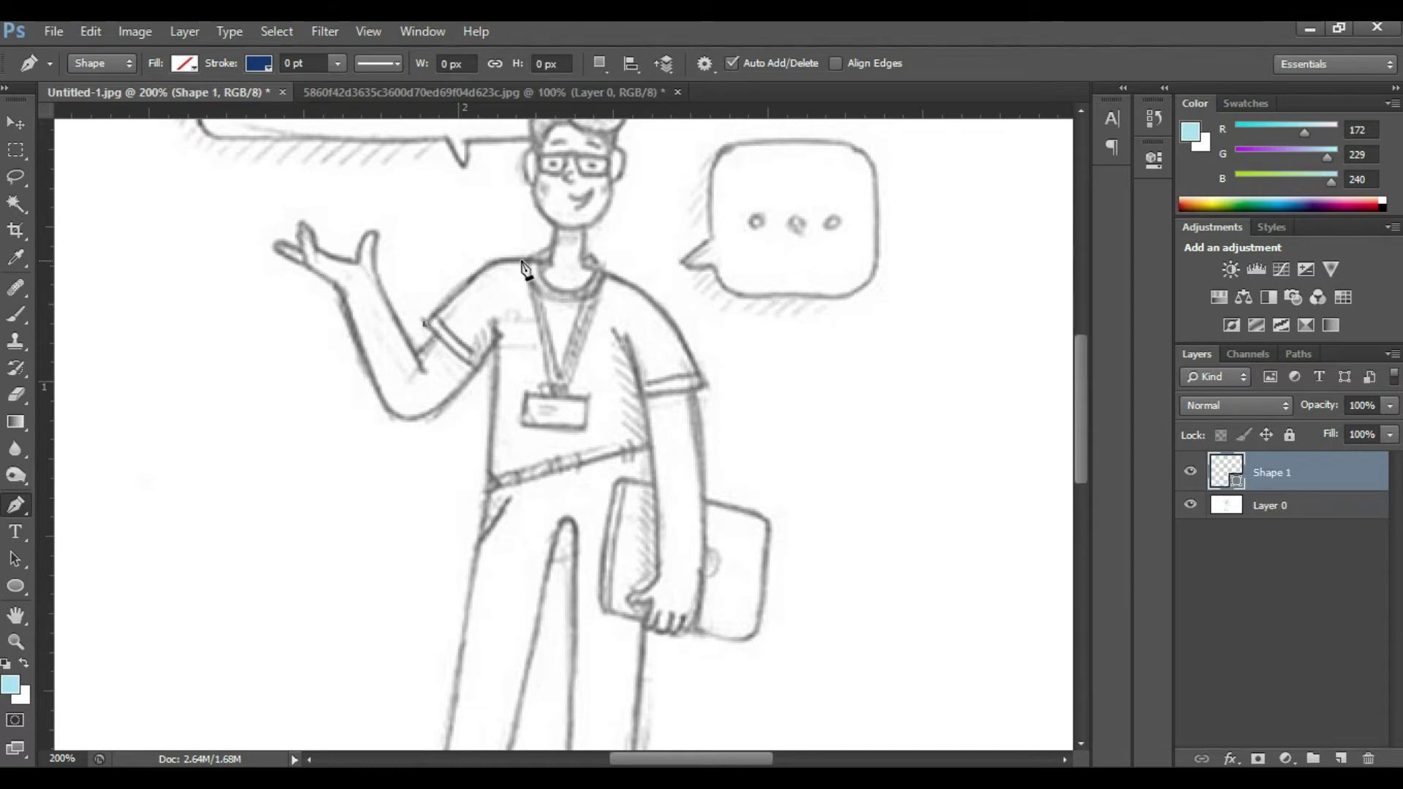
{"action": "left_click_drag", "start_coordinate": [523, 263], "coordinate": [560, 271]}
{"action": "left_click_drag", "start_coordinate": [564, 265], "coordinate": [565, 266]}
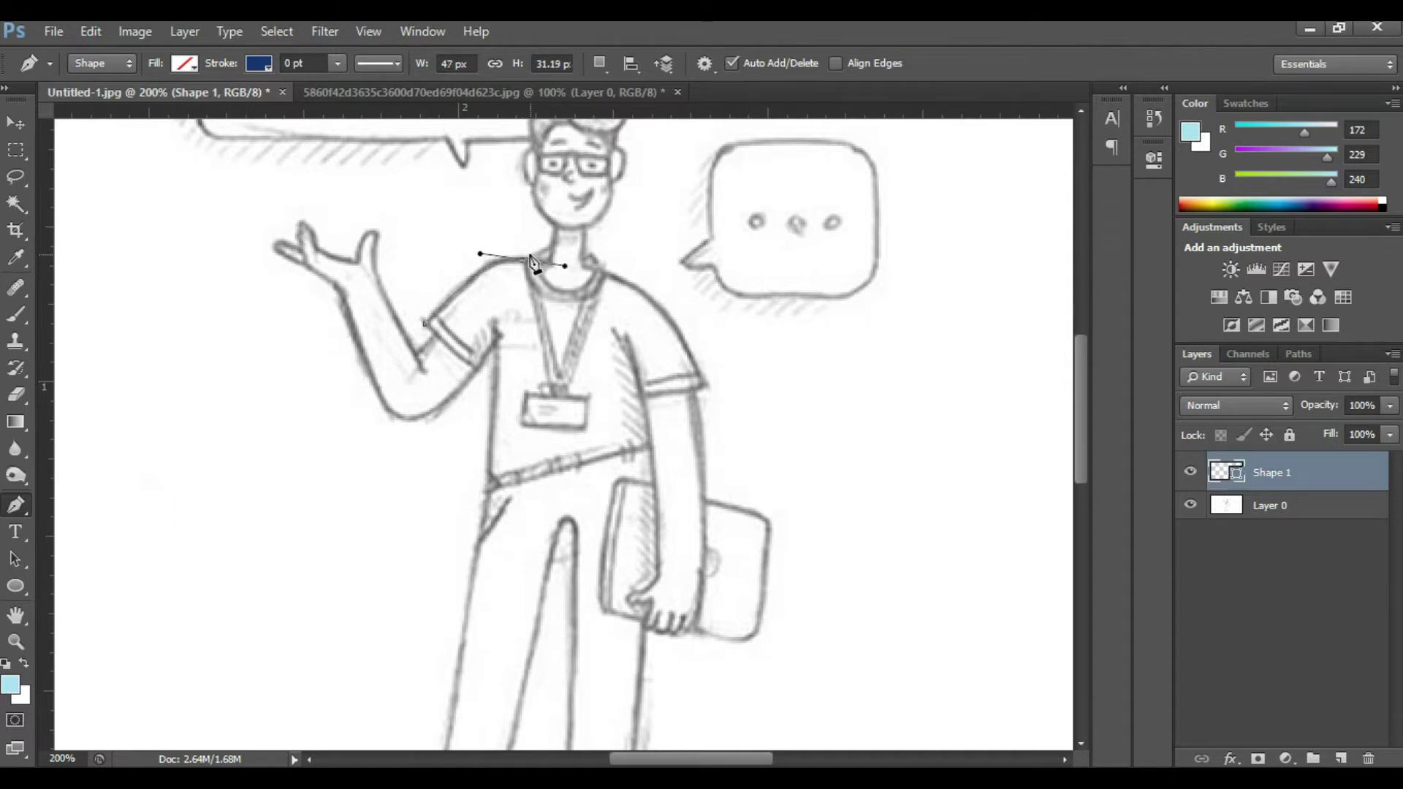
{"action": "left_click", "coordinate": [526, 264]}
{"action": "left_click_drag", "start_coordinate": [704, 386], "coordinate": [757, 535]}
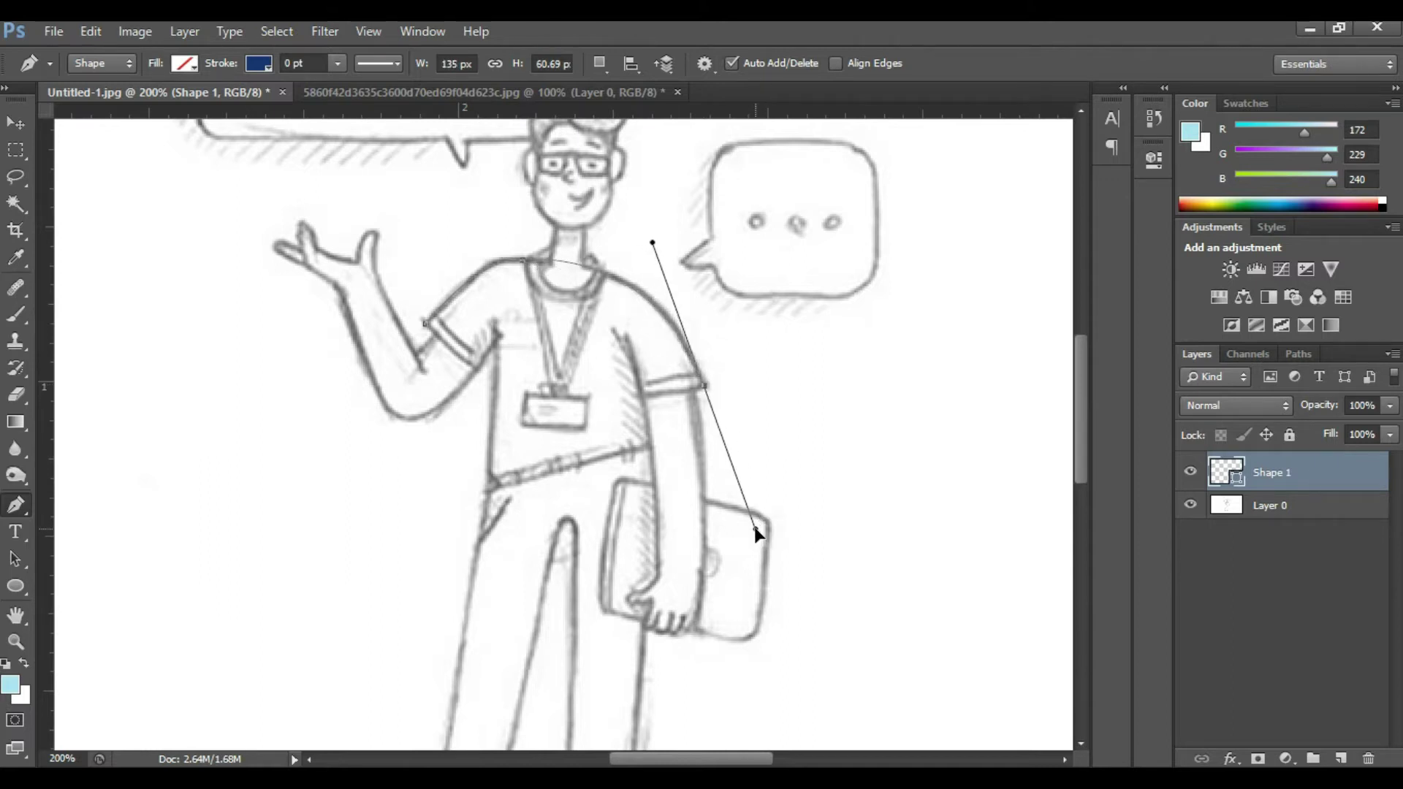
{"action": "left_click_drag", "start_coordinate": [757, 535], "coordinate": [757, 535]}
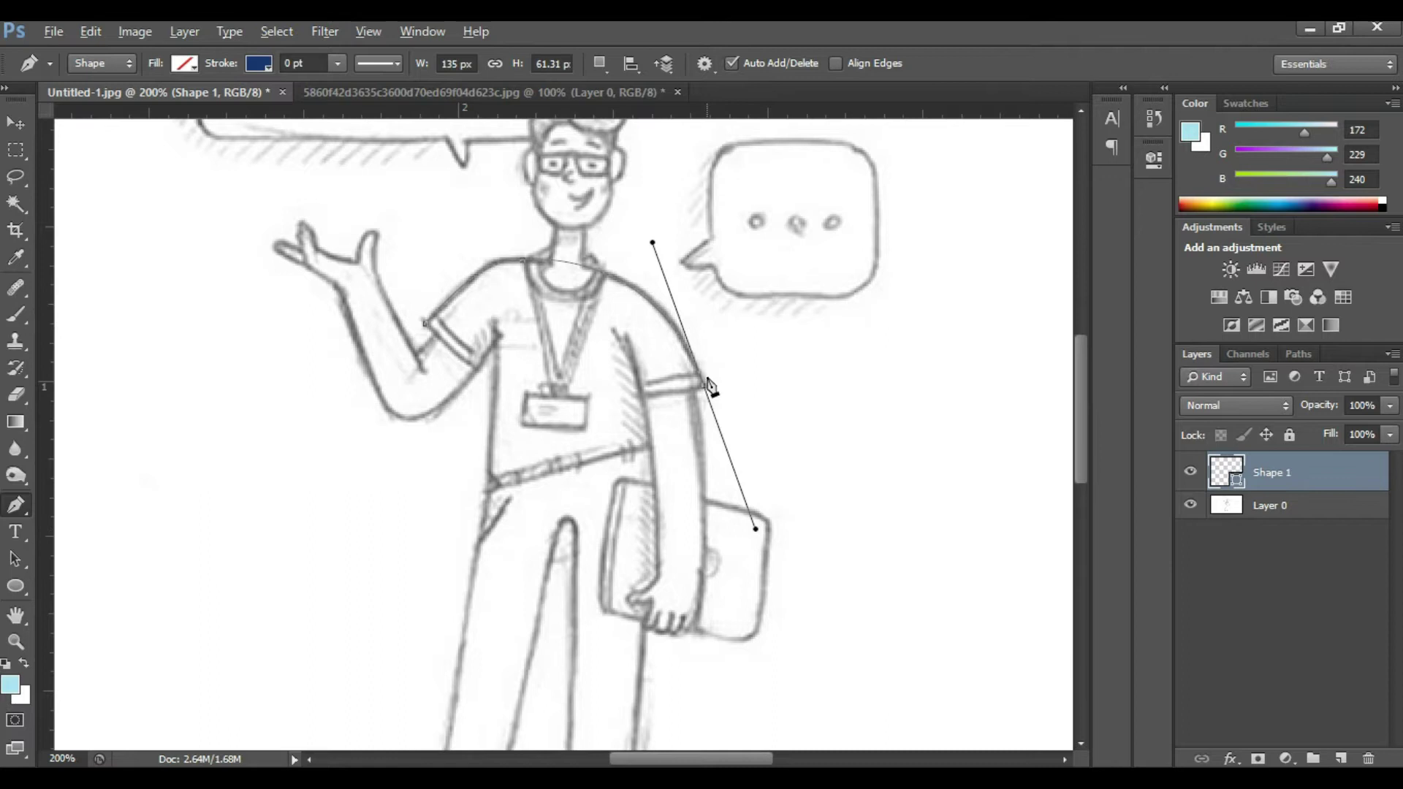
{"action": "left_click", "coordinate": [705, 385]}
{"action": "left_click_drag", "start_coordinate": [644, 396], "coordinate": [612, 401]}
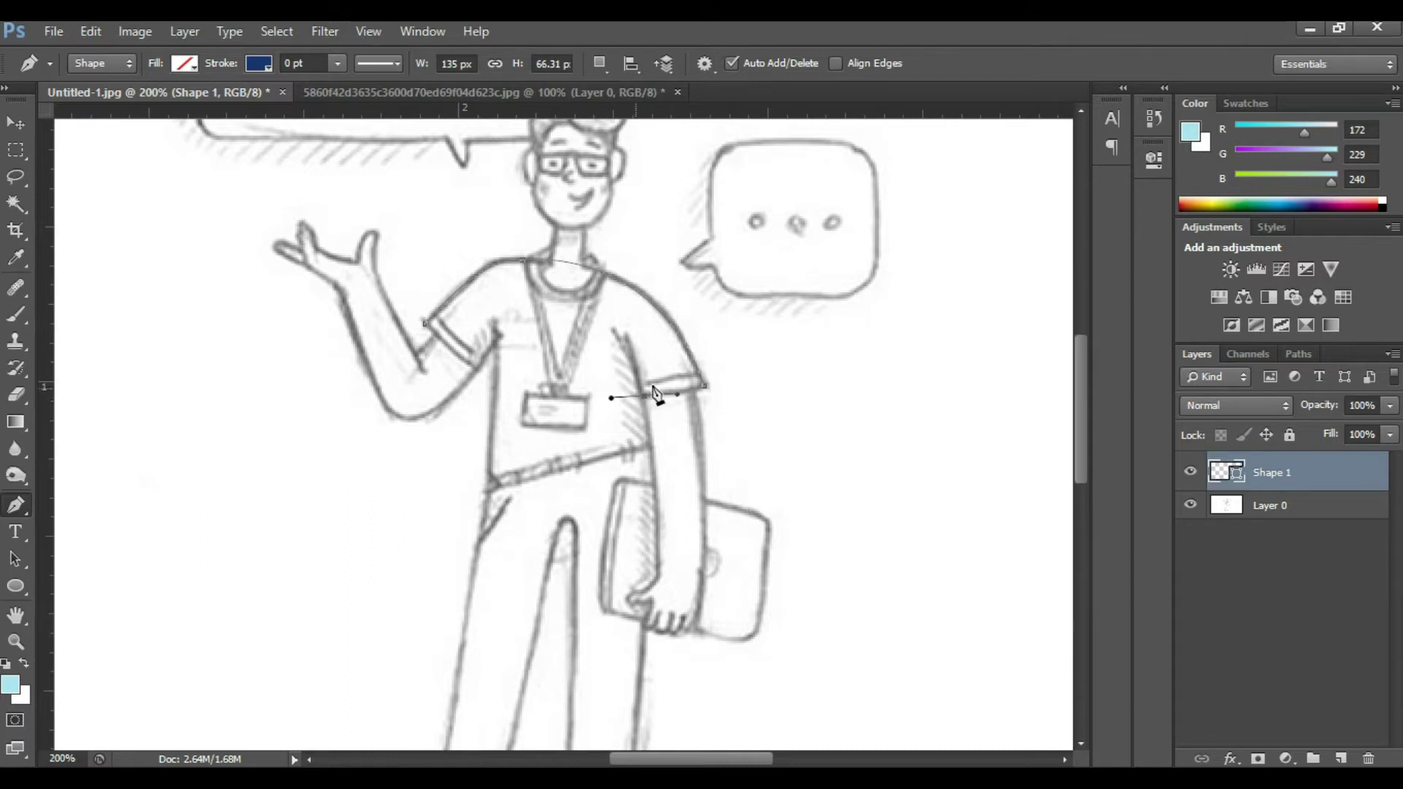
Continue the shirt path down the side, along the hem, up the other side and around the raised sleeve
{"action": "left_click_drag", "start_coordinate": [651, 445], "coordinate": [657, 480]}
{"action": "left_click", "coordinate": [651, 447], "text": "alt"}
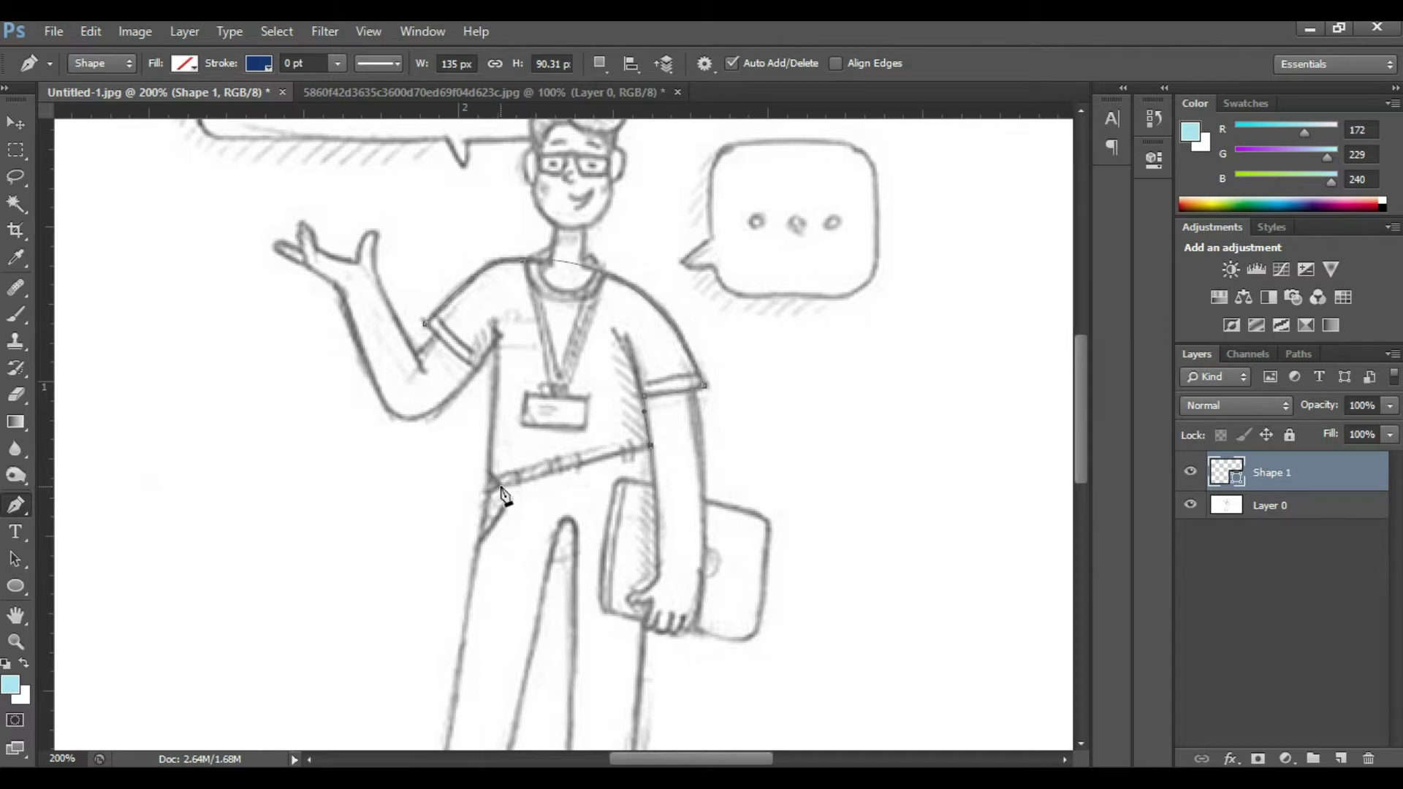
{"action": "left_click_drag", "start_coordinate": [502, 486], "coordinate": [426, 499]}
{"action": "left_click", "coordinate": [502, 486], "text": "alt"}
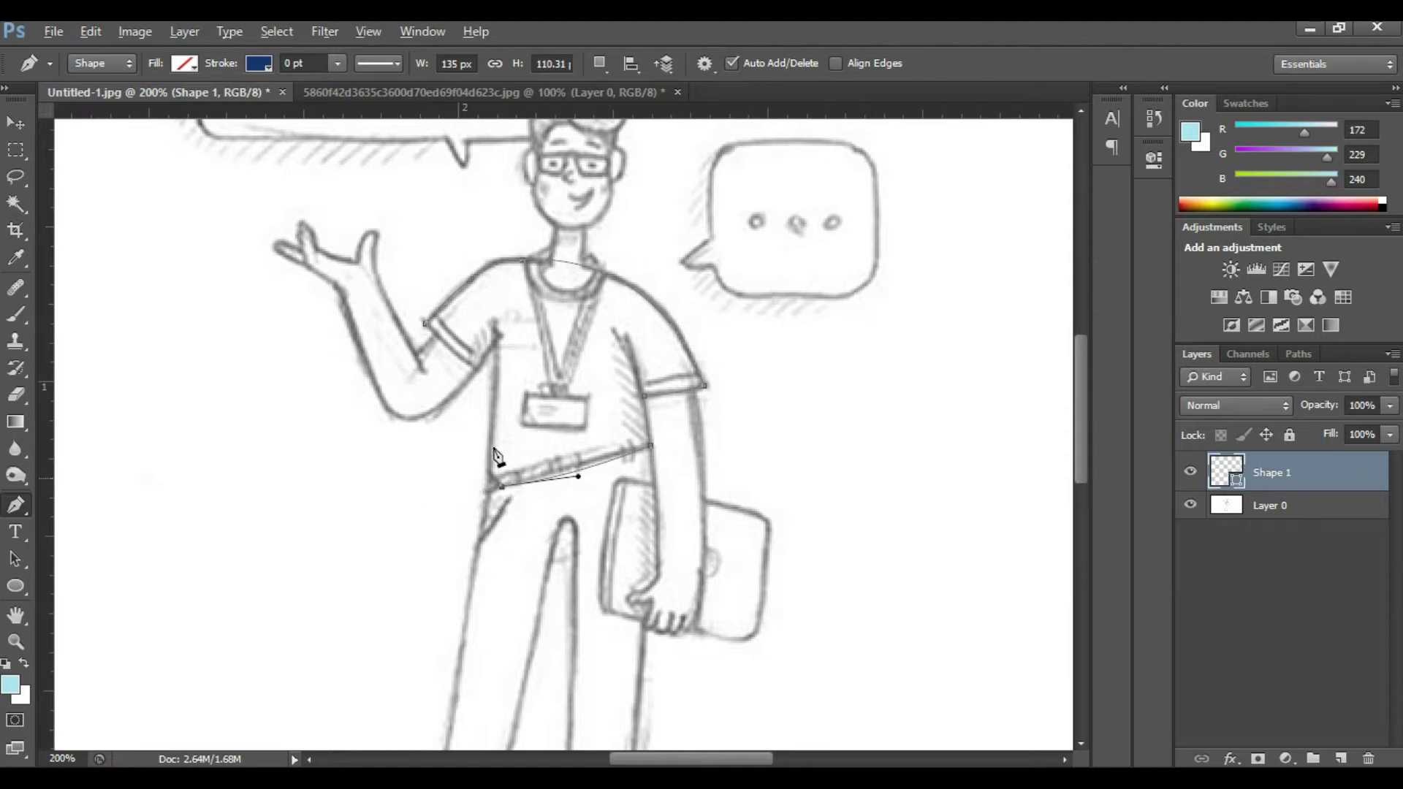
{"action": "mouse_move", "coordinate": [498, 337]}
{"action": "left_mouse_down"}
{"action": "mouse_move", "coordinate": [527, 202]}
{"action": "mouse_move", "coordinate": [513, 189]}
{"action": "left_mouse_up"}
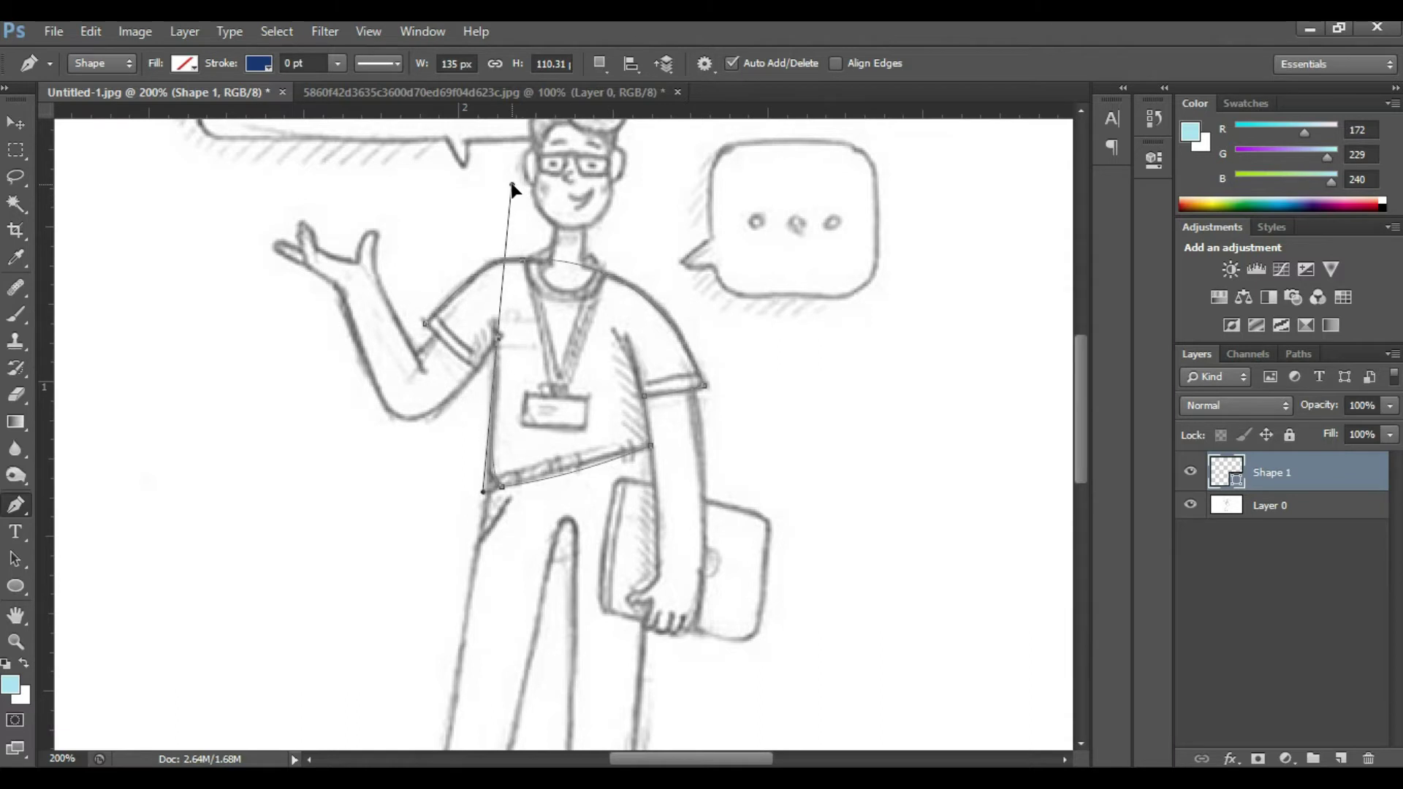
{"action": "left_click", "coordinate": [497, 338]}
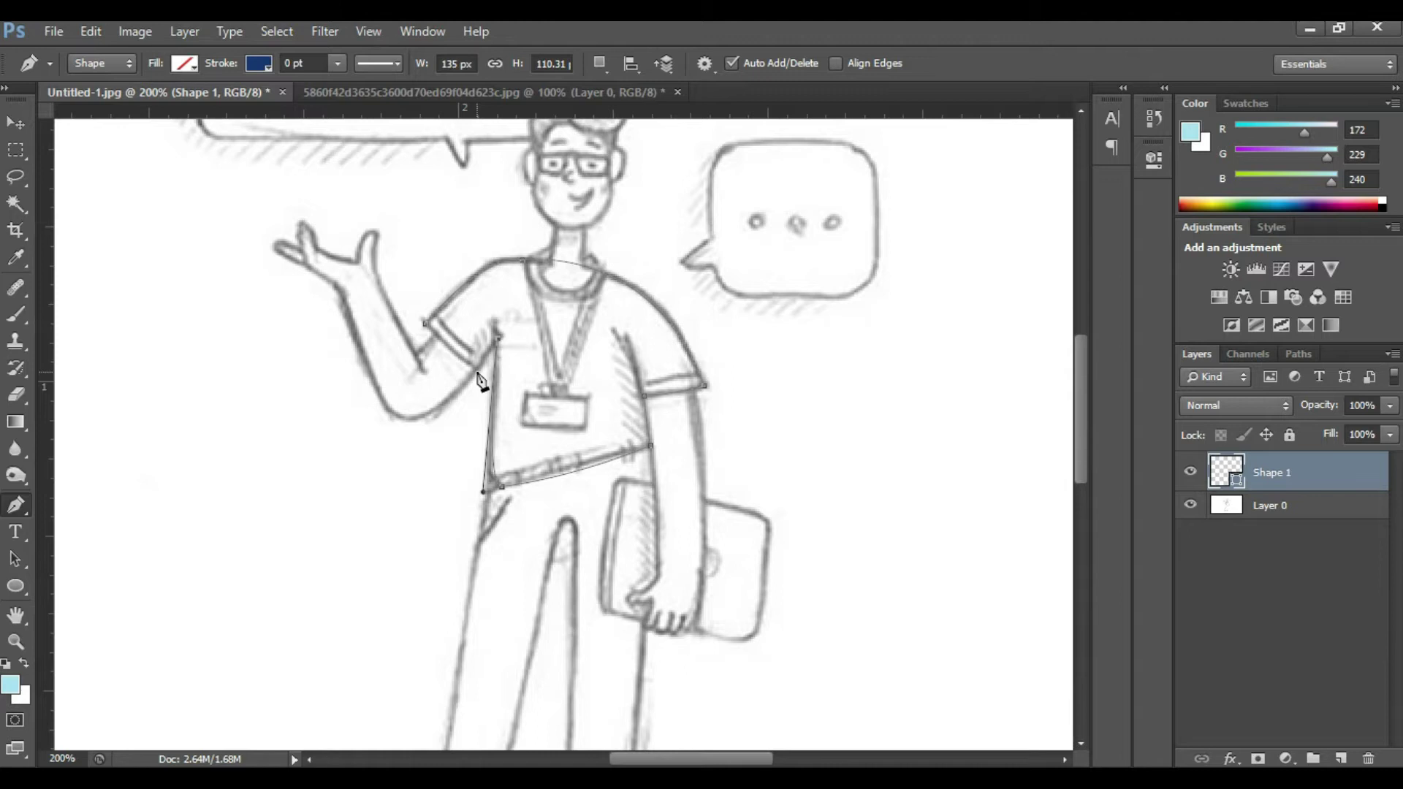
{"action": "left_click_drag", "start_coordinate": [478, 373], "coordinate": [408, 288]}
Fill the shirt shape light blue (RGB 172, 229, 240) and rasterize the Shape 1 layer
{"action": "key", "text": "Escape"}
{"action": "left_click", "coordinate": [179, 65]}
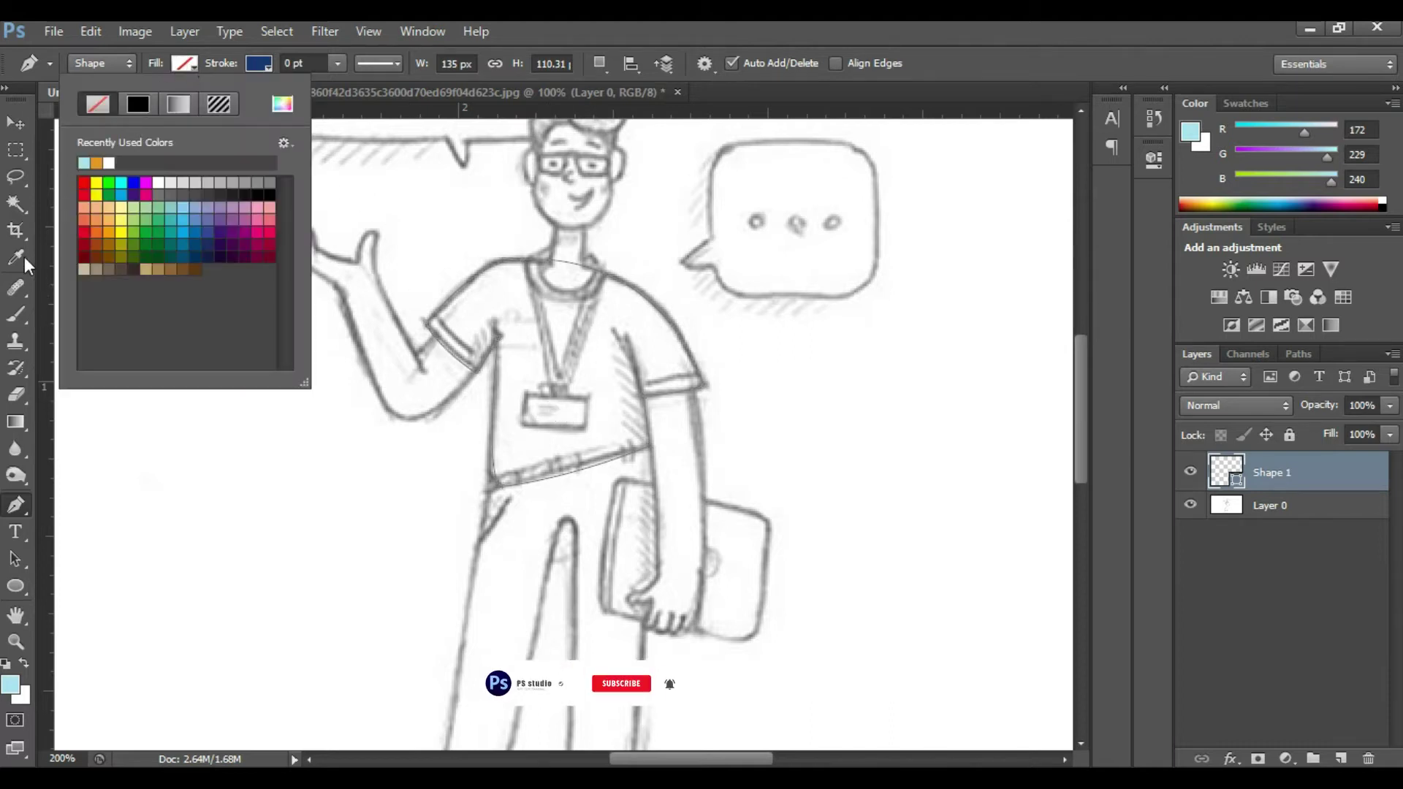
{"action": "left_click", "coordinate": [84, 162]}
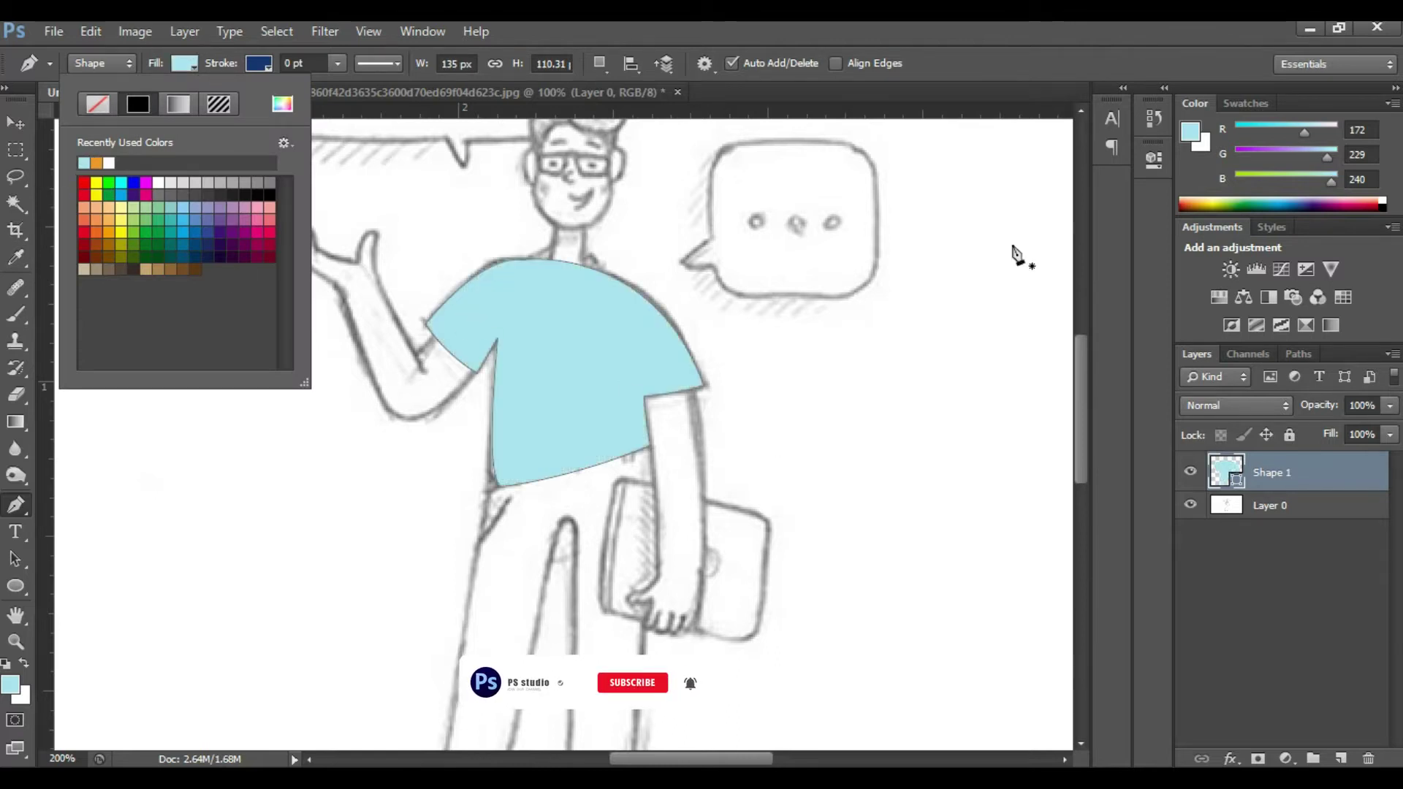
{"action": "right_click", "coordinate": [1315, 468]}
{"action": "left_click", "coordinate": [1164, 290]}
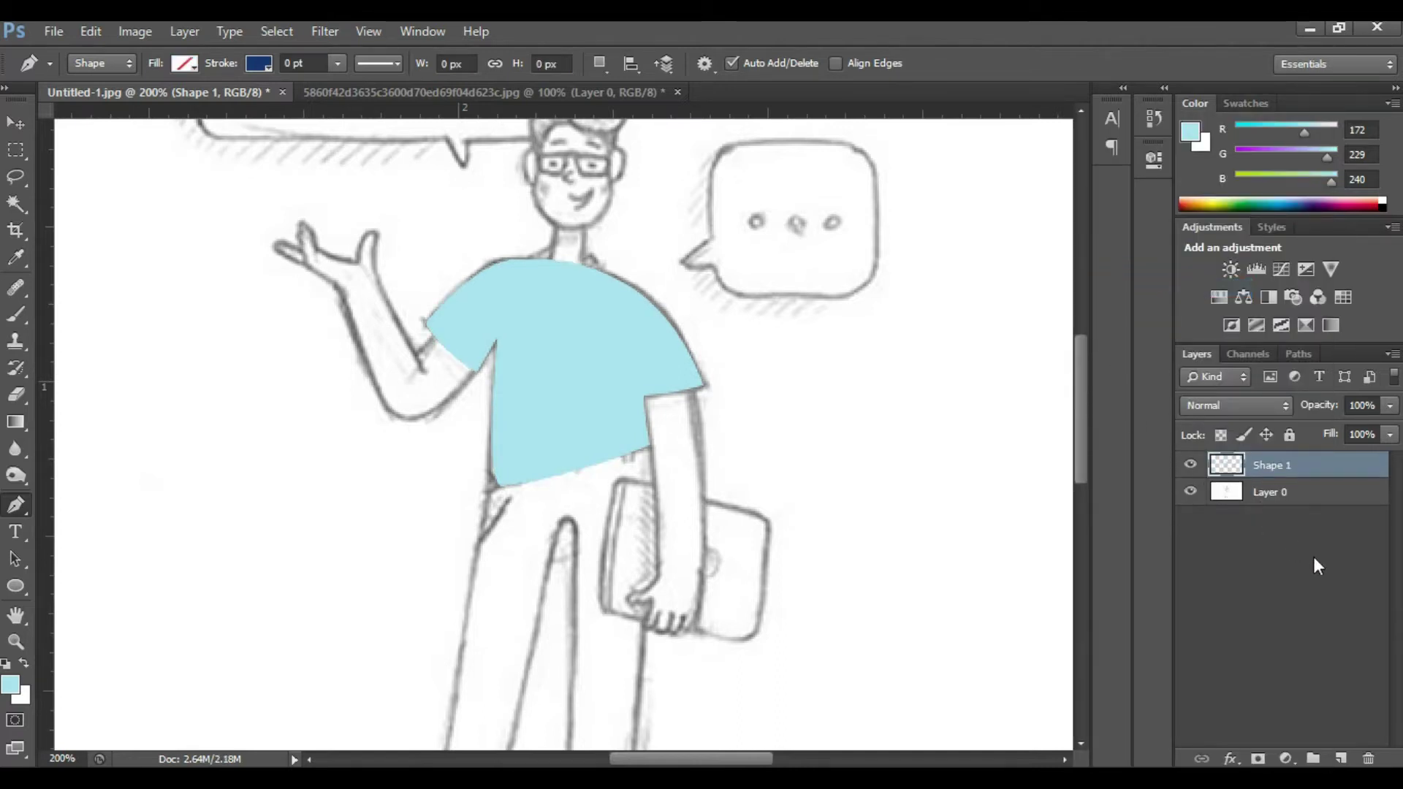
Hide the light-blue Shape 1 layer and zoom out to 100% to see the pencil sketch
{"action": "left_click", "coordinate": [1190, 466]}
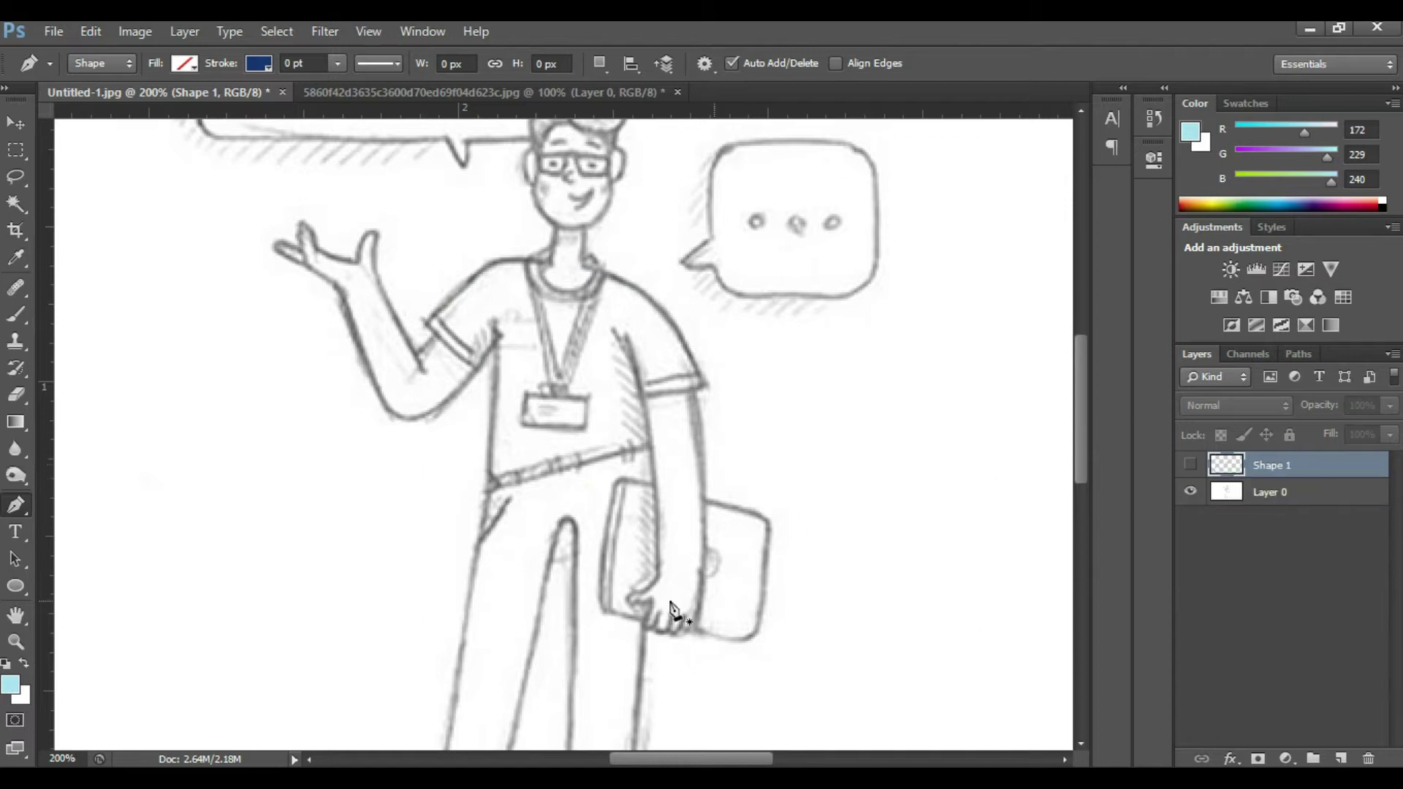
{"action": "scroll", "coordinate": [665, 534], "scroll_direction": "down", "scroll_amount": 3}
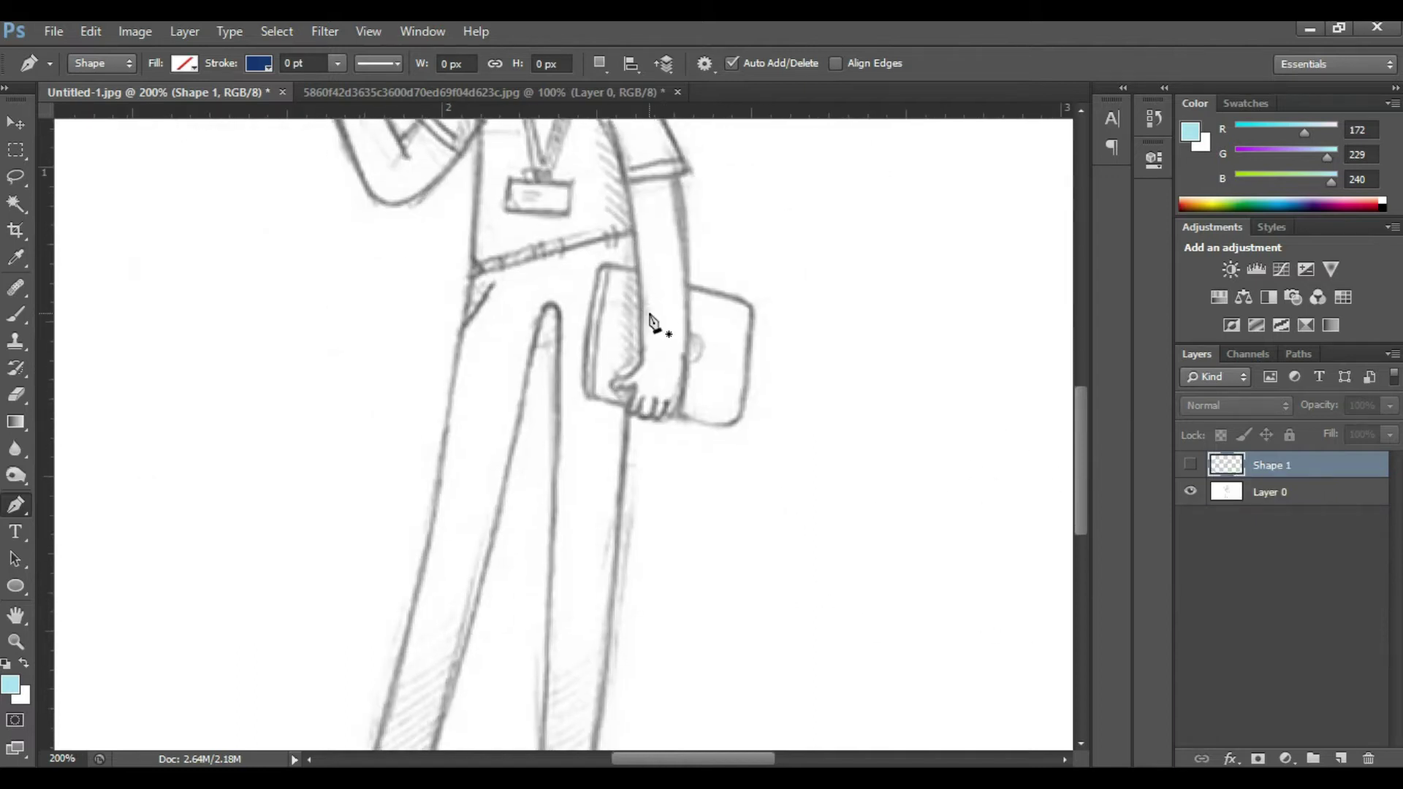
{"action": "key", "text": "ctrl+minus"}
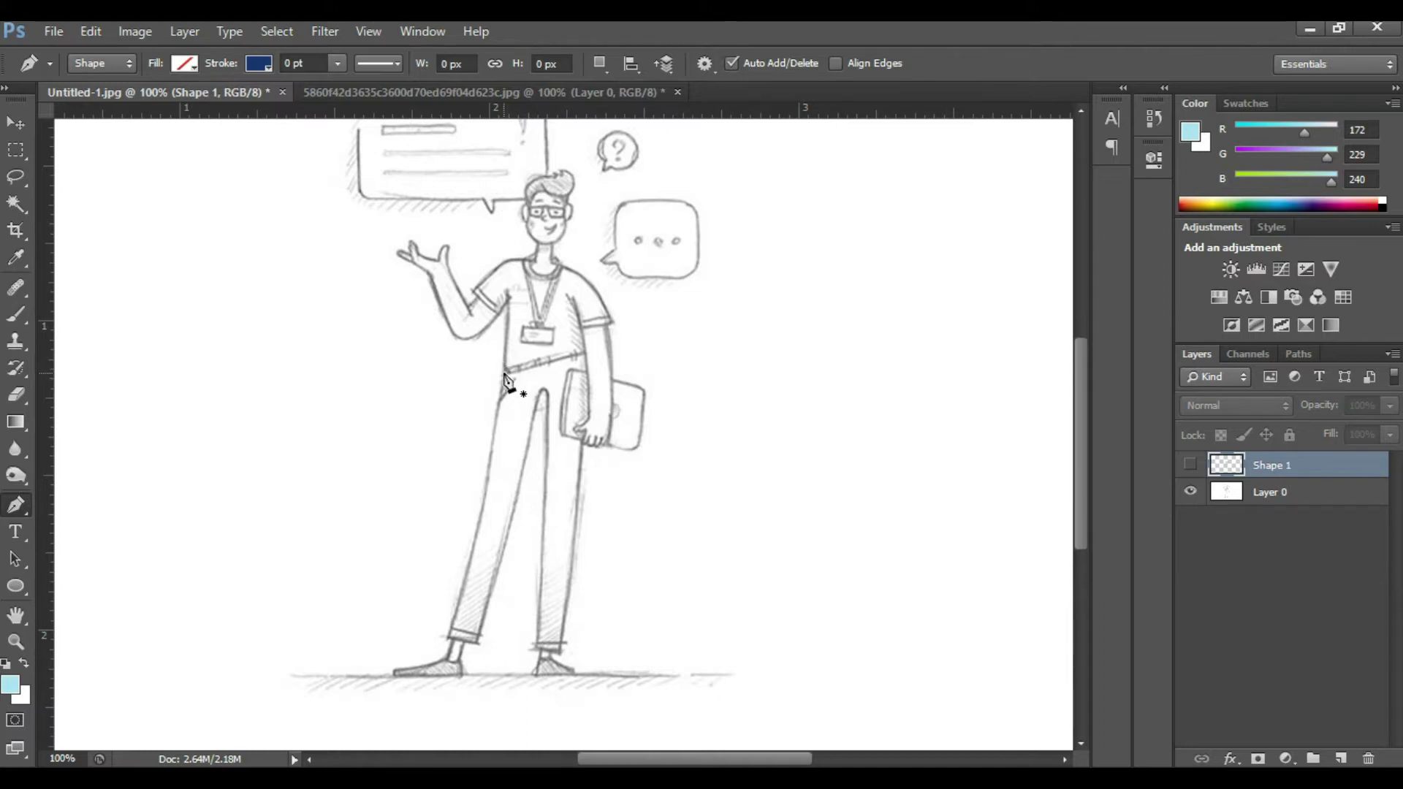
Start the Shape 2 path on the belt and zoom in on the trousers
{"action": "left_click", "coordinate": [542, 363]}
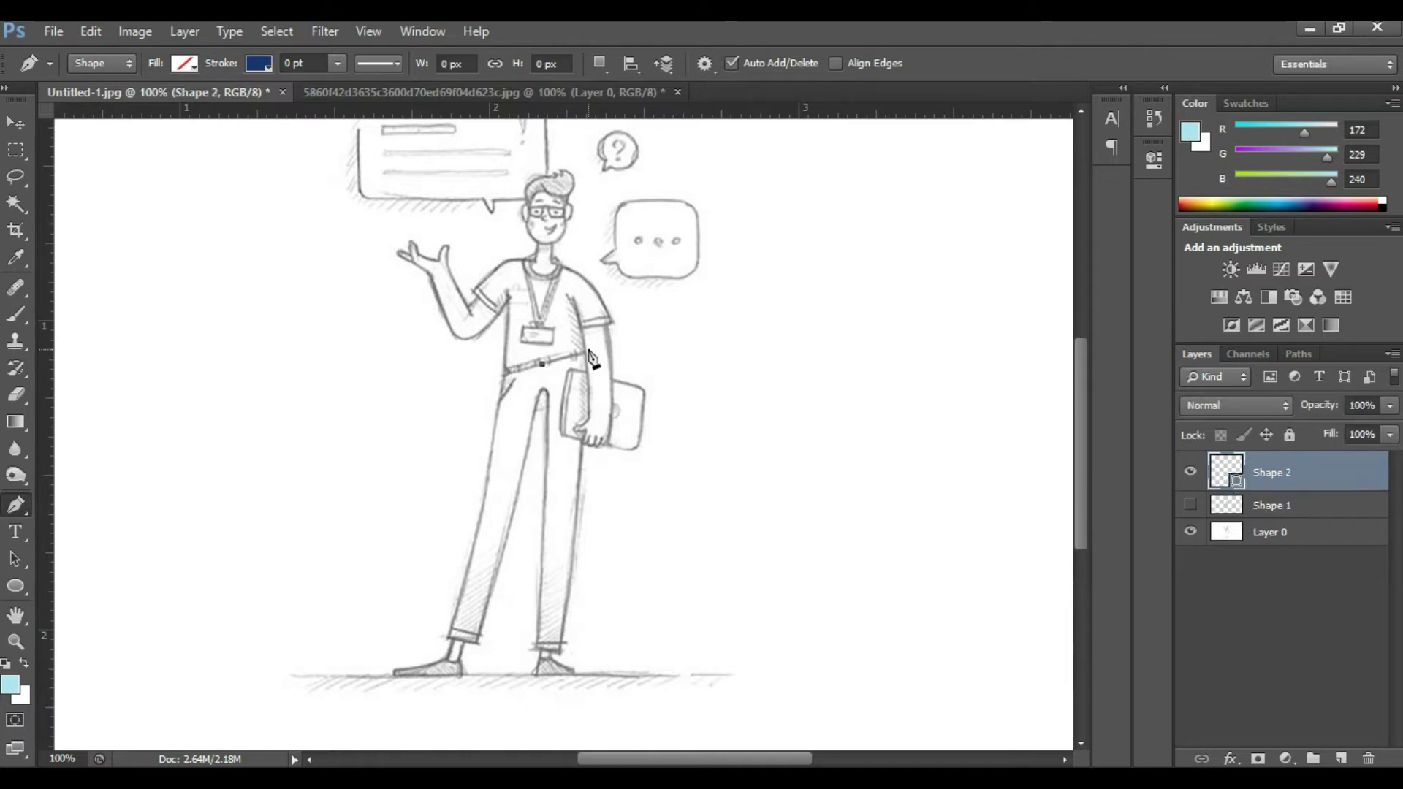
{"action": "left_click", "coordinate": [593, 350]}
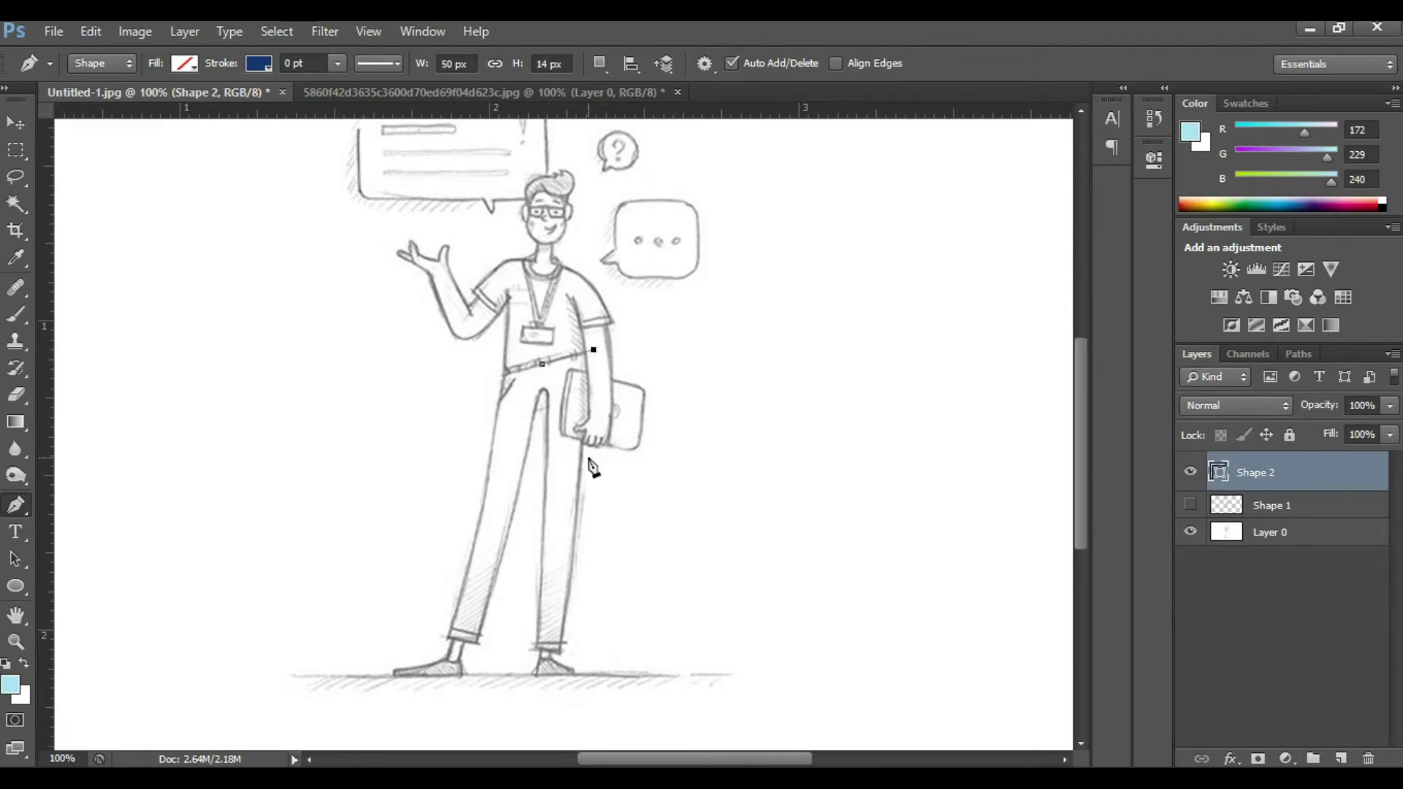
{"action": "key", "text": "Return"}
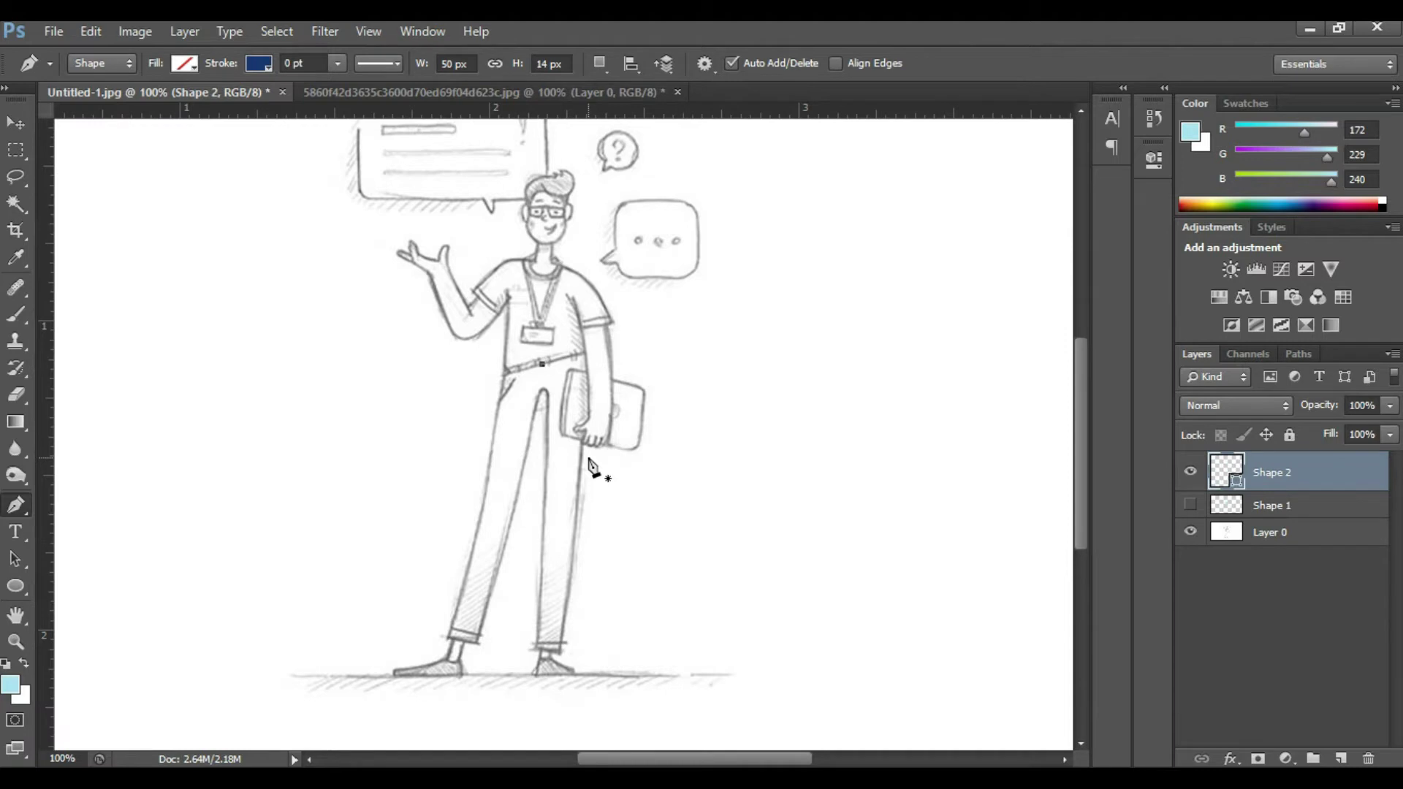
{"action": "key", "text": "ctrl+plus"}
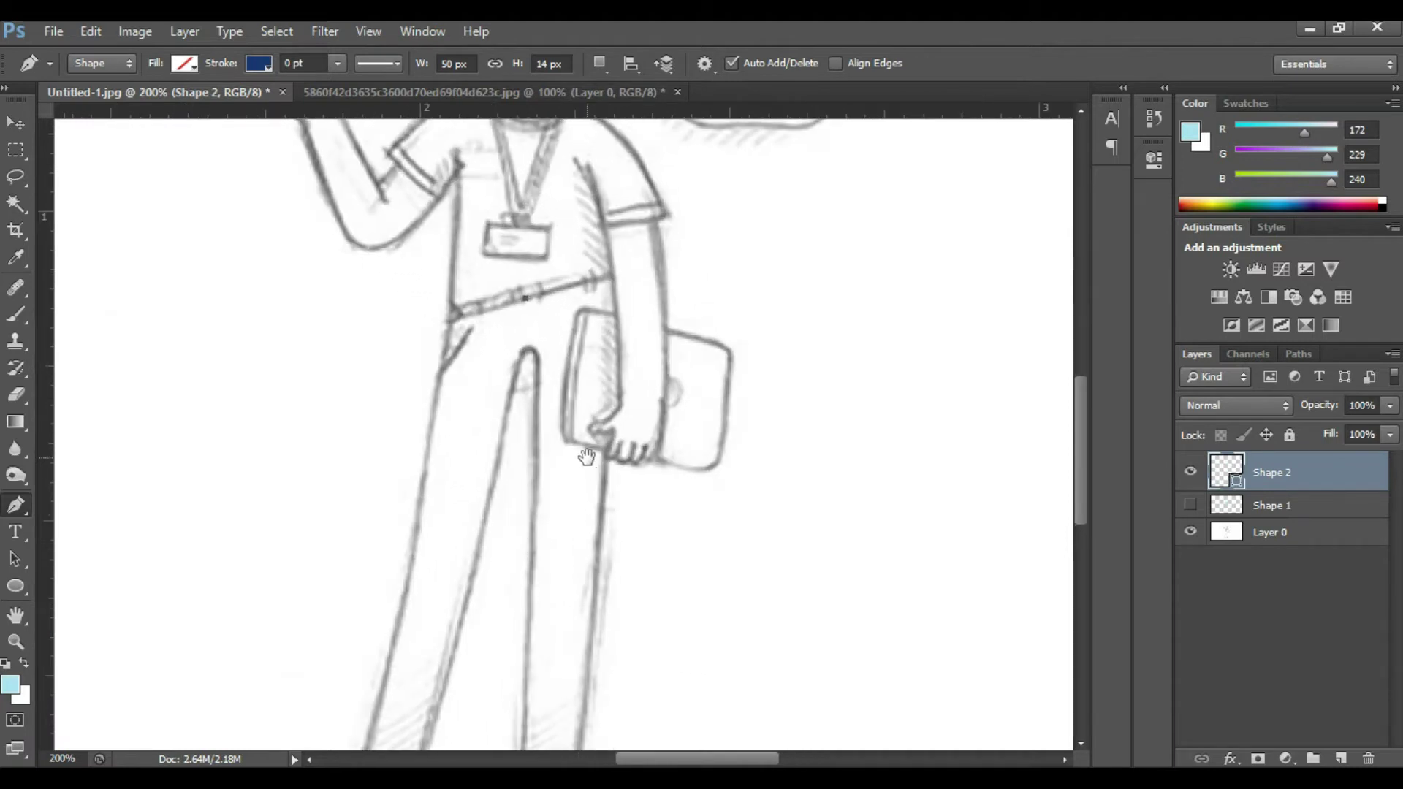
{"action": "left_click_drag", "start_coordinate": [584, 468], "coordinate": [573, 448]}
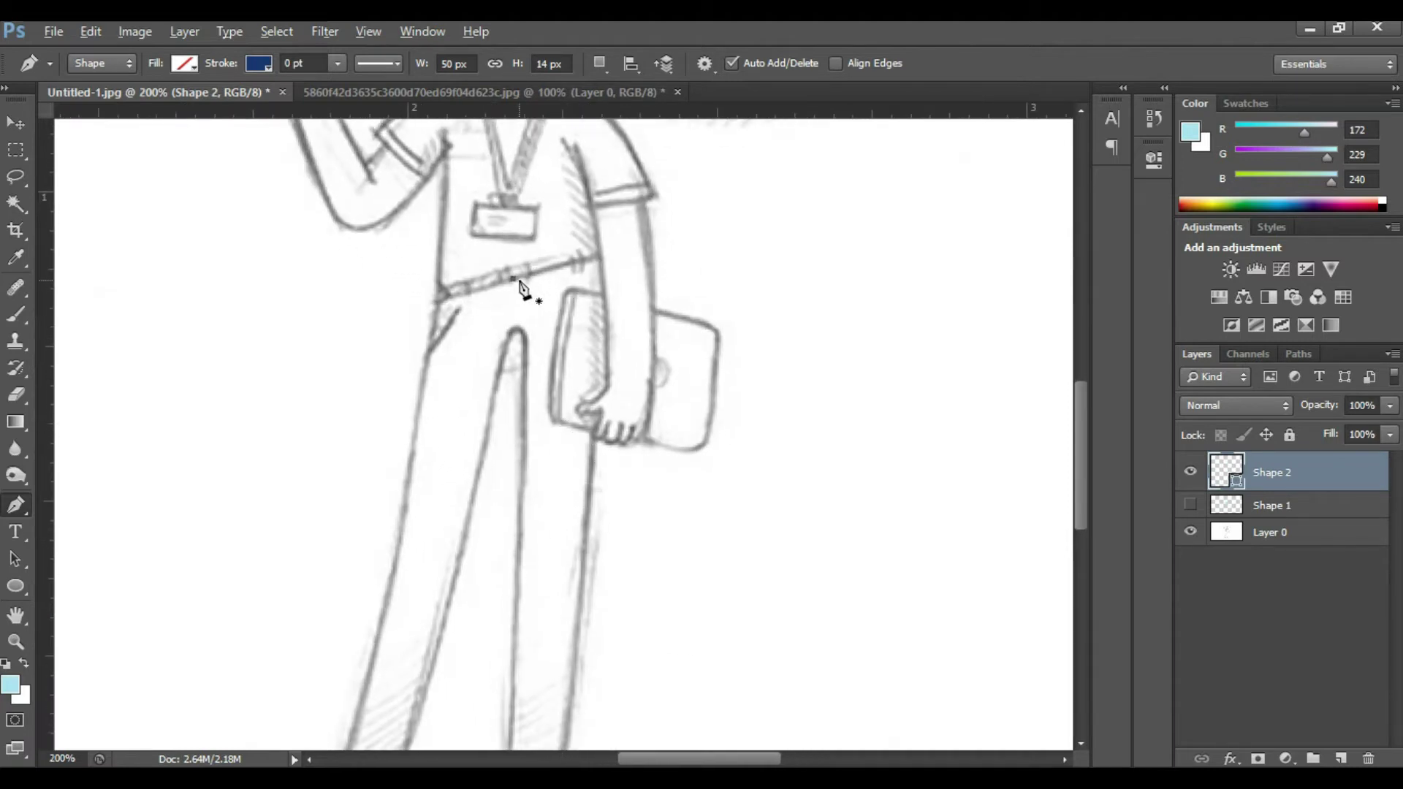
{"action": "left_click", "coordinate": [601, 256]}
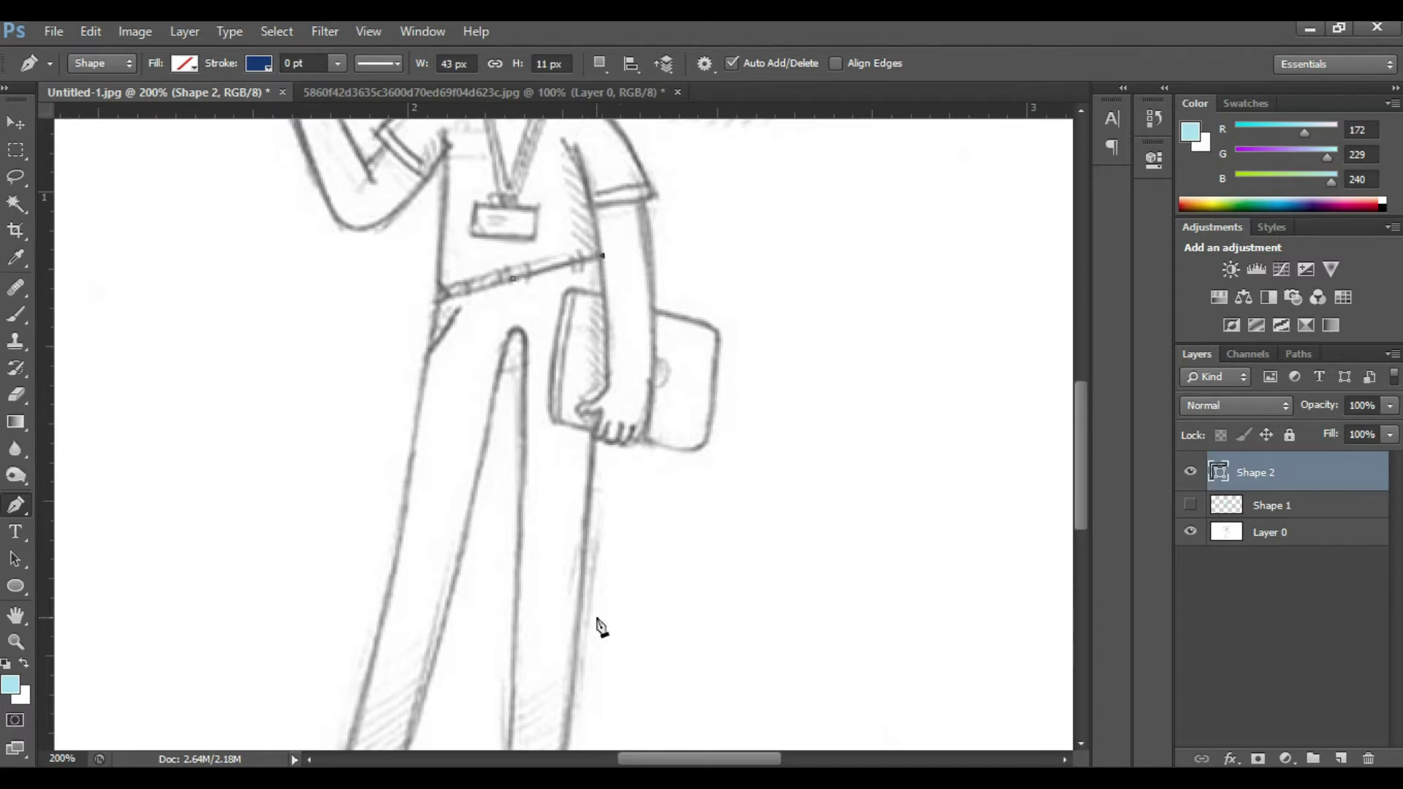
{"action": "left_click_drag", "start_coordinate": [623, 591], "coordinate": [617, 476]}
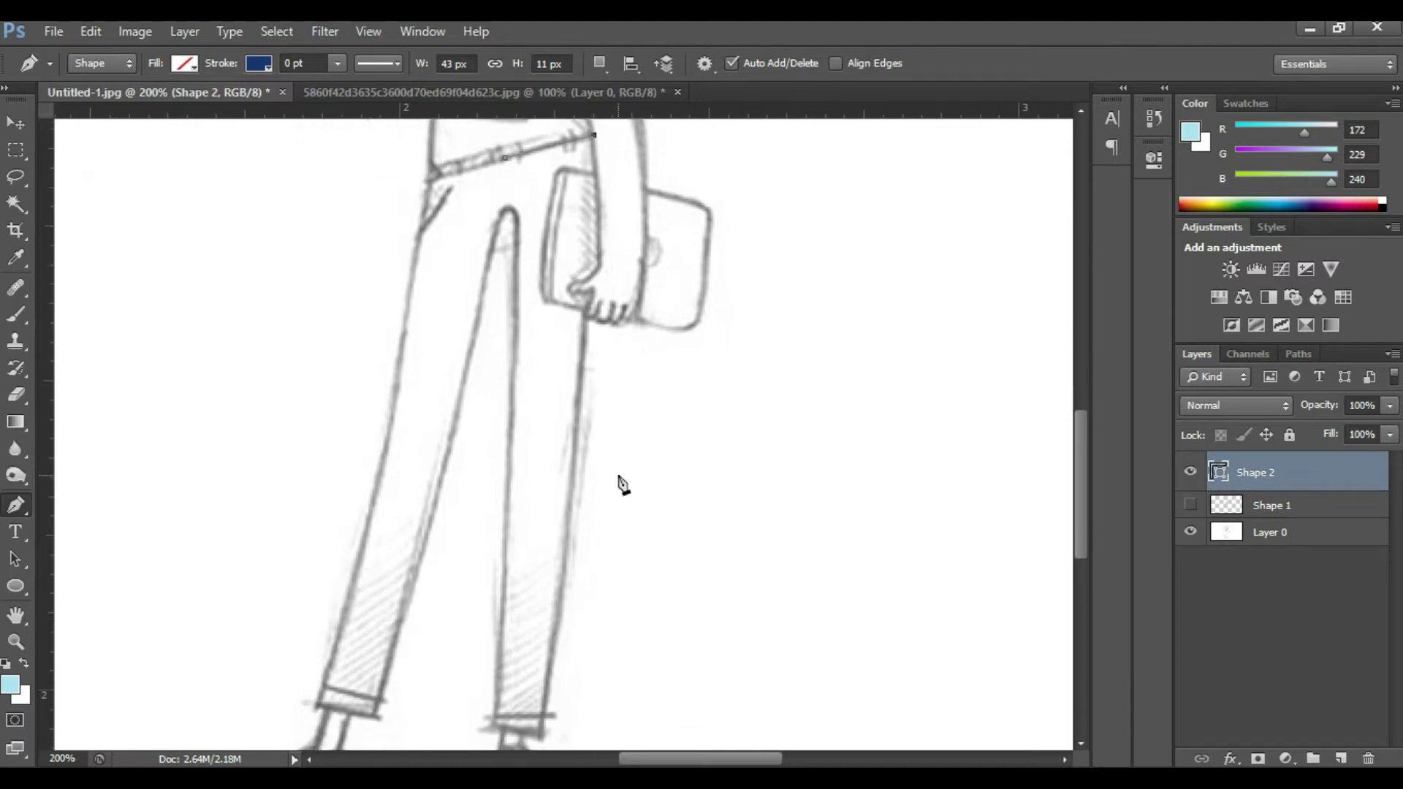
Trace the trousers down the outer leg to the cuff, up the inner leg, and down the other leg
{"action": "mouse_move", "coordinate": [567, 534]}
{"action": "left_mouse_down"}
{"action": "mouse_move", "coordinate": [536, 658]}
{"action": "mouse_move", "coordinate": [549, 656]}
{"action": "left_mouse_up"}
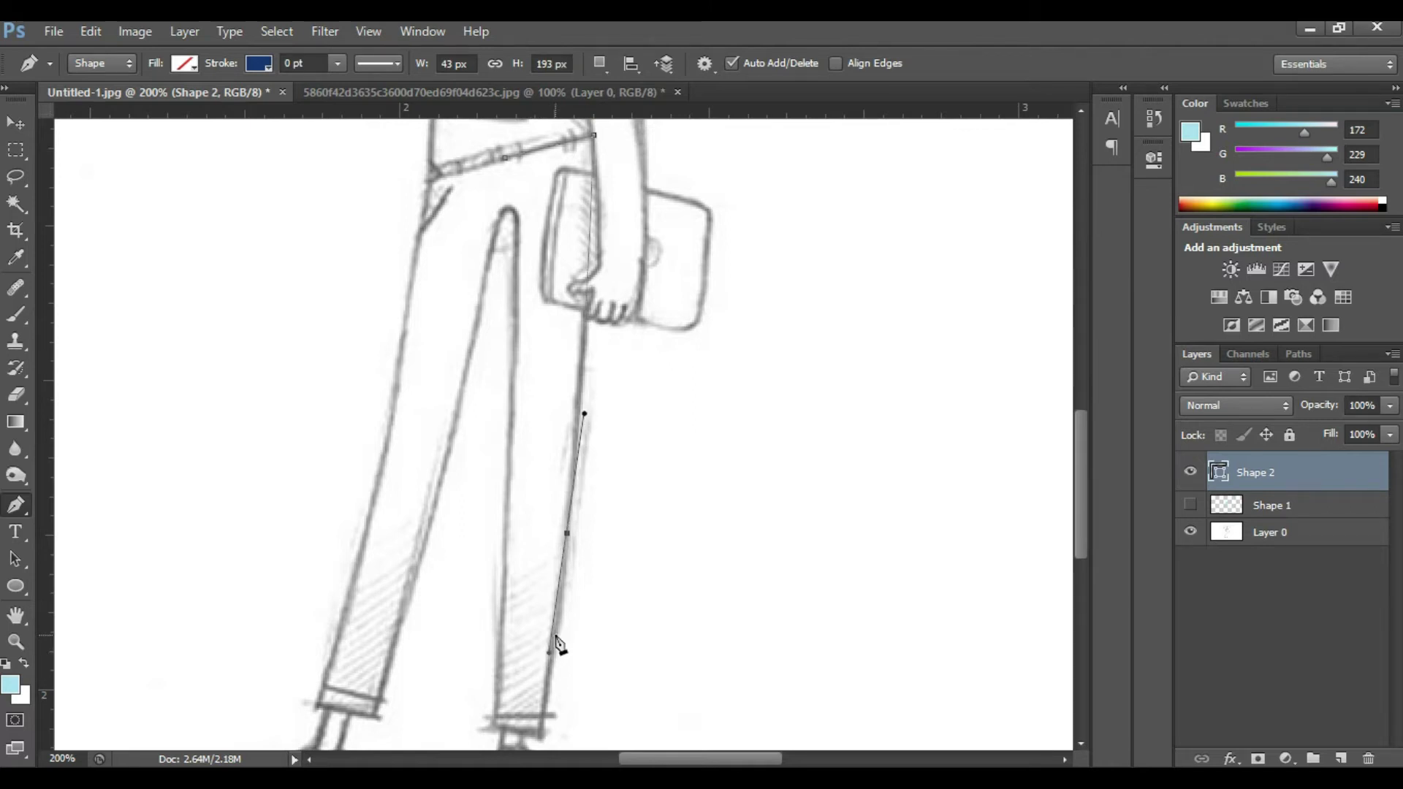
{"action": "left_click", "coordinate": [568, 534]}
{"action": "left_click_drag", "start_coordinate": [583, 644], "coordinate": [596, 503]}
{"action": "left_click", "coordinate": [552, 595]}
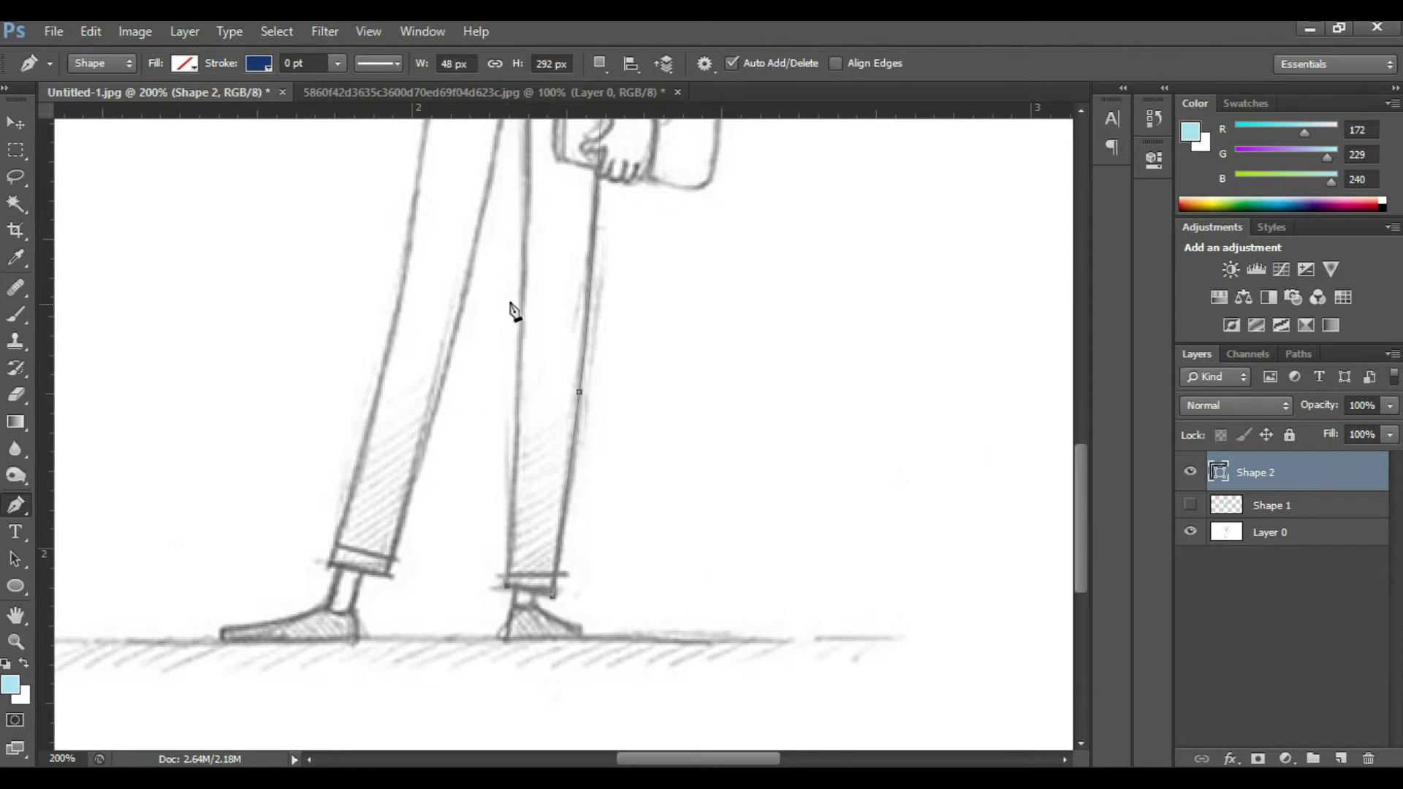
{"action": "left_click_drag", "start_coordinate": [514, 195], "coordinate": [516, 380]}
{"action": "left_click_drag", "start_coordinate": [577, 427], "coordinate": [570, 394]}
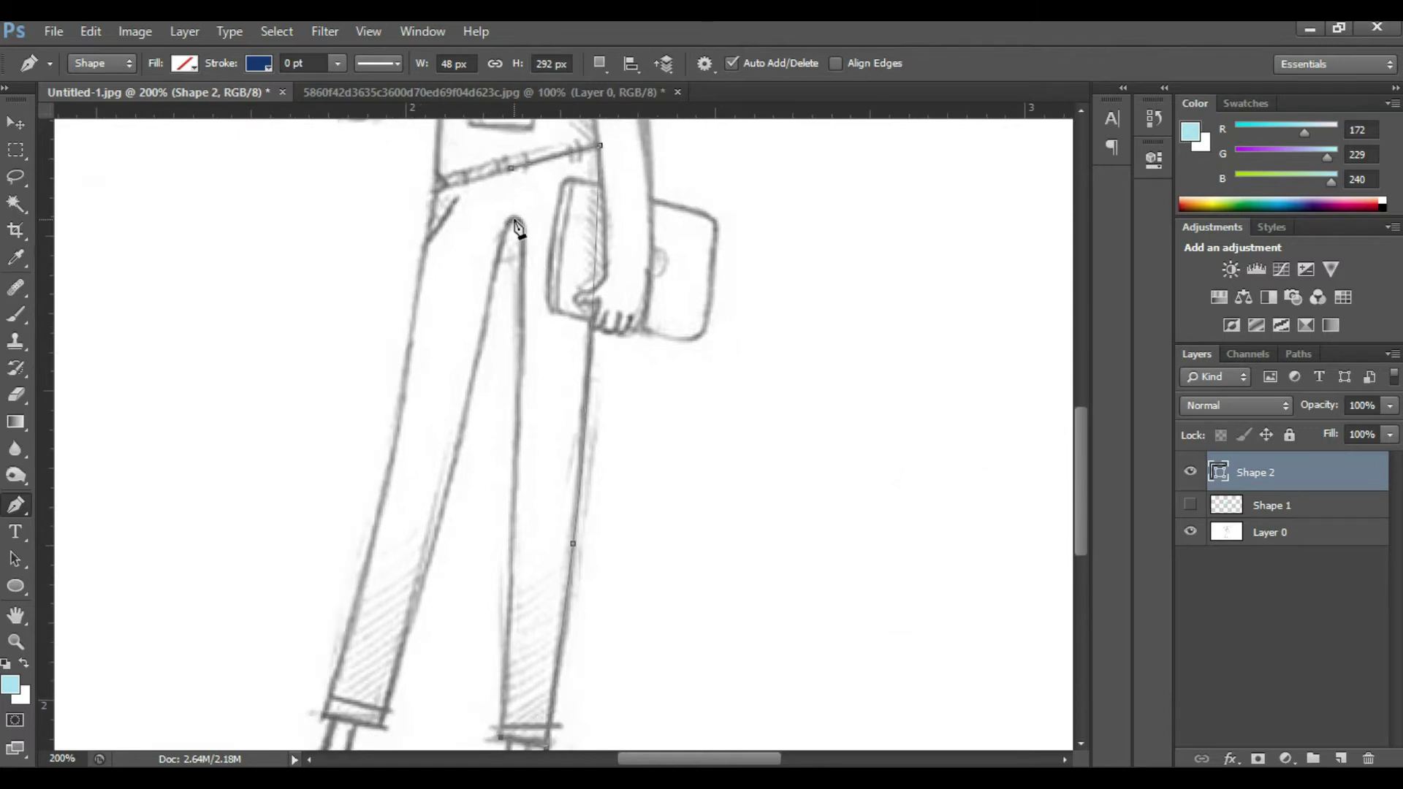
{"action": "mouse_move", "coordinate": [516, 218]}
{"action": "left_mouse_down"}
{"action": "mouse_move", "coordinate": [494, 203]}
{"action": "mouse_move", "coordinate": [490, 213]}
{"action": "left_mouse_up"}
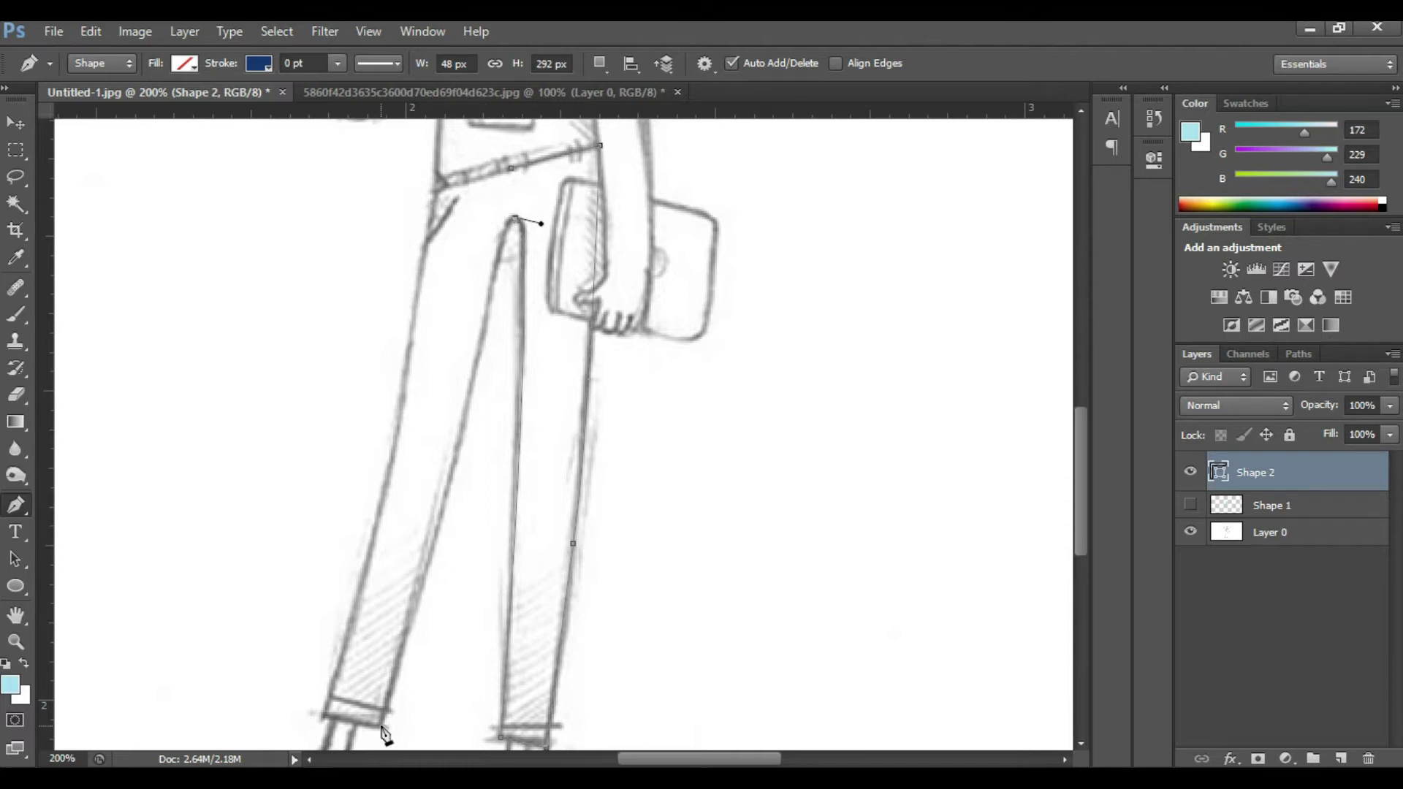
{"action": "left_click_drag", "start_coordinate": [498, 553], "coordinate": [513, 493]}
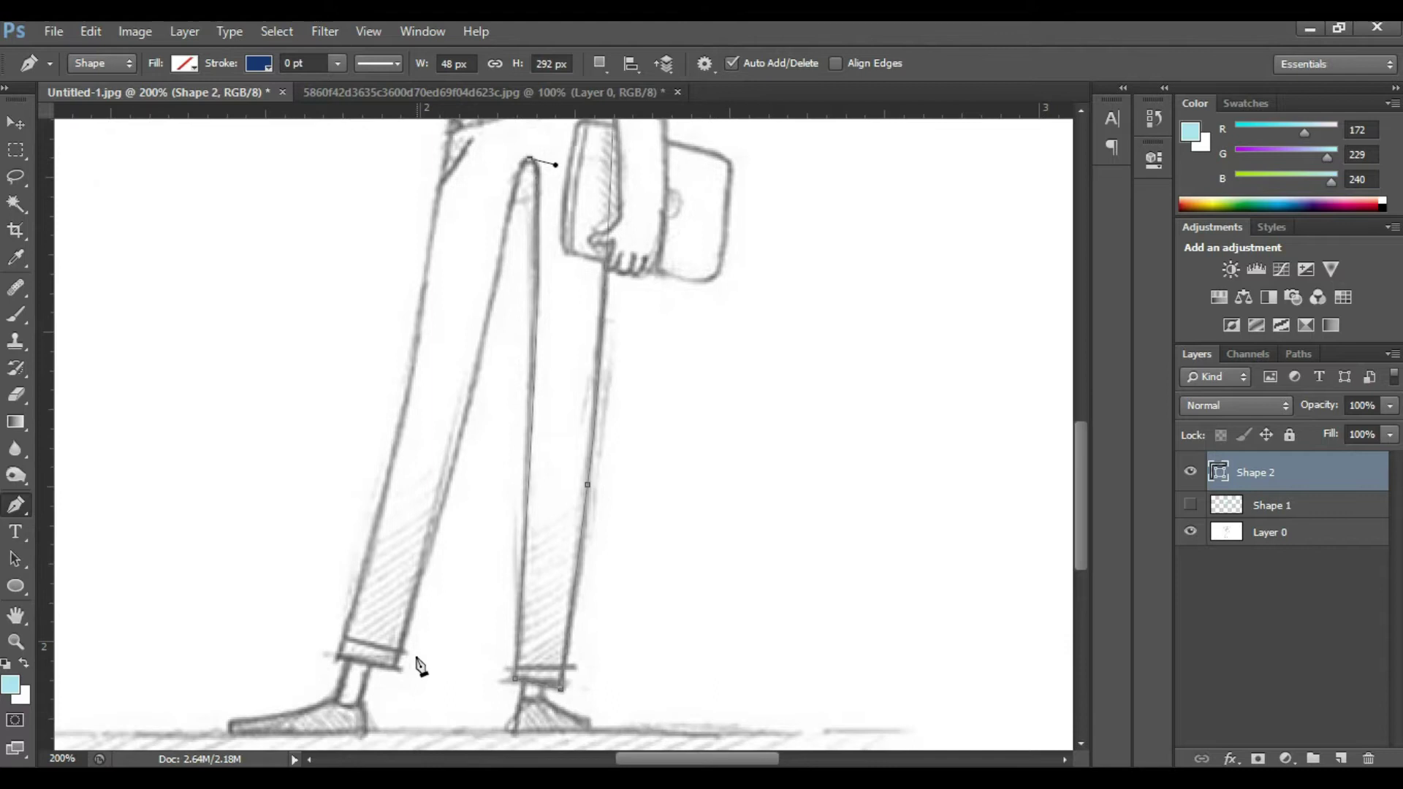
{"action": "mouse_move", "coordinate": [395, 669]}
{"action": "left_mouse_down"}
{"action": "mouse_move", "coordinate": [387, 744]}
{"action": "mouse_move", "coordinate": [361, 606]}
{"action": "left_mouse_up"}
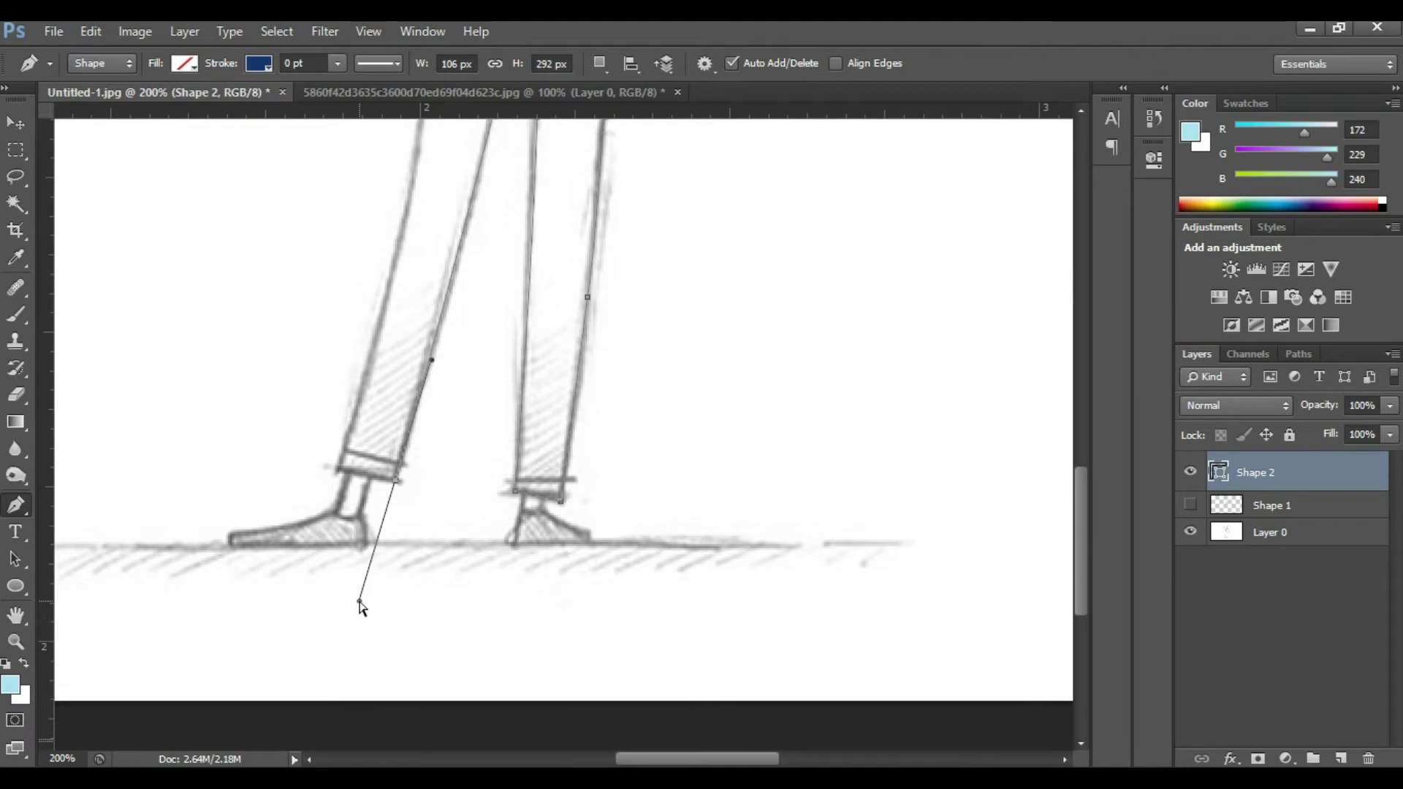
Undo the misplaced cuff anchor and add a corner anchor along the inner leg
{"action": "key", "text": "ctrl+minus"}
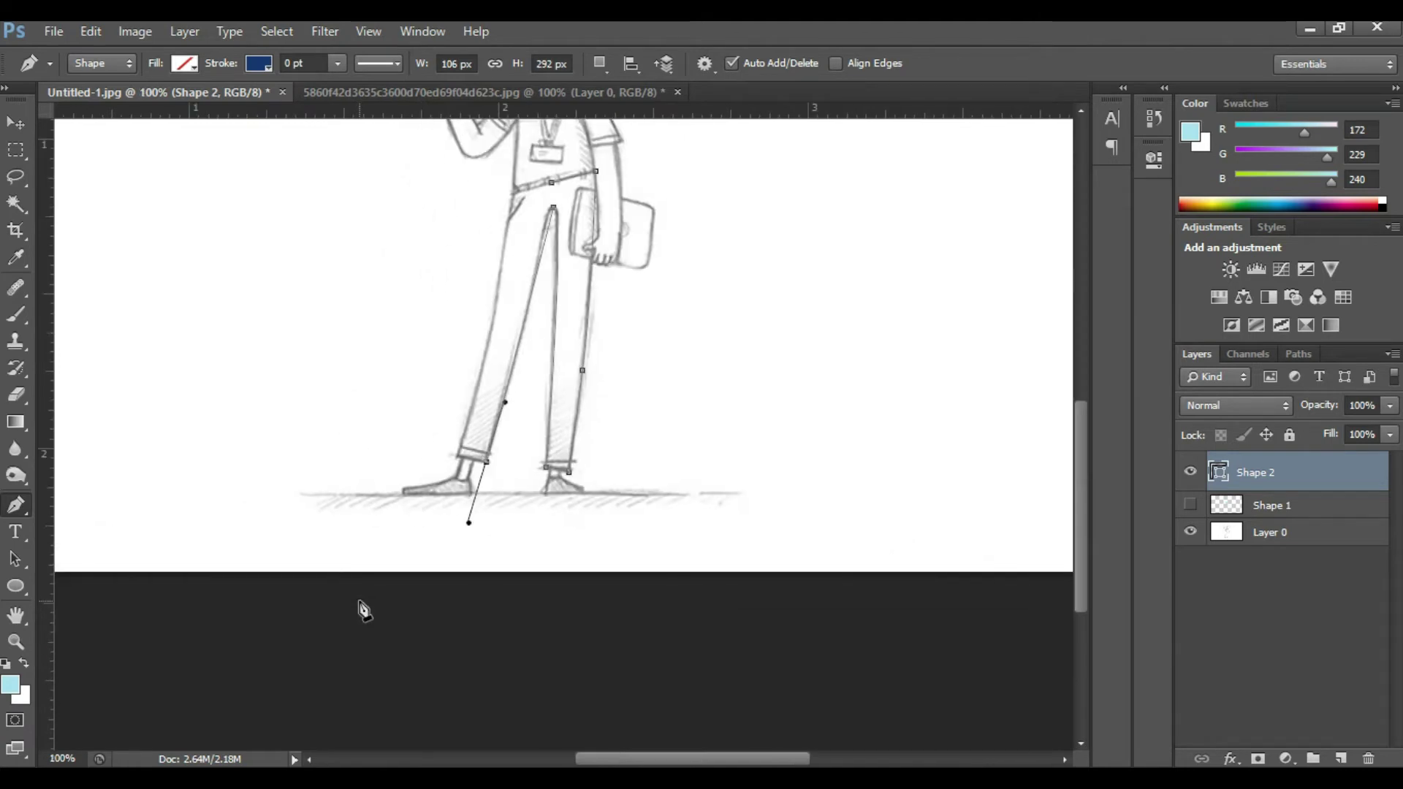
{"action": "key", "text": "ctrl+z"}
{"action": "key", "text": "ctrl+plus"}
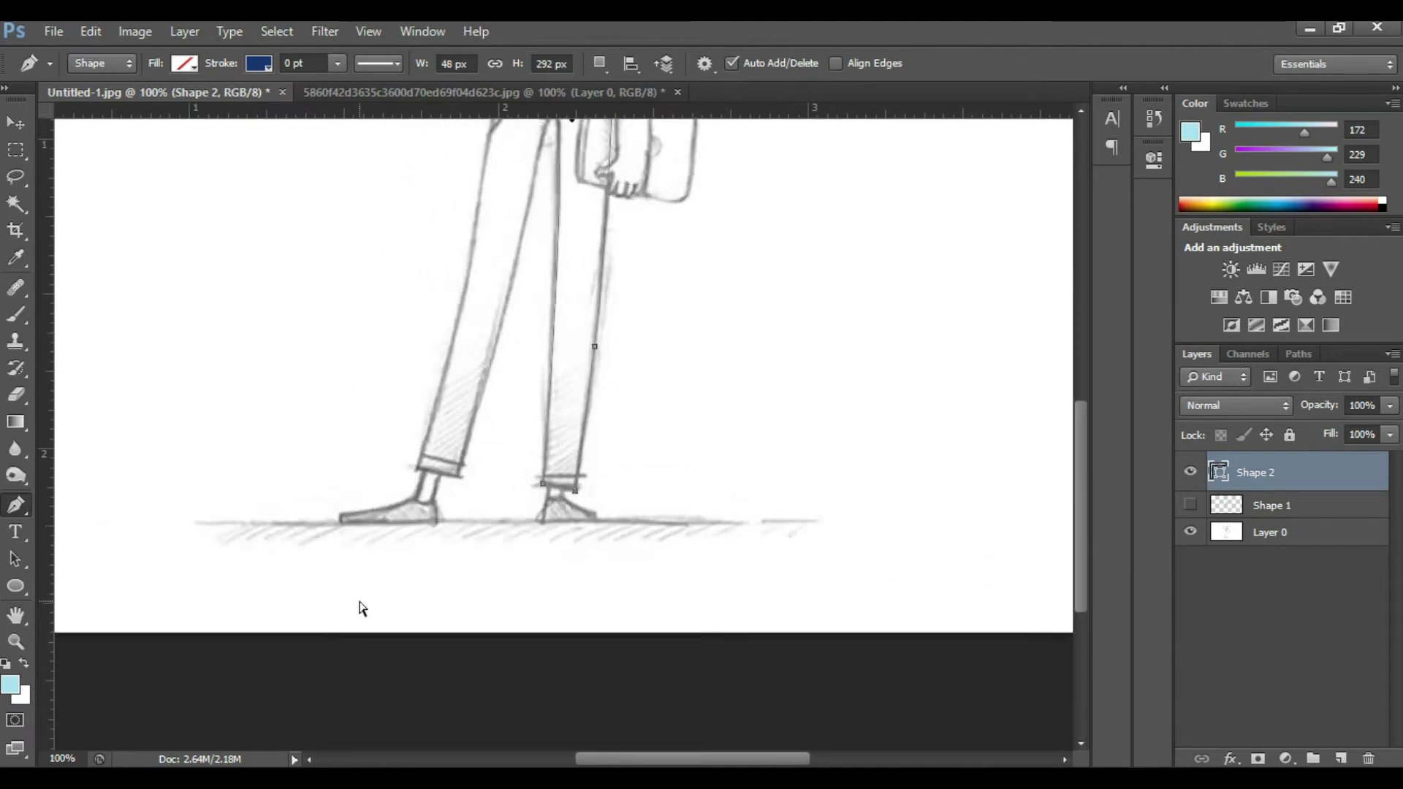
{"action": "left_click_drag", "start_coordinate": [458, 267], "coordinate": [453, 541]}
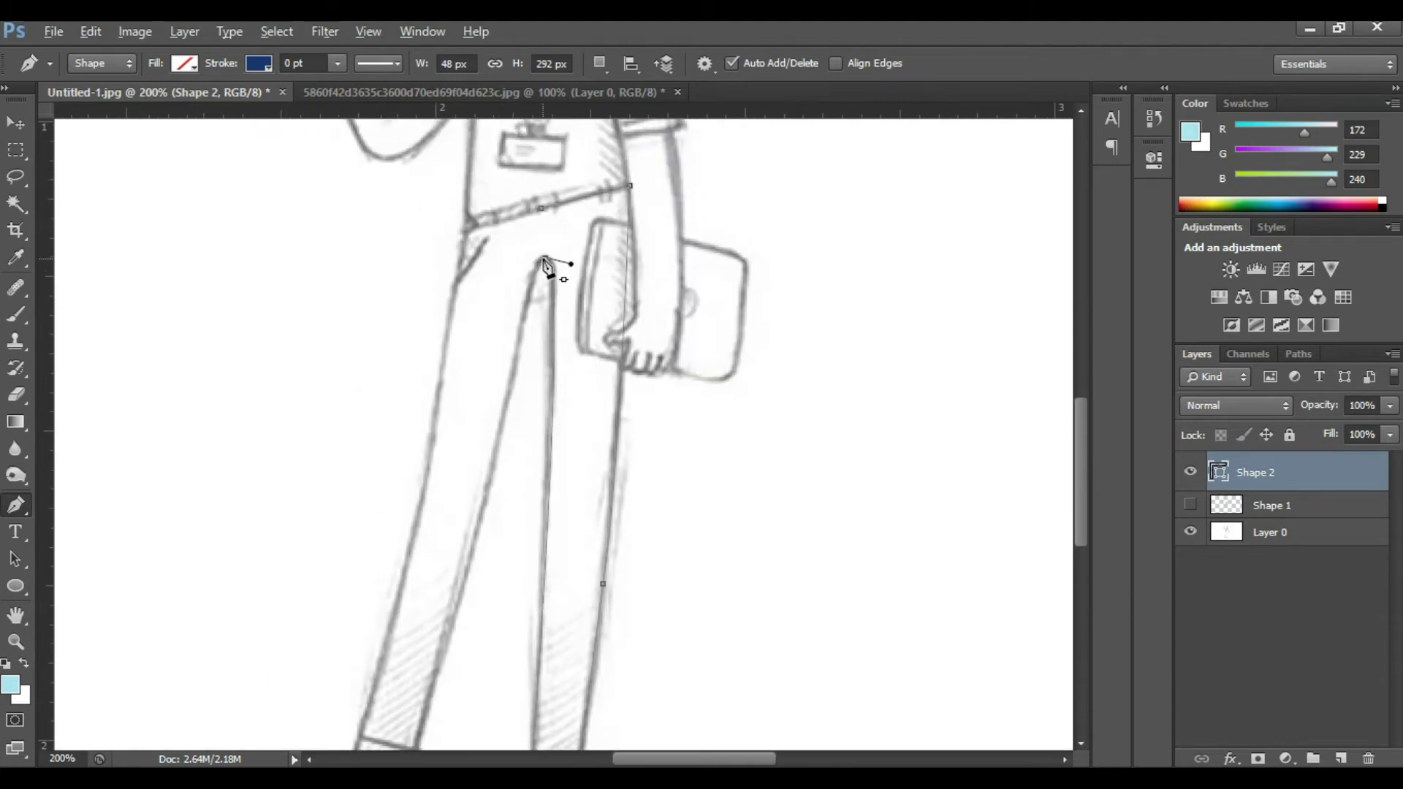
{"action": "left_click_drag", "start_coordinate": [500, 418], "coordinate": [462, 616]}
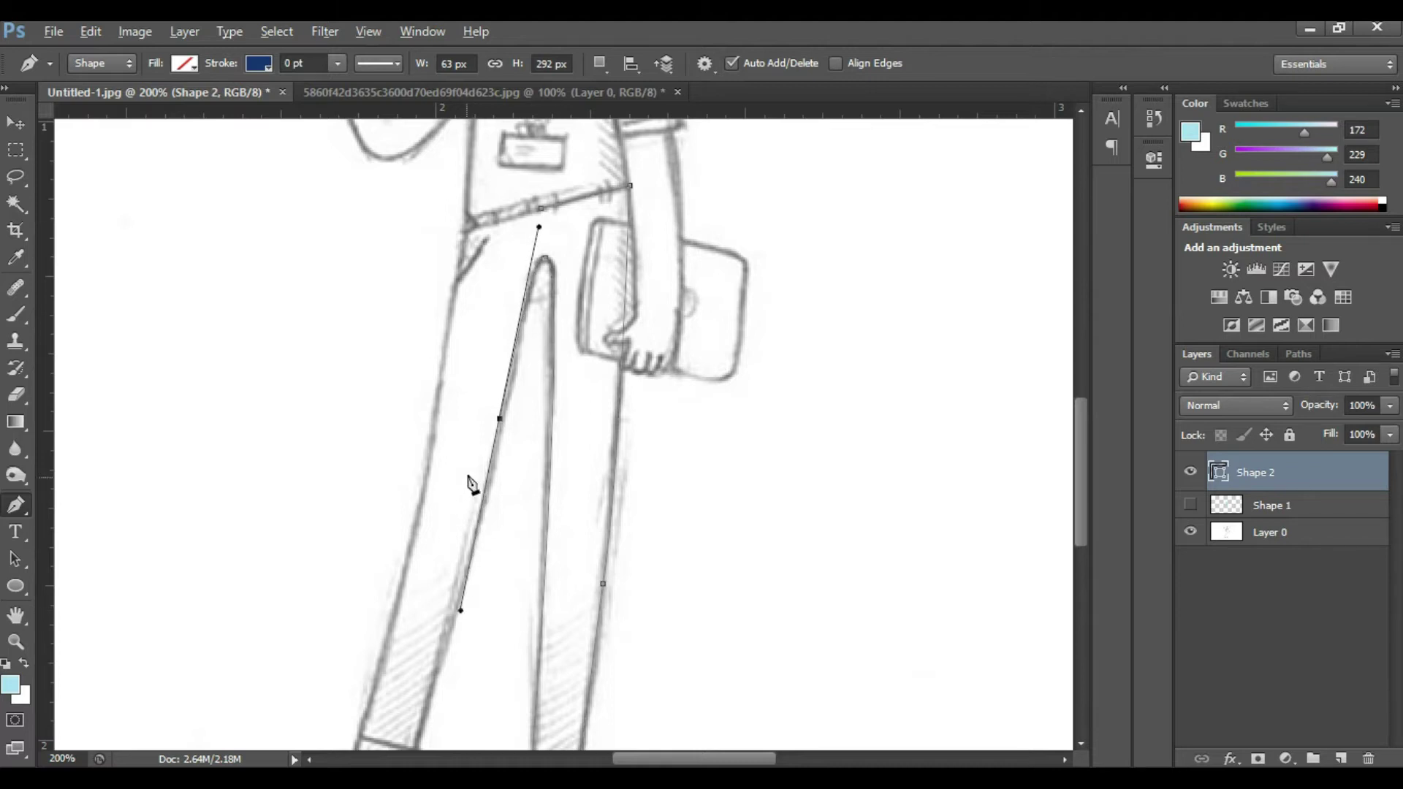
{"action": "left_click", "coordinate": [499, 419], "text": "alt"}
Trace the left trouser leg down to its cuff and along the cuff edge
{"action": "left_click_drag", "start_coordinate": [582, 430], "coordinate": [603, 220]}
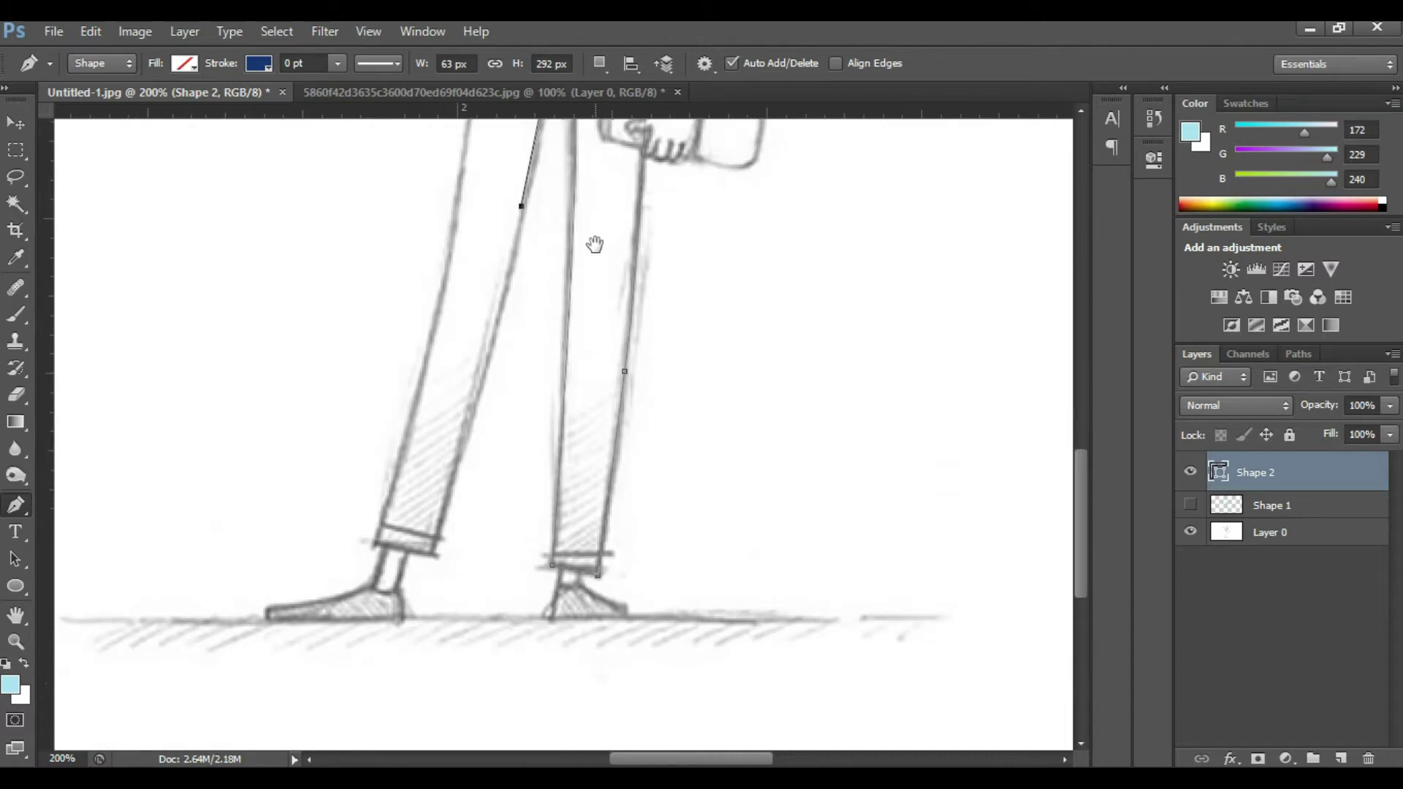
{"action": "left_click", "coordinate": [437, 535]}
{"action": "left_click_drag", "start_coordinate": [431, 549], "coordinate": [413, 581]}
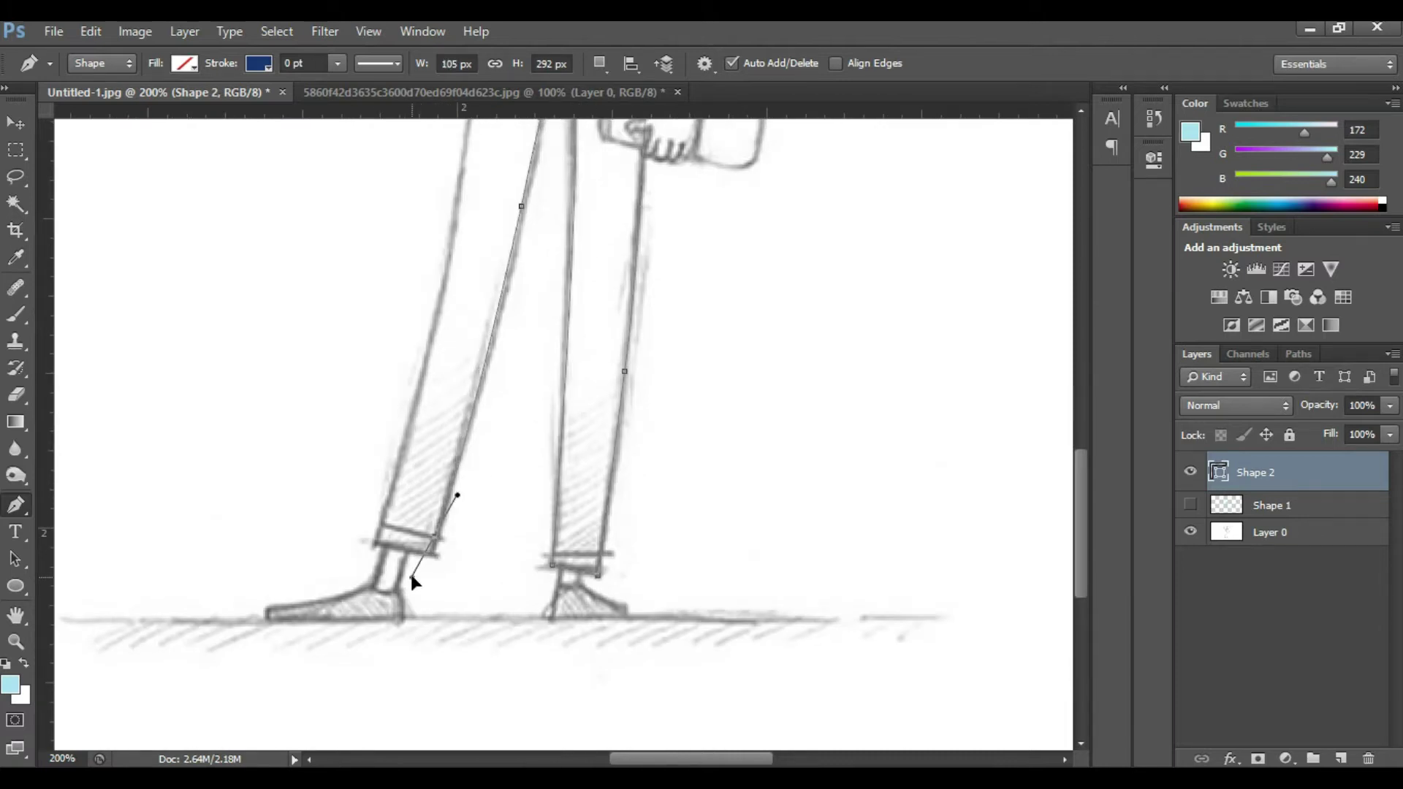
{"action": "left_click", "coordinate": [437, 538], "text": "alt"}
{"action": "left_click", "coordinate": [432, 549]}
{"action": "left_click", "coordinate": [377, 548]}
Run the path up the left leg to the waistband, finish it, and pan to the blue colour dots
{"action": "left_click_drag", "start_coordinate": [479, 292], "coordinate": [467, 454]}
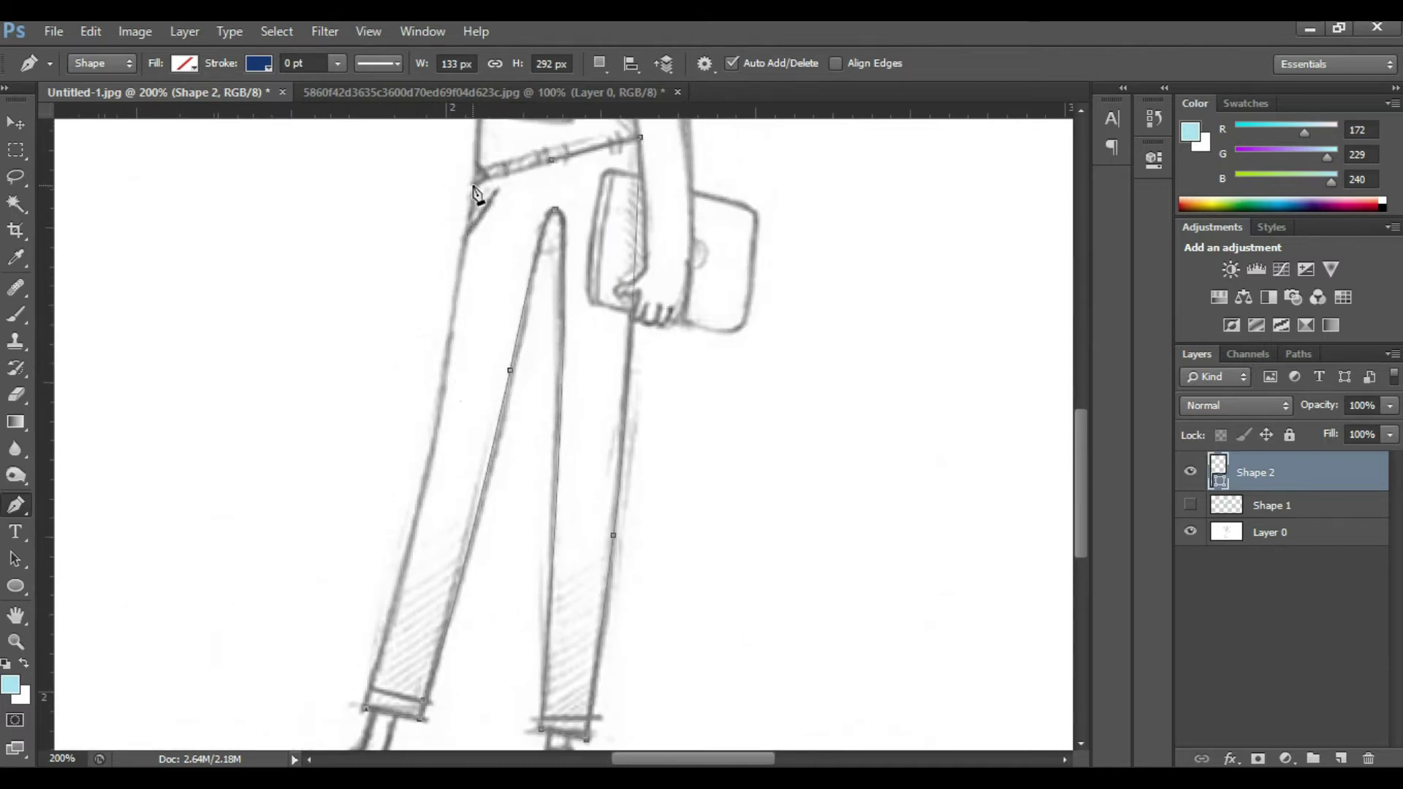
{"action": "scroll", "coordinate": [476, 194], "scroll_direction": "up", "scroll_amount": 1}
{"action": "mouse_move", "coordinate": [472, 224]}
{"action": "left_mouse_down"}
{"action": "mouse_move", "coordinate": [463, 132]}
{"action": "mouse_move", "coordinate": [472, 152]}
{"action": "left_mouse_up"}
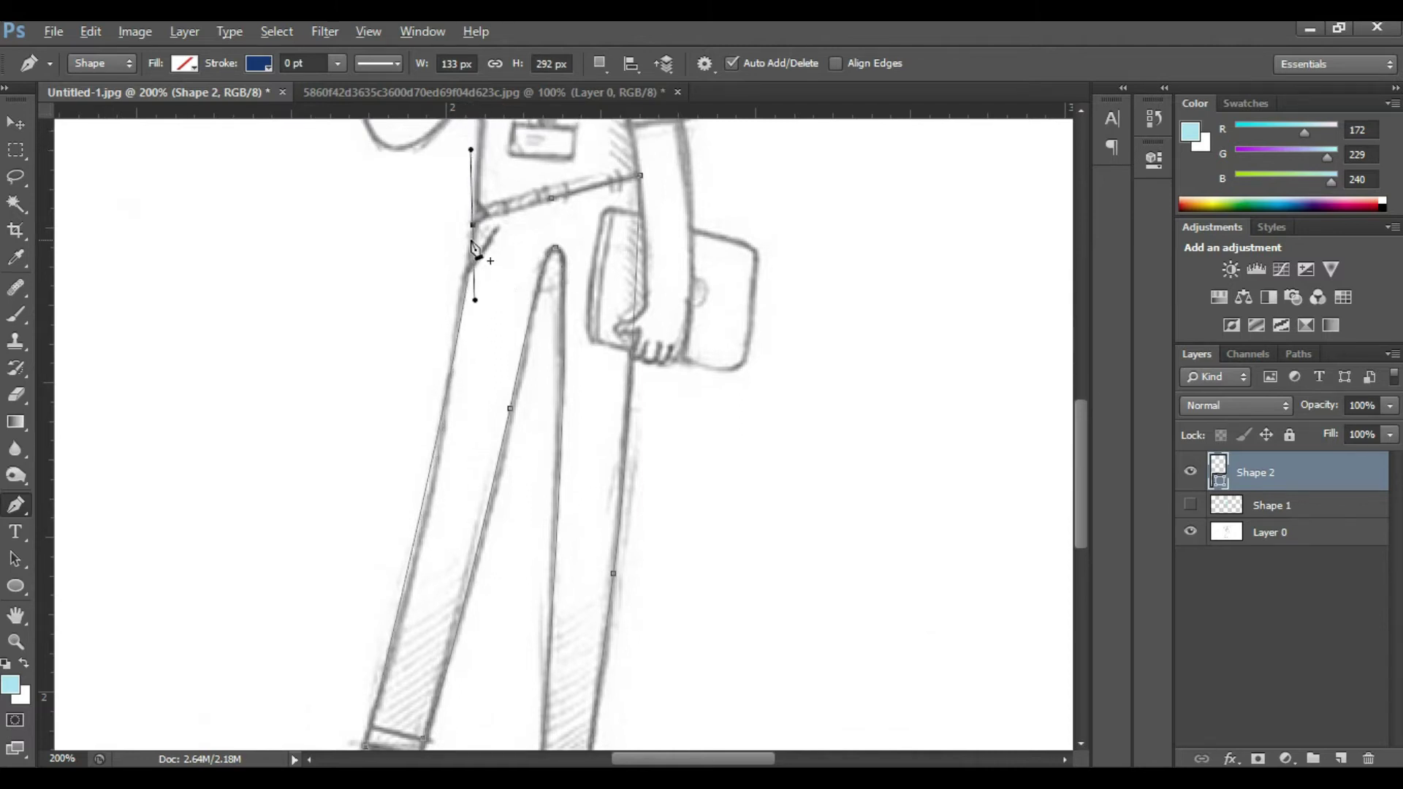
{"action": "left_click", "coordinate": [473, 225]}
{"action": "left_click_drag", "start_coordinate": [587, 199], "coordinate": [594, 187]}
{"action": "key", "text": "Escape"}
{"action": "left_click_drag", "start_coordinate": [666, 330], "coordinate": [381, 459]}
{"action": "left_click_drag", "start_coordinate": [613, 358], "coordinate": [343, 570]}
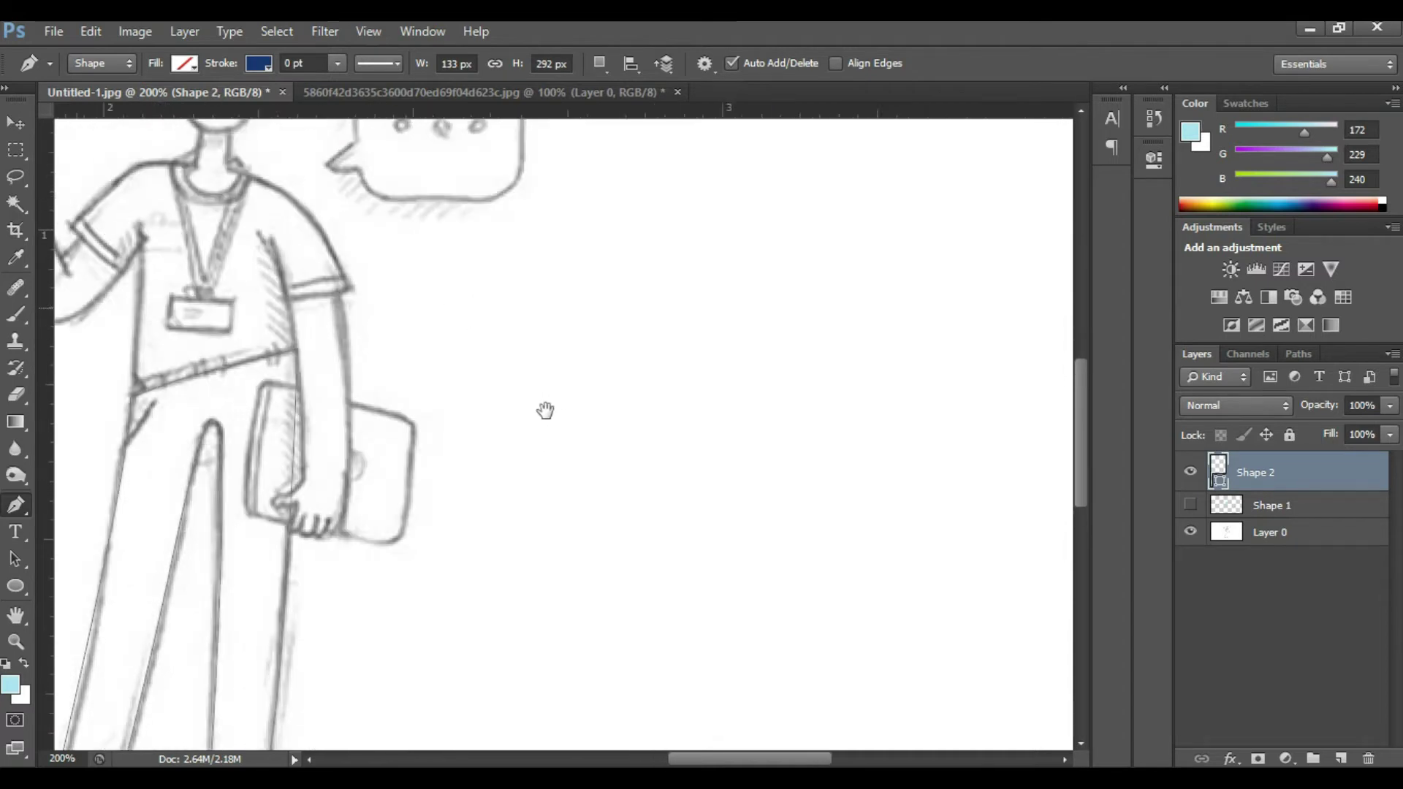
{"action": "left_click_drag", "start_coordinate": [881, 208], "coordinate": [430, 526]}
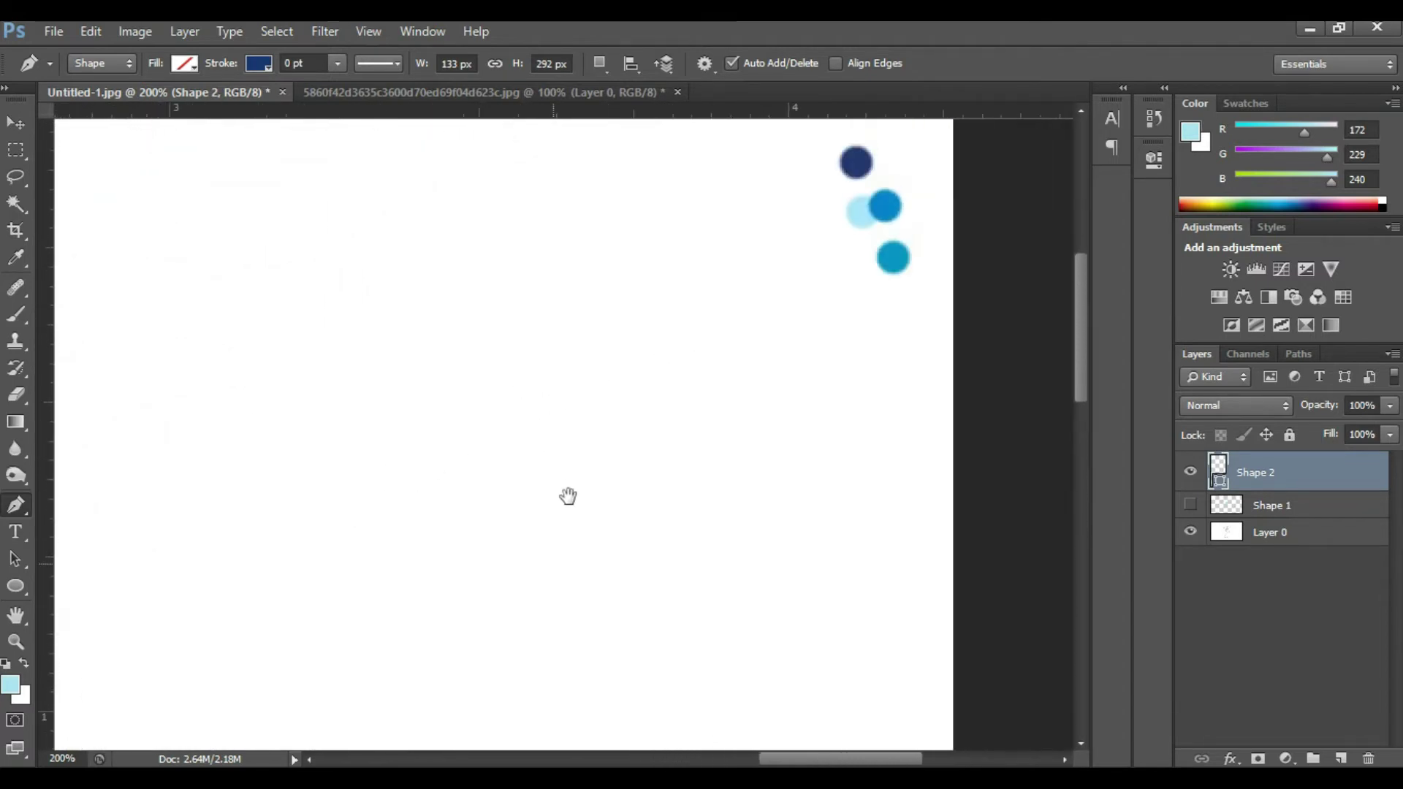
Sample the dark navy (RGB 36, 59, 113) from the top dot and fill the trousers with it
{"action": "left_click", "coordinate": [15, 259]}
{"action": "left_click", "coordinate": [857, 206]}
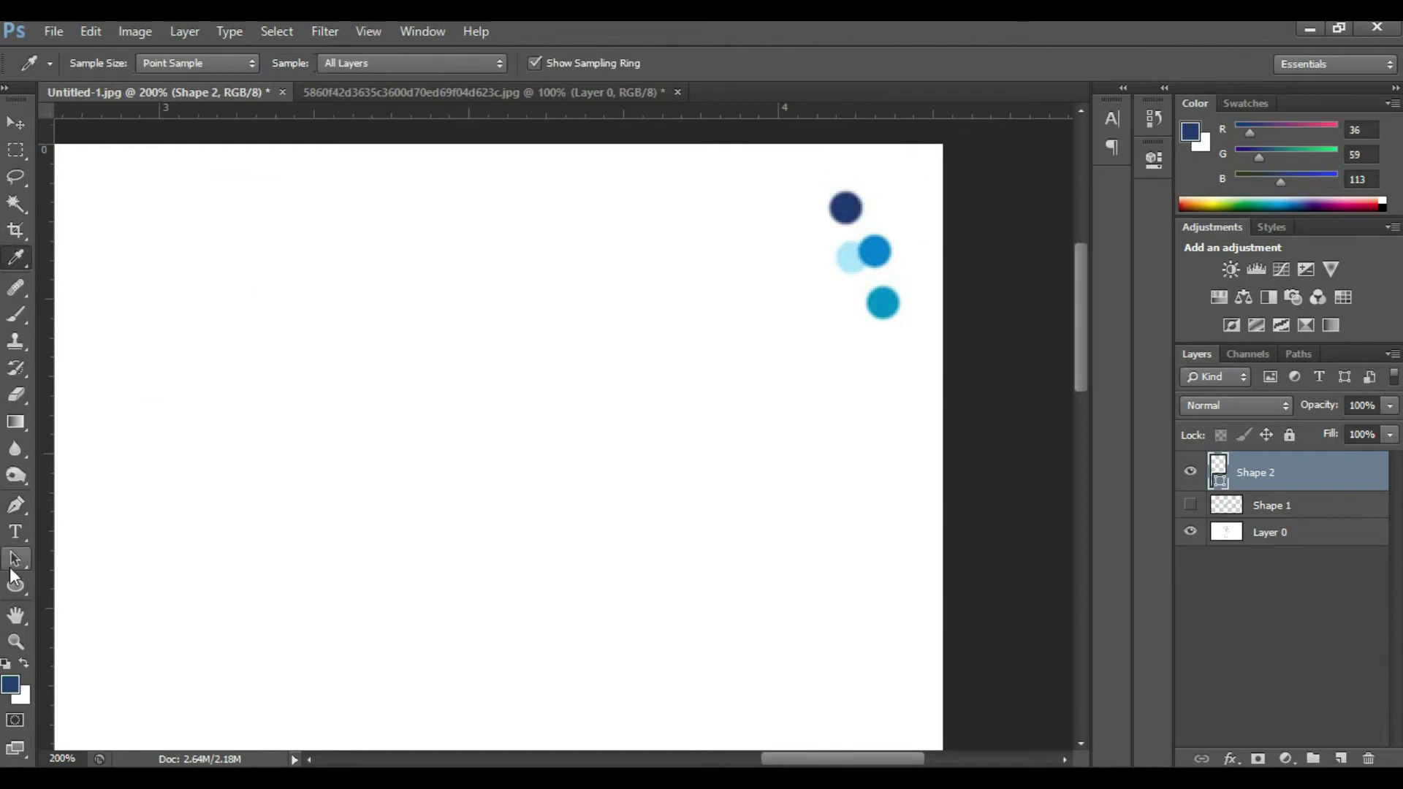
{"action": "left_click", "coordinate": [16, 505]}
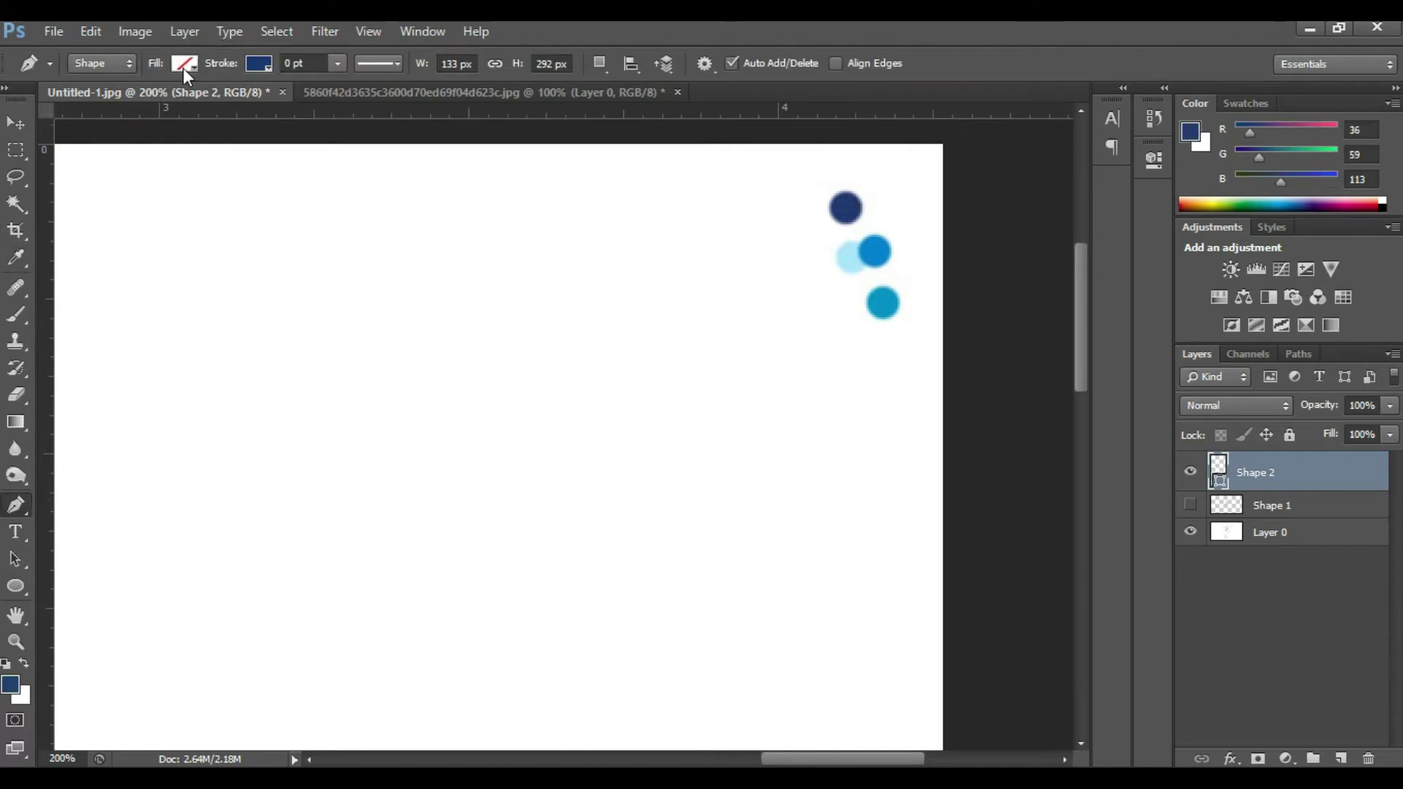
{"action": "left_click", "coordinate": [184, 68]}
{"action": "left_click", "coordinate": [84, 162]}
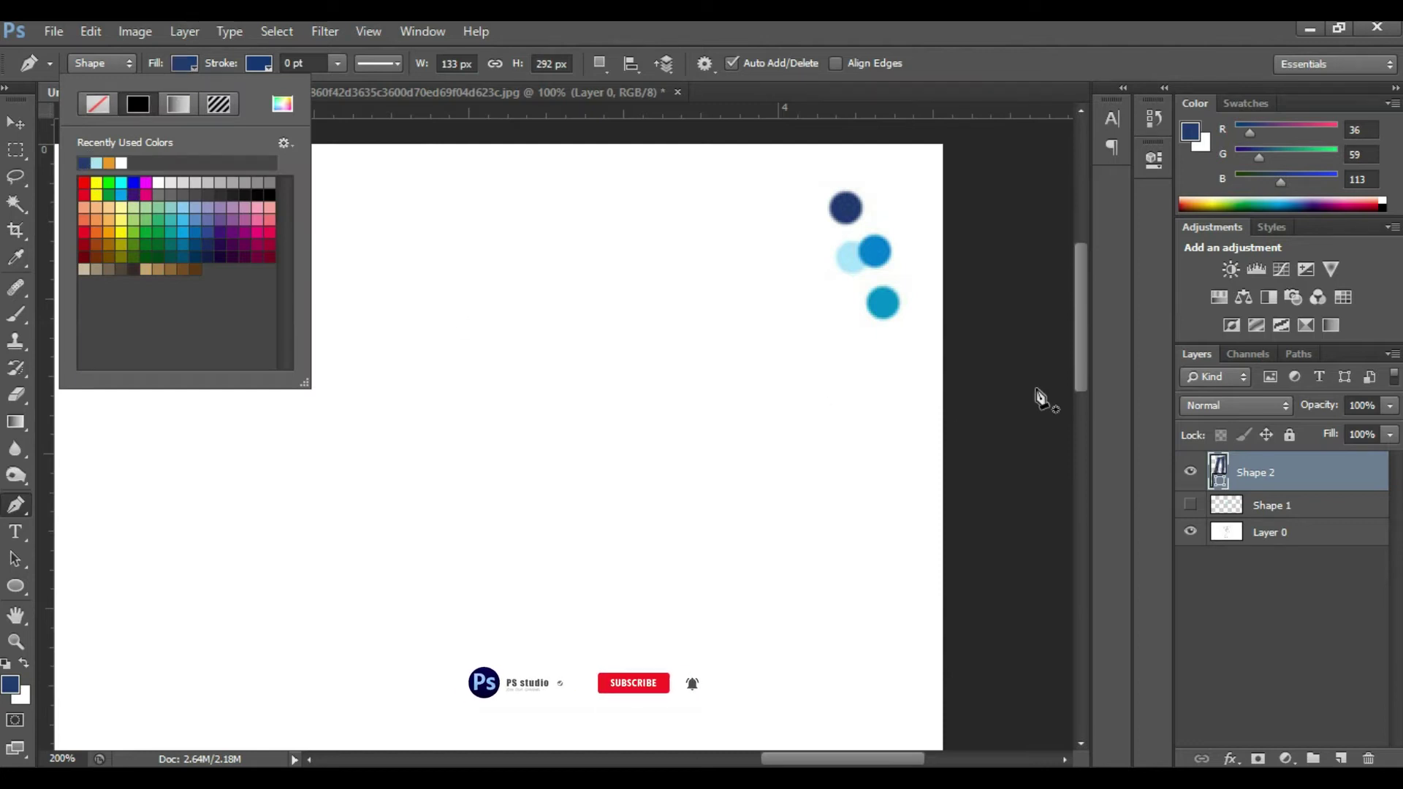
{"action": "left_click", "coordinate": [1299, 472]}
Rasterize the Shape 2 layer and fit the whole image on screen
{"action": "right_click", "coordinate": [1299, 472]}
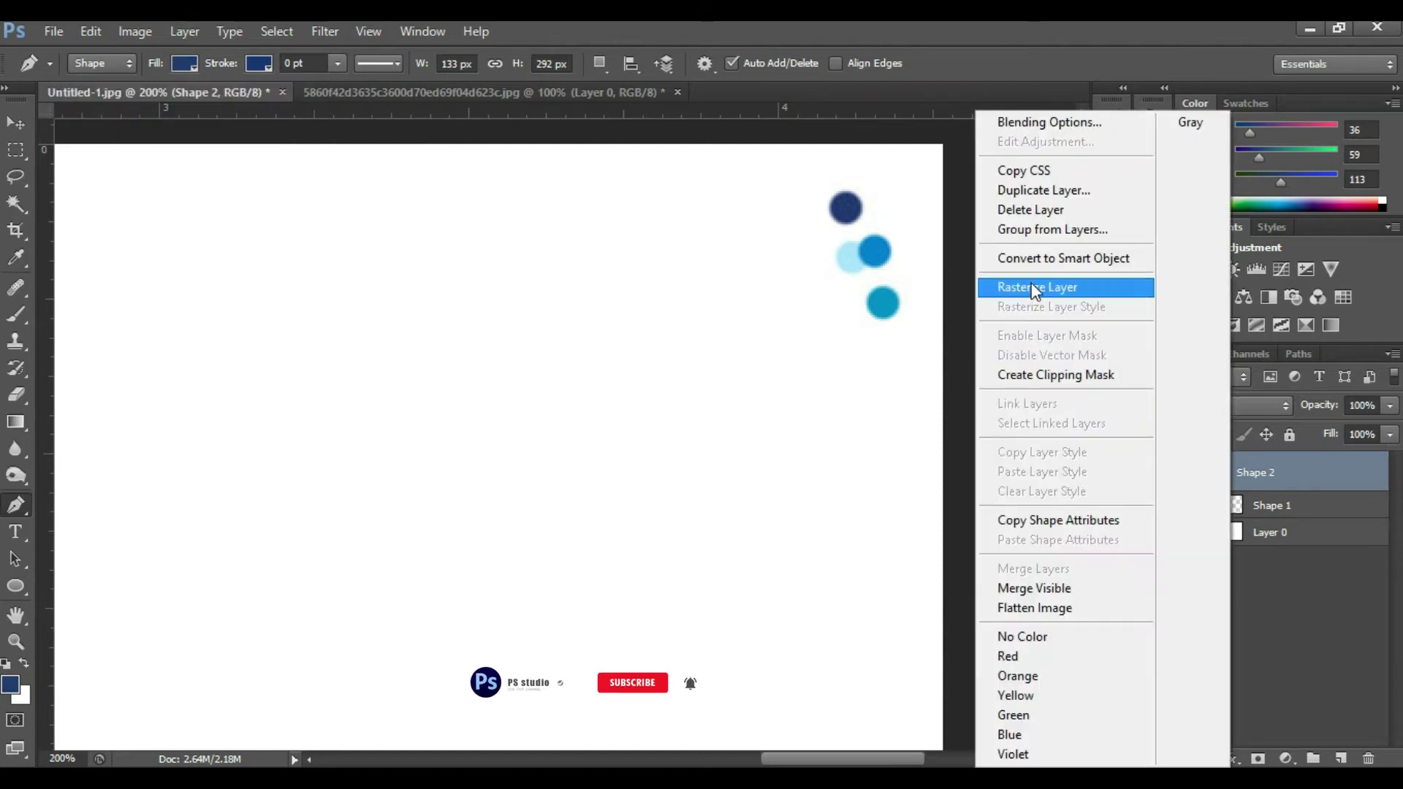
{"action": "left_click", "coordinate": [1035, 289]}
{"action": "key", "text": "ctrl+0"}
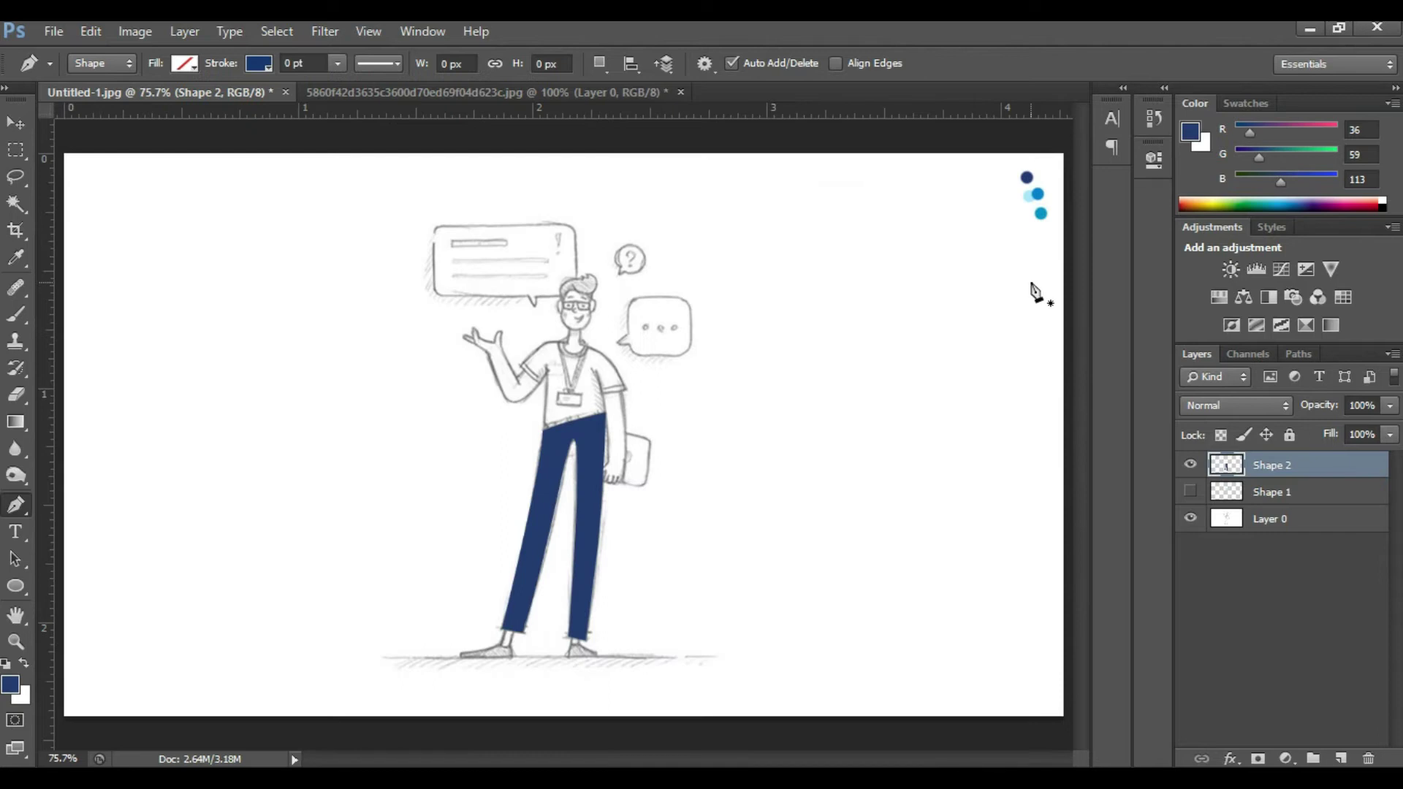
Show the shirt layer, hide the navy trousers, and zoom to 200% on the shirt and raised arm
{"action": "left_click", "coordinate": [1190, 491]}
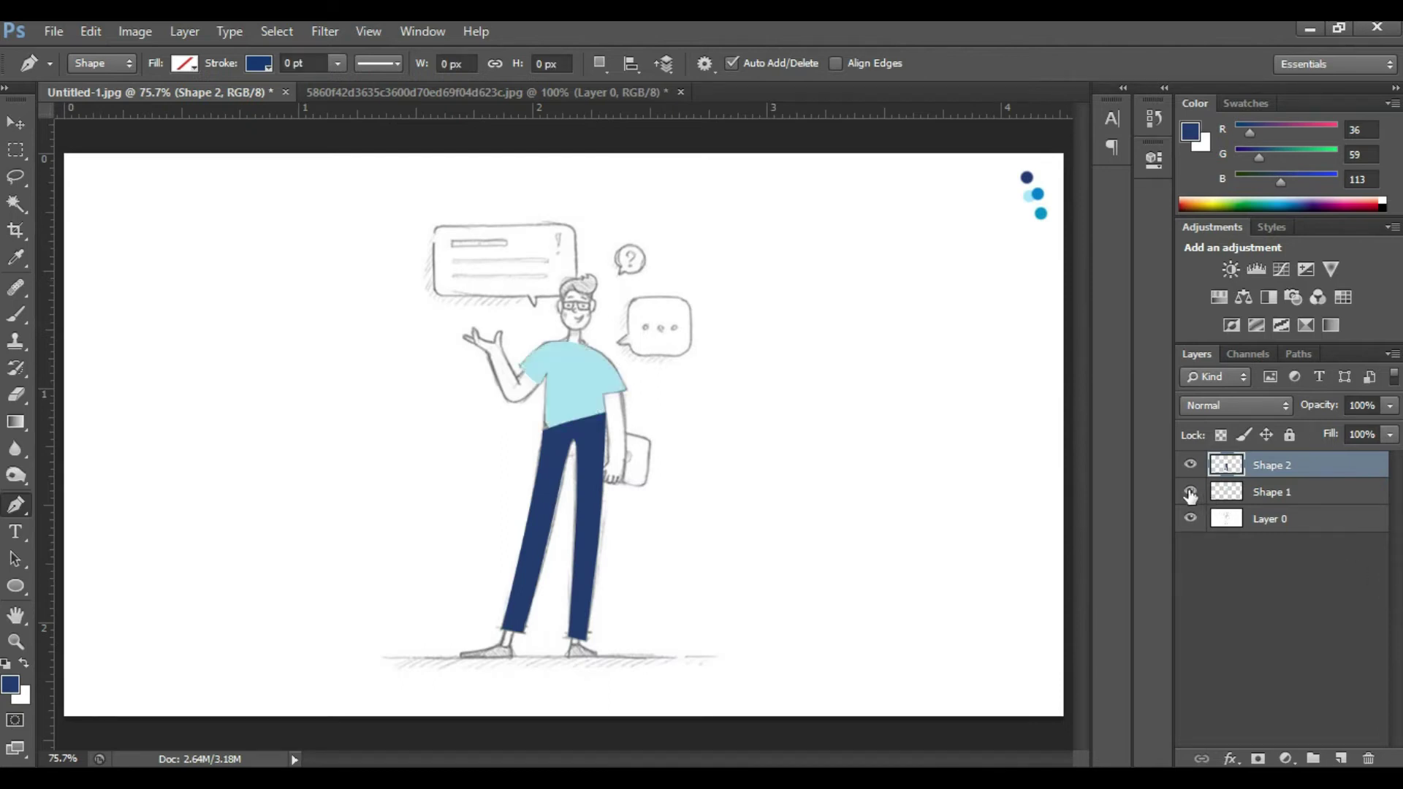
{"action": "left_click", "coordinate": [1191, 493]}
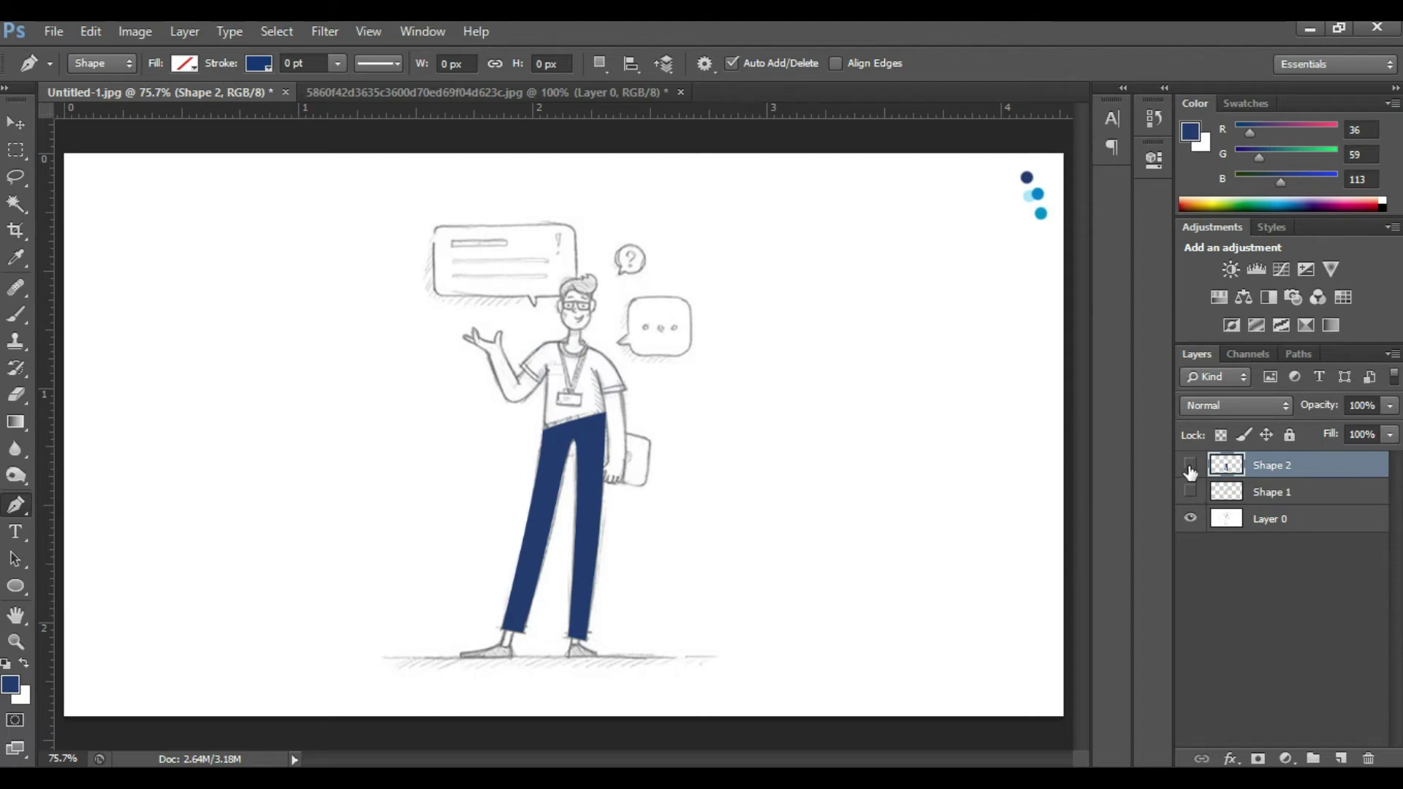
{"action": "left_click", "coordinate": [1191, 468]}
{"action": "key", "text": "ctrl+plus"}
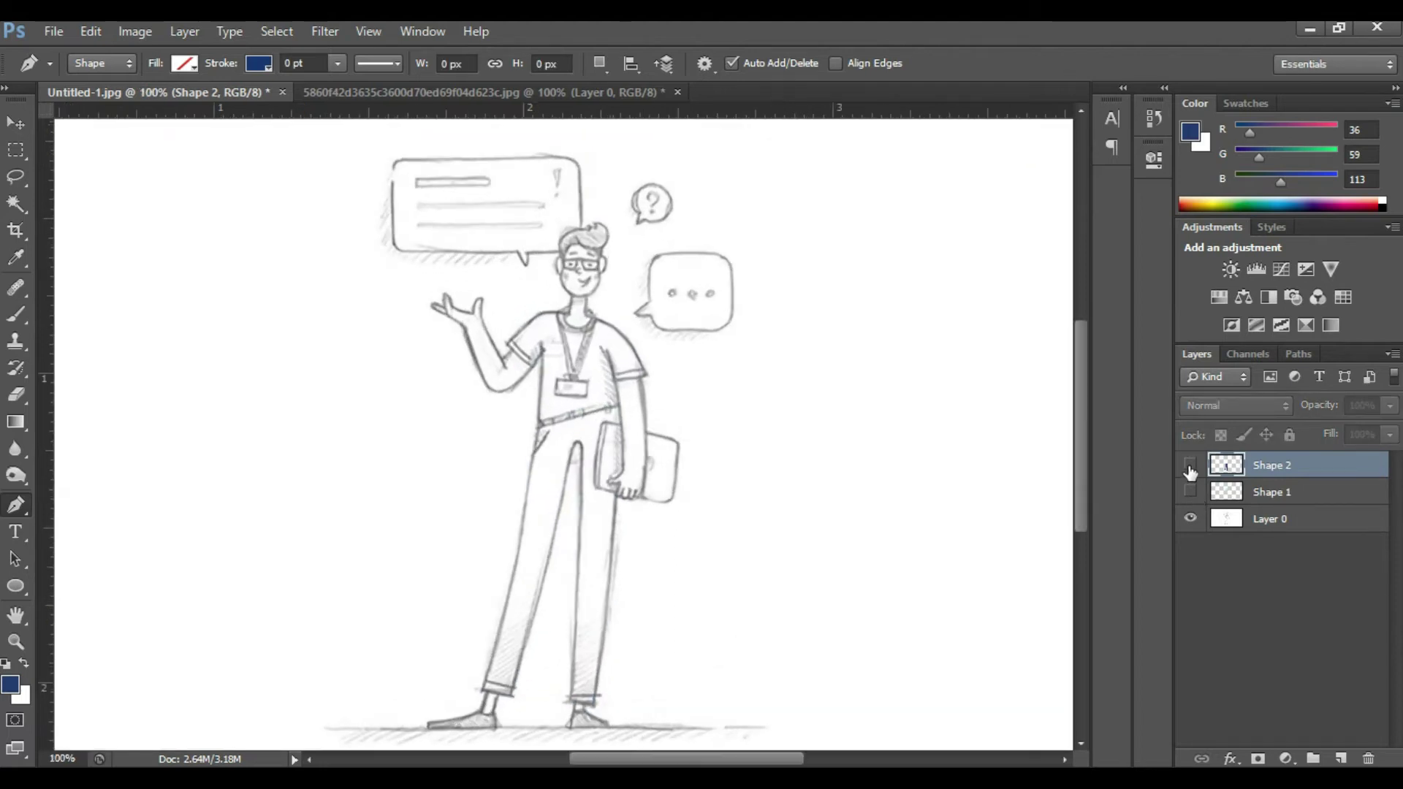
{"action": "key", "text": "ctrl+plus"}
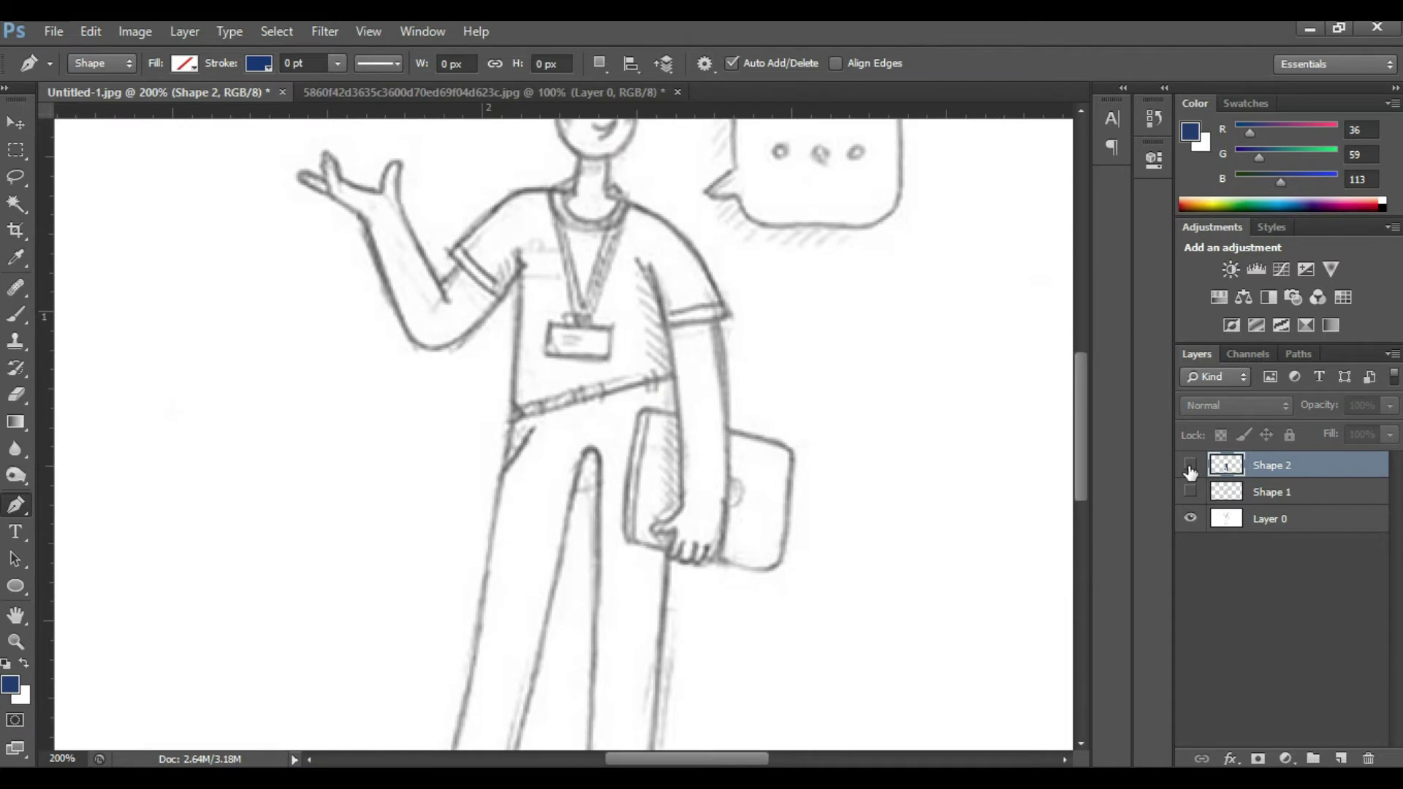
{"action": "key", "text": "ctrl+minus"}
{"action": "left_click_drag", "start_coordinate": [730, 385], "coordinate": [728, 385]}
{"action": "key", "text": "ctrl+plus"}
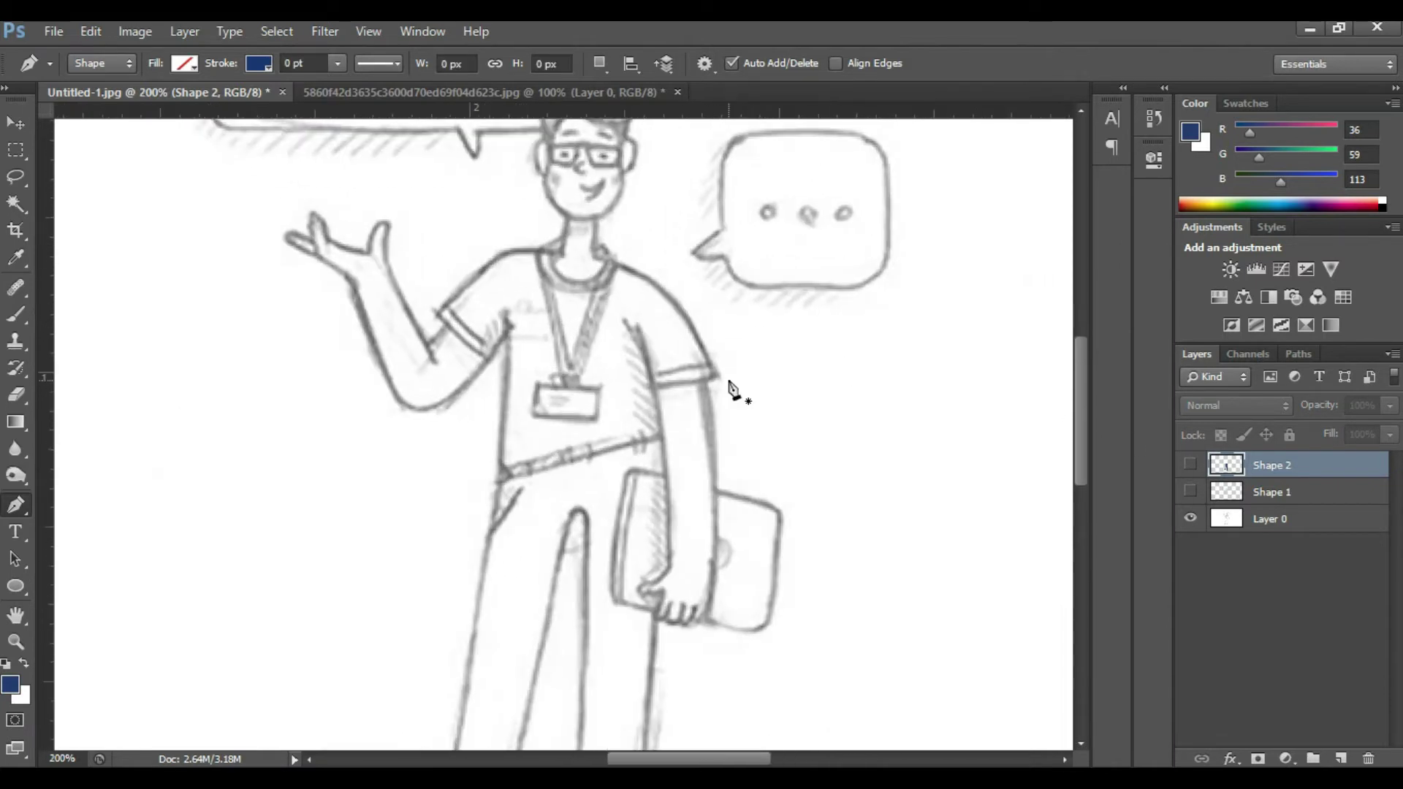
{"action": "left_click_drag", "start_coordinate": [672, 311], "coordinate": [674, 369]}
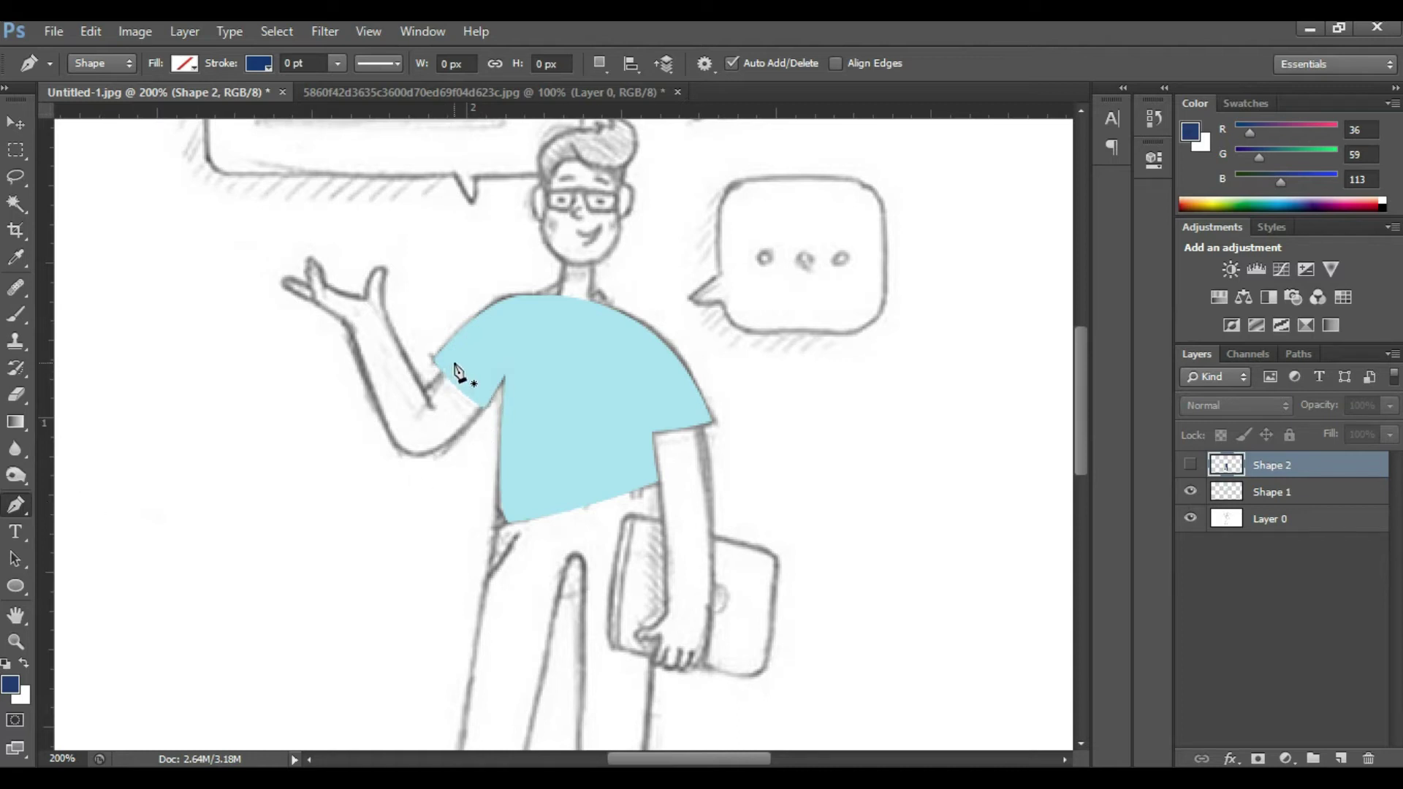
Begin Shape 3 at the sleeve edge and trace the raised arm up to the thumb and fingertip
{"action": "left_click", "coordinate": [423, 393]}
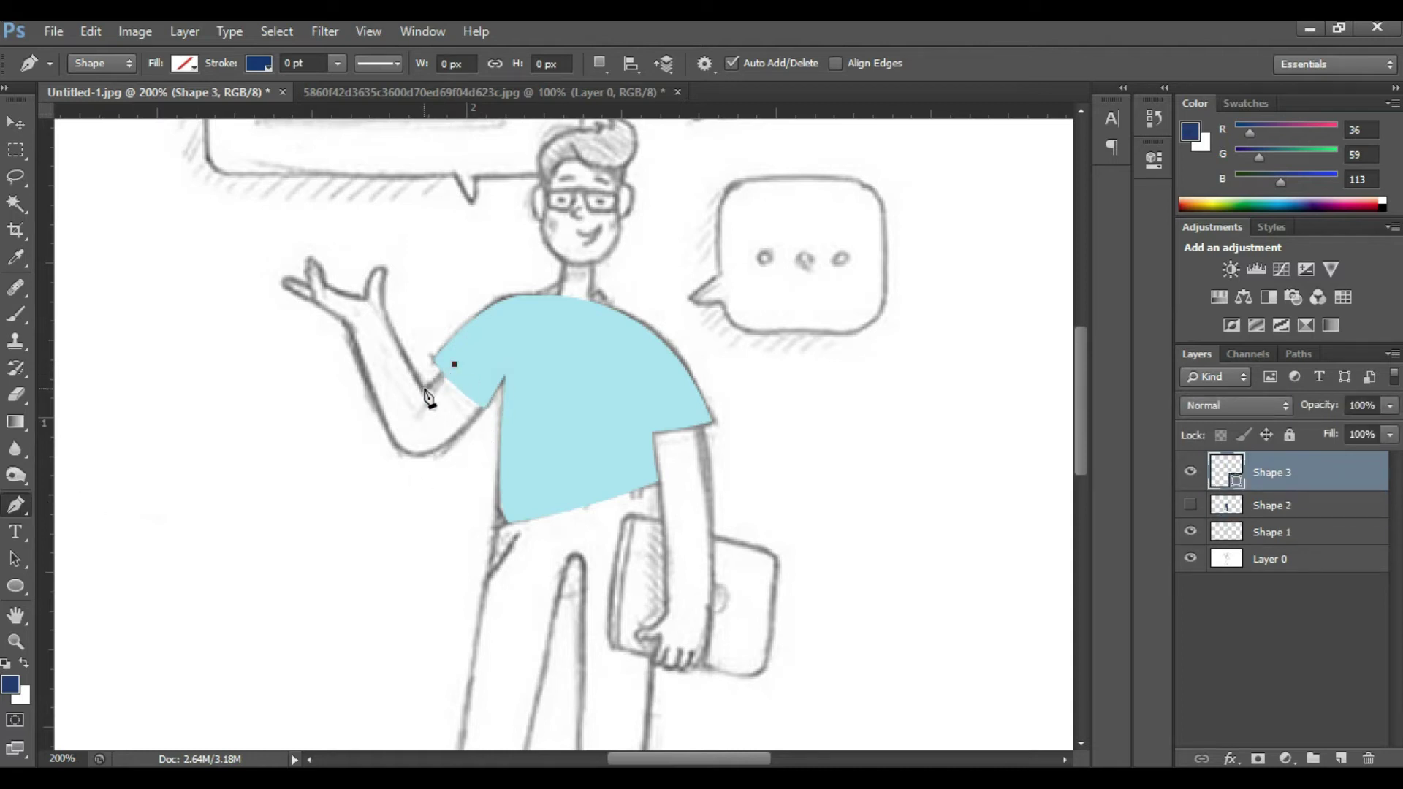
{"action": "left_click", "coordinate": [431, 385]}
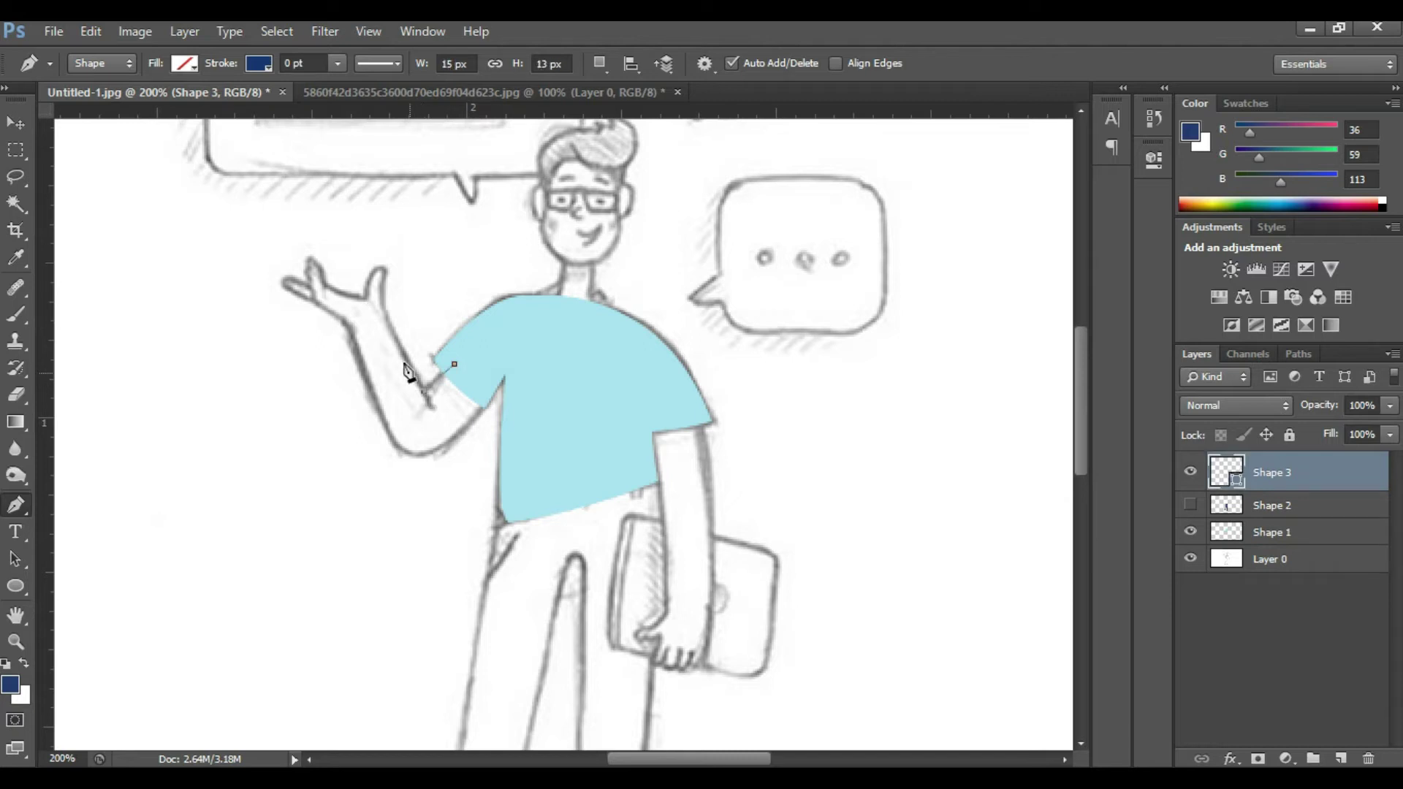
{"action": "left_click_drag", "start_coordinate": [380, 304], "coordinate": [349, 233]}
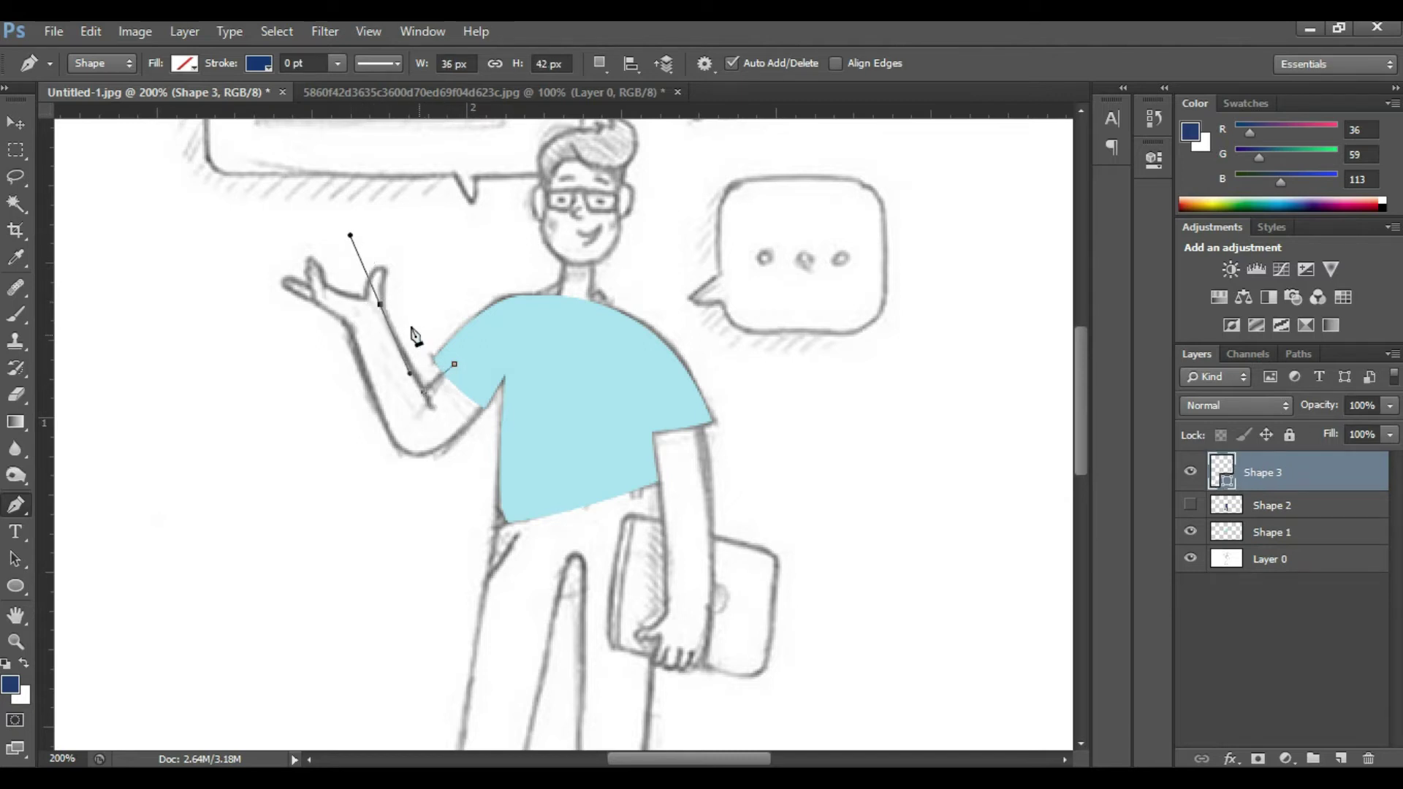
{"action": "left_click", "coordinate": [387, 276]}
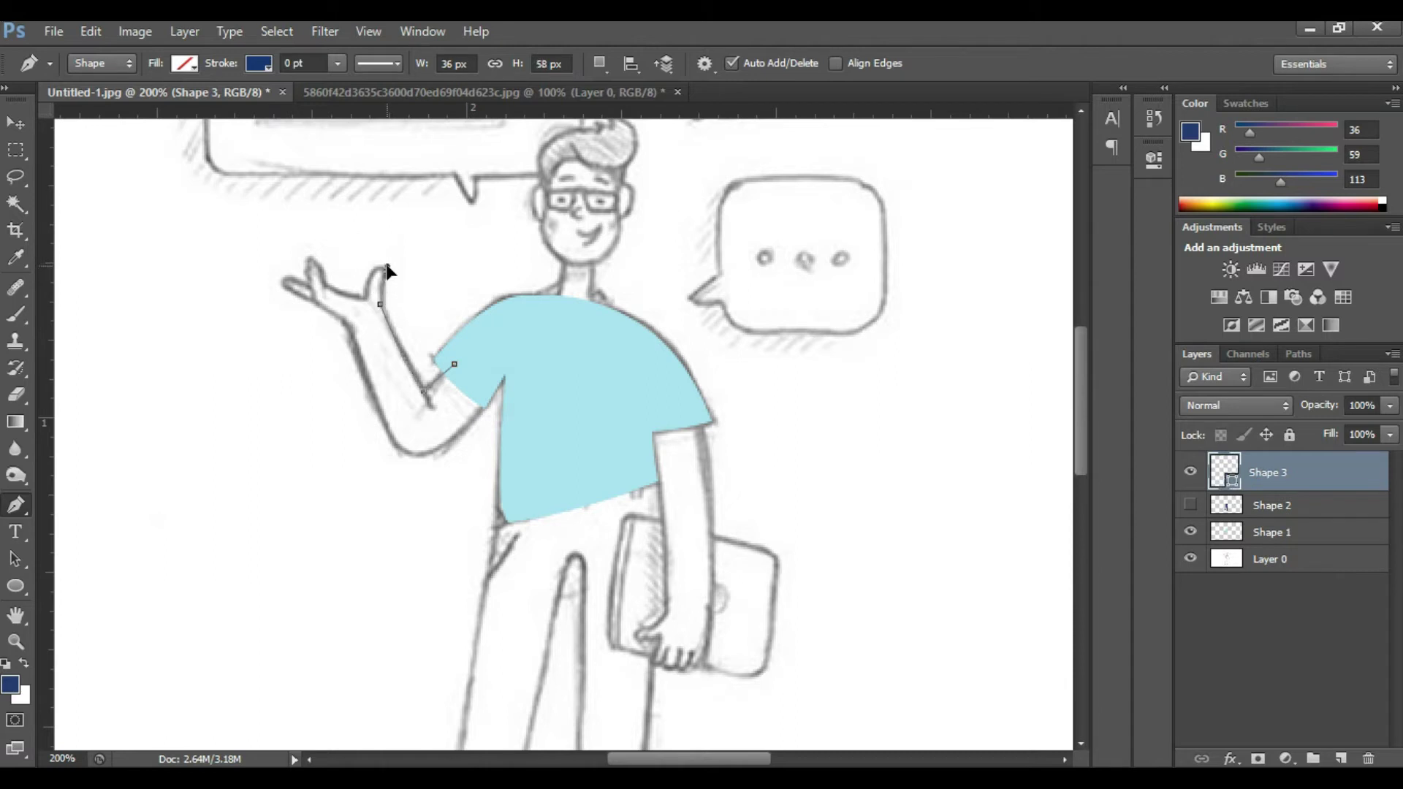
{"action": "left_click_drag", "start_coordinate": [366, 297], "coordinate": [364, 339]}
{"action": "left_click", "coordinate": [366, 296], "text": "alt"}
{"action": "left_click", "coordinate": [319, 285]}
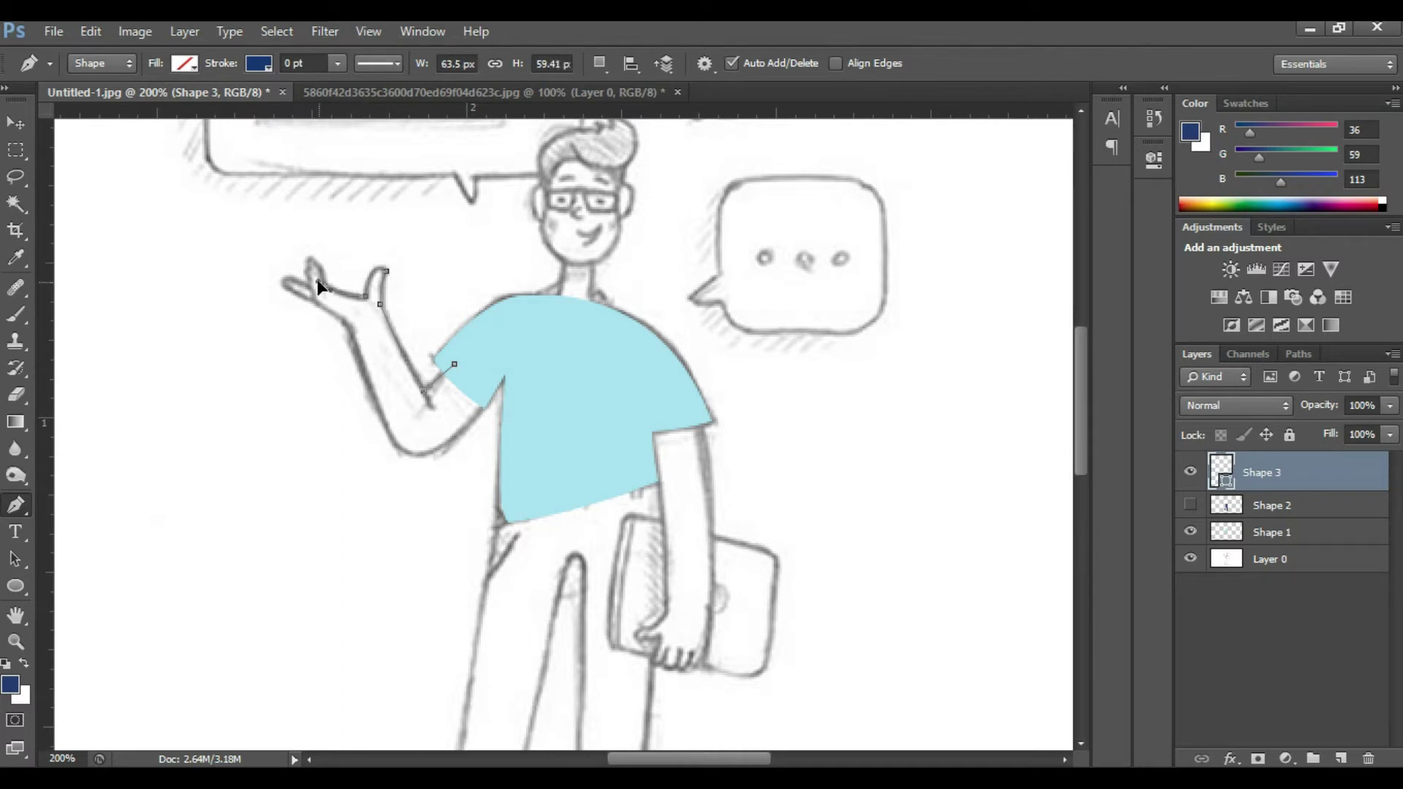
{"action": "left_click_drag", "start_coordinate": [314, 280], "coordinate": [318, 272]}
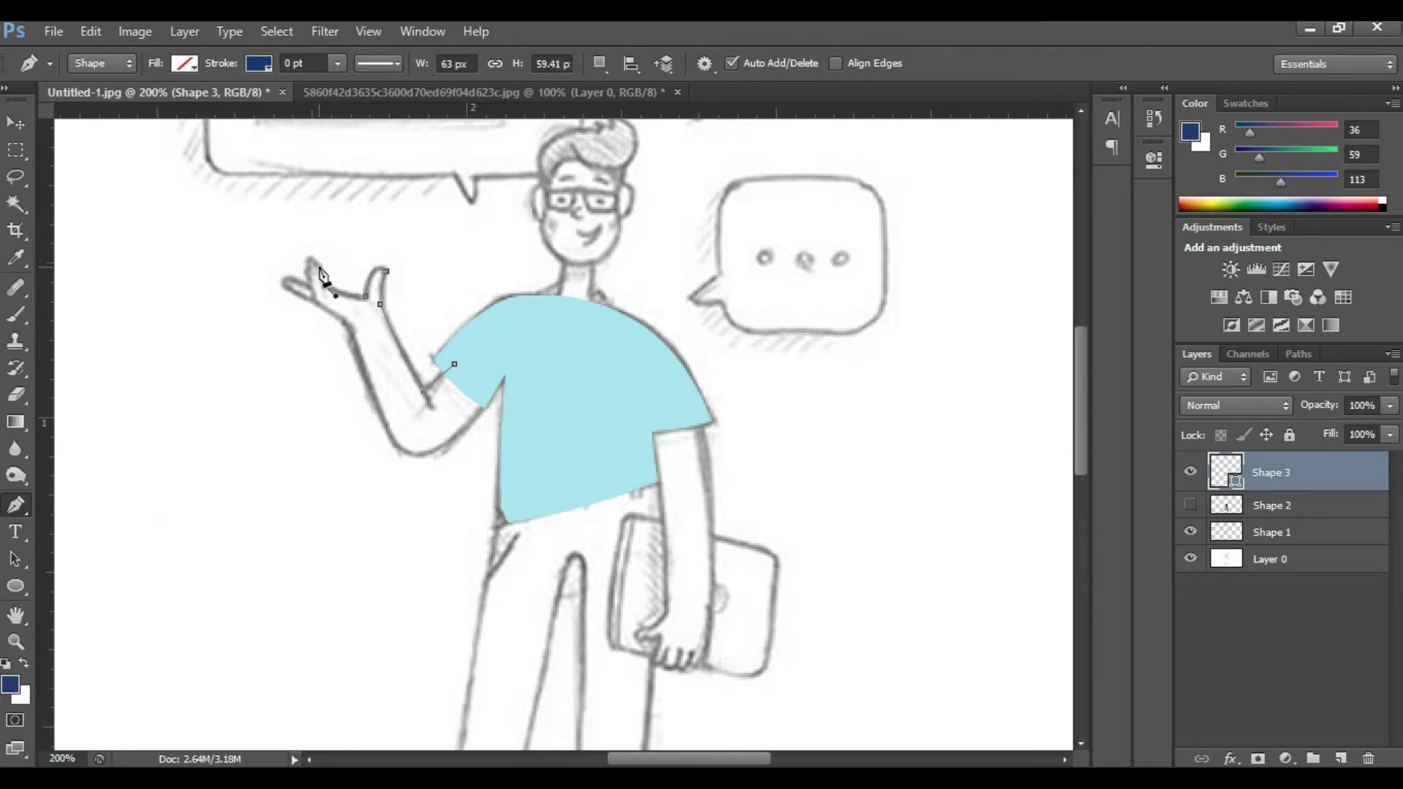
{"action": "left_click", "coordinate": [310, 257]}
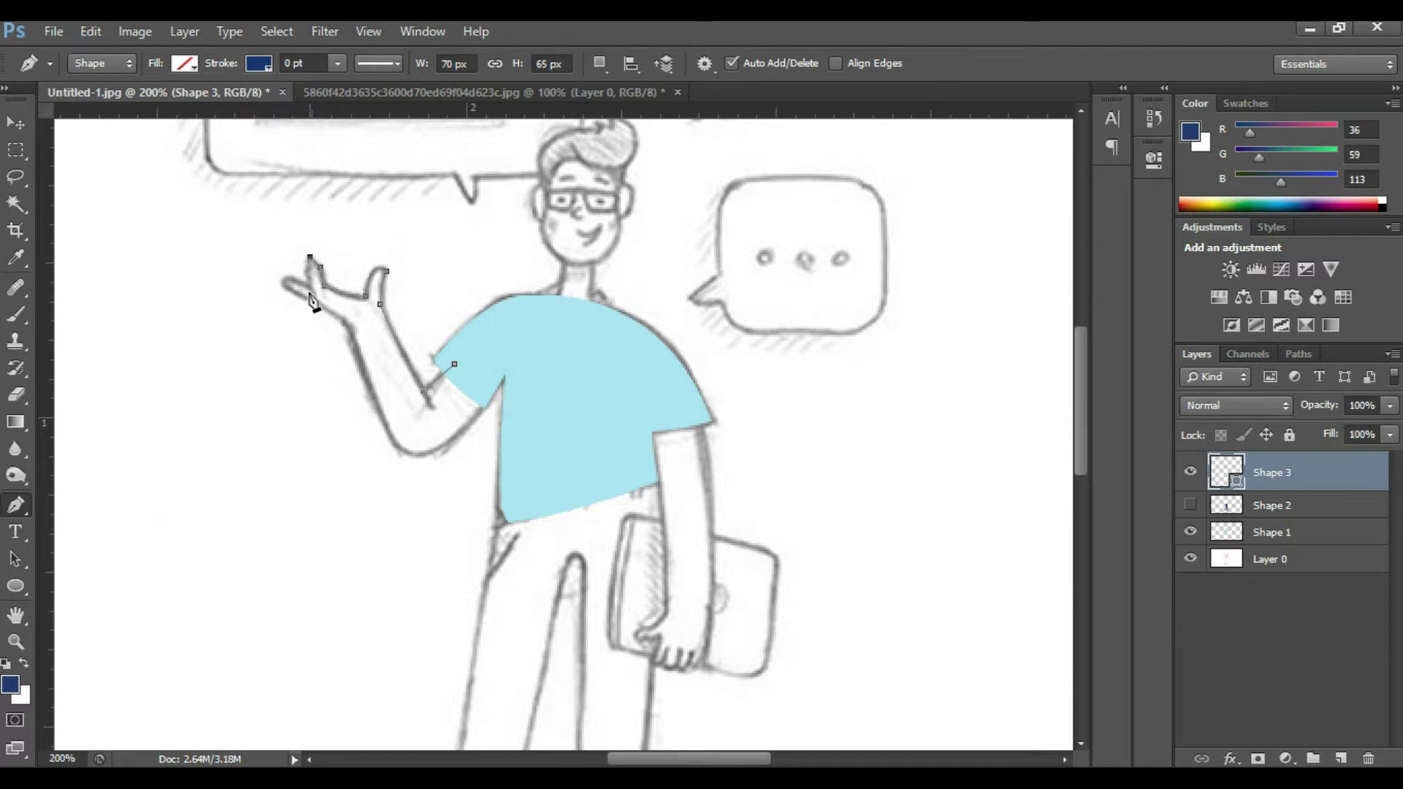
Trace down the palm and forearm and close the arm outline at the sleeve
{"action": "mouse_move", "coordinate": [312, 300]}
{"action": "left_mouse_down"}
{"action": "mouse_move", "coordinate": [371, 340]}
{"action": "mouse_move", "coordinate": [370, 405]}
{"action": "left_mouse_up"}
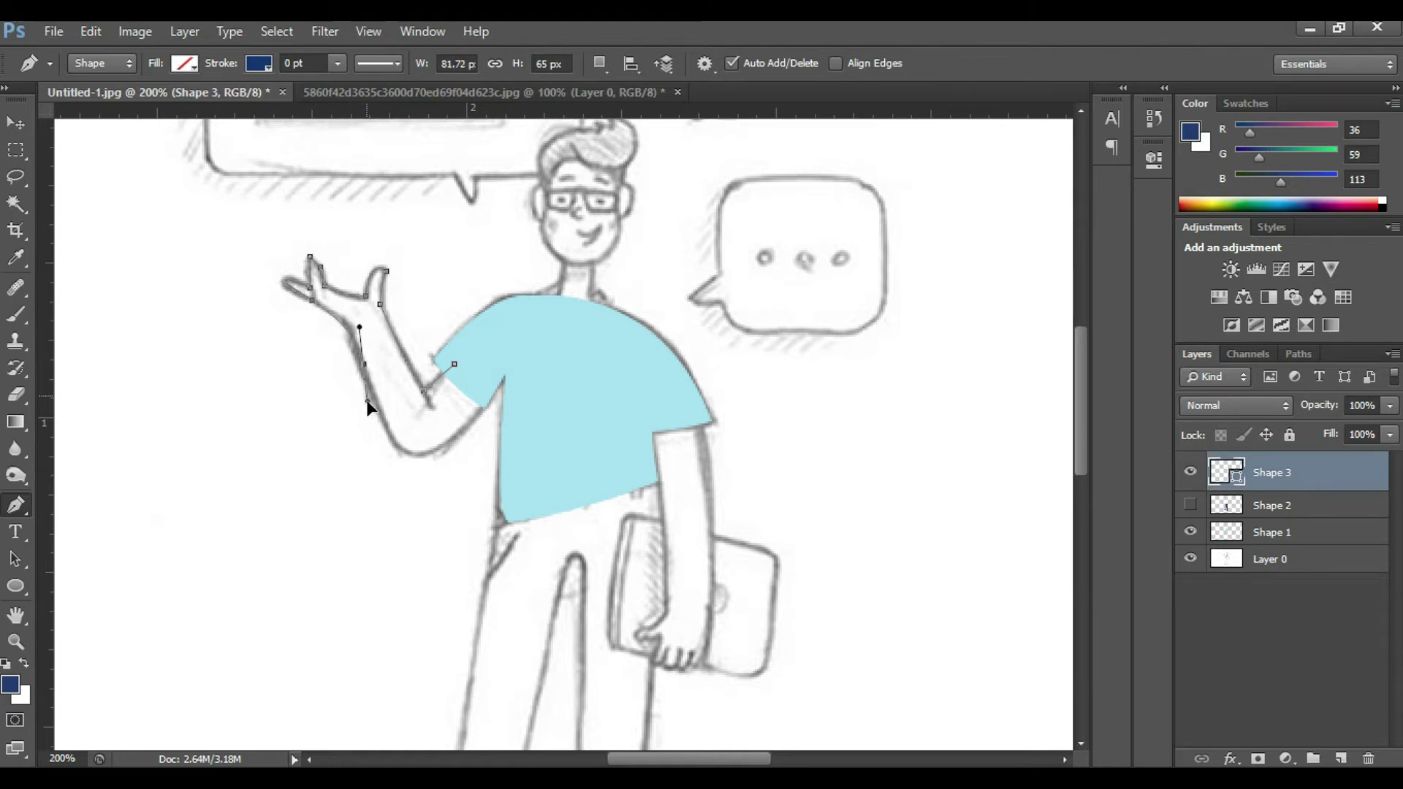
{"action": "left_click", "coordinate": [364, 363], "text": "alt"}
{"action": "left_click_drag", "start_coordinate": [455, 441], "coordinate": [526, 388]}
{"action": "left_click", "coordinate": [454, 441], "text": "alt"}
{"action": "left_click", "coordinate": [488, 402]}
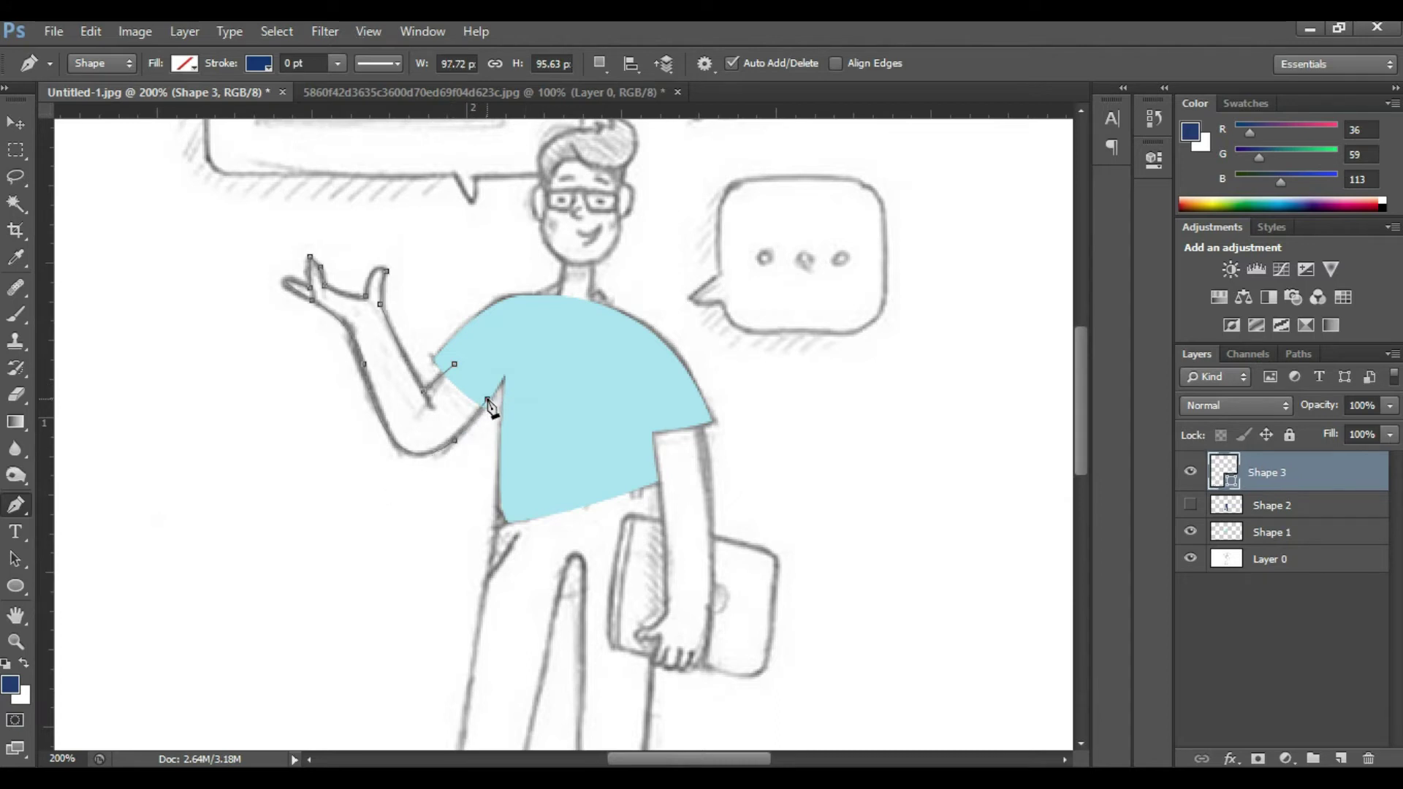
{"action": "left_click", "coordinate": [454, 364]}
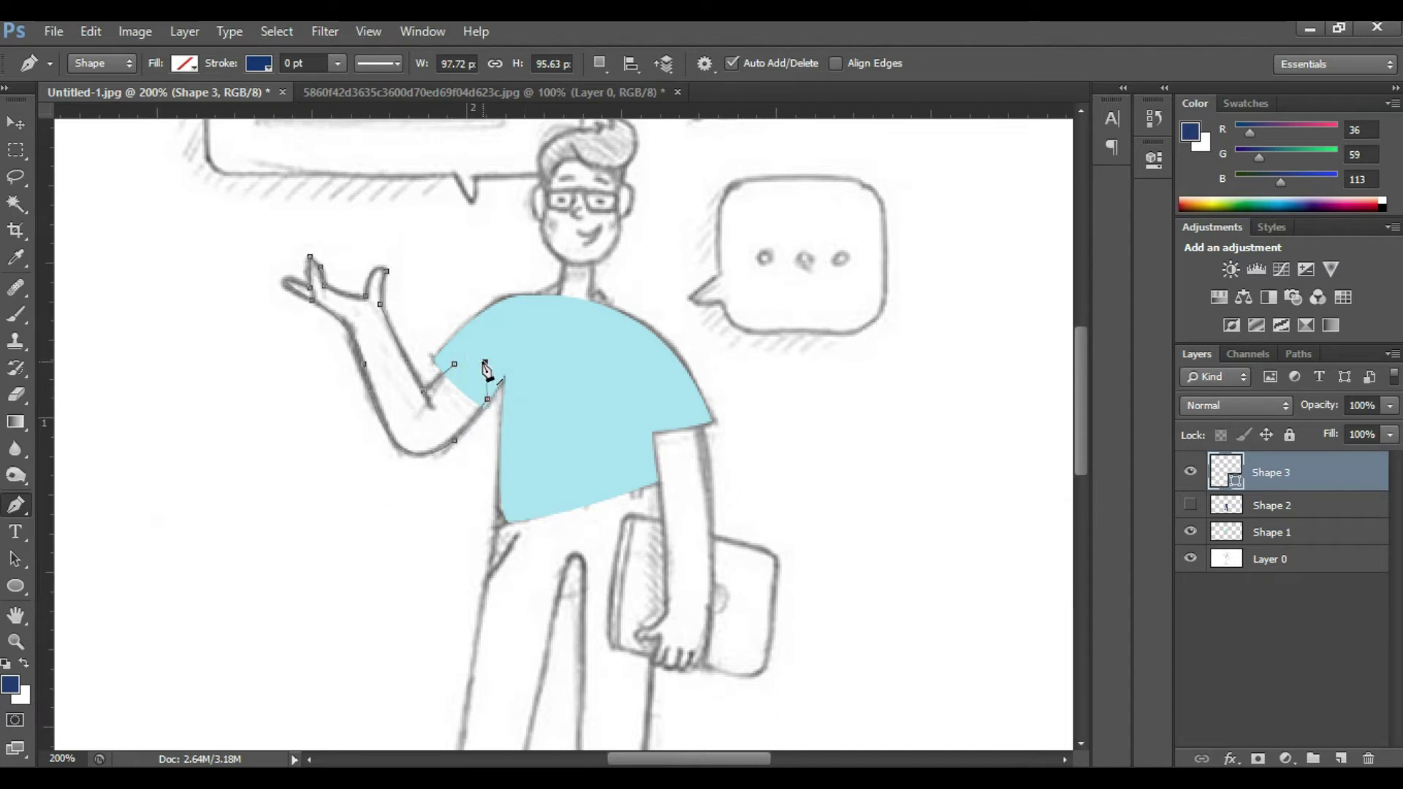
{"action": "right_click", "coordinate": [465, 400]}
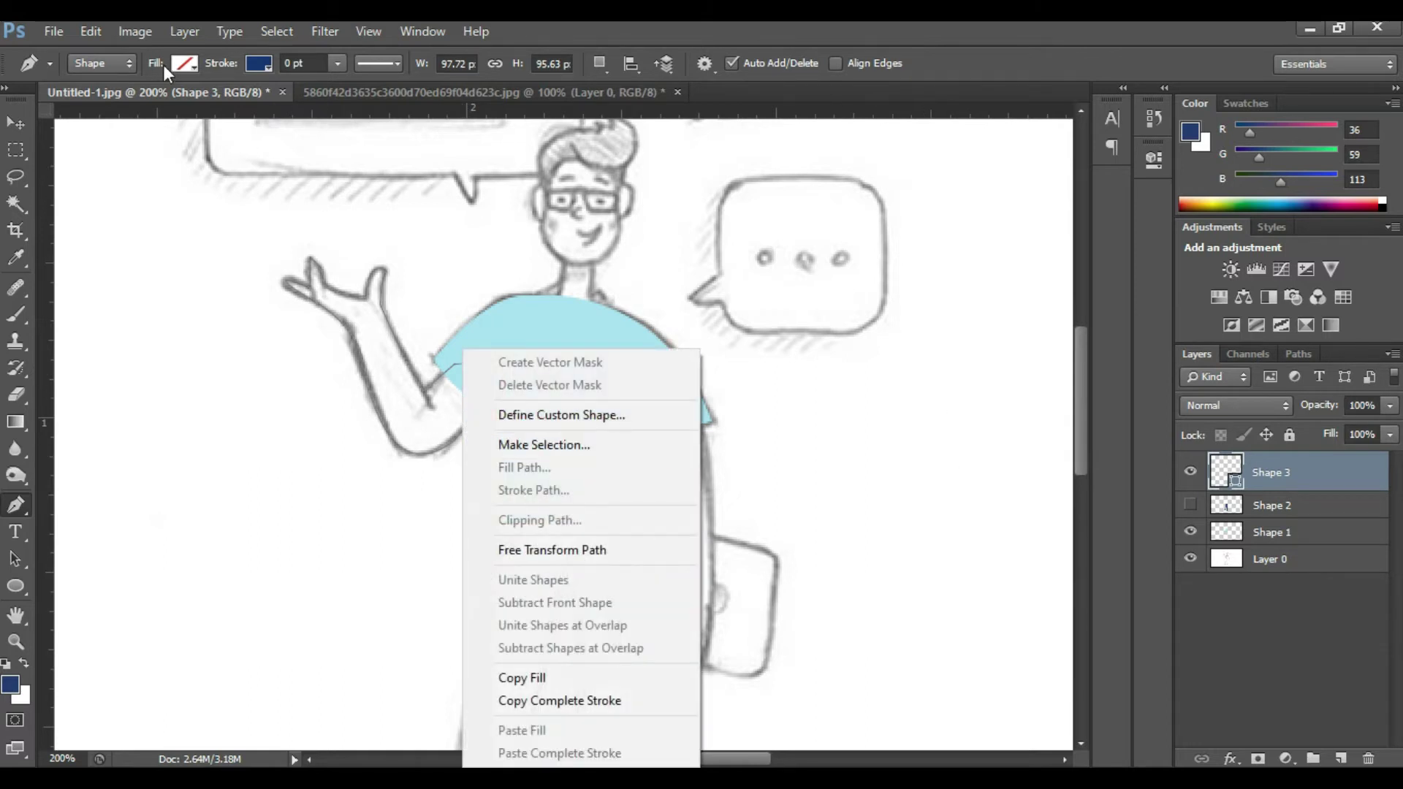
{"action": "key", "text": "Escape"}
Fill the arm white, rasterize Shape 3, and move it below Shape 1 behind the shirt
{"action": "left_click", "coordinate": [184, 63]}
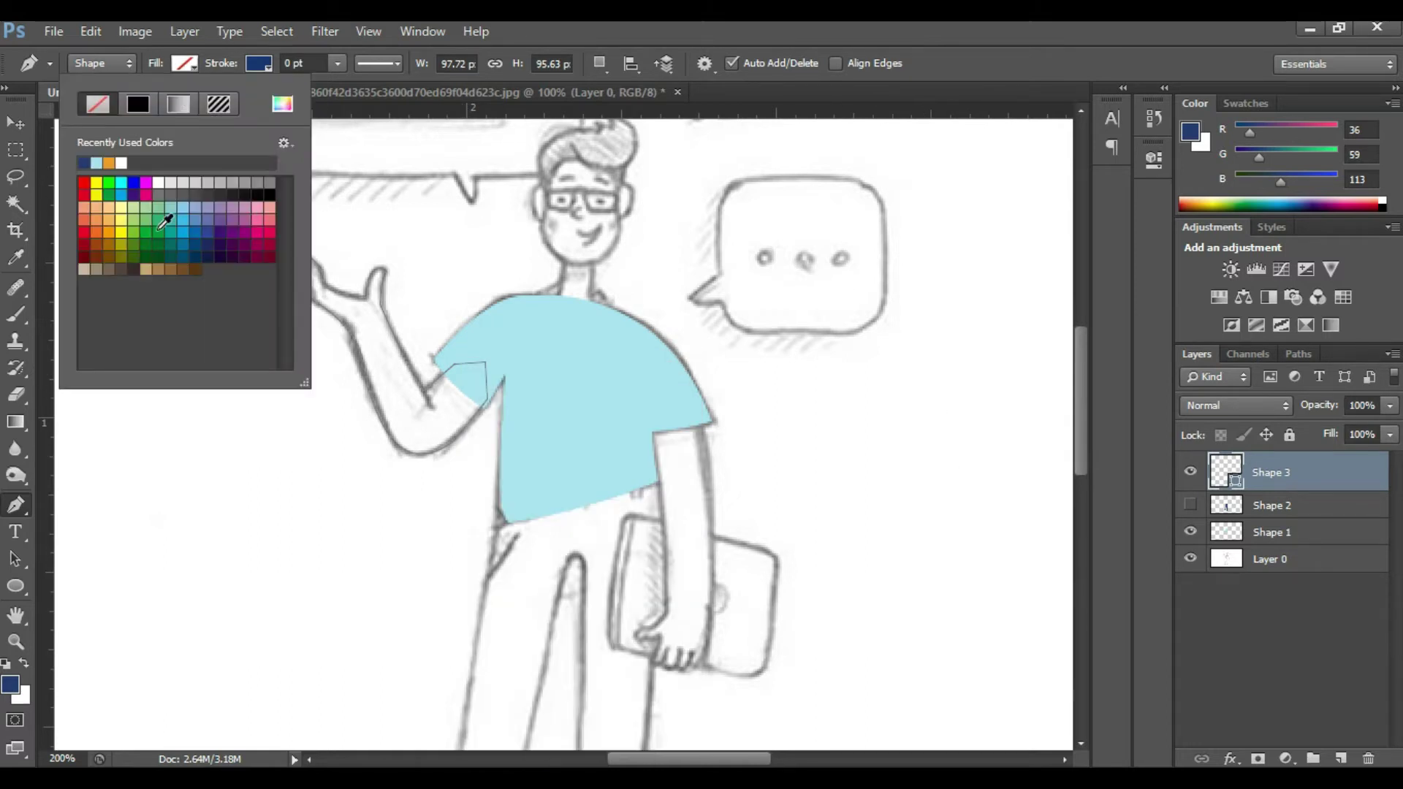
{"action": "left_click", "coordinate": [159, 182]}
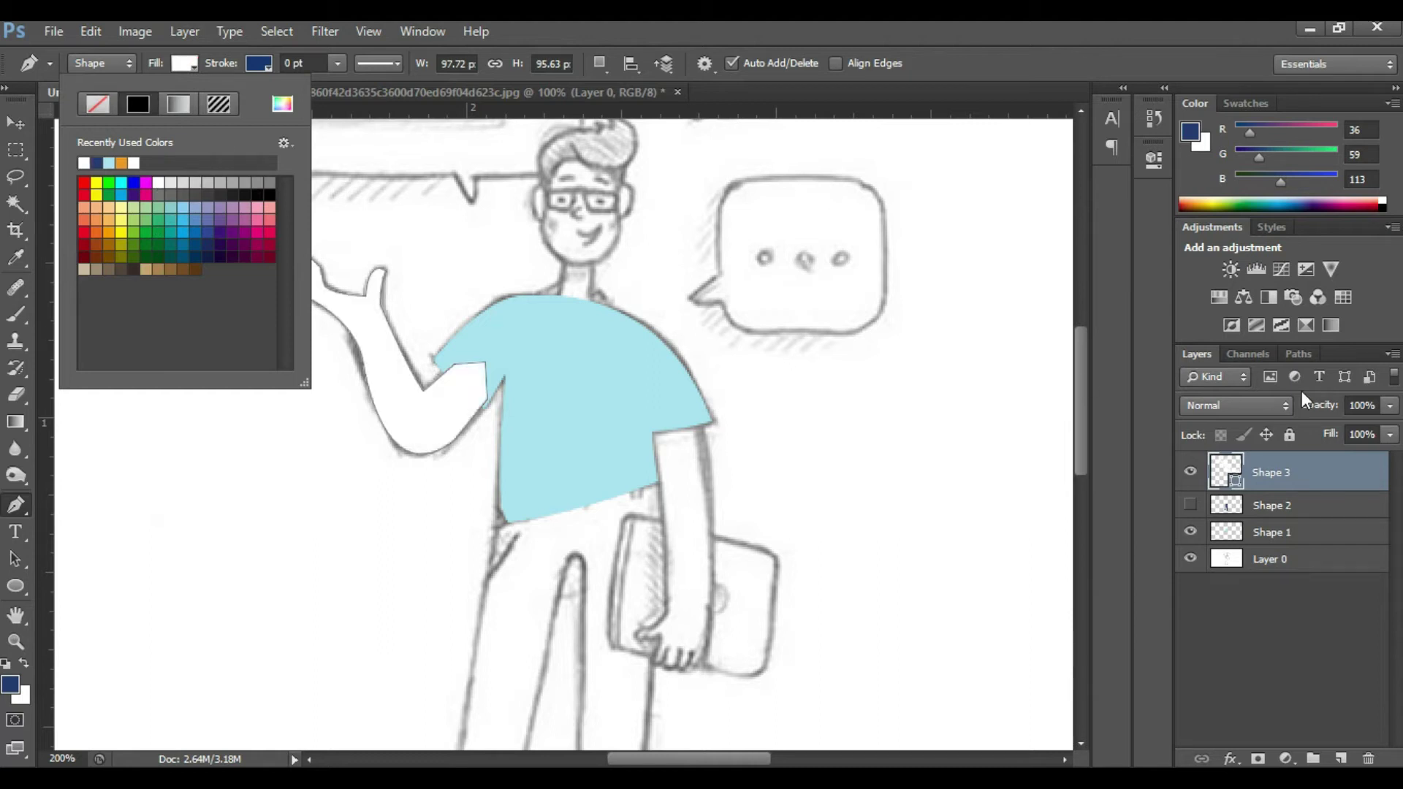
{"action": "right_click", "coordinate": [1316, 468]}
{"action": "left_click", "coordinate": [1094, 297]}
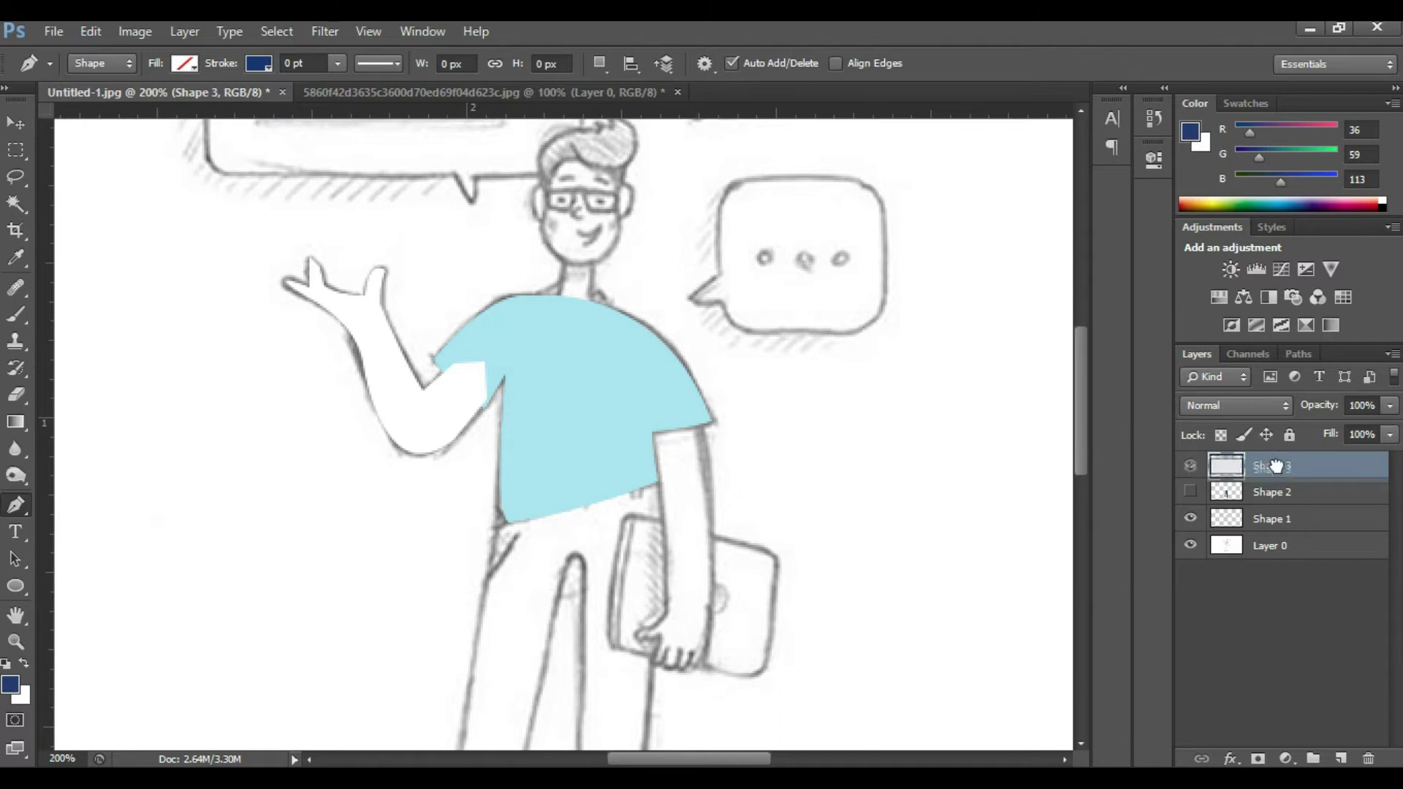
{"action": "left_click_drag", "start_coordinate": [1278, 469], "coordinate": [1299, 537]}
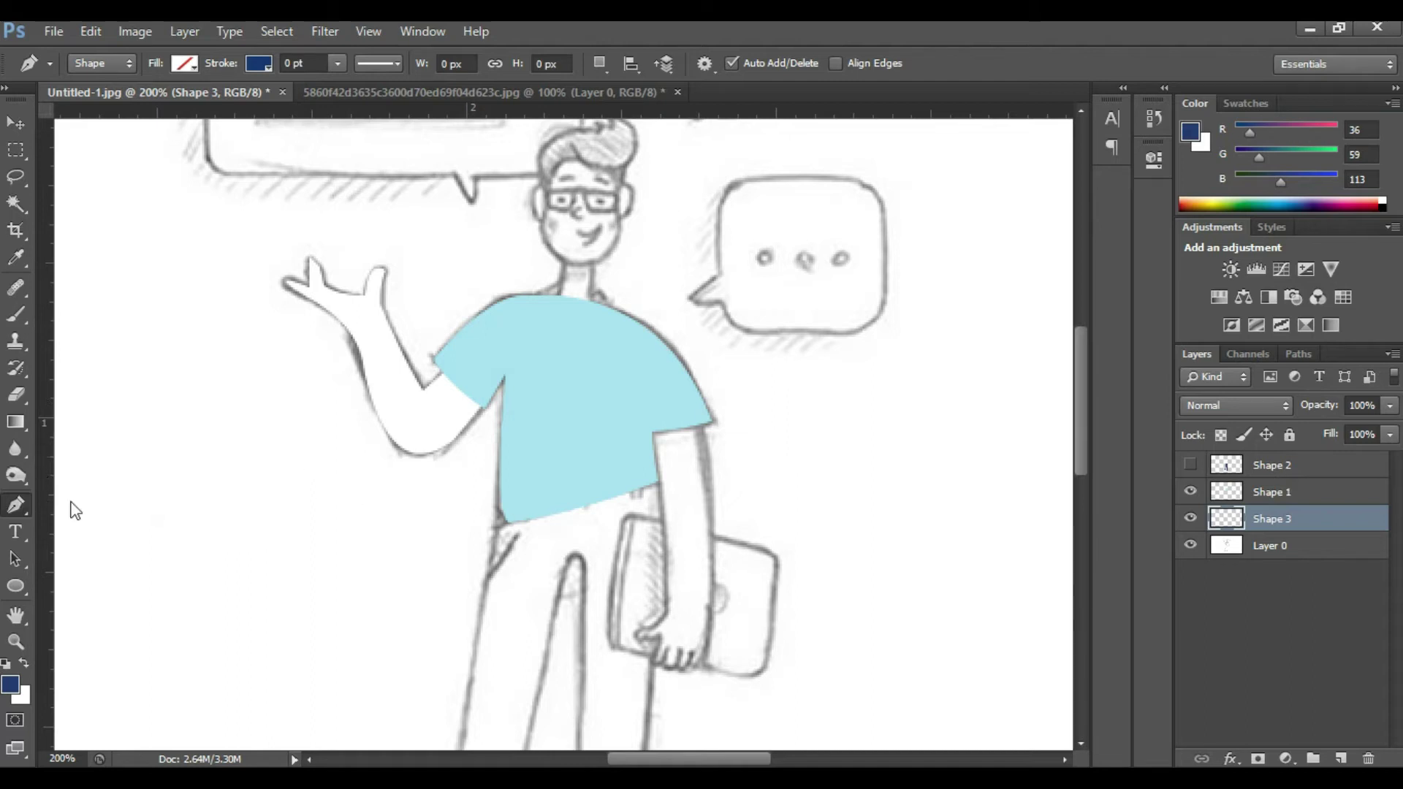
Trace the lowered arm from the sleeve edge down the inner arm to the fingertips
{"action": "left_click", "coordinate": [650, 420]}
{"action": "left_click", "coordinate": [666, 614]}
{"action": "left_click_drag", "start_coordinate": [664, 654], "coordinate": [666, 658]}
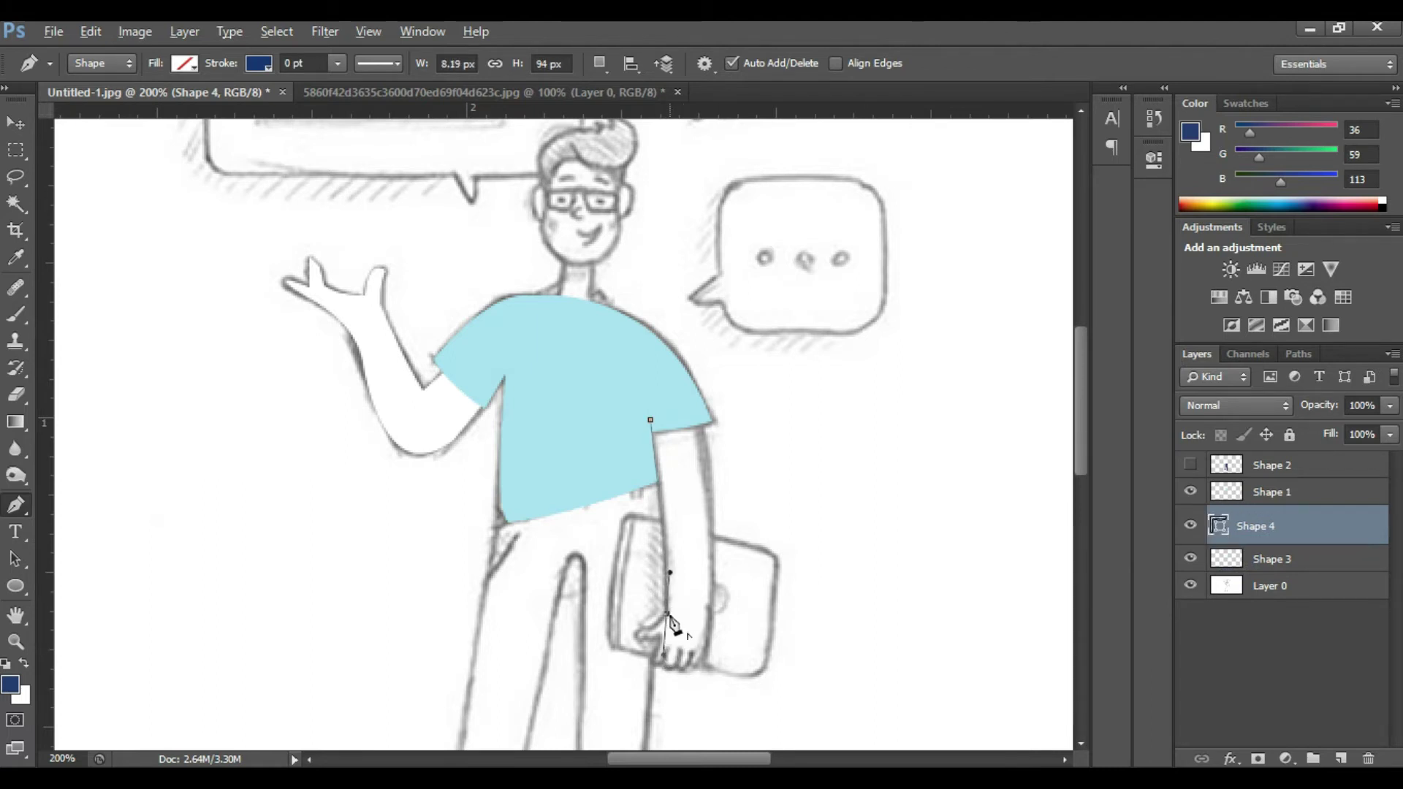
{"action": "left_click", "coordinate": [651, 630]}
{"action": "left_click", "coordinate": [644, 630]}
{"action": "left_click_drag", "start_coordinate": [660, 638], "coordinate": [701, 633]}
{"action": "left_click", "coordinate": [662, 638], "text": "alt"}
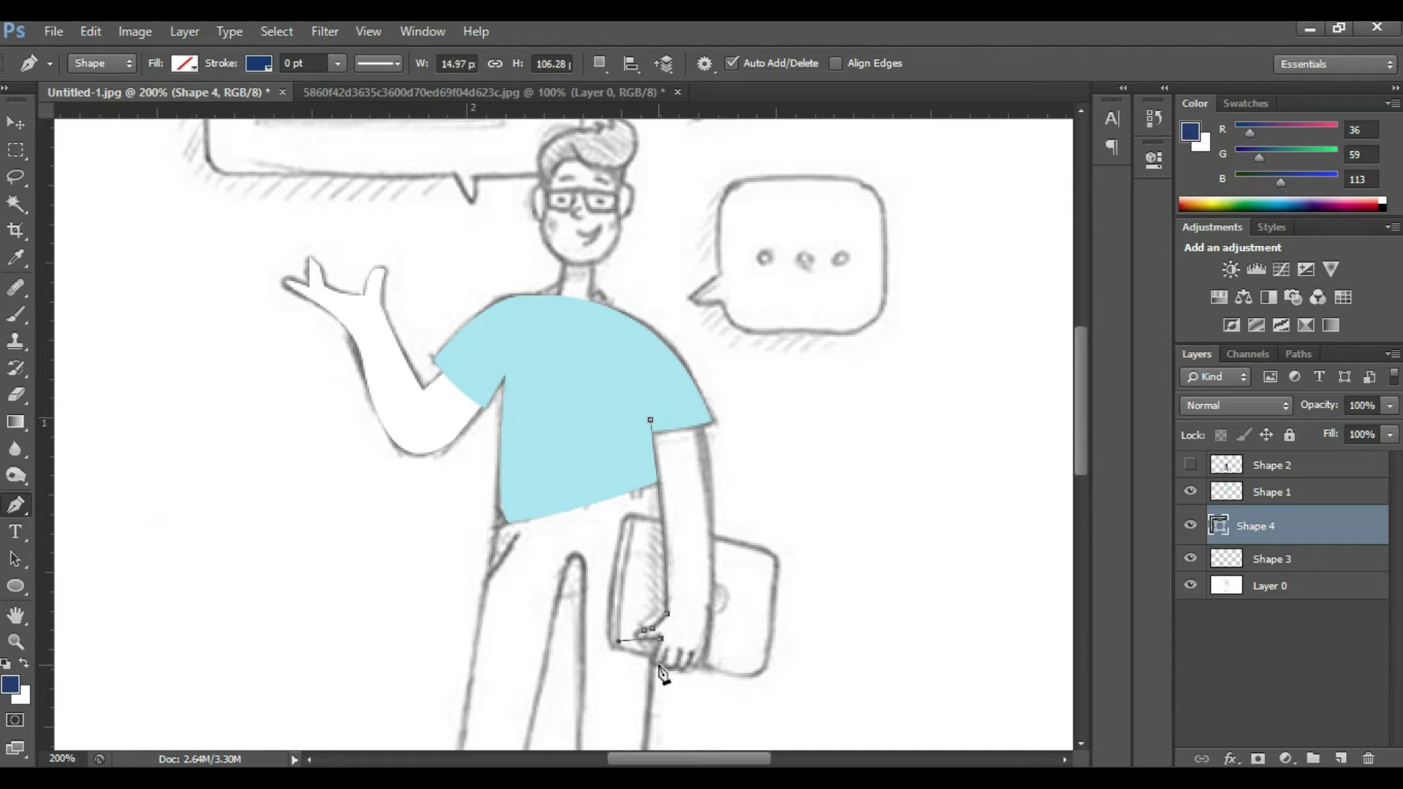
{"action": "left_click_drag", "start_coordinate": [669, 649], "coordinate": [699, 608]}
{"action": "left_click", "coordinate": [670, 649], "text": "alt"}
Outline the back of the hand, run up to the shoulder edge, and close the arm shape
{"action": "left_click", "coordinate": [692, 667]}
{"action": "left_click_drag", "start_coordinate": [711, 612], "coordinate": [715, 622]}
{"action": "left_click", "coordinate": [692, 654], "text": "alt"}
{"action": "left_click_drag", "start_coordinate": [710, 640], "coordinate": [712, 665]}
{"action": "left_click_drag", "start_coordinate": [724, 586], "coordinate": [741, 587]}
{"action": "left_click", "coordinate": [709, 642], "text": "alt"}
{"action": "left_click_drag", "start_coordinate": [696, 410], "coordinate": [665, 358]}
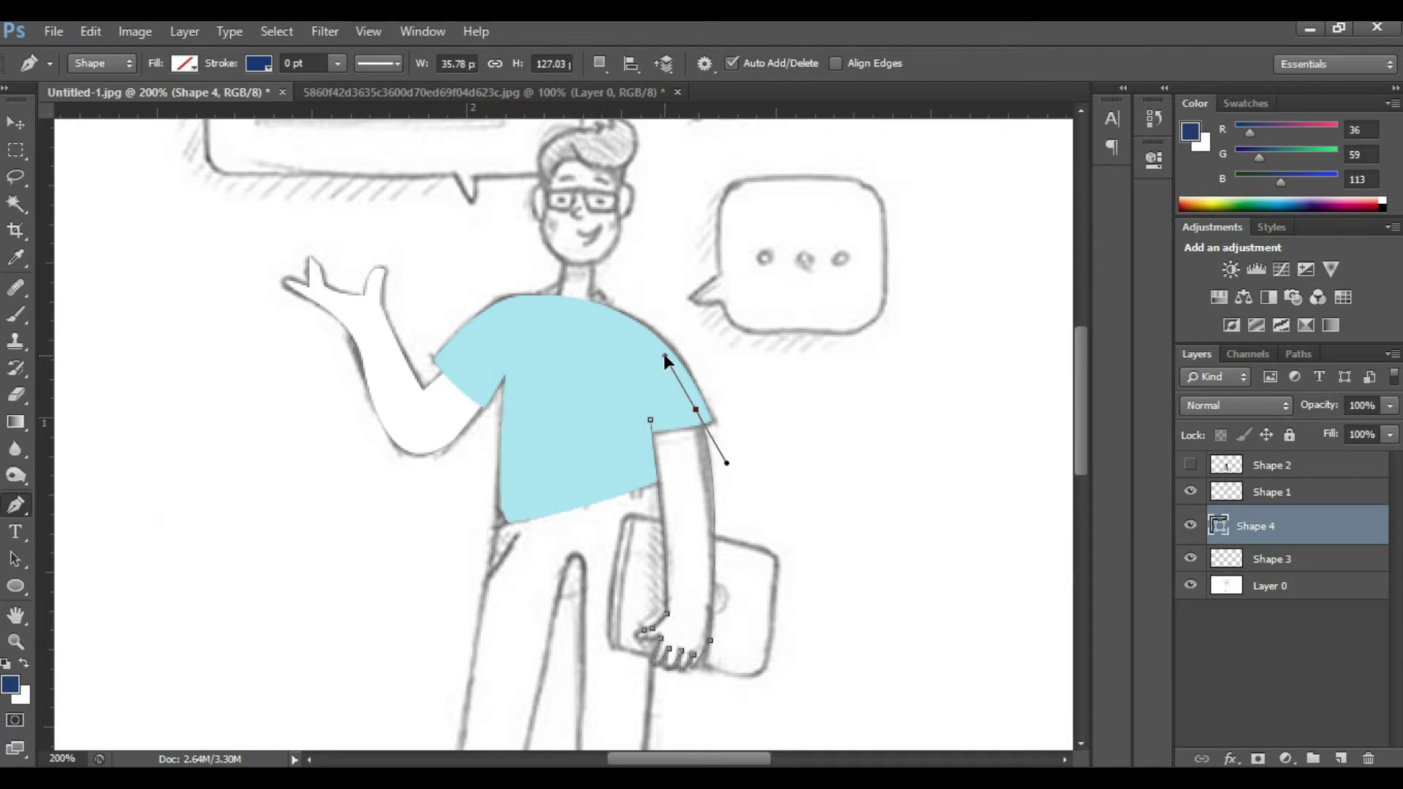
{"action": "left_click", "coordinate": [696, 409], "text": "alt"}
{"action": "left_click", "coordinate": [651, 421]}
Fill the lowered arm white and rasterize its Shape 4 layer
{"action": "left_click", "coordinate": [178, 68]}
{"action": "left_click", "coordinate": [85, 162]}
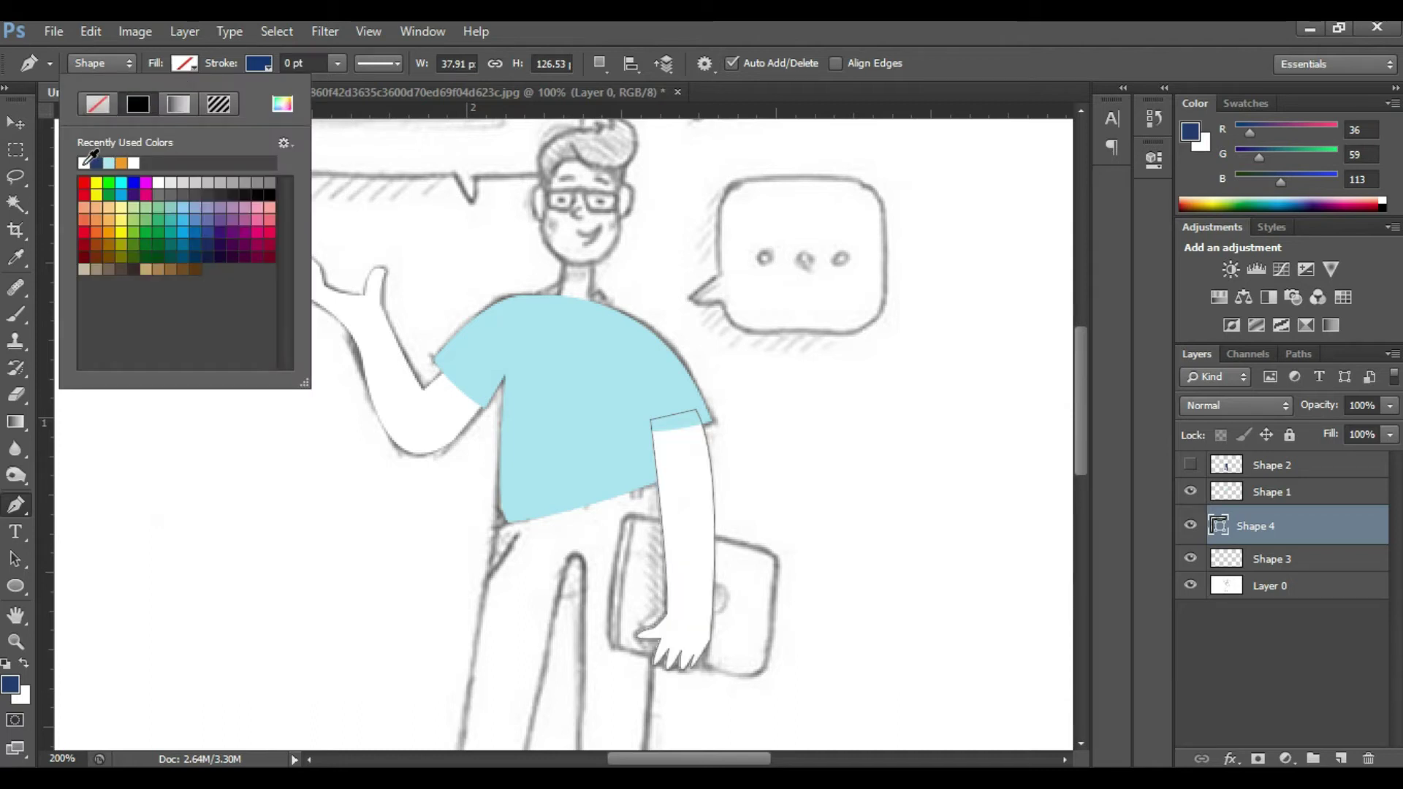
{"action": "right_click", "coordinate": [1275, 527]}
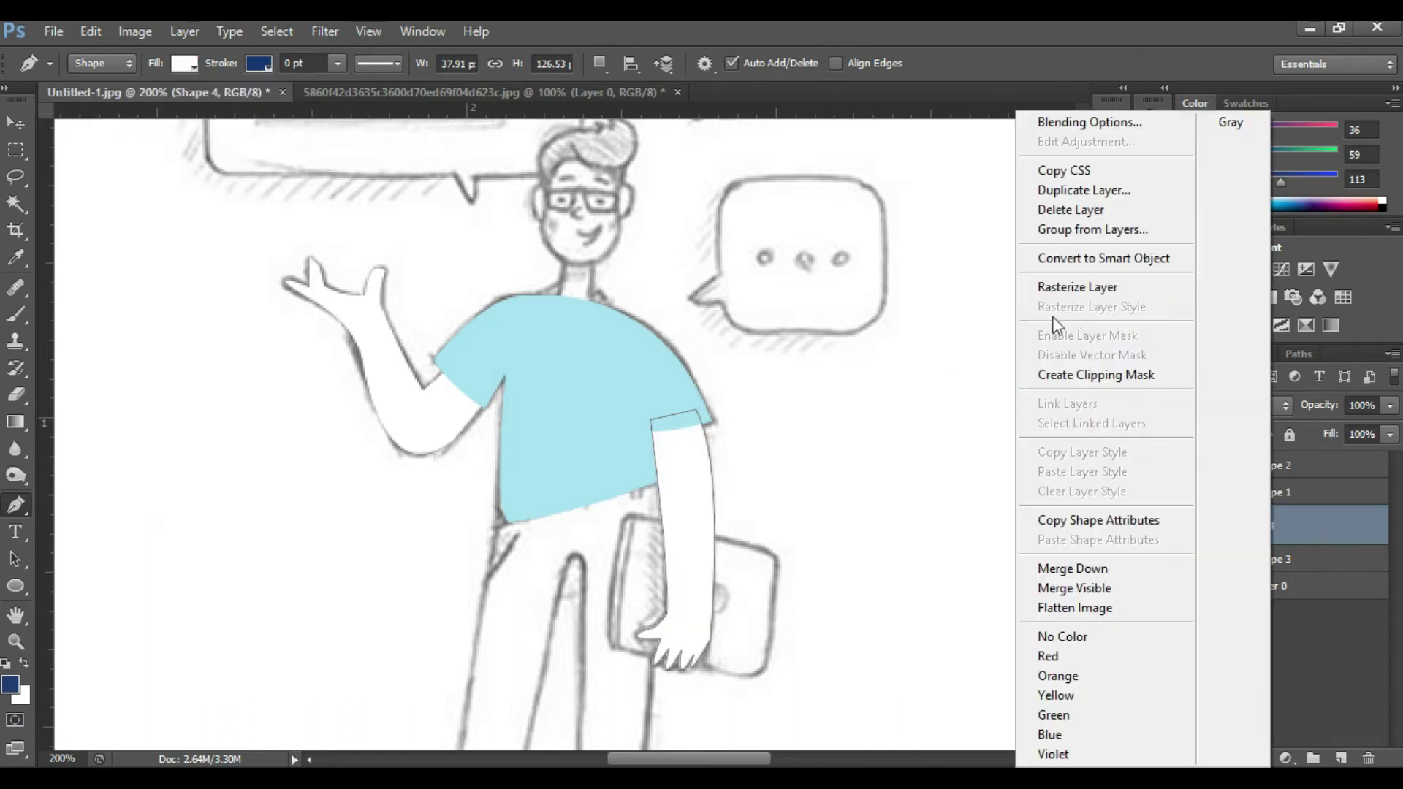
{"action": "left_click", "coordinate": [1071, 287]}
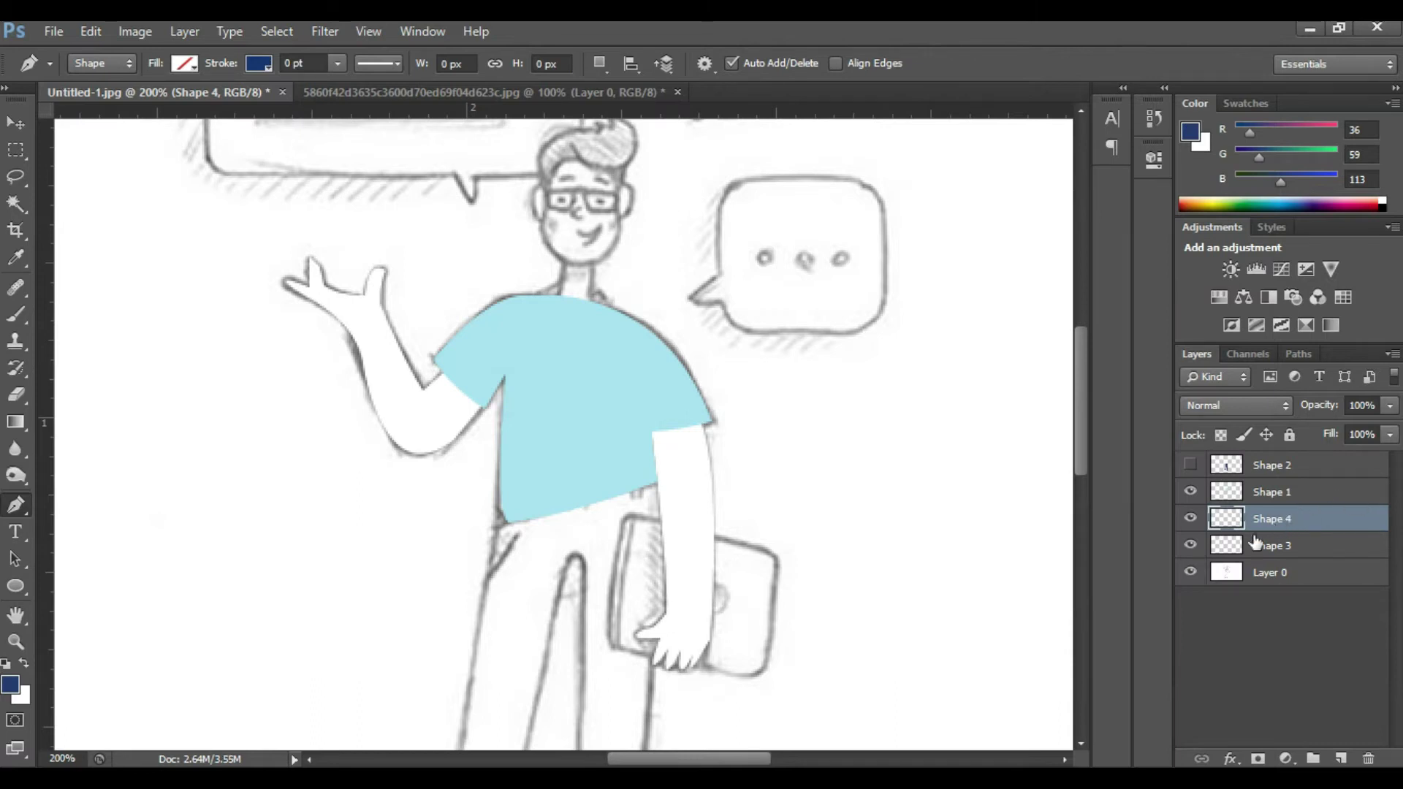
Toggle both arm layers' visibility to compare them against the sketch
{"action": "left_click", "coordinate": [1191, 545]}
{"action": "left_click", "coordinate": [1191, 492]}
{"action": "left_click", "coordinate": [1192, 518]}
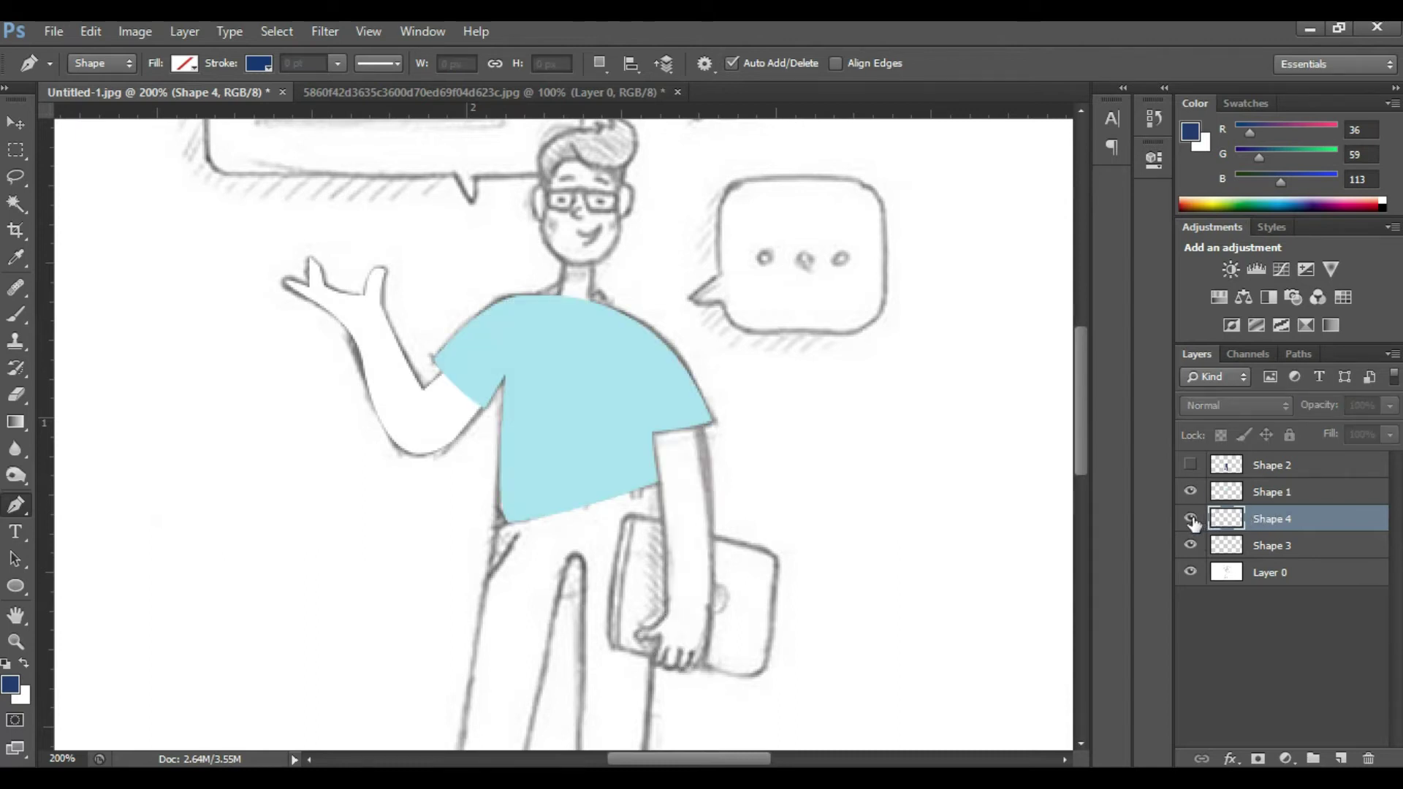
{"action": "left_click", "coordinate": [1191, 519]}
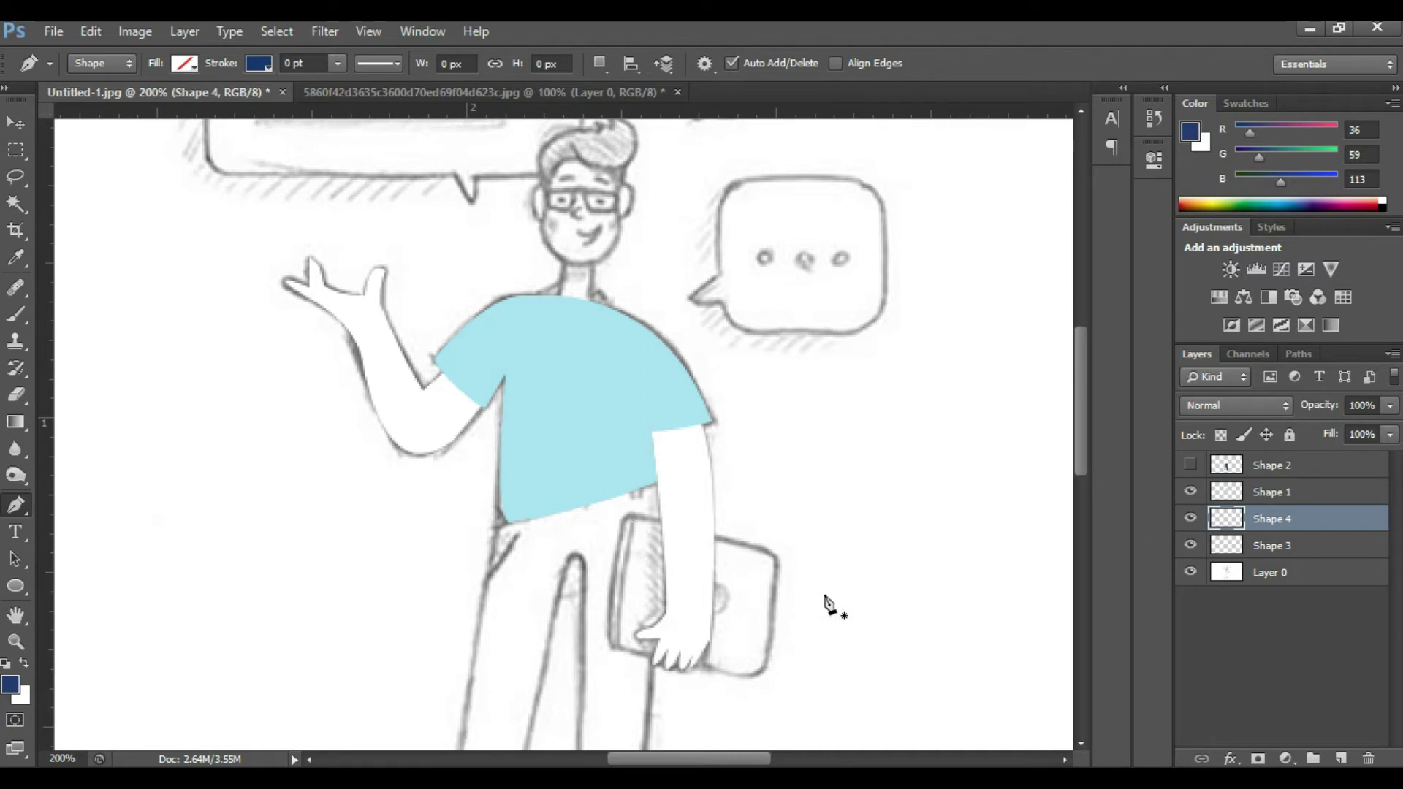
Pan down to the tablet and legs, then make the pencil-sketch Layer 0 active
{"action": "left_click_drag", "start_coordinate": [667, 567], "coordinate": [666, 471]}
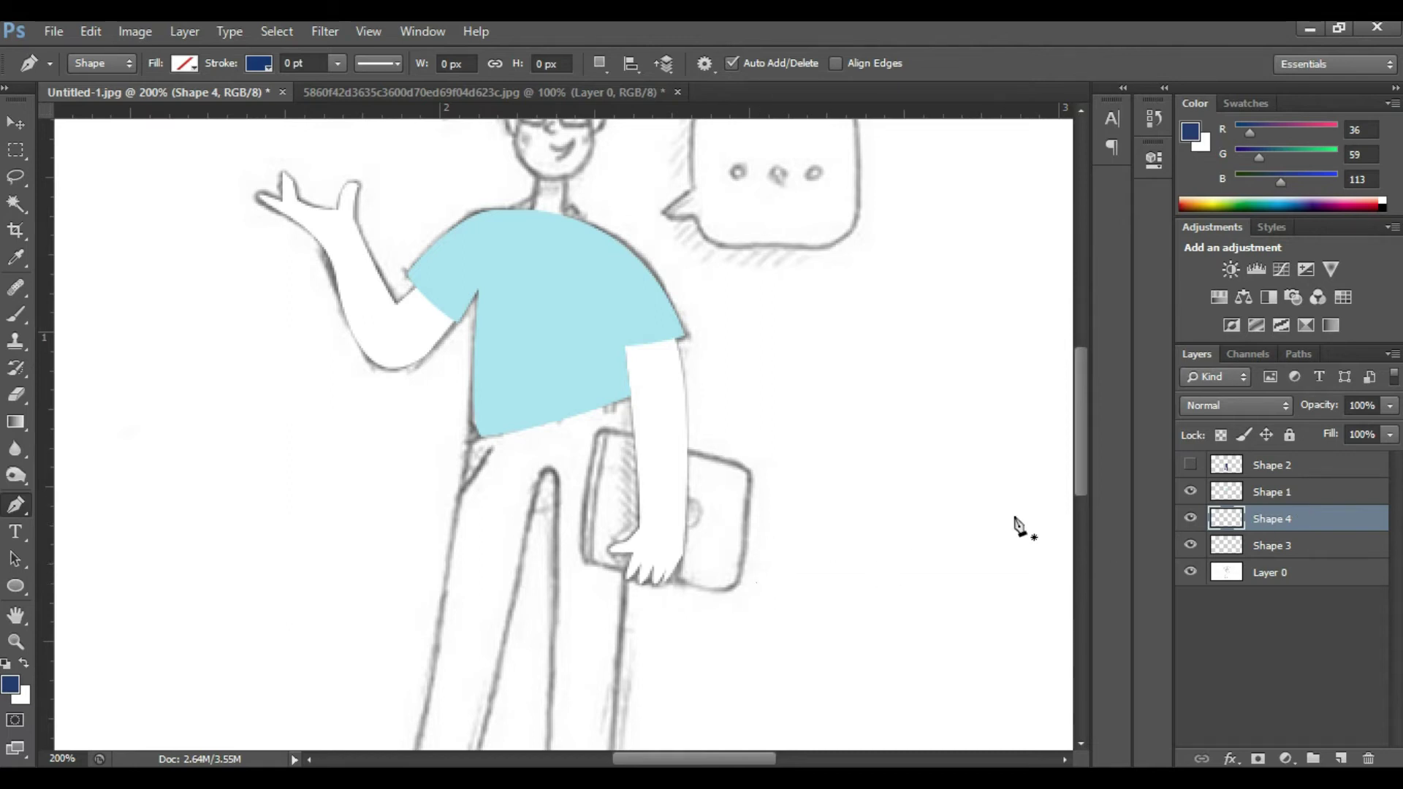
{"action": "left_click", "coordinate": [1242, 546]}
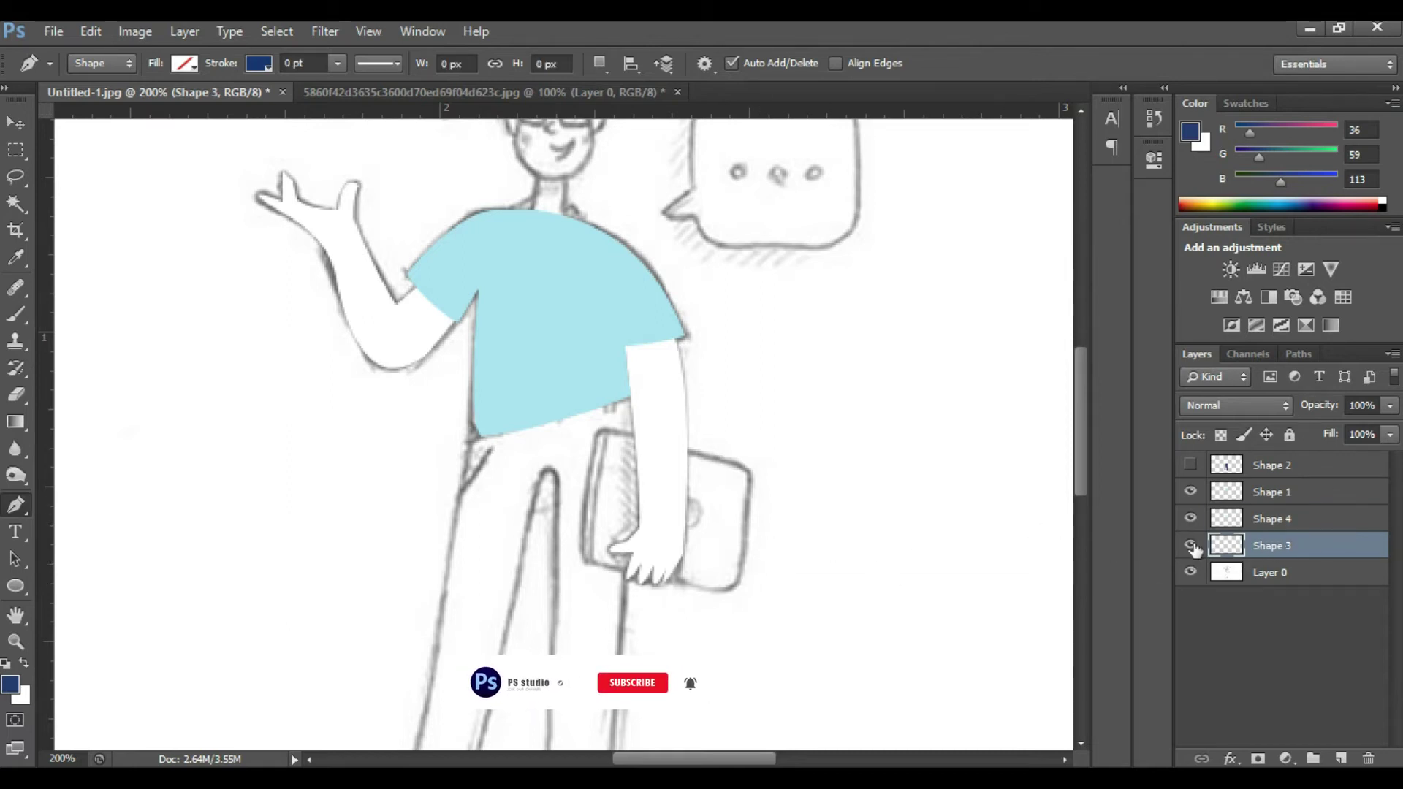
{"action": "left_click", "coordinate": [1252, 528]}
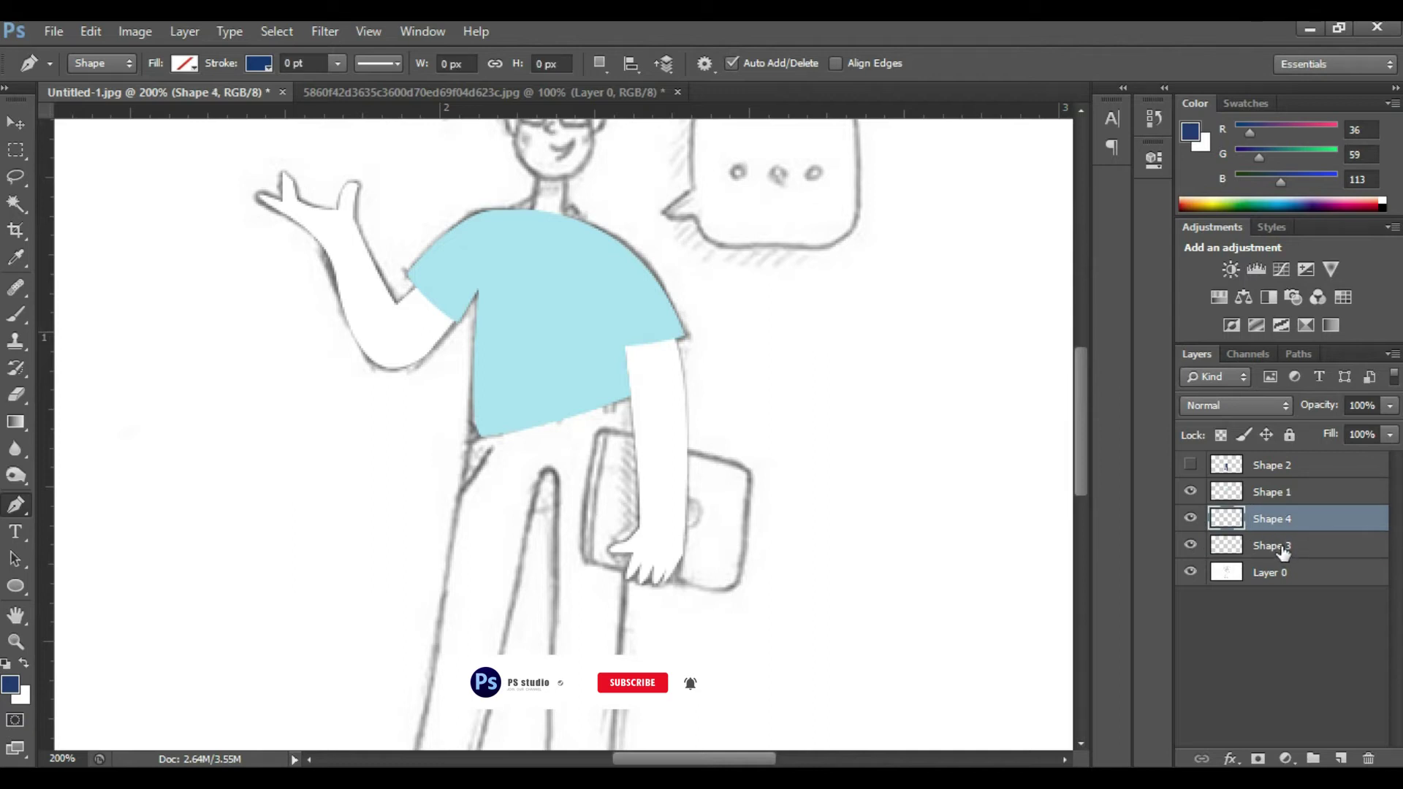
{"action": "left_click", "coordinate": [1282, 554]}
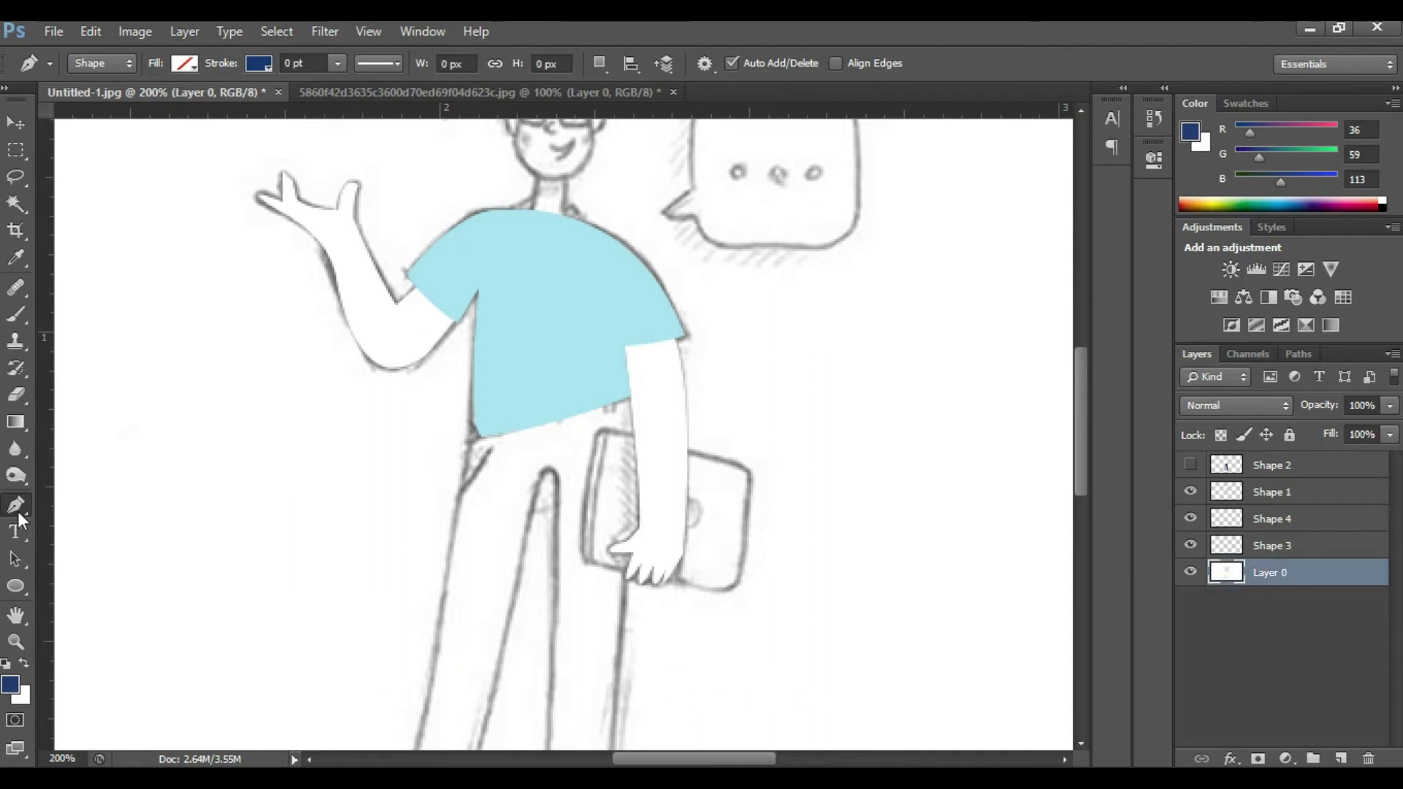
Outline the tablet with pen anchors at its four corners, closing the path on the first anchor
{"action": "left_click", "coordinate": [610, 432]}
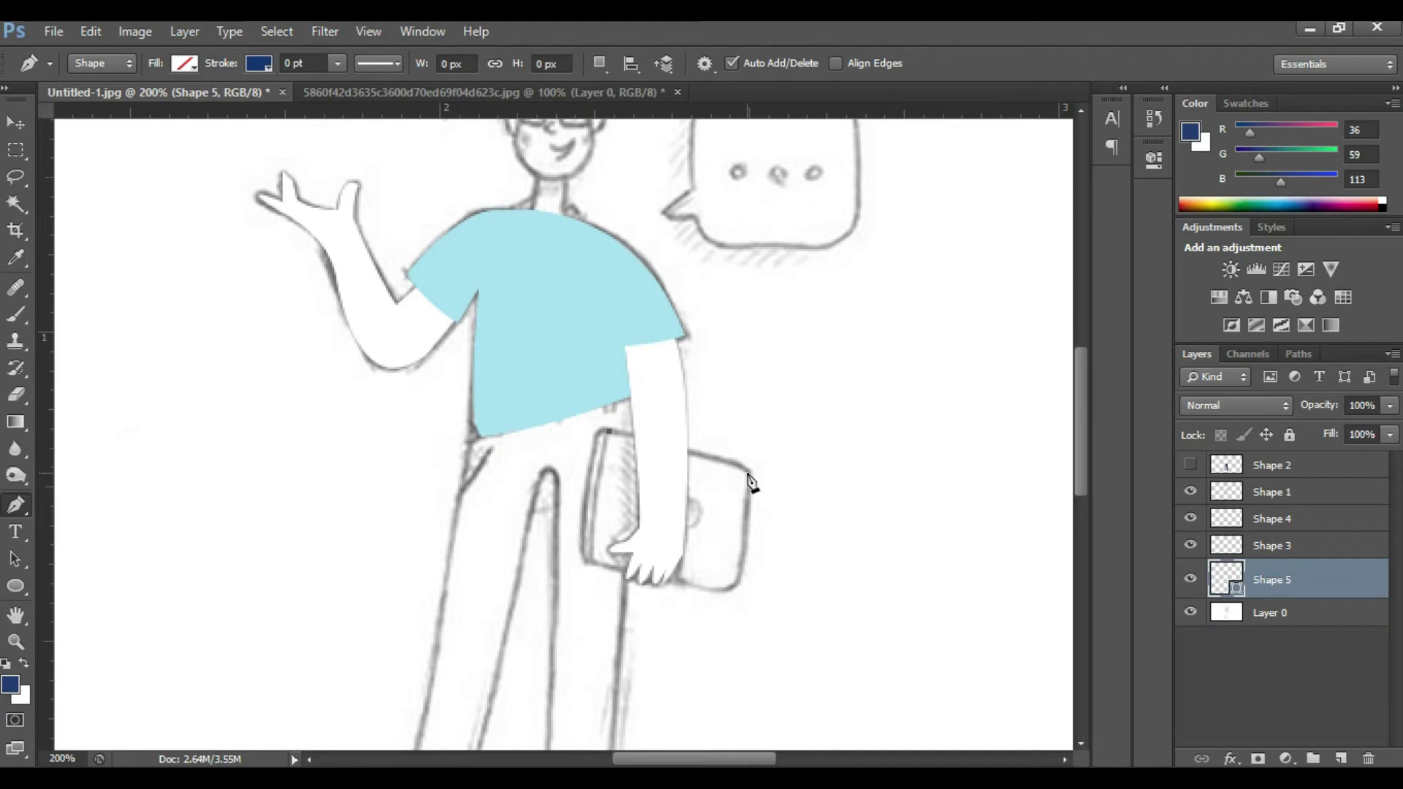
{"action": "left_click", "coordinate": [748, 469]}
{"action": "left_click", "coordinate": [750, 470], "text": "alt"}
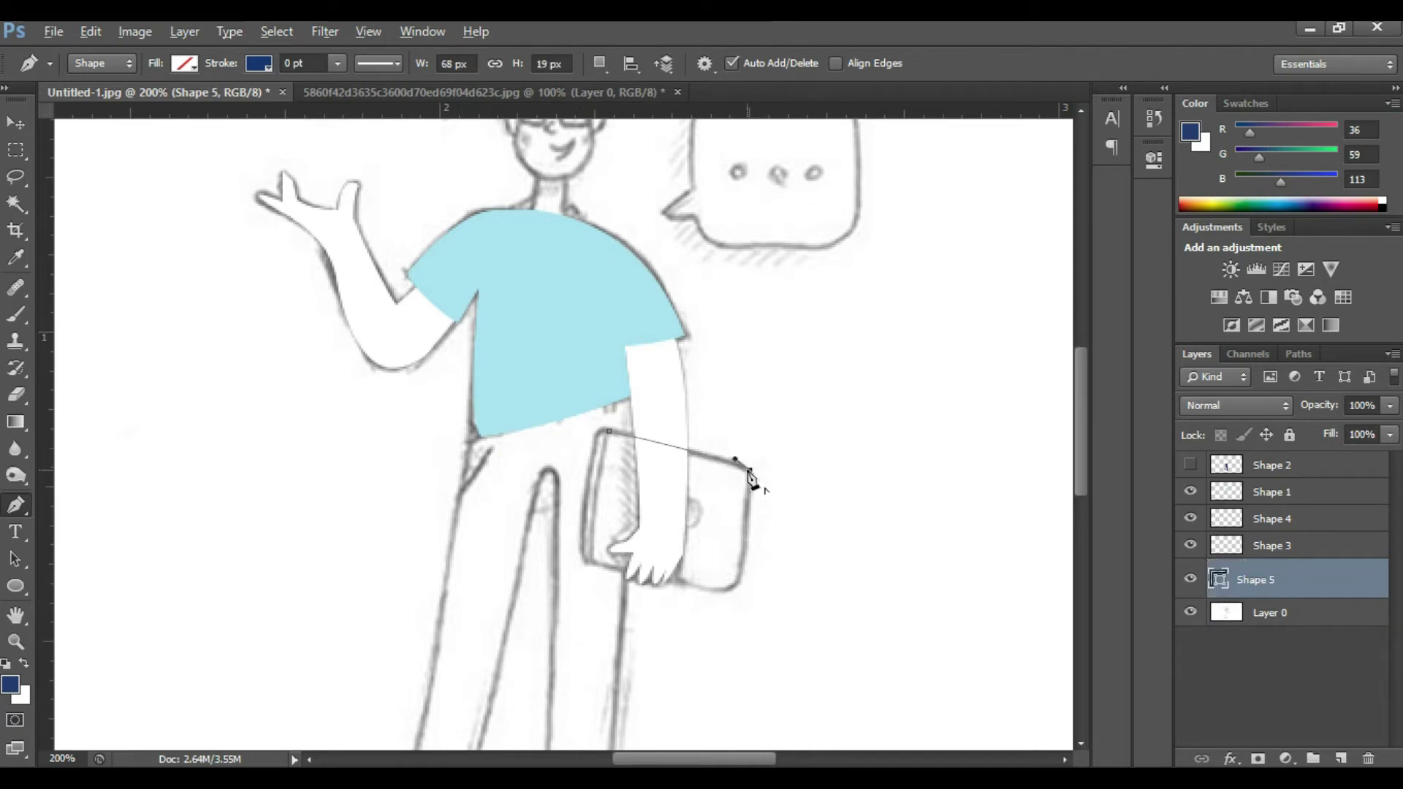
{"action": "left_click_drag", "start_coordinate": [730, 589], "coordinate": [707, 606]}
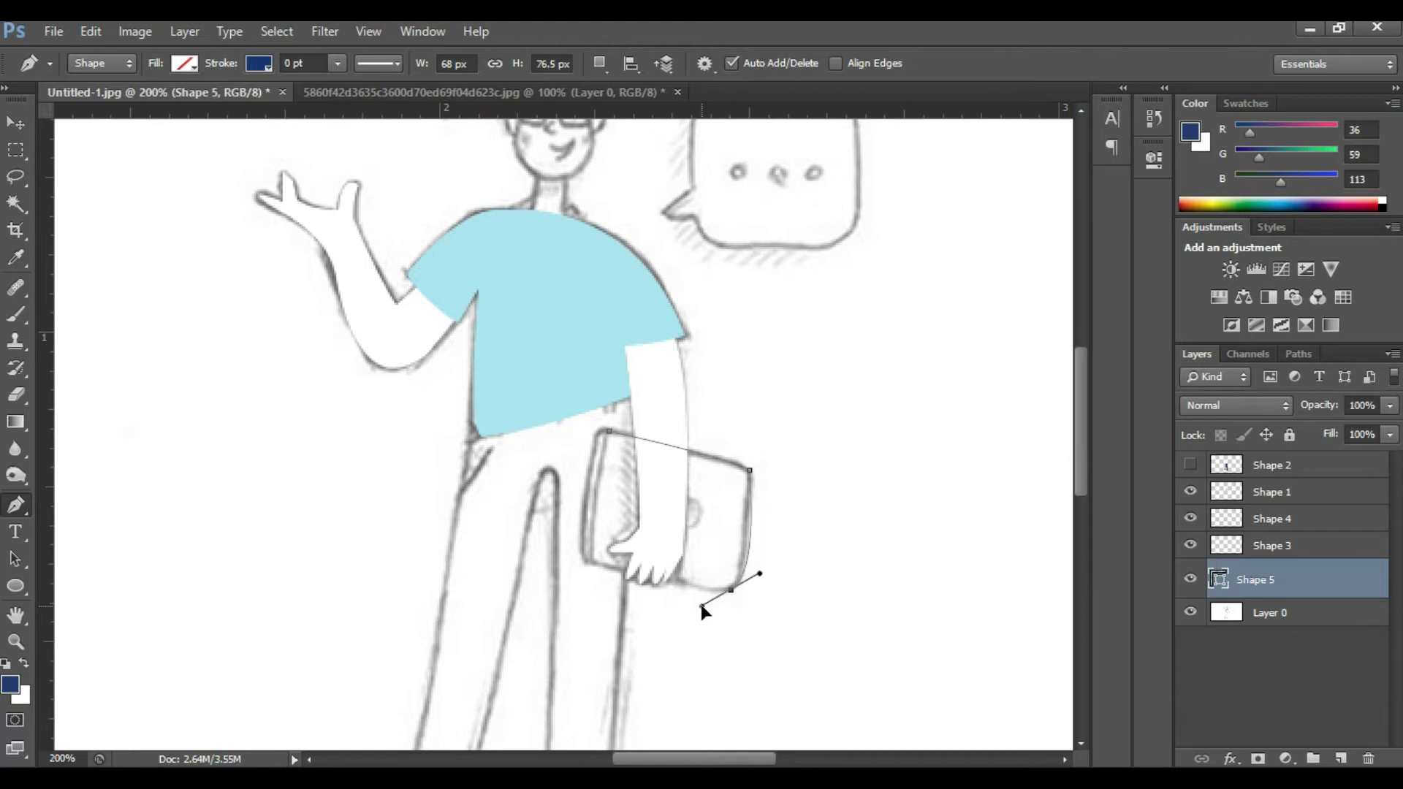
{"action": "left_click", "coordinate": [731, 589], "text": "alt"}
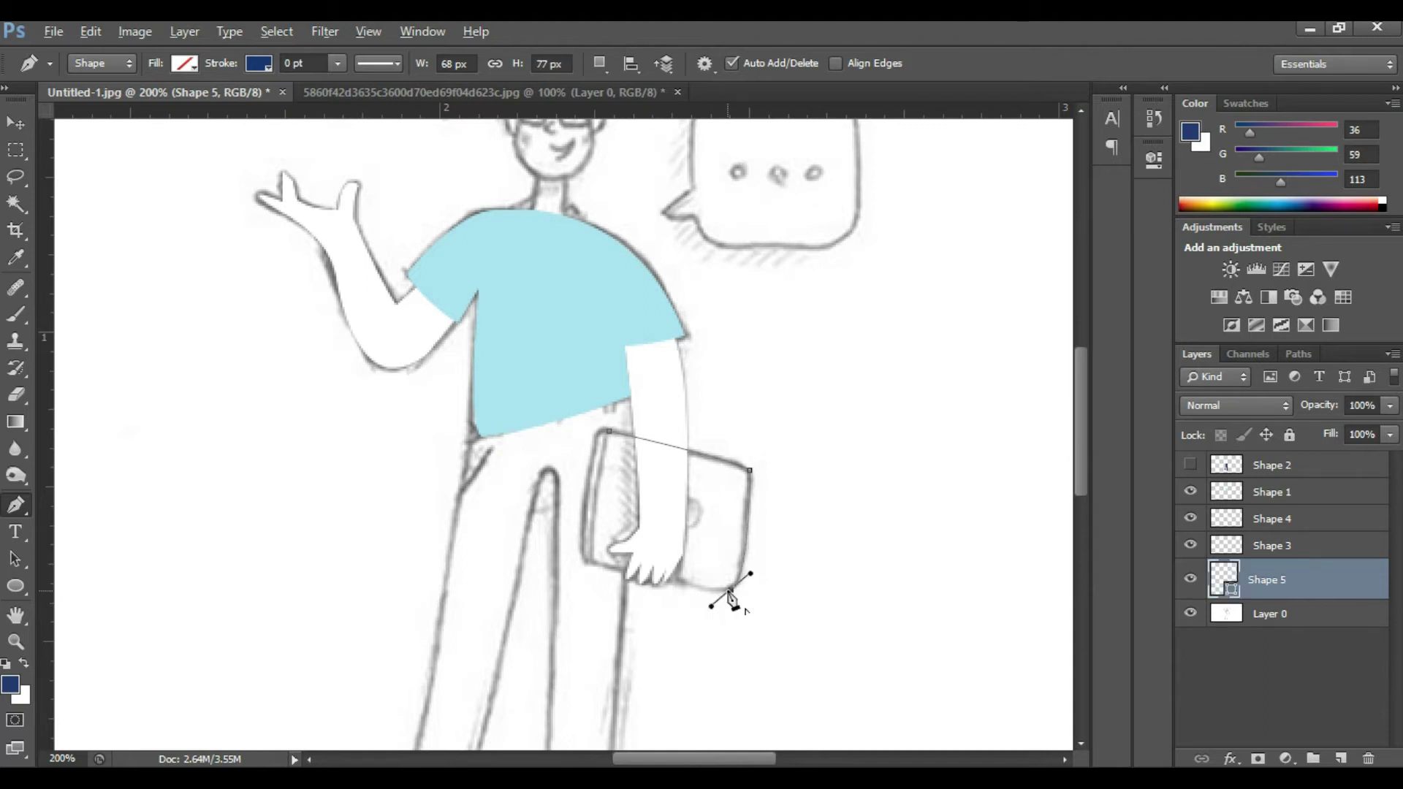
{"action": "left_click_drag", "start_coordinate": [599, 563], "coordinate": [539, 537]}
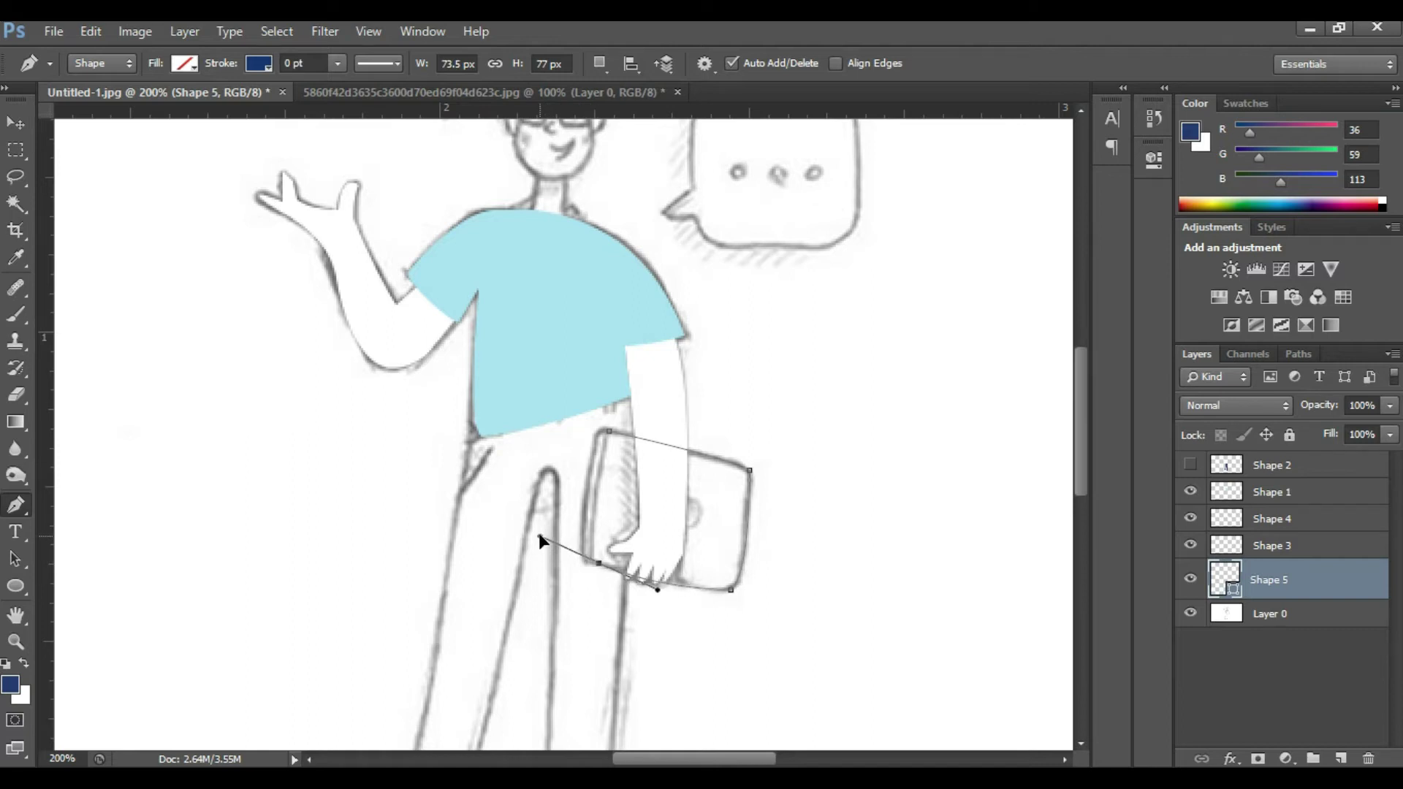
{"action": "left_click_drag", "start_coordinate": [539, 537], "coordinate": [536, 536]}
{"action": "left_click_drag", "start_coordinate": [609, 431], "coordinate": [636, 314]}
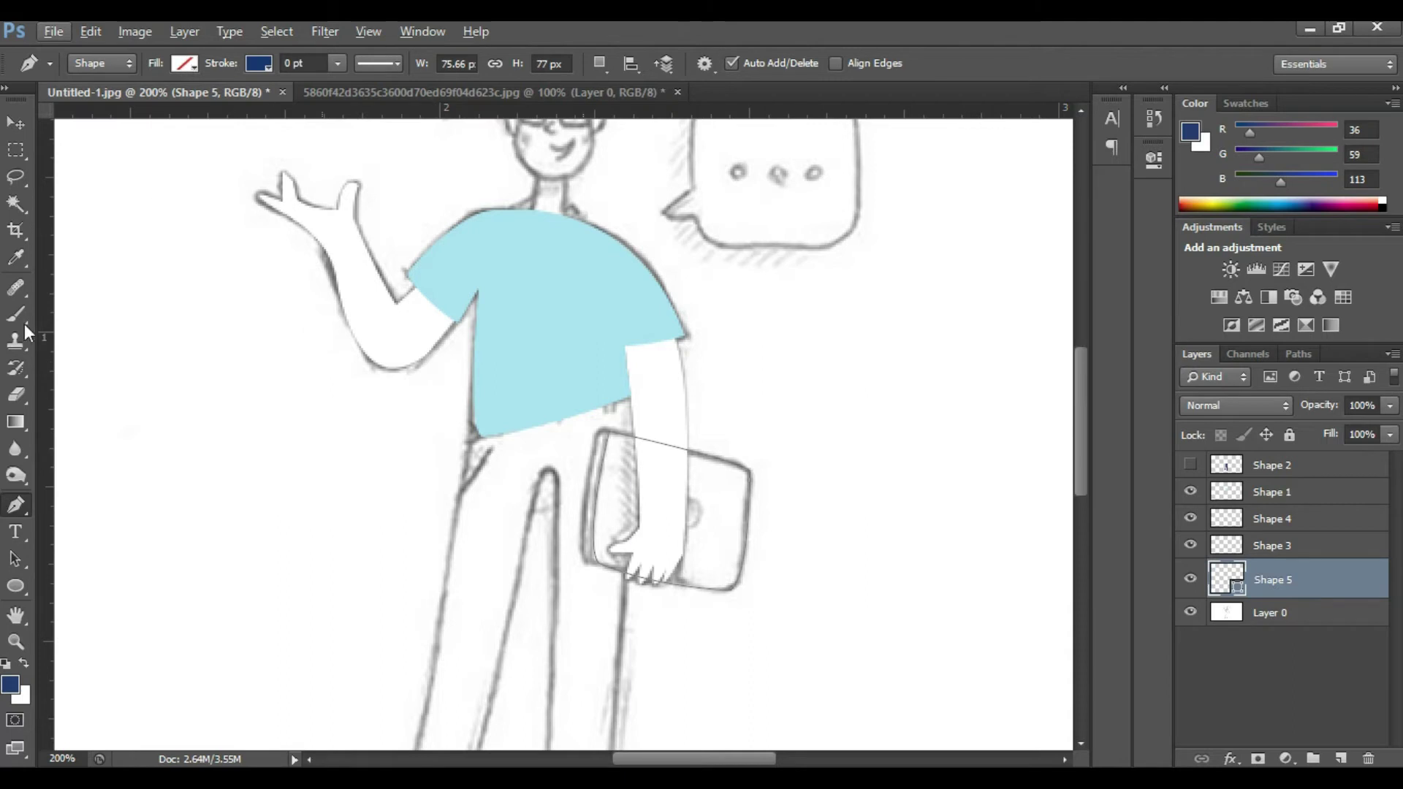
Sample the cyan-blue reference dot and fill the tablet shape with it (RGB 0, 156, 204)
{"action": "left_click", "coordinate": [22, 258]}
{"action": "key", "text": "ctrl+minus"}
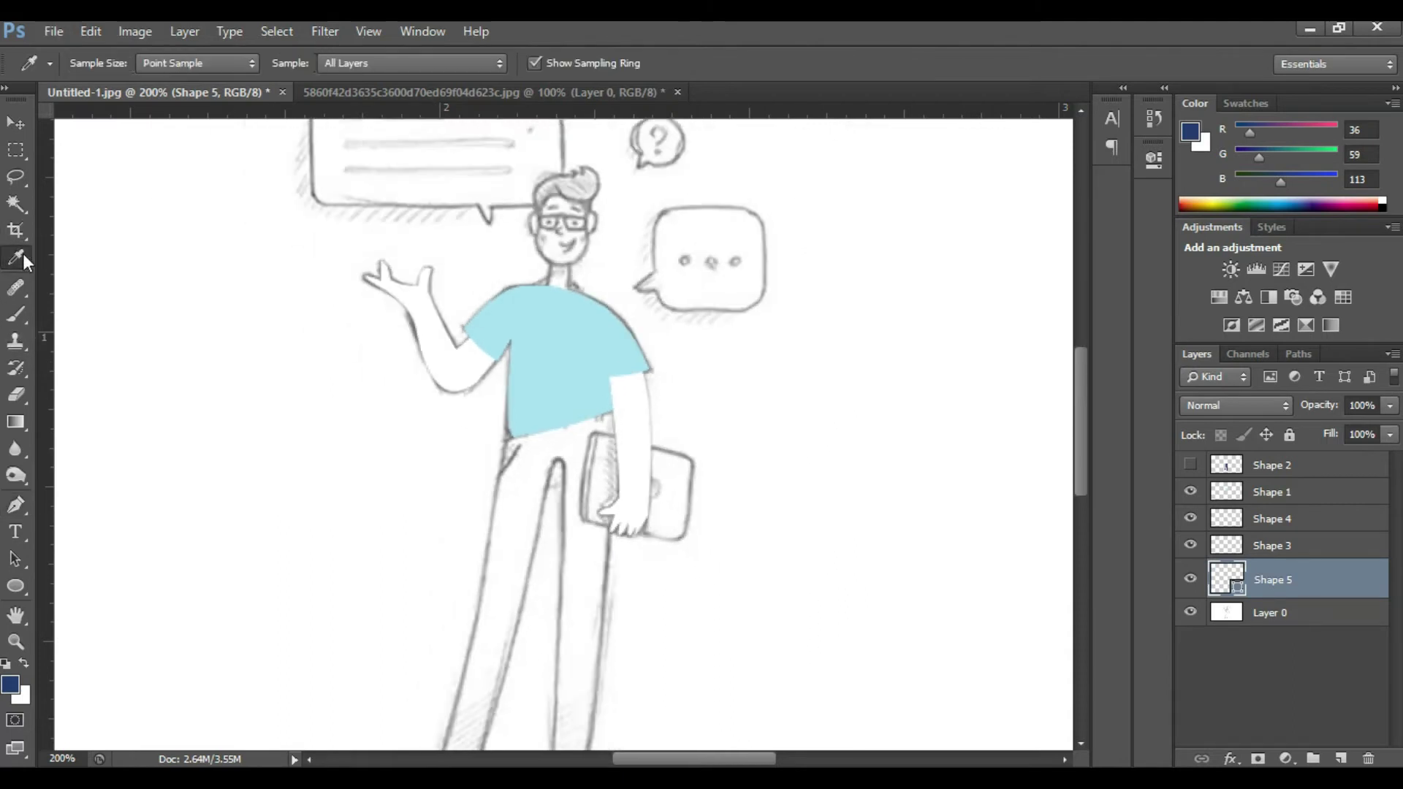
{"action": "left_click_drag", "start_coordinate": [577, 349], "coordinate": [405, 394]}
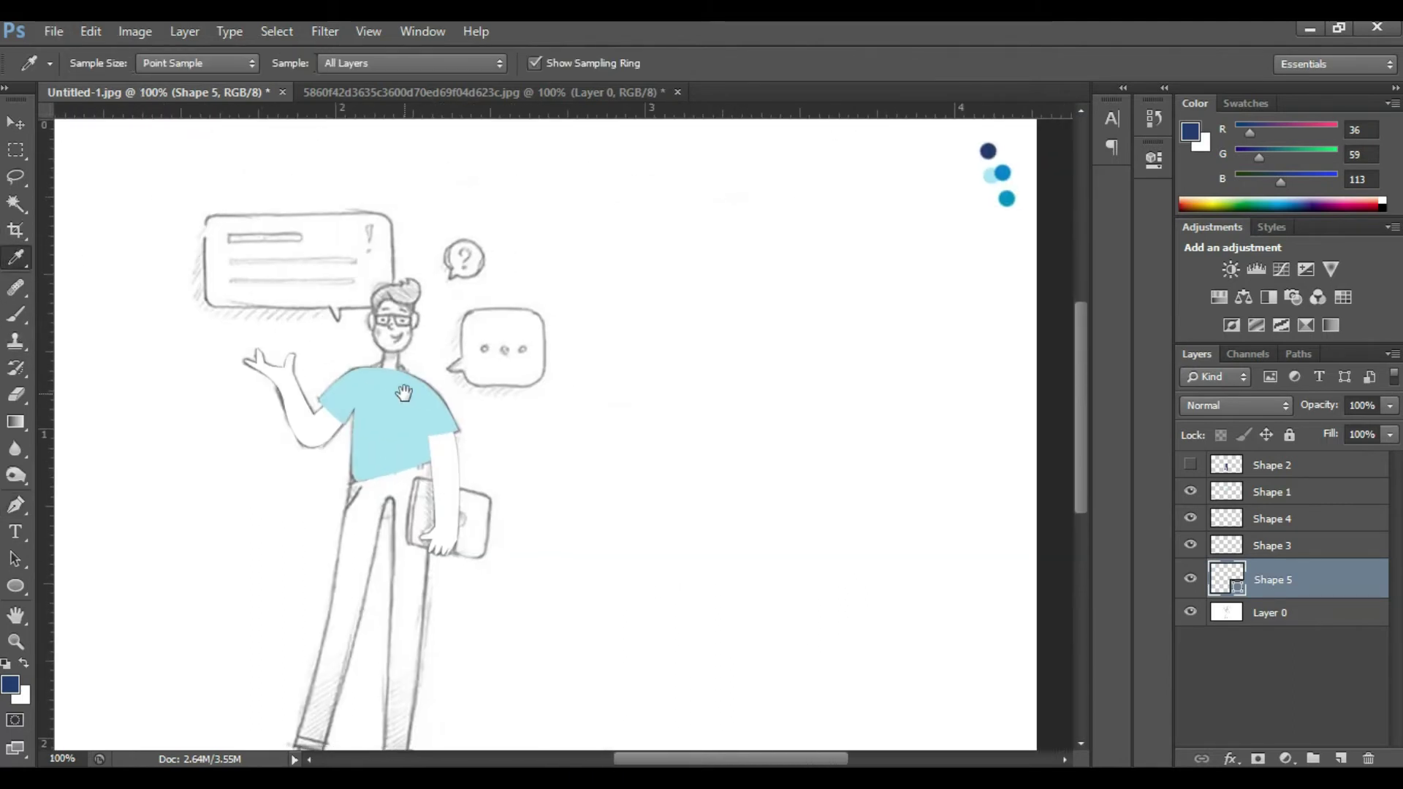
{"action": "left_click", "coordinate": [1007, 198]}
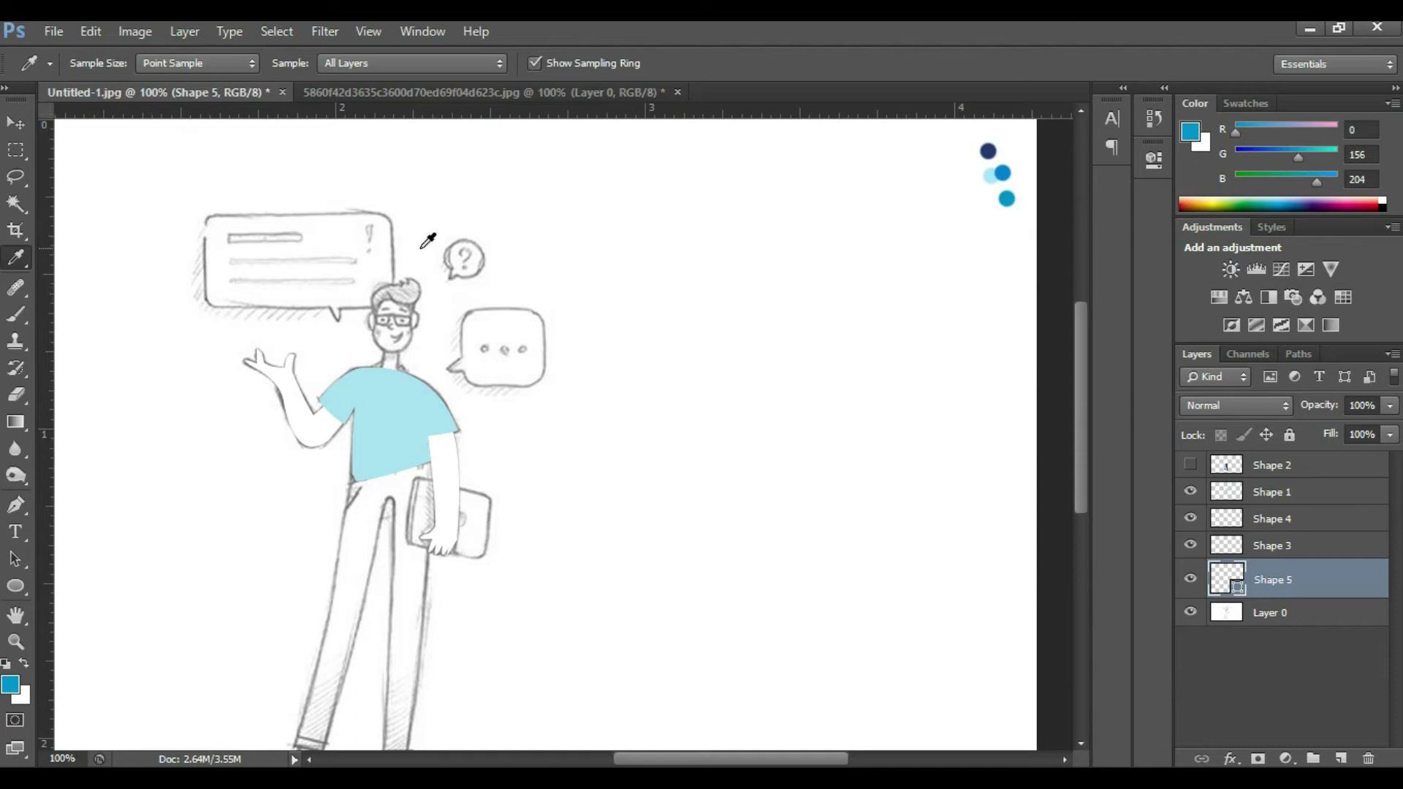
{"action": "left_click", "coordinate": [14, 503]}
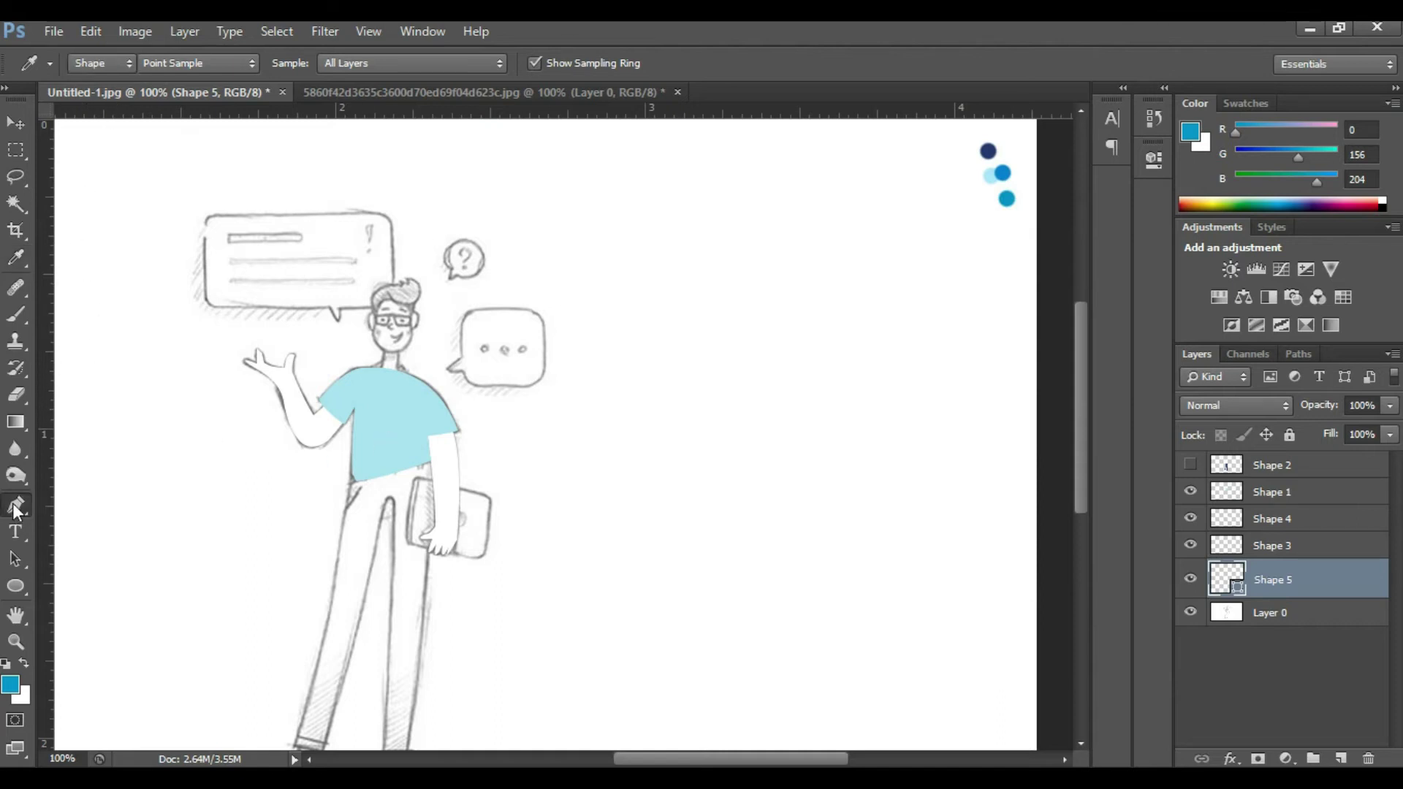
{"action": "left_click", "coordinate": [176, 67]}
{"action": "left_click", "coordinate": [89, 164]}
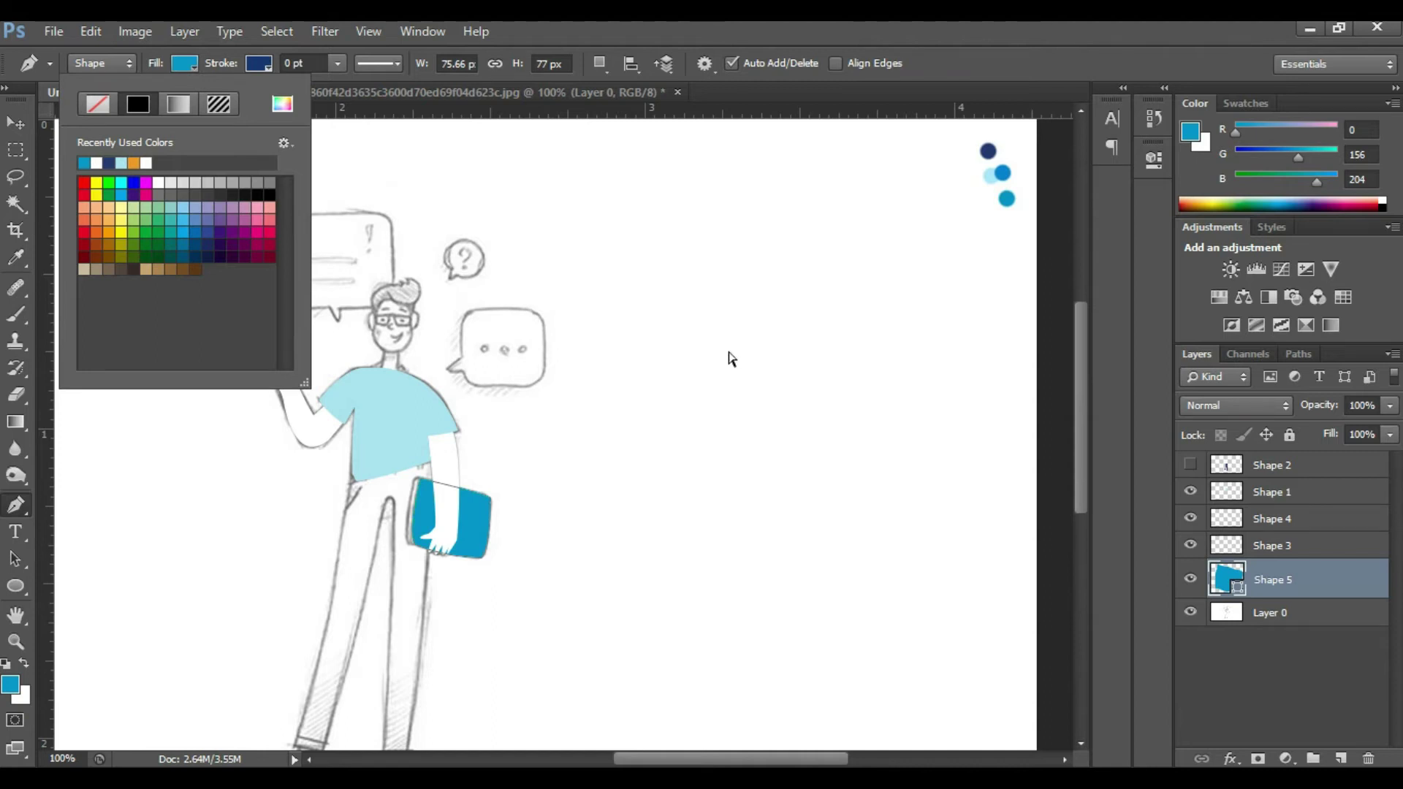
{"action": "left_click", "coordinate": [1003, 30]}
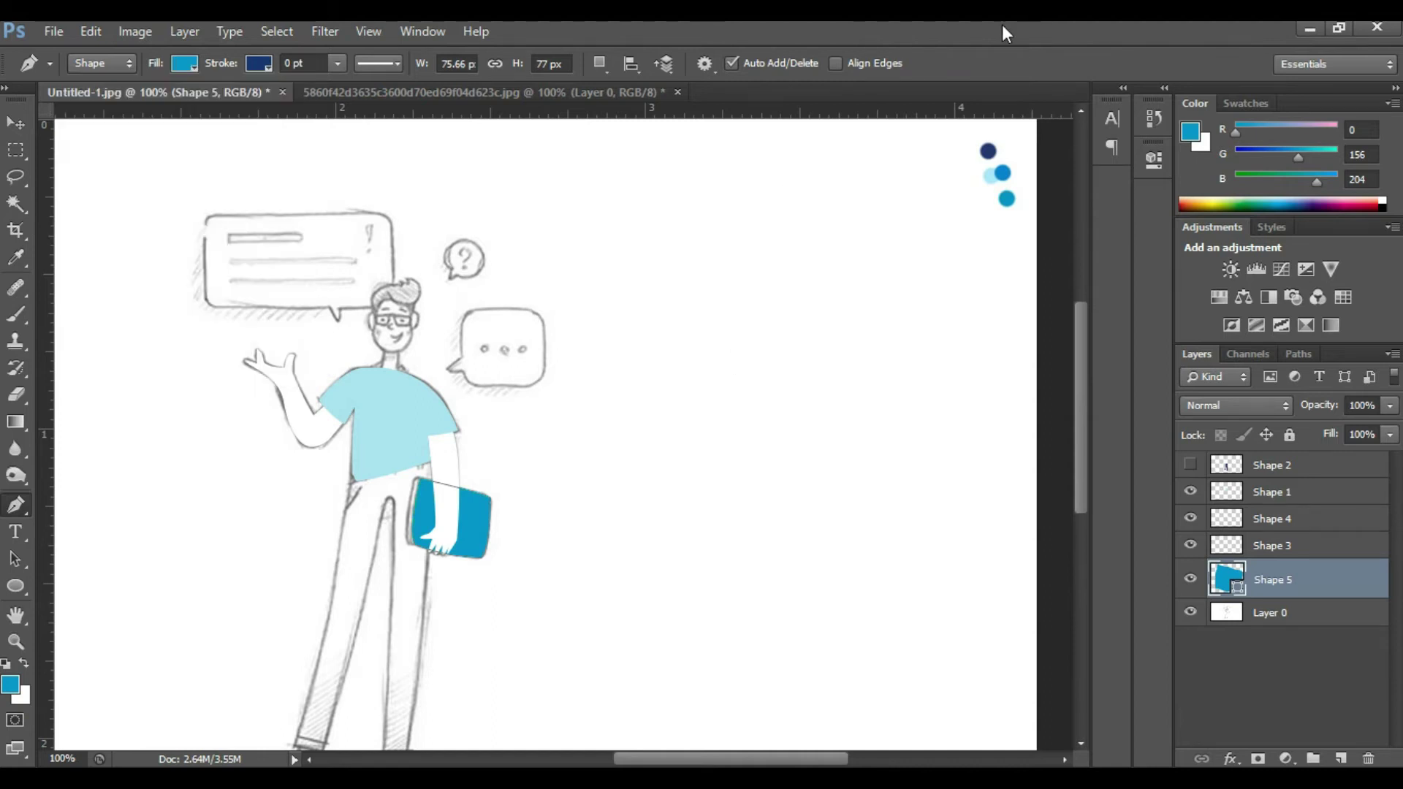
Rasterize the tablet's Shape 5 layer at 200% zoom
{"action": "key", "text": "ctrl+plus"}
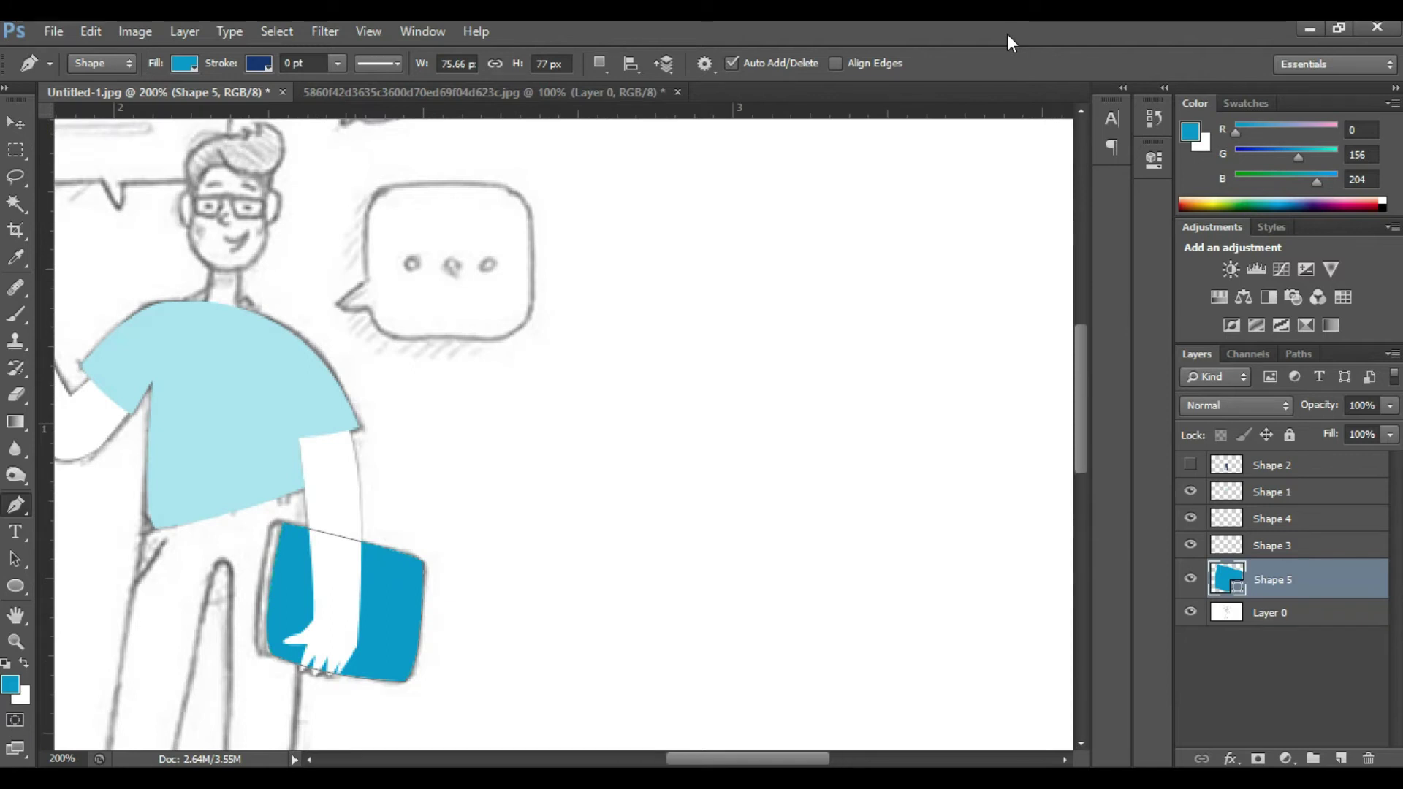
{"action": "left_click_drag", "start_coordinate": [738, 324], "coordinate": [847, 288]}
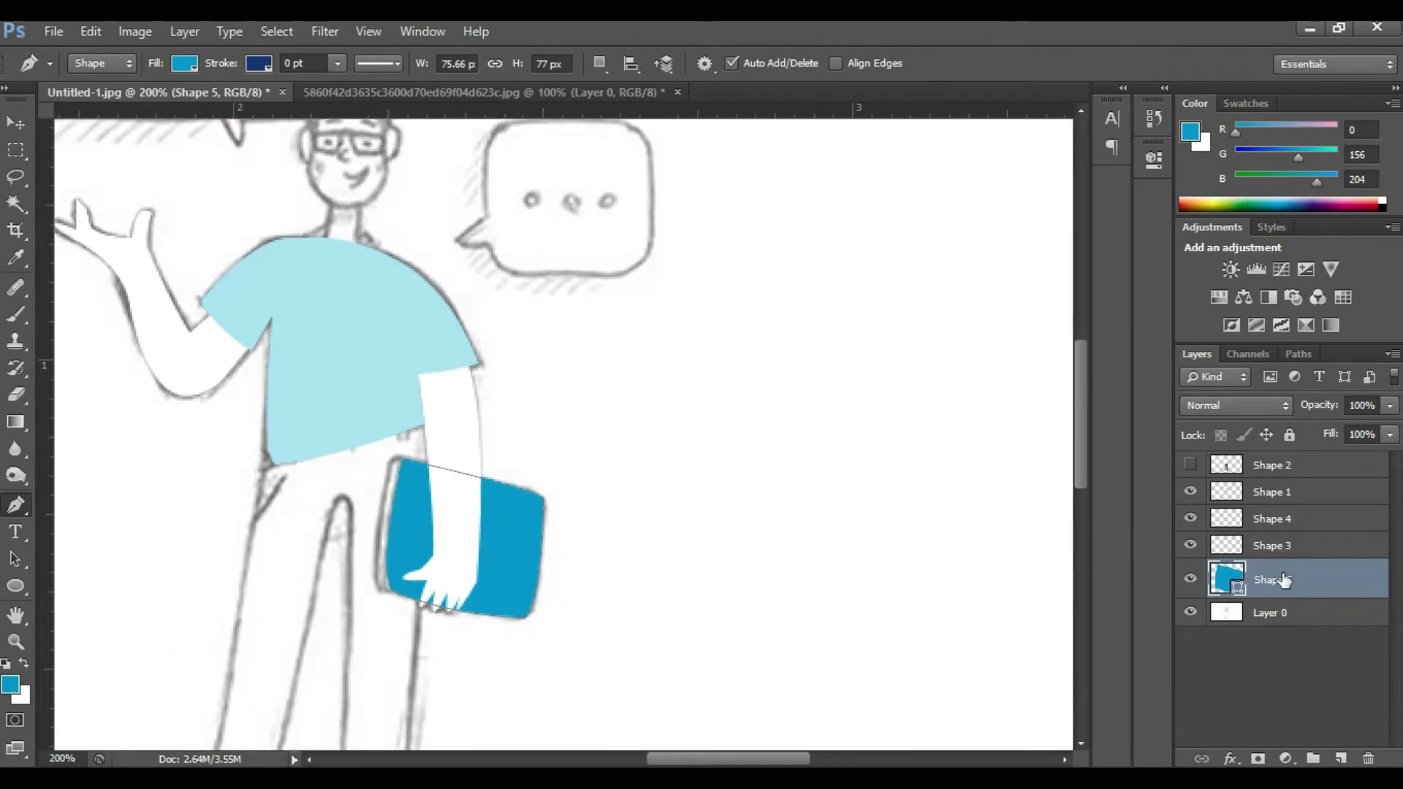
{"action": "right_click", "coordinate": [1273, 579]}
{"action": "left_click", "coordinate": [1089, 289]}
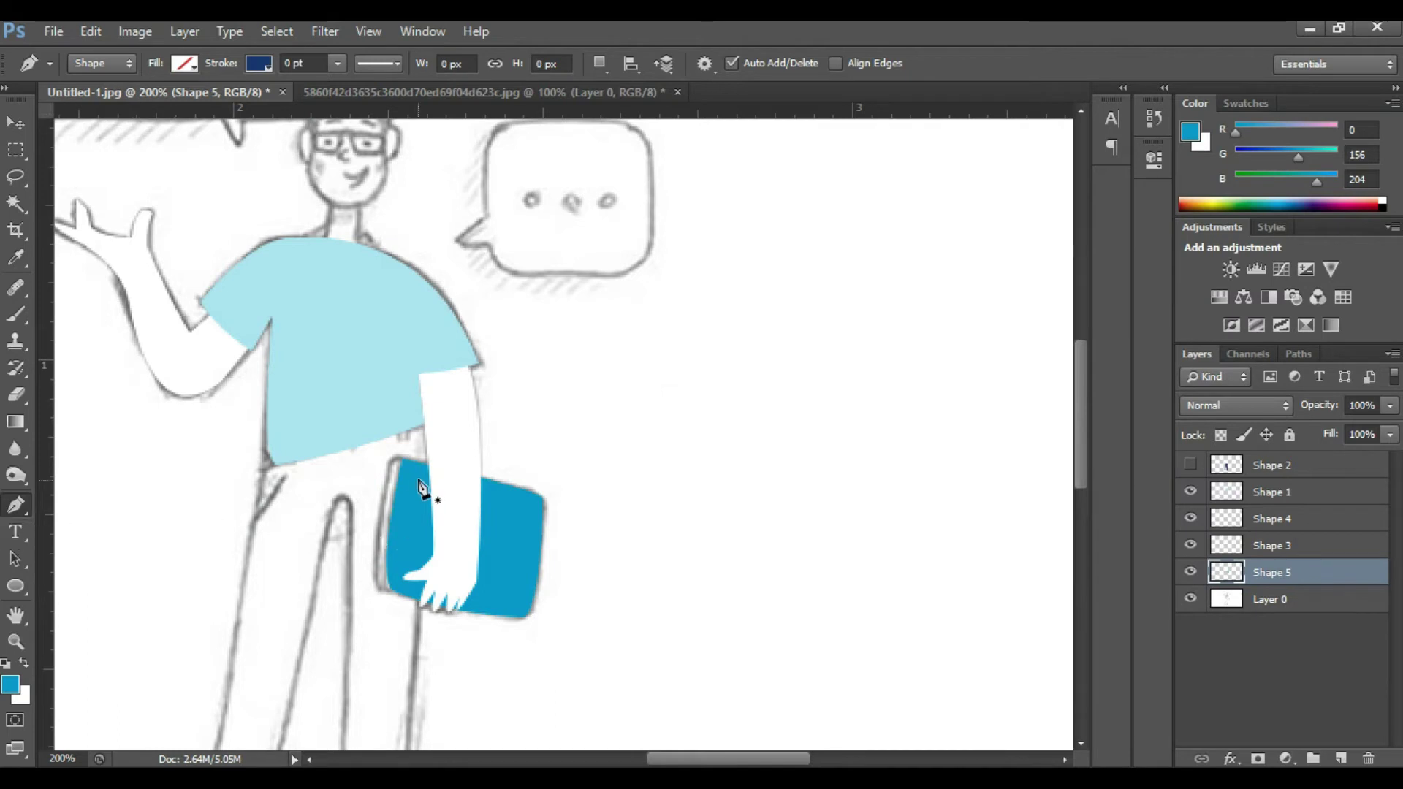
Outline the book spine along the book's left edge with the Pen tool
{"action": "left_click", "coordinate": [402, 462]}
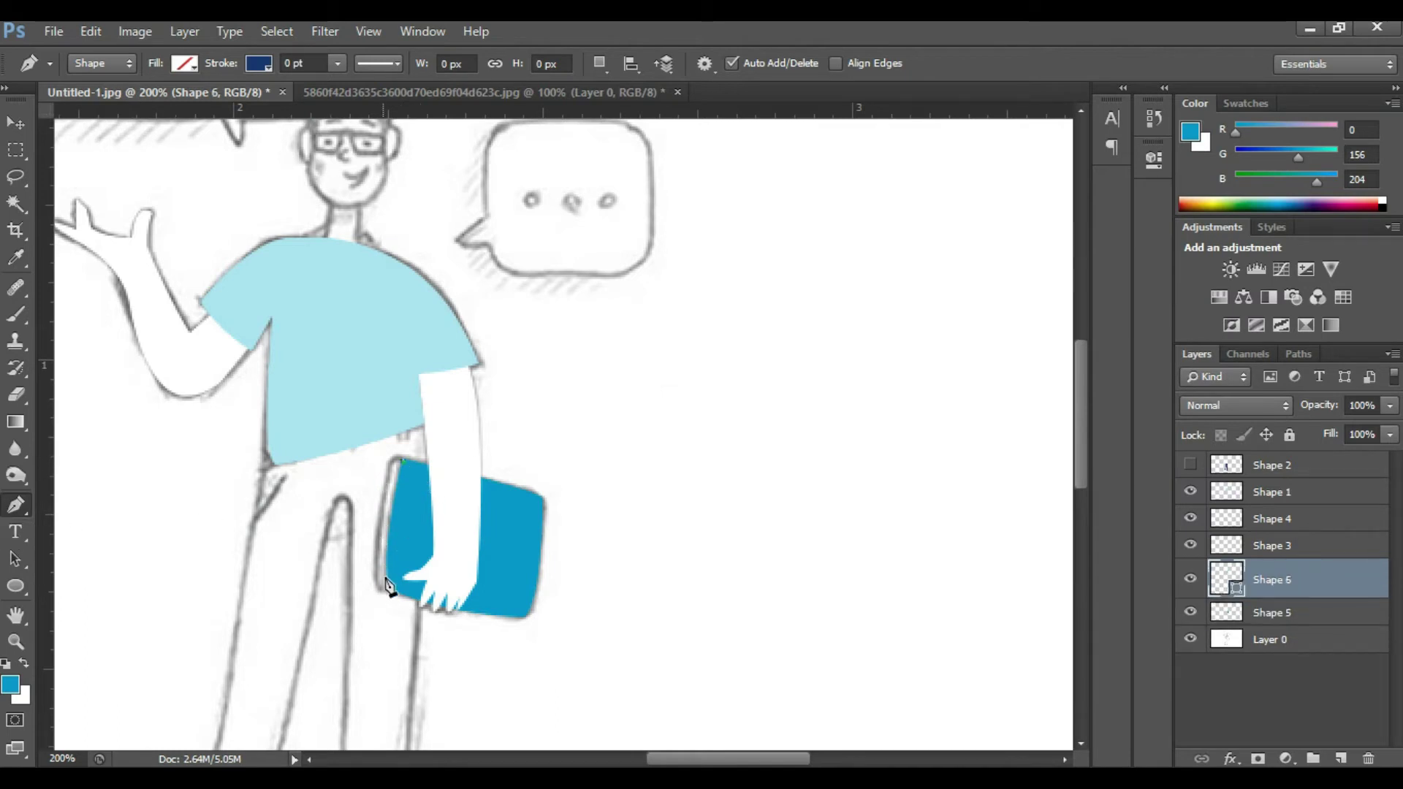
{"action": "left_click", "coordinate": [394, 462]}
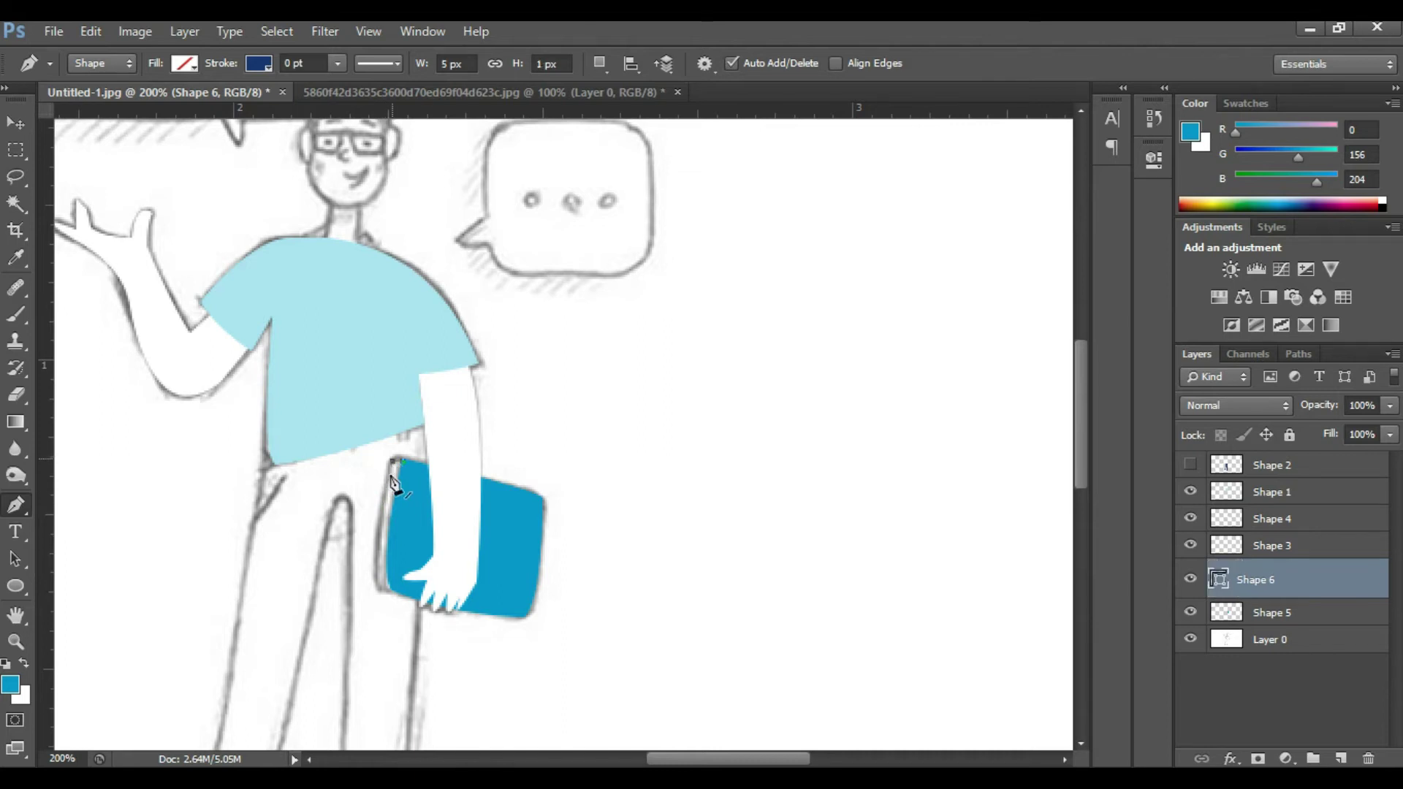
{"action": "left_click", "coordinate": [377, 585]}
{"action": "left_click_drag", "start_coordinate": [410, 594], "coordinate": [402, 594]}
{"action": "left_click", "coordinate": [402, 452]}
Fill the spine light blue, rasterize it, and move it below the book layer
{"action": "left_click", "coordinate": [181, 62]}
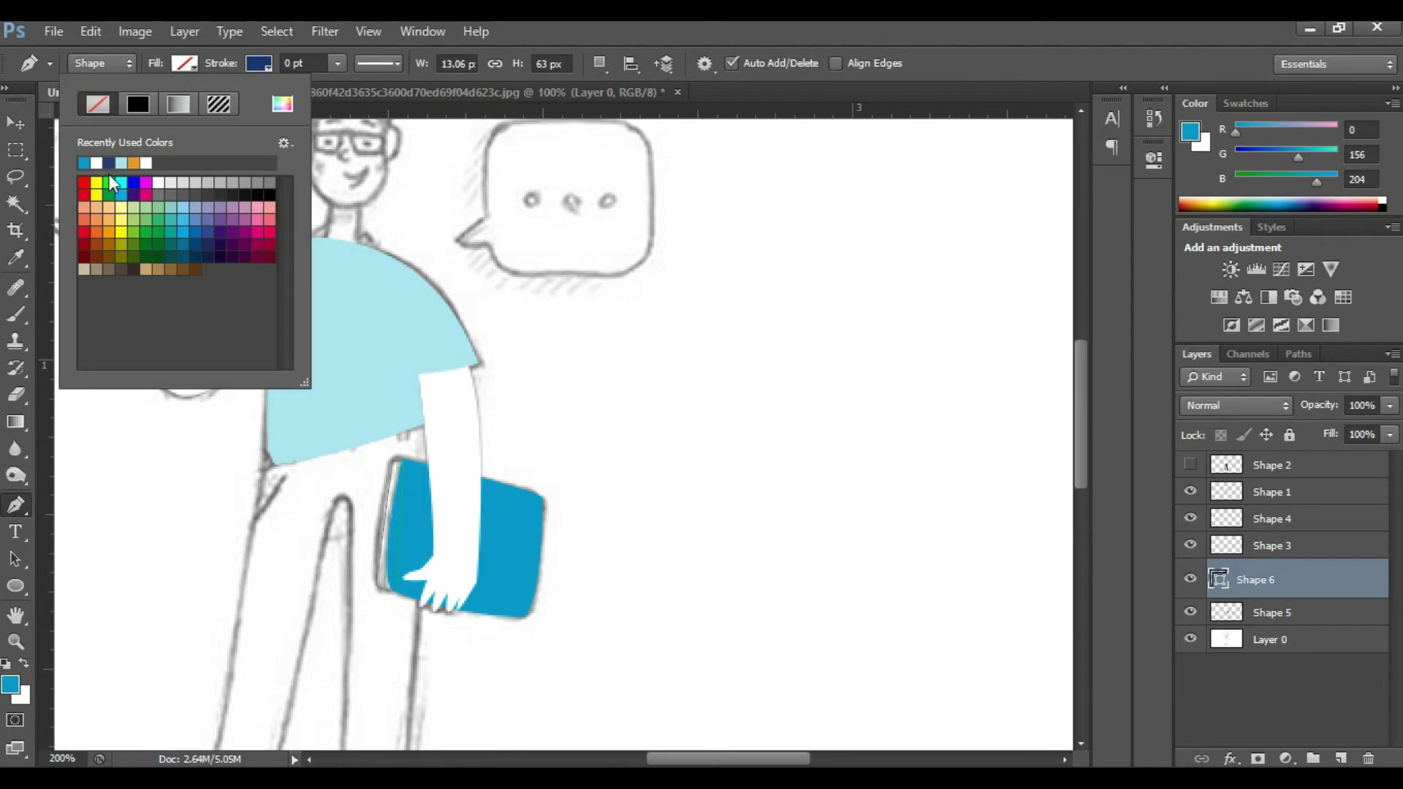
{"action": "left_click", "coordinate": [123, 161]}
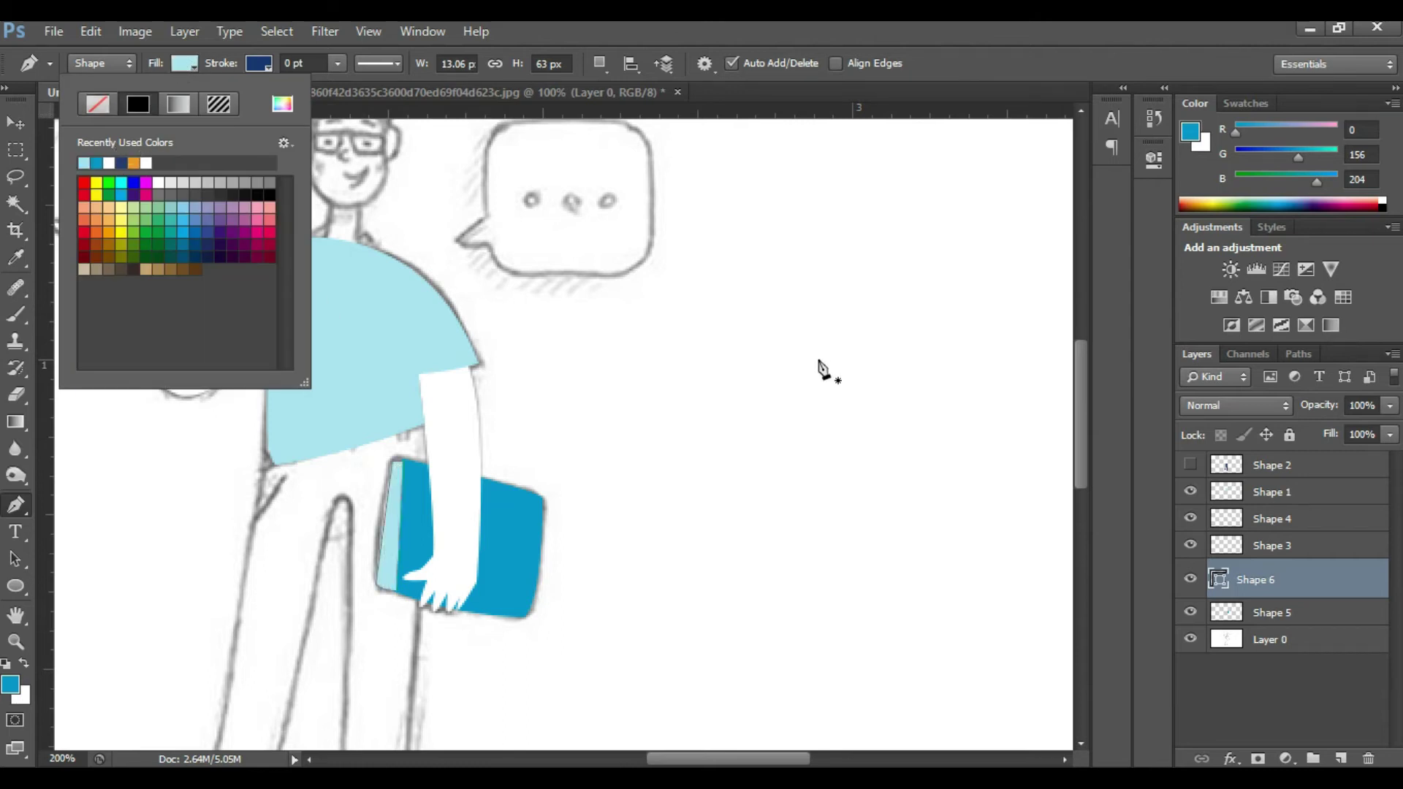
{"action": "left_click", "coordinate": [1270, 567]}
{"action": "right_click", "coordinate": [1199, 580]}
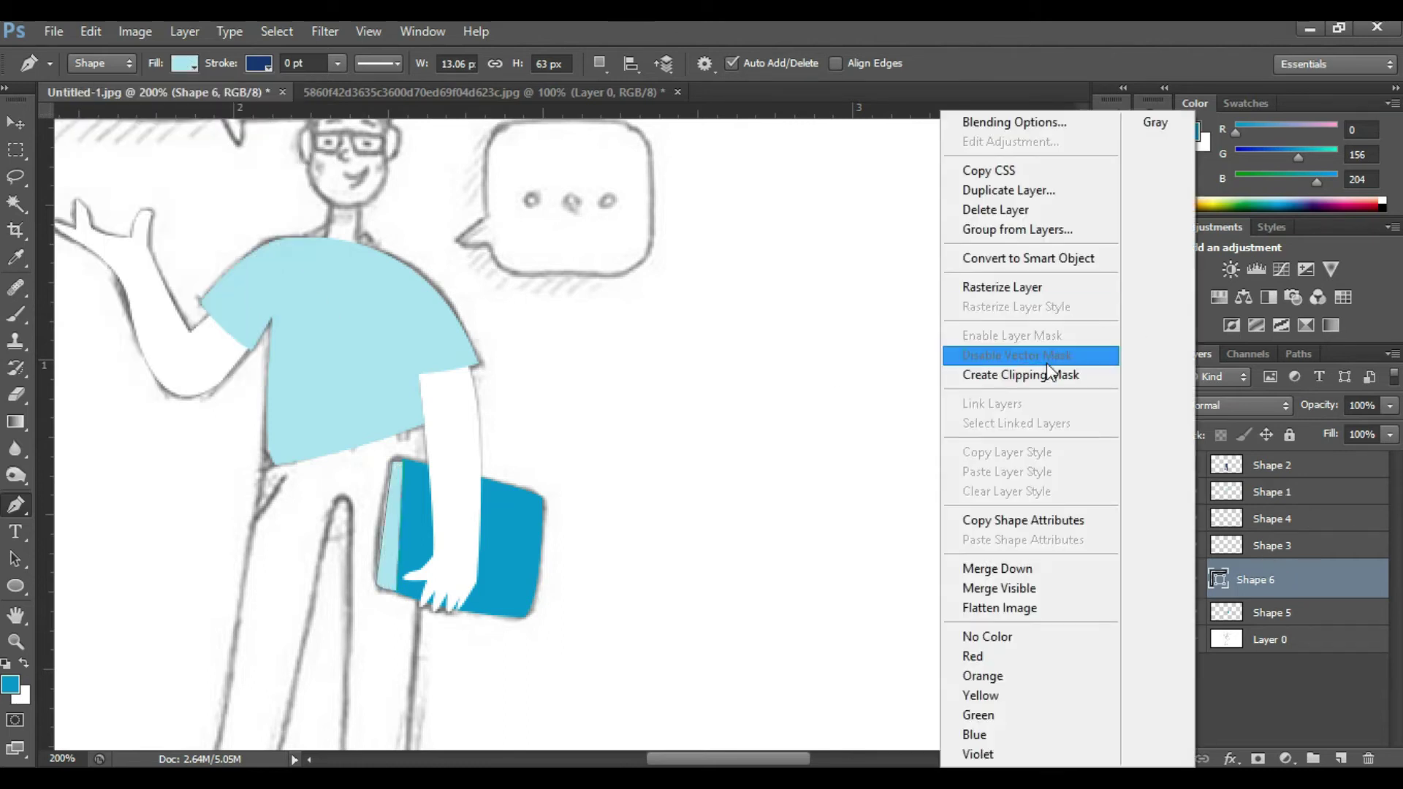
{"action": "left_click", "coordinate": [1023, 290]}
{"action": "left_click_drag", "start_coordinate": [1316, 573], "coordinate": [1318, 607]}
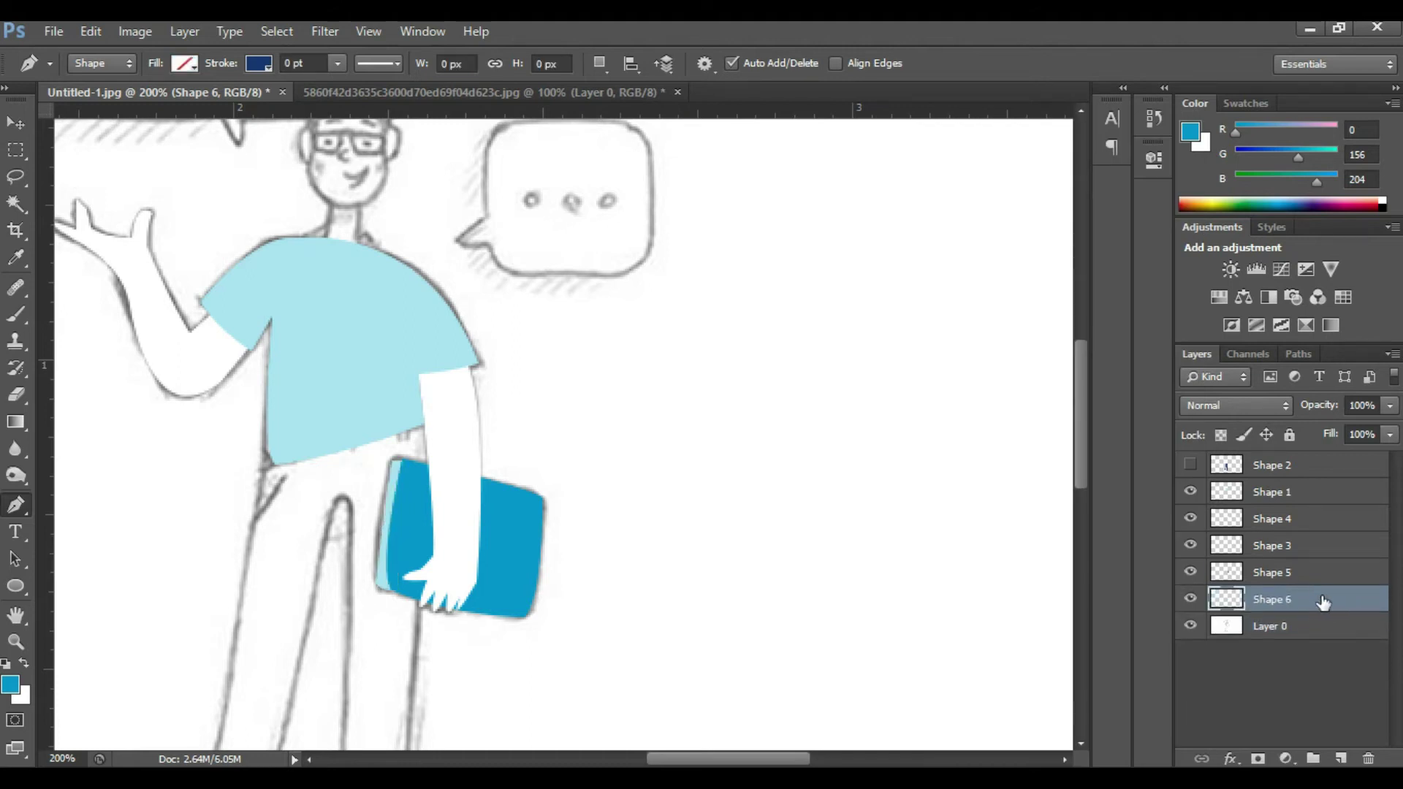
Show the navy trousers layer and move it just above the sketch
{"action": "left_click", "coordinate": [1191, 465]}
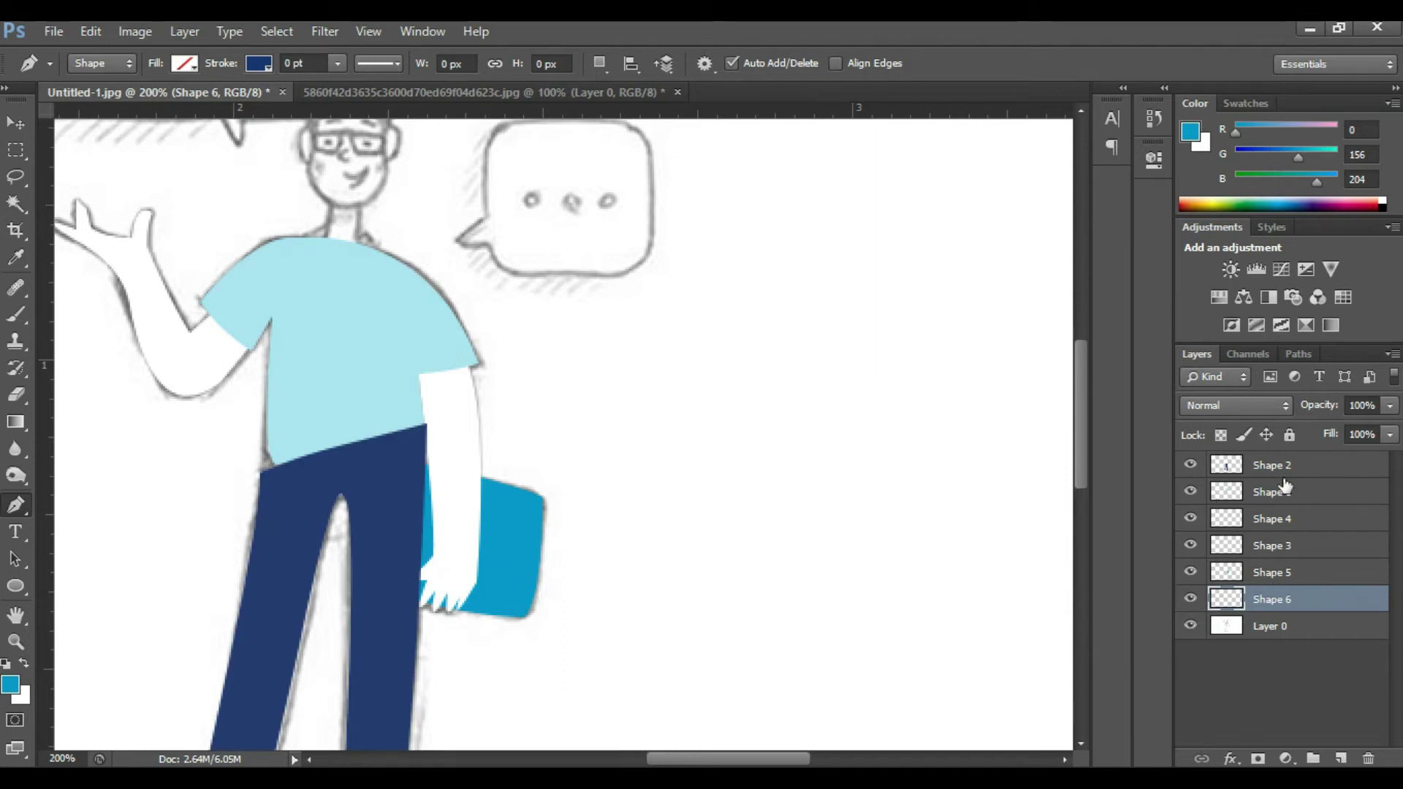
{"action": "left_click_drag", "start_coordinate": [1286, 465], "coordinate": [1301, 623]}
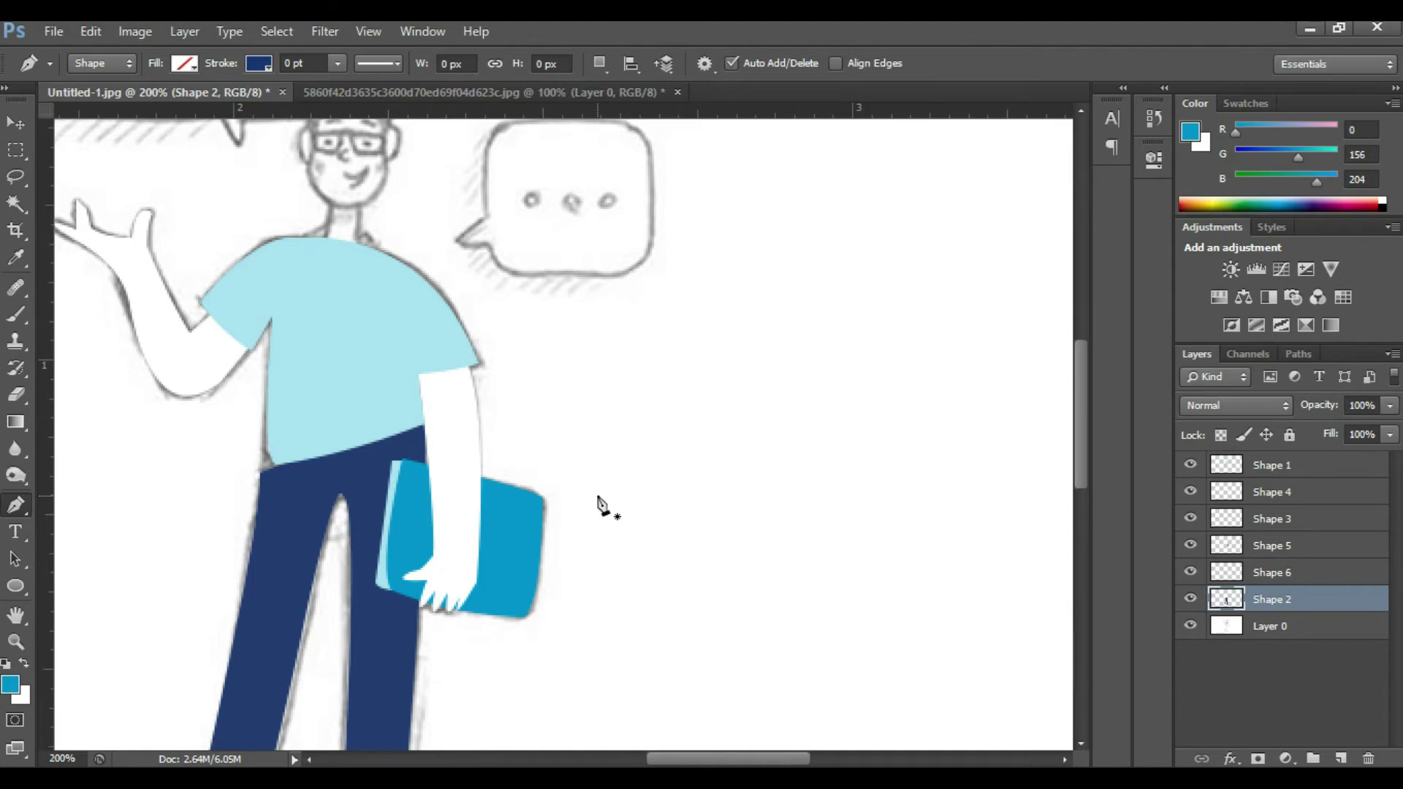
{"action": "key", "text": "ctrl+minus"}
{"action": "key", "text": "ctrl+minus"}
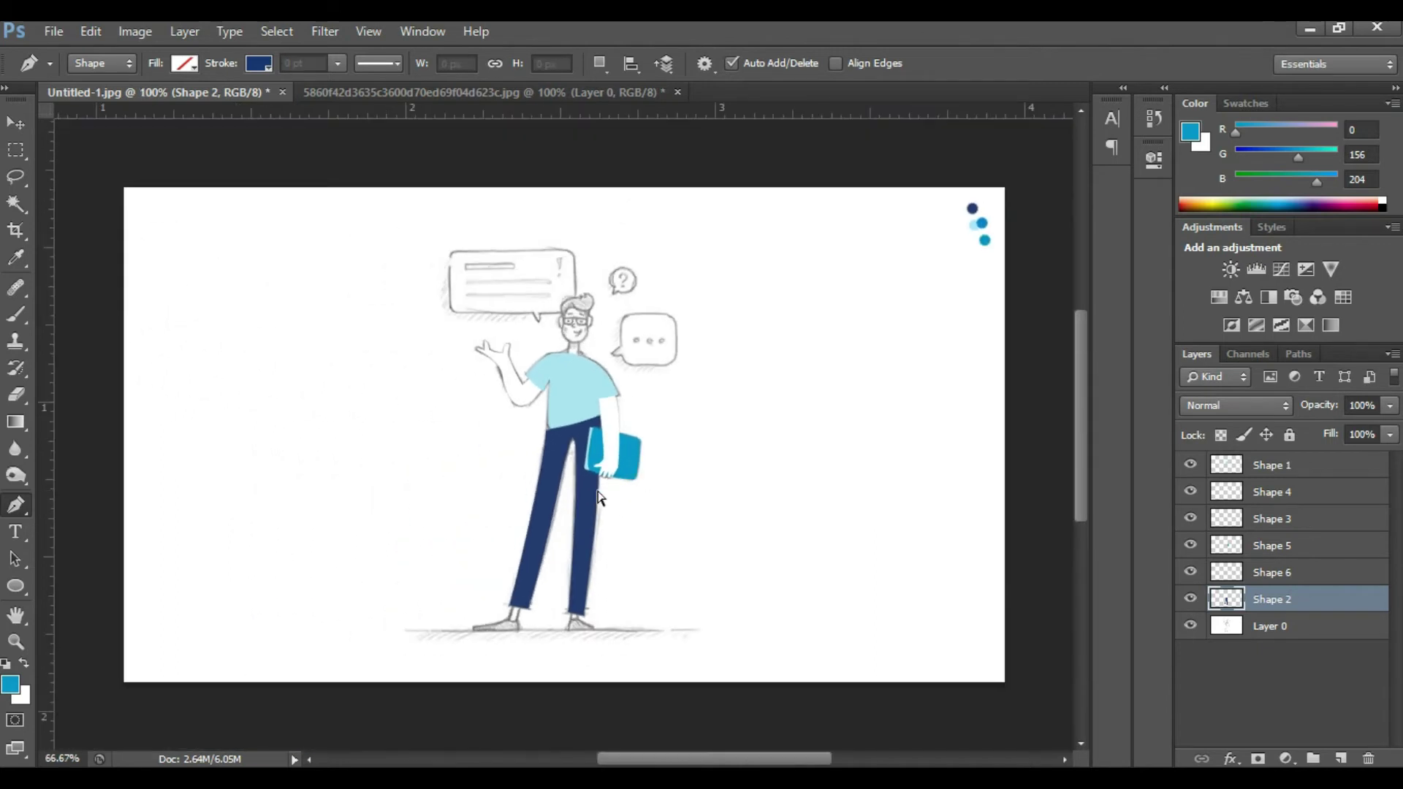
{"action": "key", "text": "ctrl+plus"}
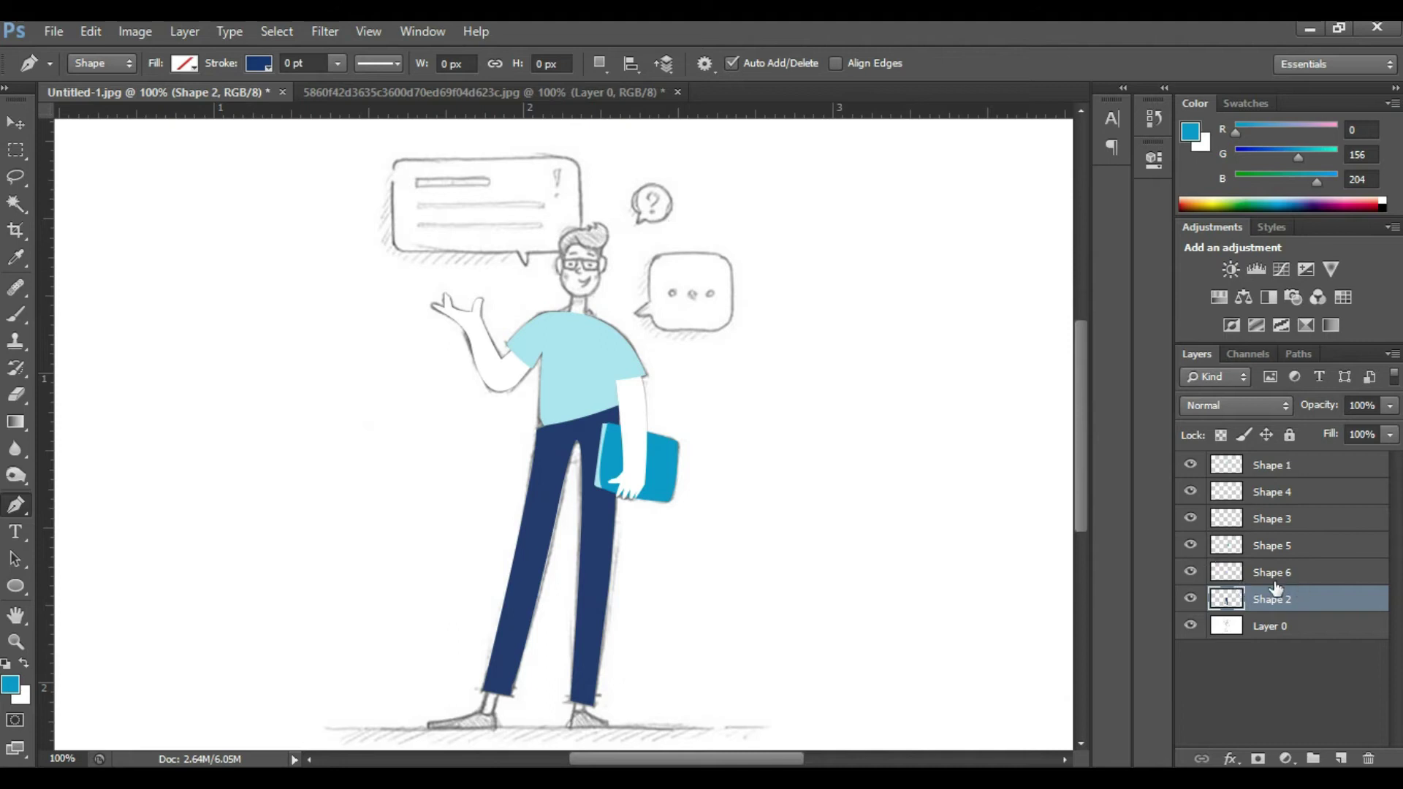
{"action": "key", "text": "ctrl+plus"}
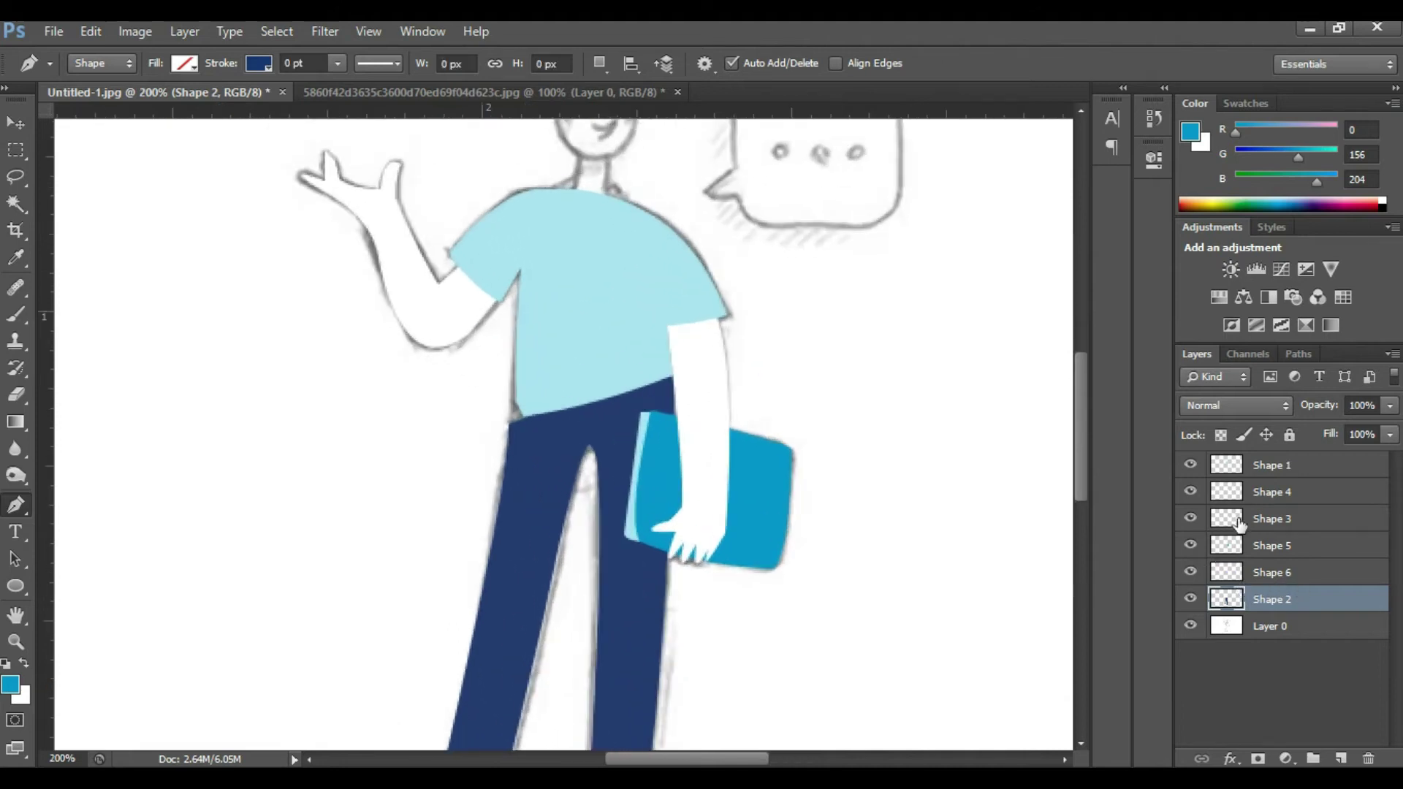
{"action": "left_click_drag", "start_coordinate": [845, 410], "coordinate": [786, 405]}
Hide all the coloured fill layers in the Layers panel
{"action": "left_click_drag", "start_coordinate": [1192, 466], "coordinate": [1190, 601]}
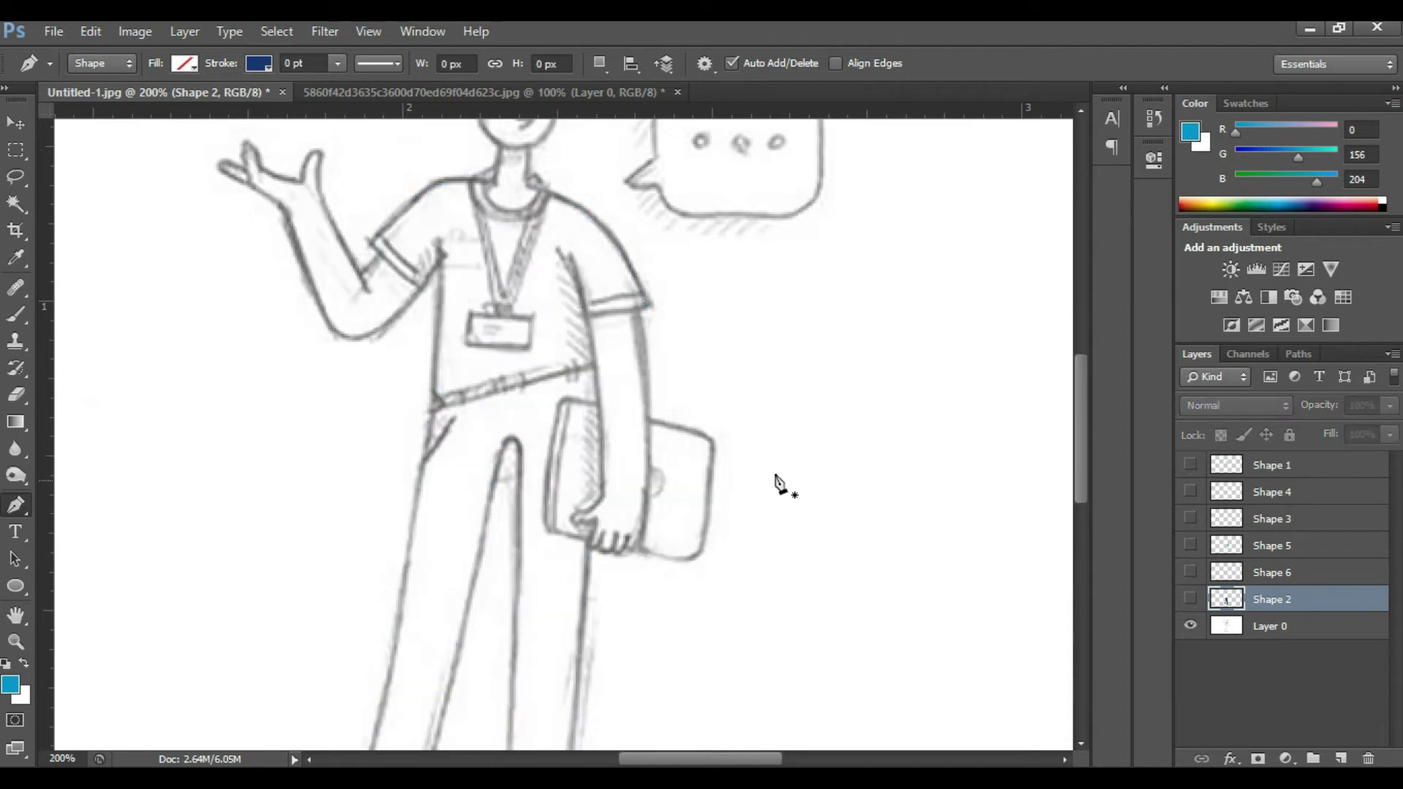
{"action": "scroll", "coordinate": [548, 505], "scroll_direction": "down", "scroll_amount": 3}
{"action": "scroll", "coordinate": [554, 634], "scroll_direction": "down", "scroll_amount": 2}
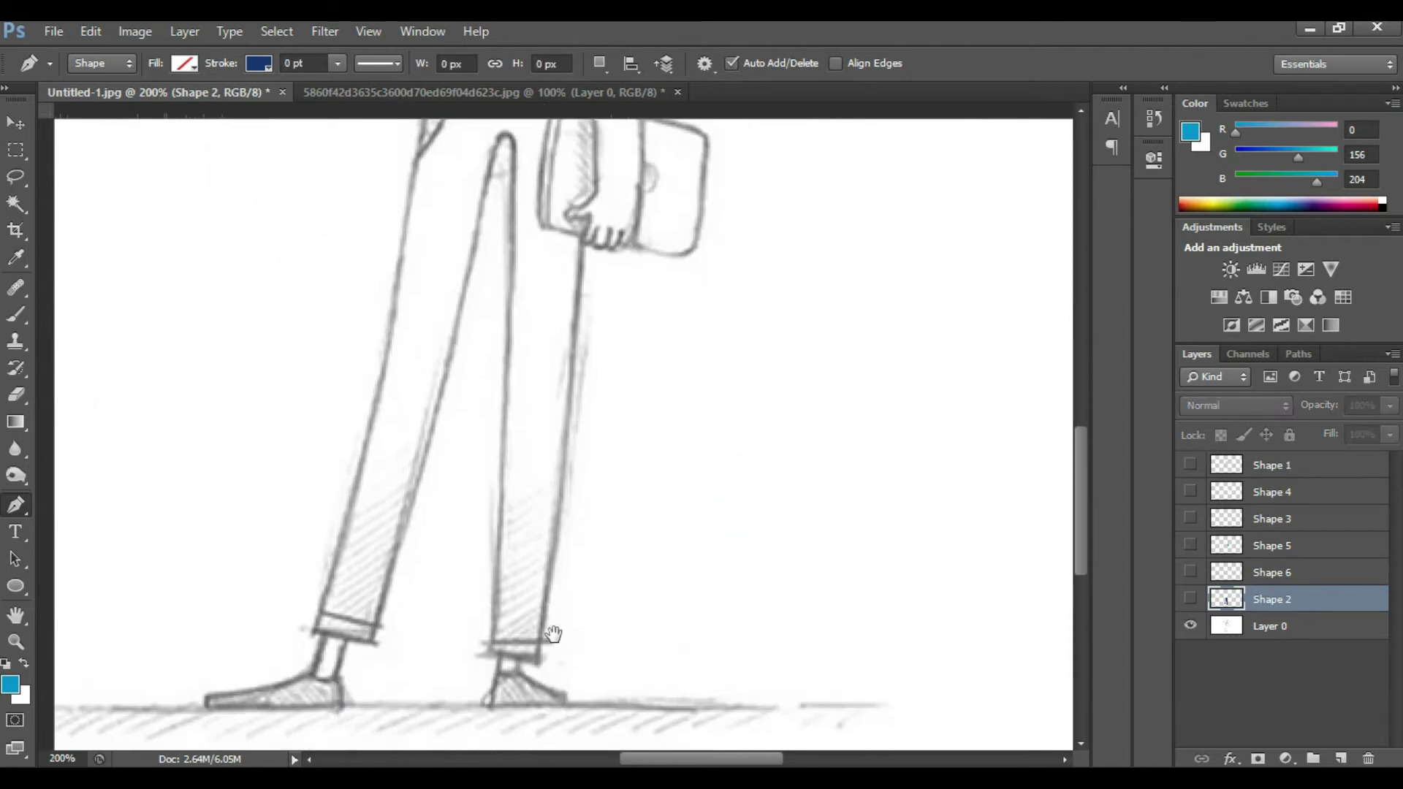
{"action": "scroll", "coordinate": [553, 634], "scroll_direction": "down", "scroll_amount": 2}
{"action": "scroll", "coordinate": [585, 520], "scroll_direction": "up", "scroll_amount": 2}
{"action": "scroll", "coordinate": [554, 272], "scroll_direction": "up", "scroll_amount": 3}
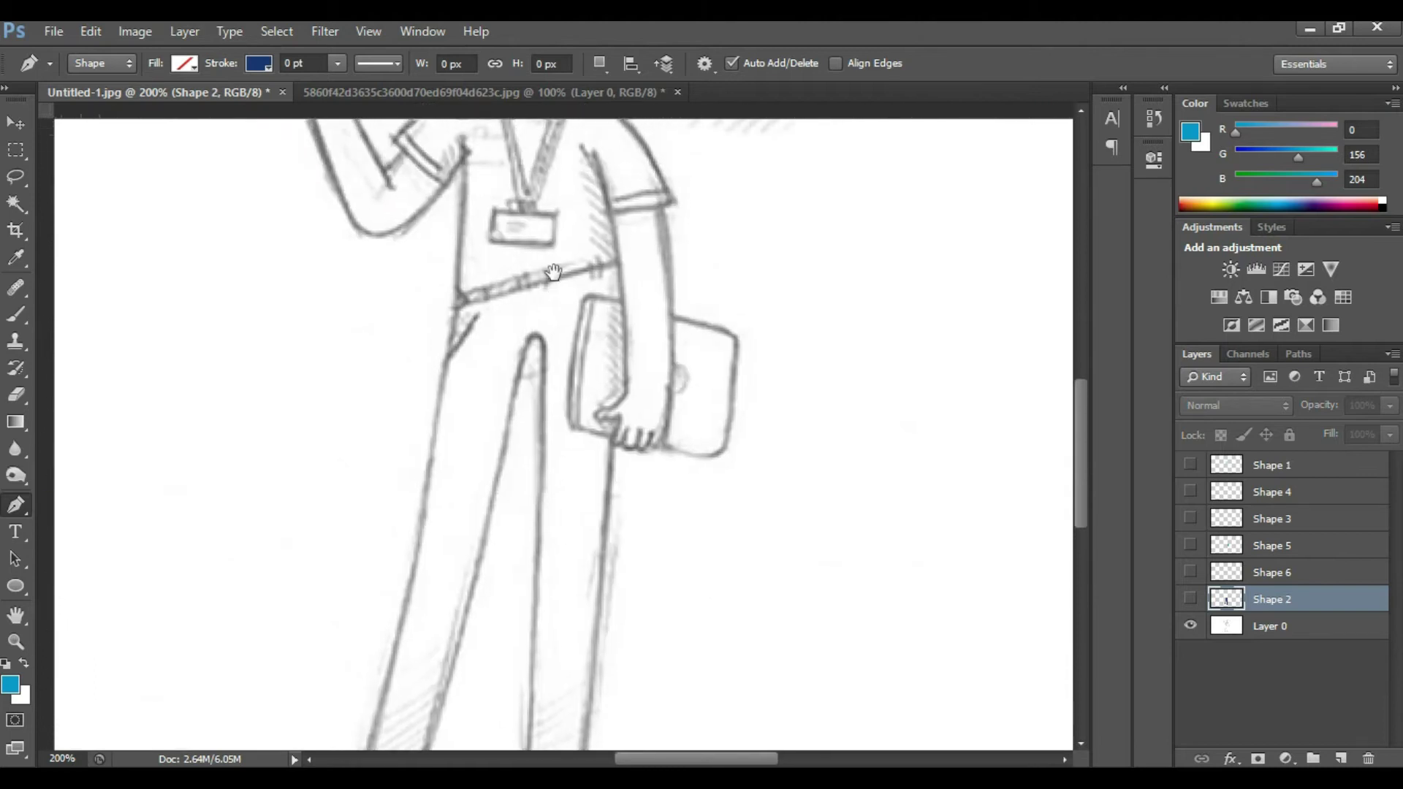
{"action": "scroll", "coordinate": [554, 272], "scroll_direction": "up", "scroll_amount": 3}
{"action": "scroll", "coordinate": [540, 409], "scroll_direction": "up", "scroll_amount": 1}
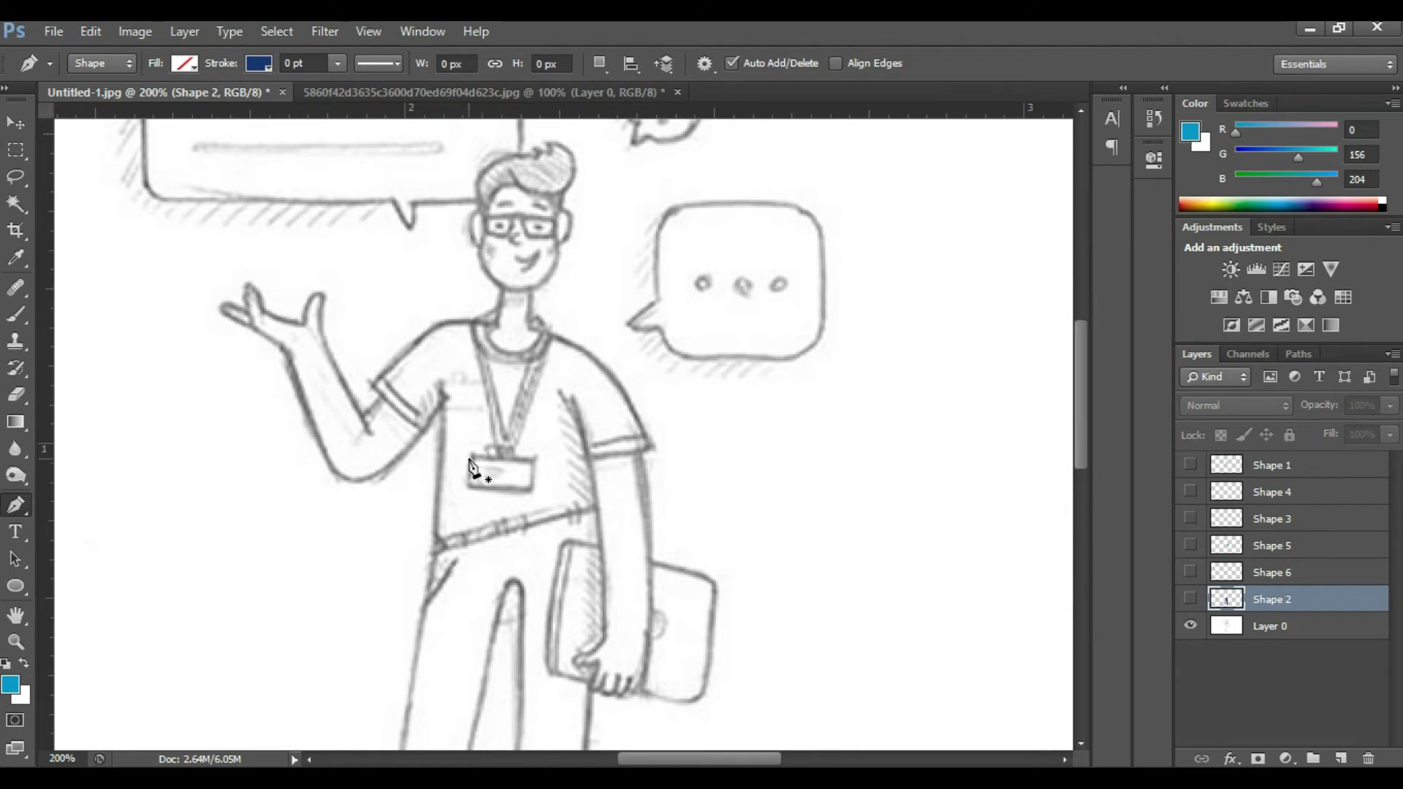
Make Shape 1 the active layer and select the Ellipse tool
{"action": "left_click", "coordinate": [1290, 465]}
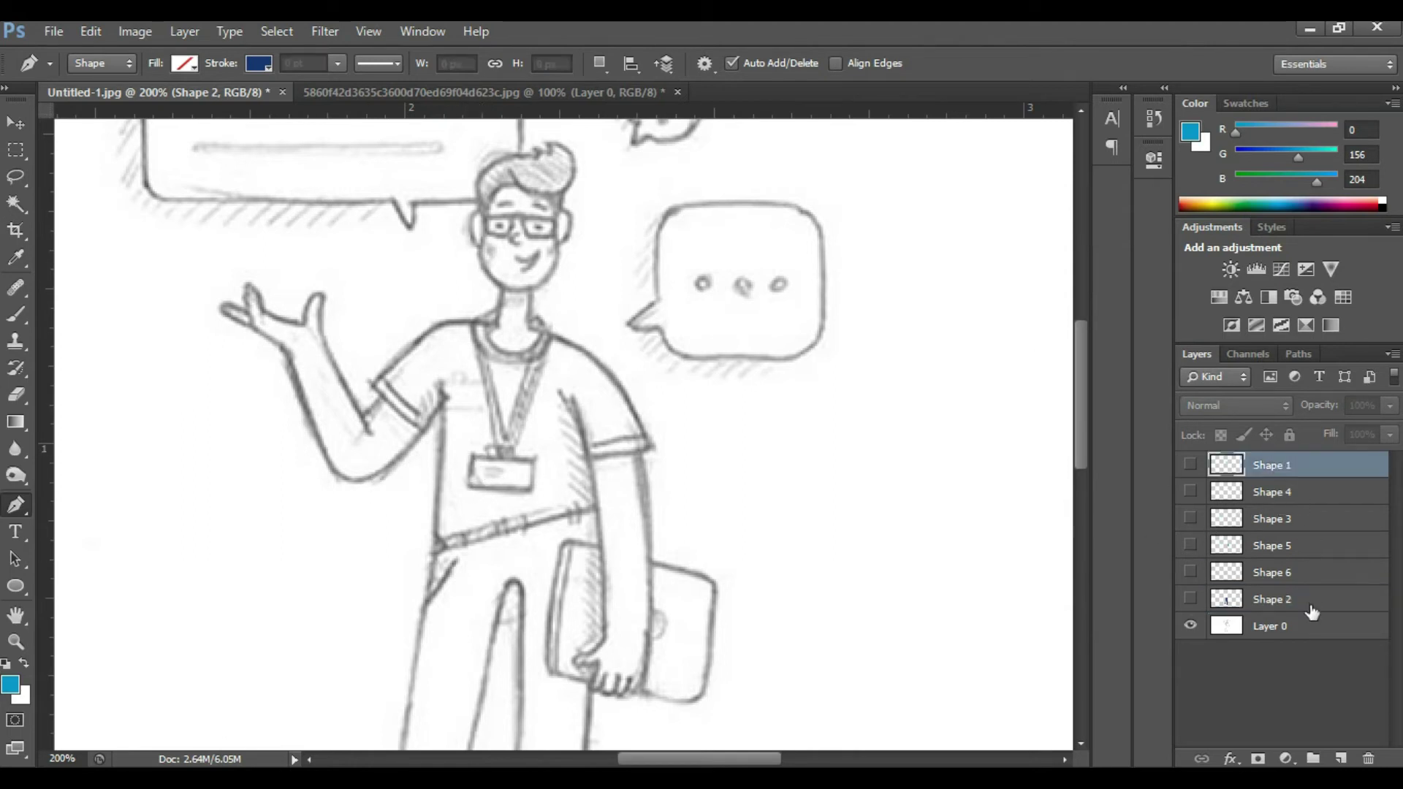
{"action": "left_click", "coordinate": [19, 589]}
{"action": "left_click", "coordinate": [1005, 32]}
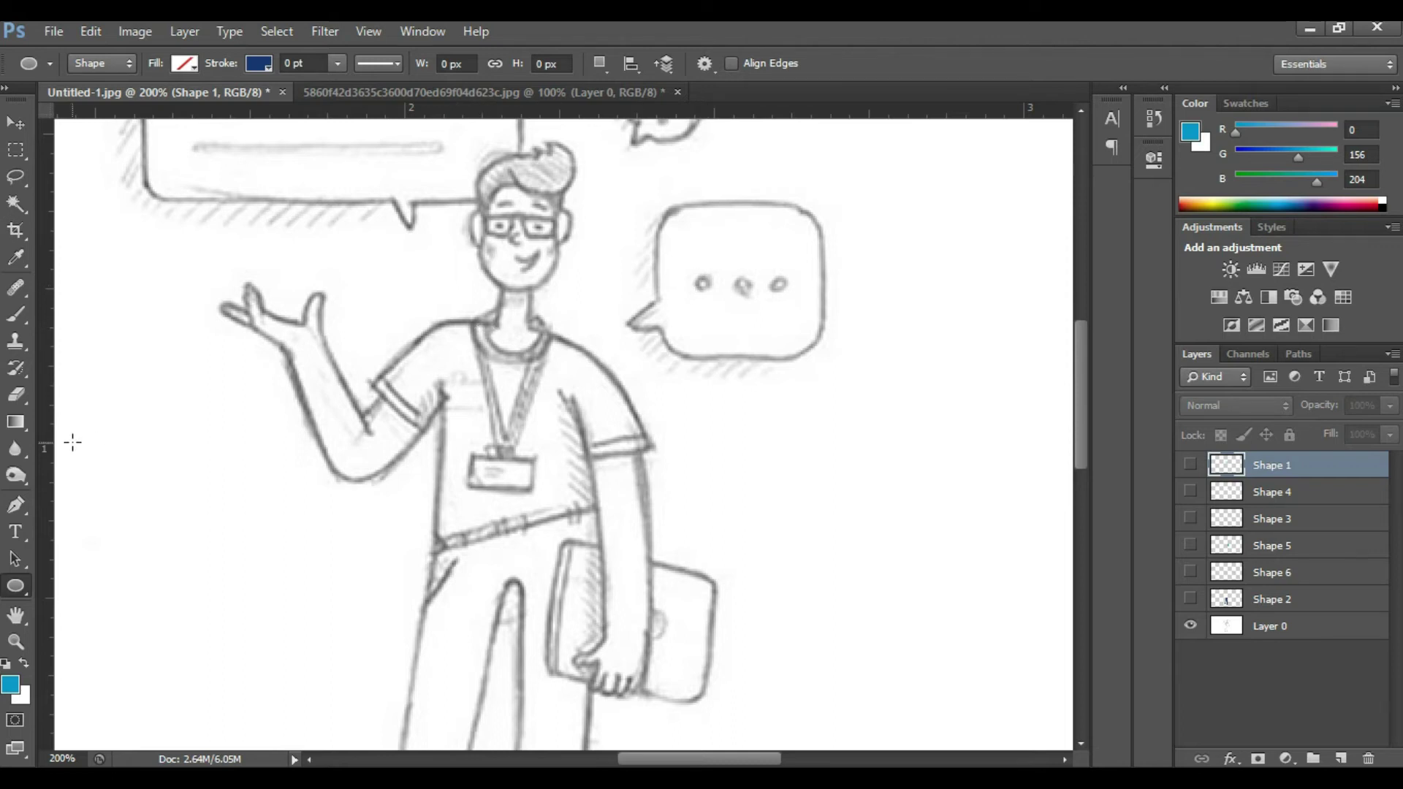
Pen-draw a closed collar band along the man's neckline
{"action": "left_click", "coordinate": [19, 494]}
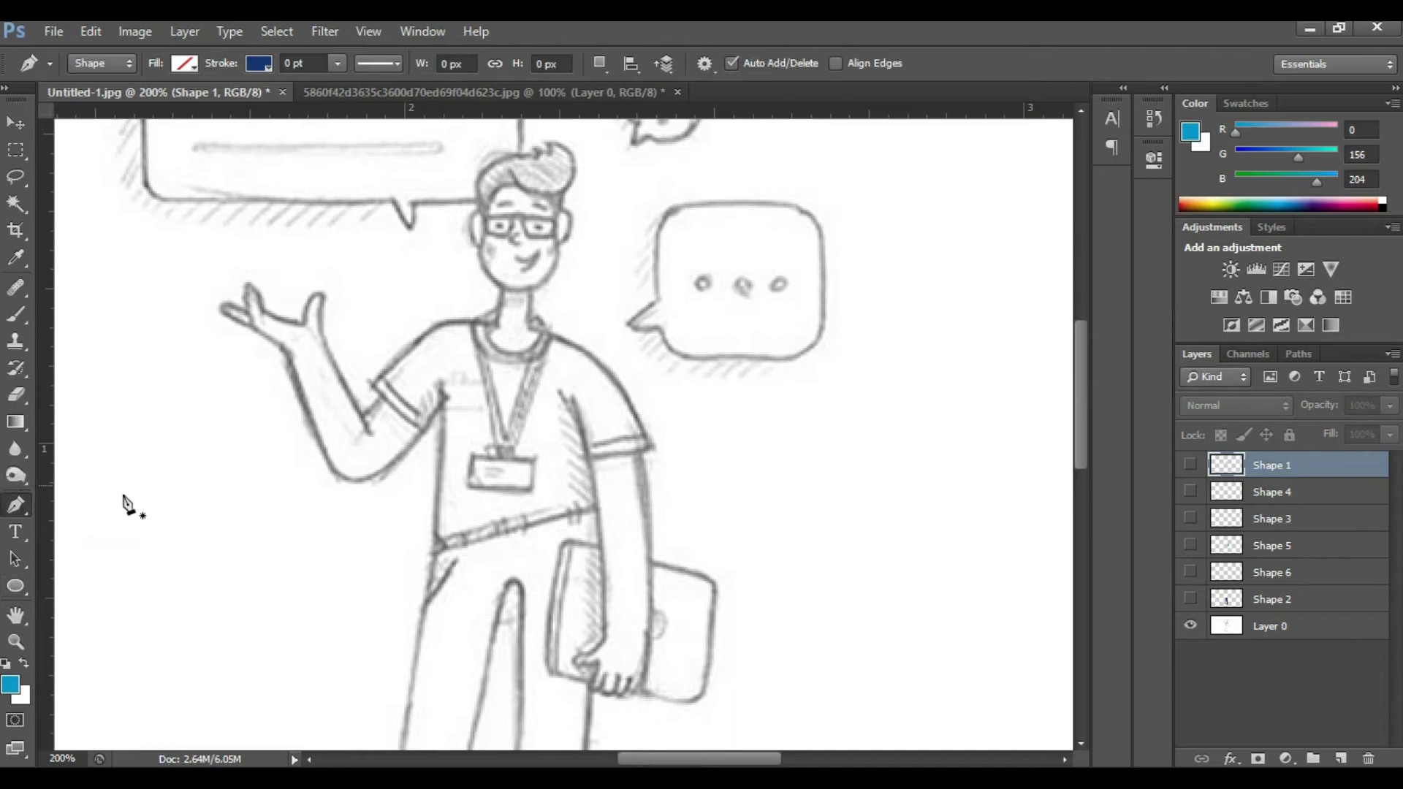
{"action": "left_click", "coordinate": [484, 326]}
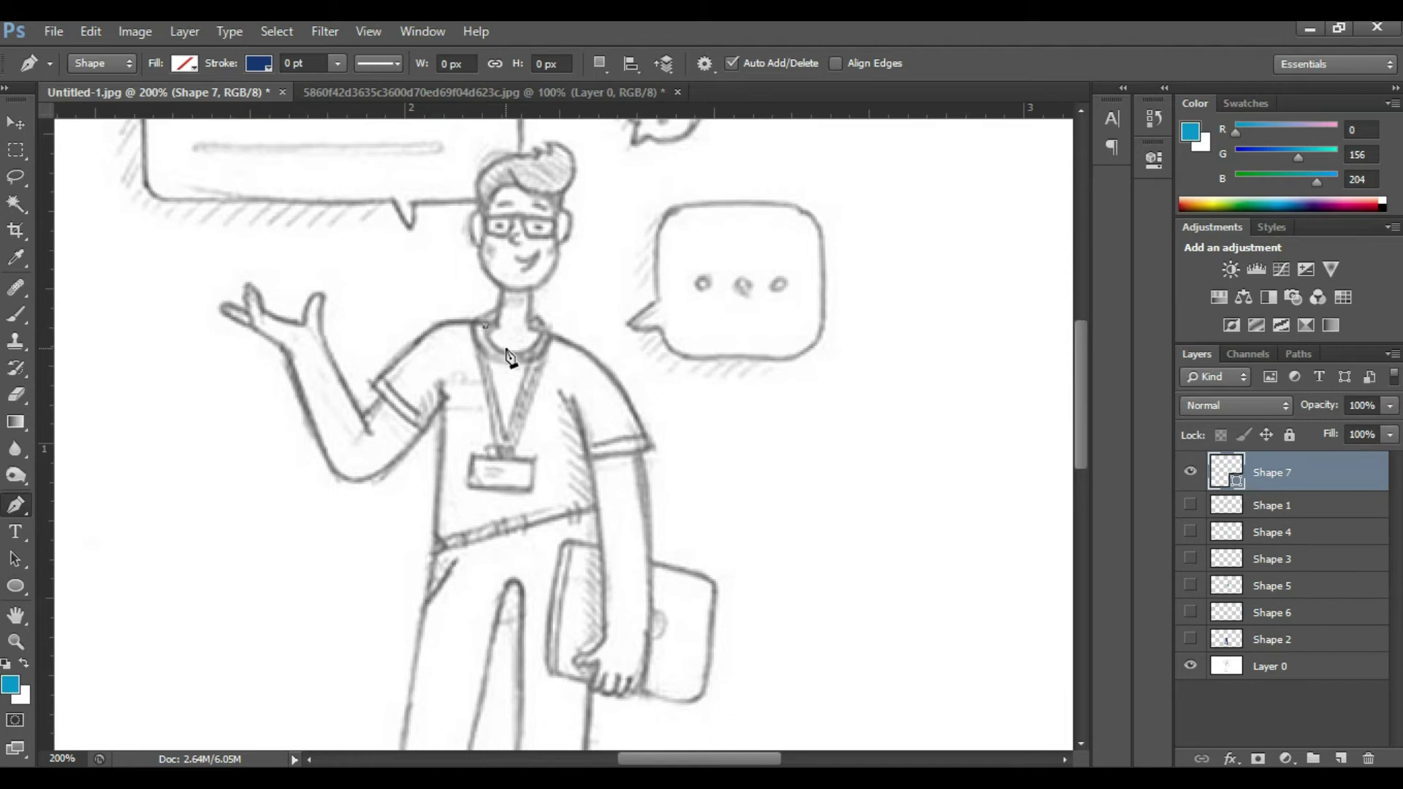
{"action": "left_click_drag", "start_coordinate": [512, 354], "coordinate": [544, 361]}
{"action": "left_click", "coordinate": [512, 353], "text": "alt"}
{"action": "left_click_drag", "start_coordinate": [544, 334], "coordinate": [555, 312]}
{"action": "left_click", "coordinate": [544, 336]}
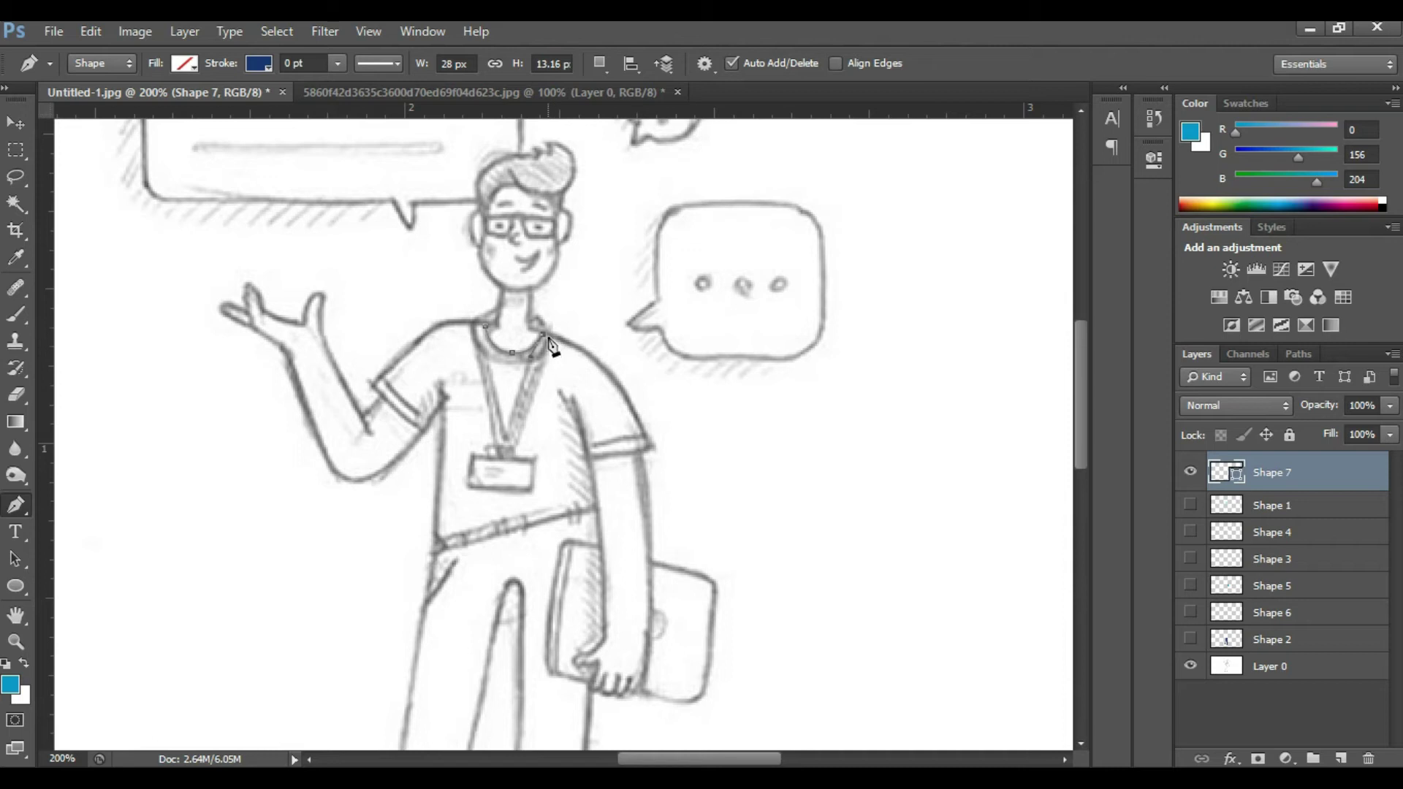
{"action": "left_click", "coordinate": [511, 363]}
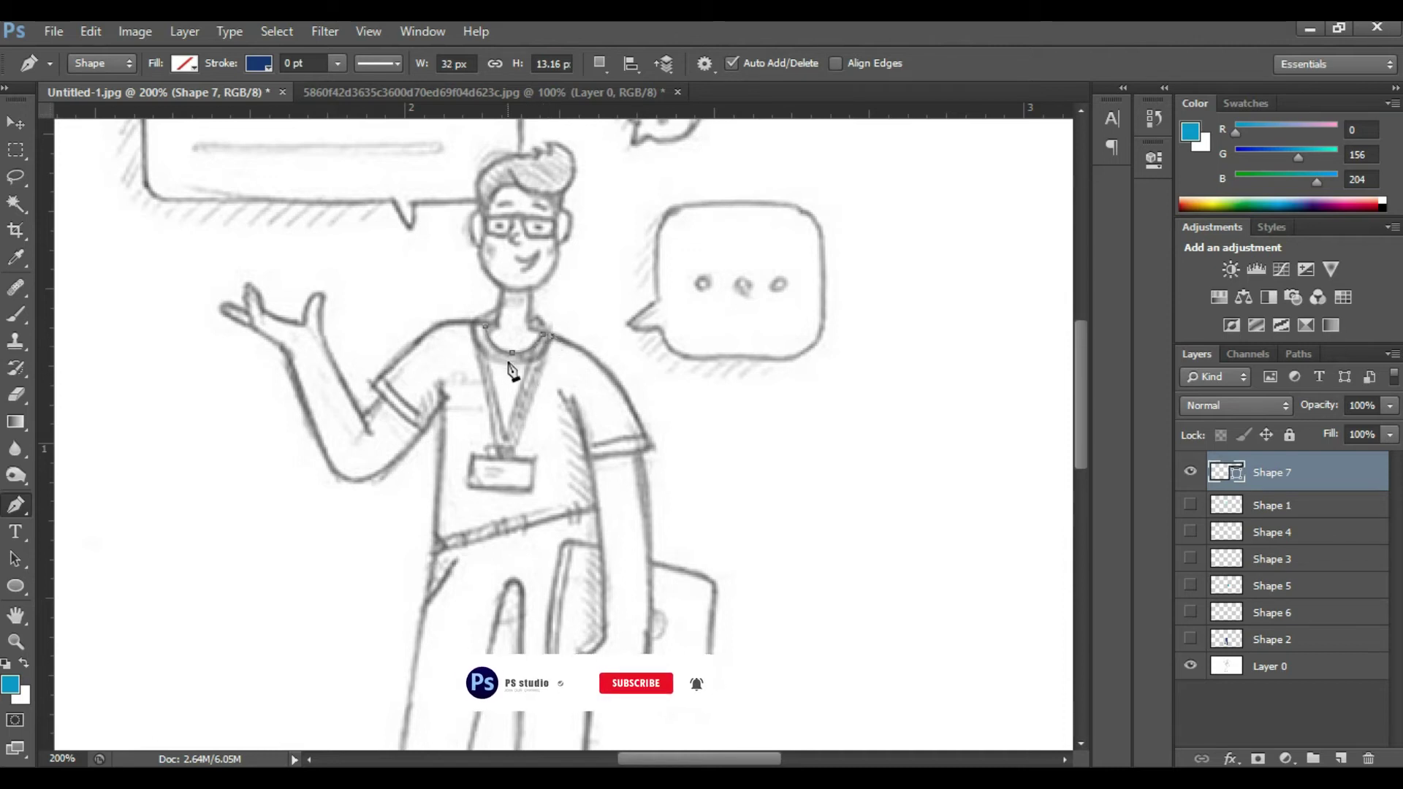
{"action": "left_click_drag", "start_coordinate": [512, 363], "coordinate": [545, 364]}
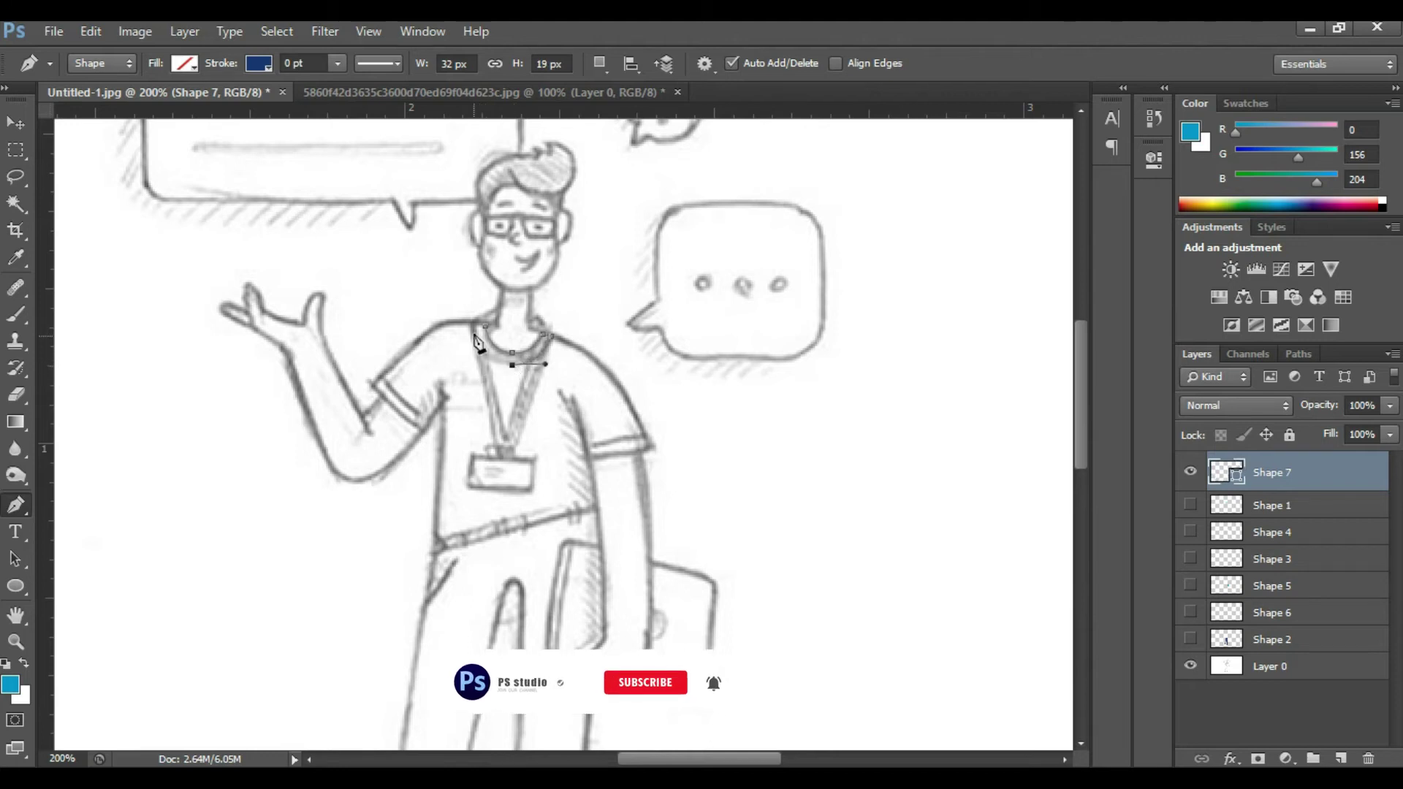
{"action": "left_click_drag", "start_coordinate": [471, 323], "coordinate": [467, 281]}
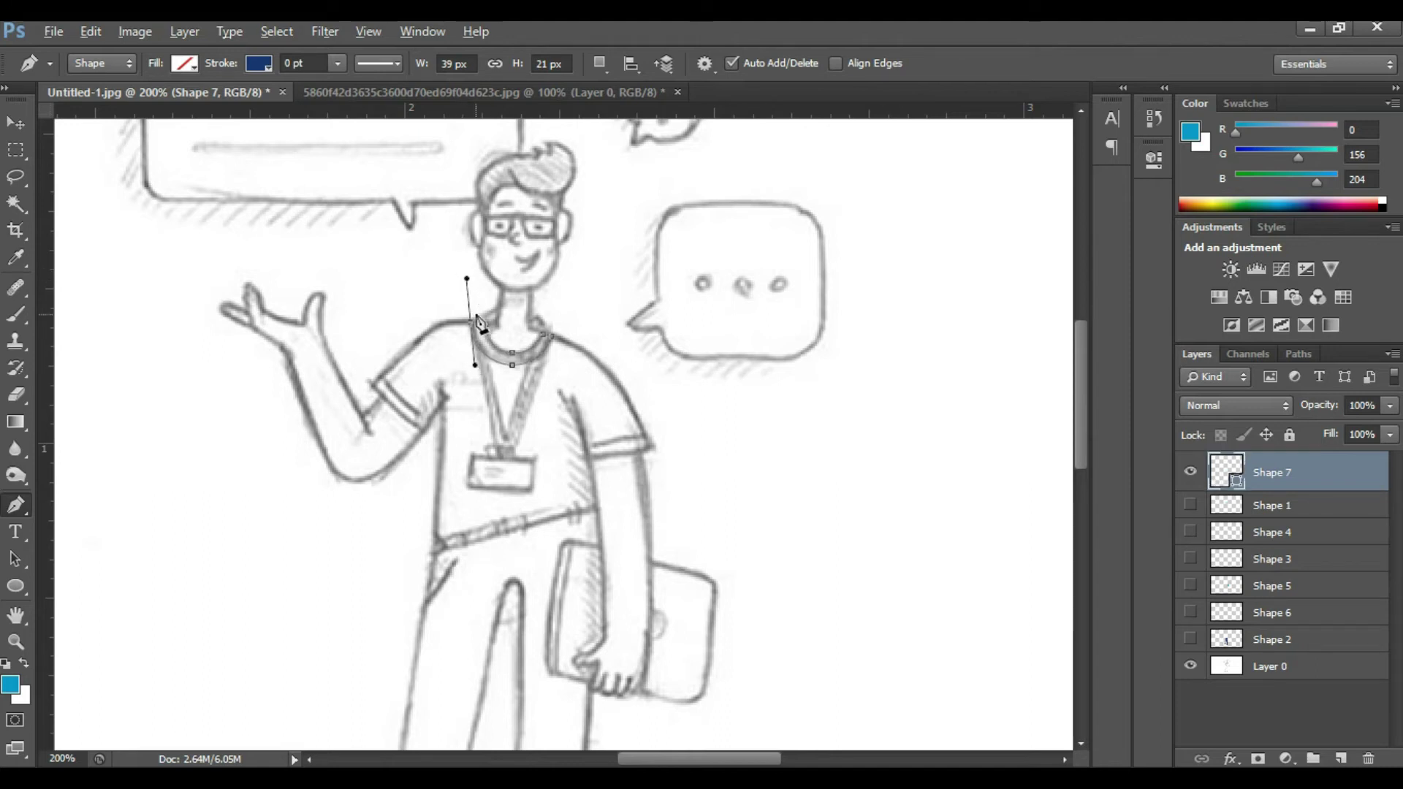
{"action": "left_click_drag", "start_coordinate": [468, 281], "coordinate": [468, 282]}
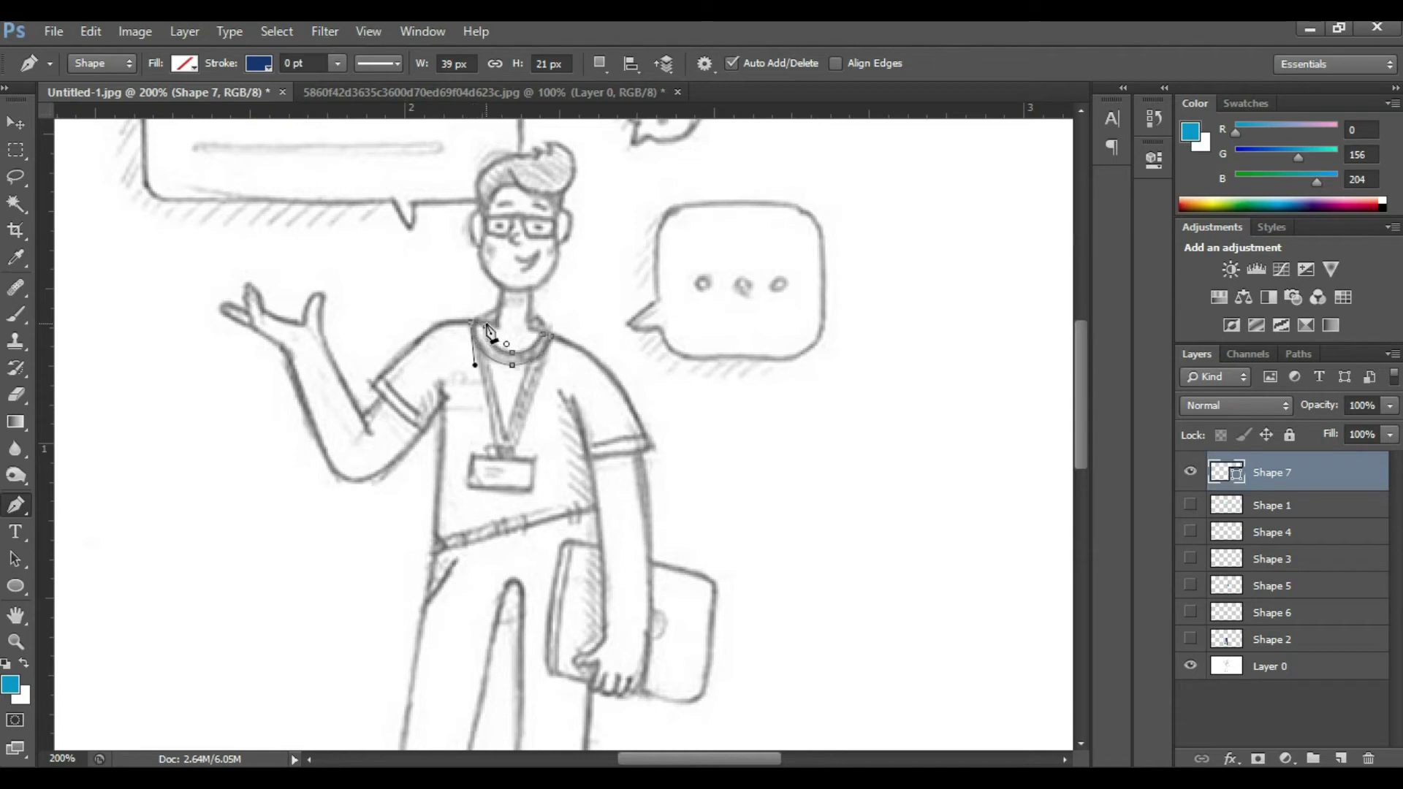
{"action": "left_click", "coordinate": [490, 333]}
Fill the collar with bright blue and rasterize its Shape 7 layer
{"action": "left_click", "coordinate": [16, 257]}
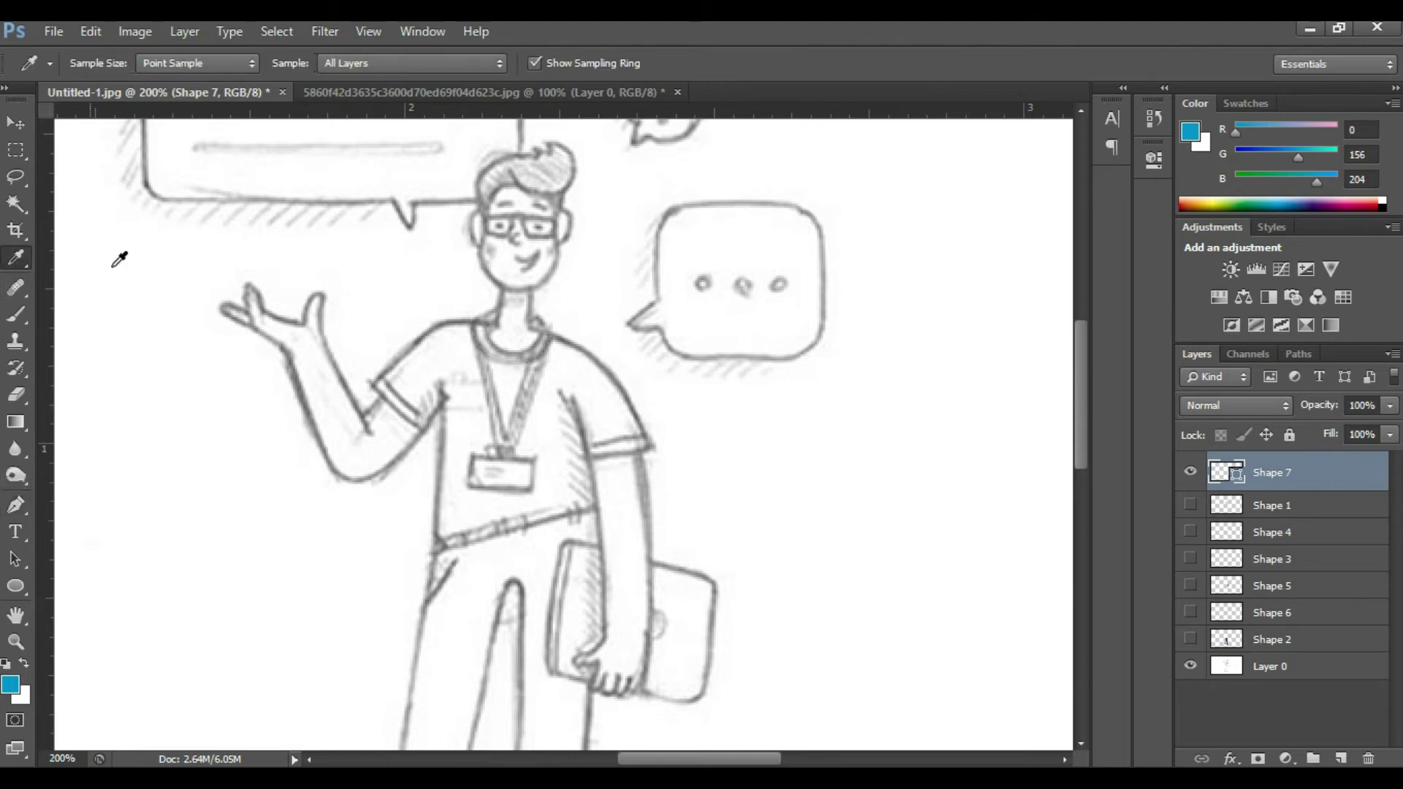
{"action": "left_click", "coordinate": [16, 505]}
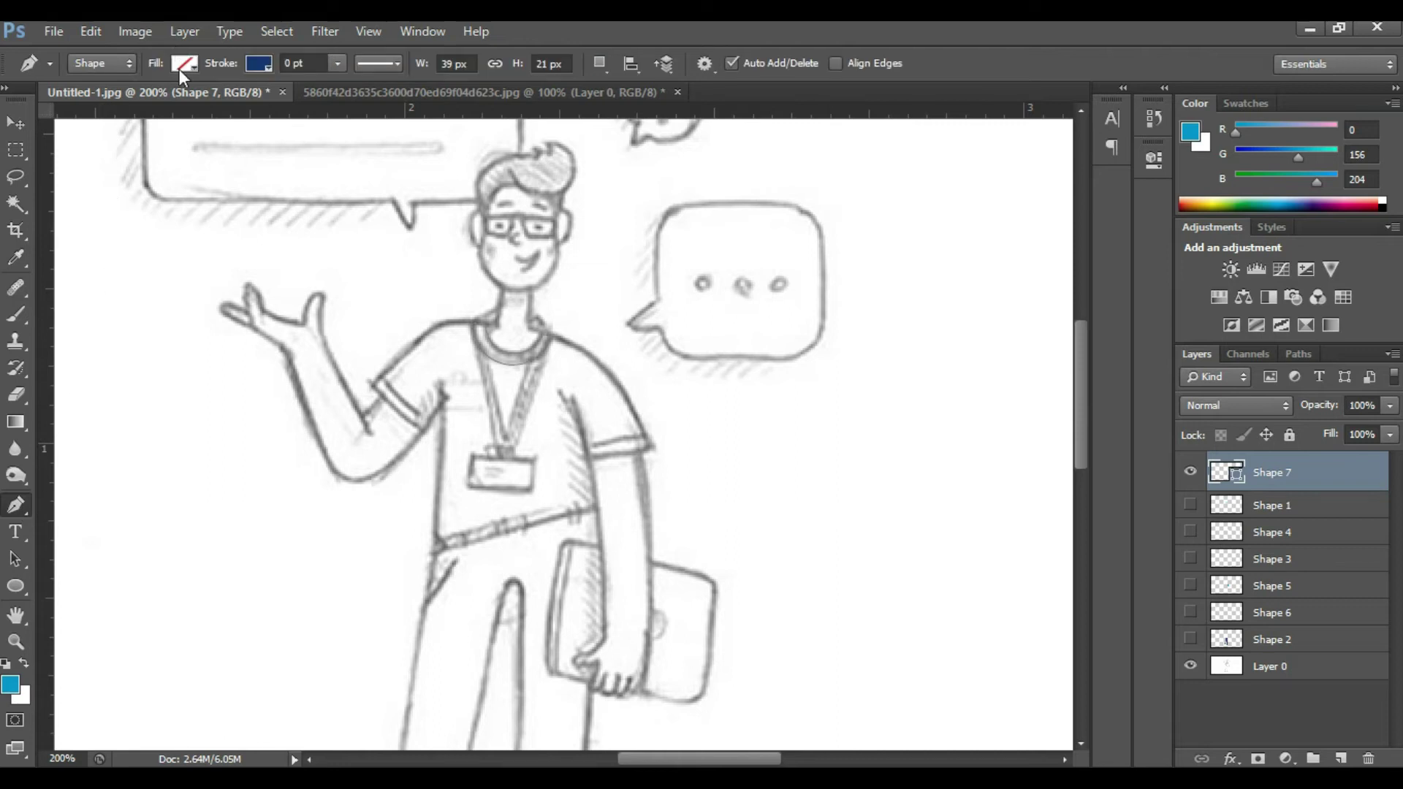
{"action": "left_click", "coordinate": [182, 64]}
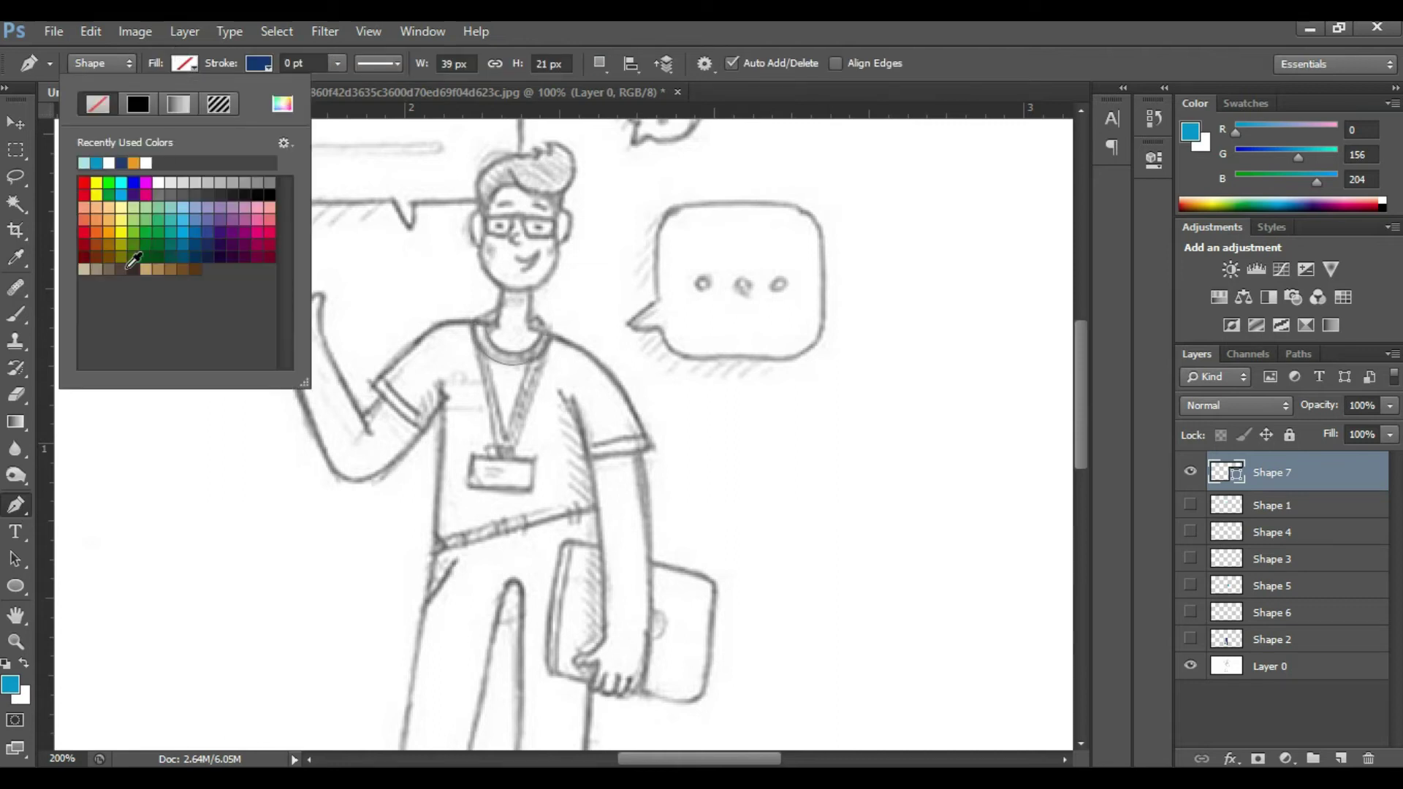
{"action": "left_click", "coordinate": [98, 162]}
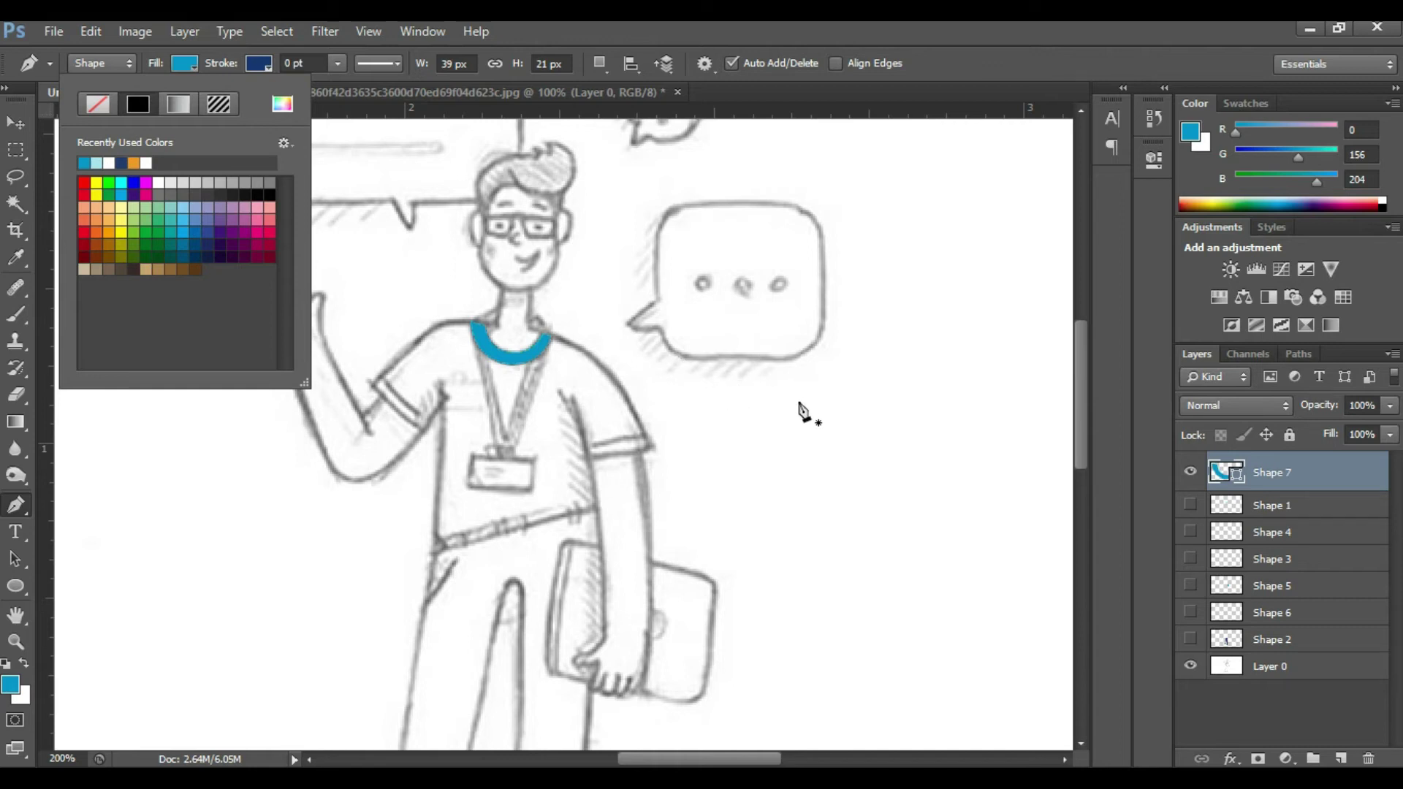
{"action": "left_click", "coordinate": [1291, 462]}
{"action": "right_click", "coordinate": [1291, 463]}
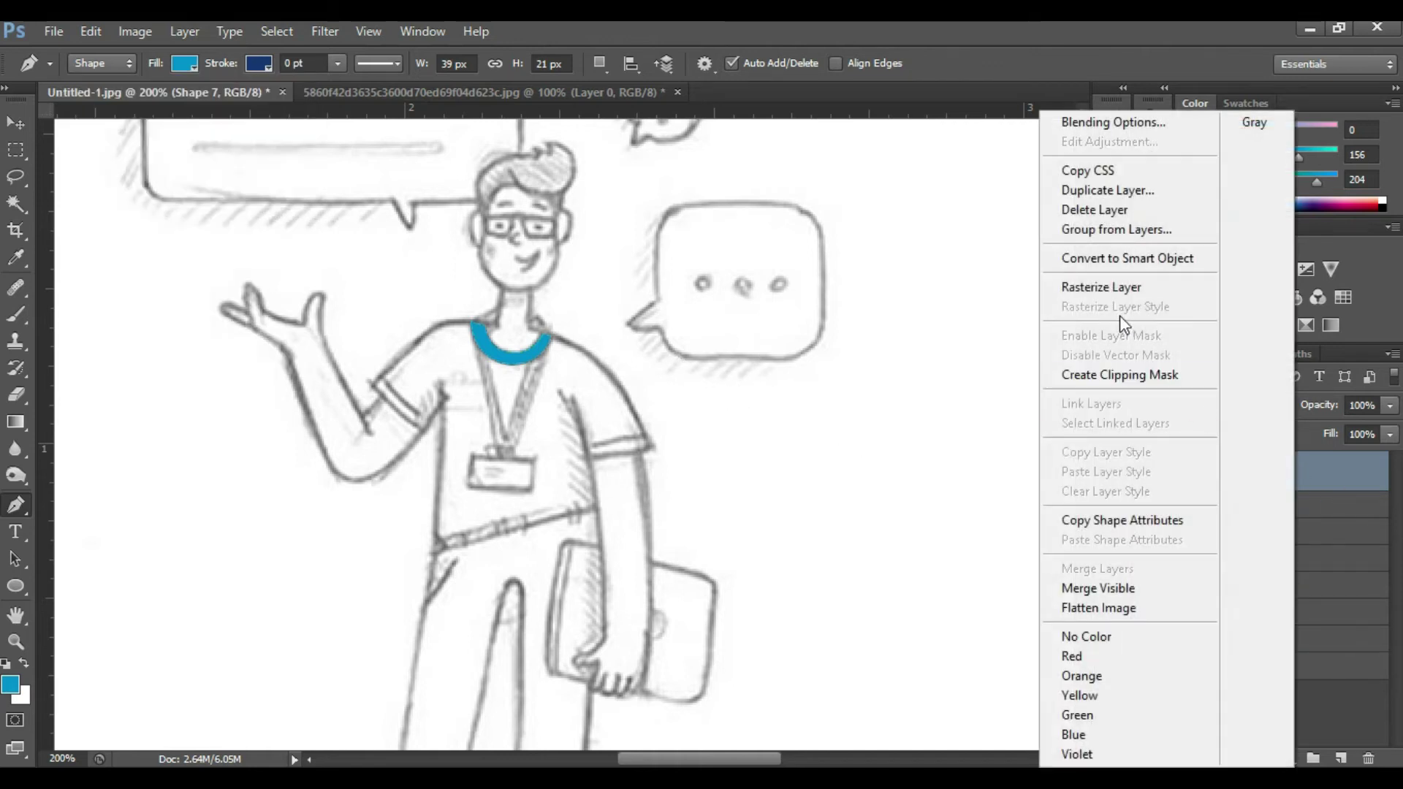
{"action": "left_click", "coordinate": [1108, 287]}
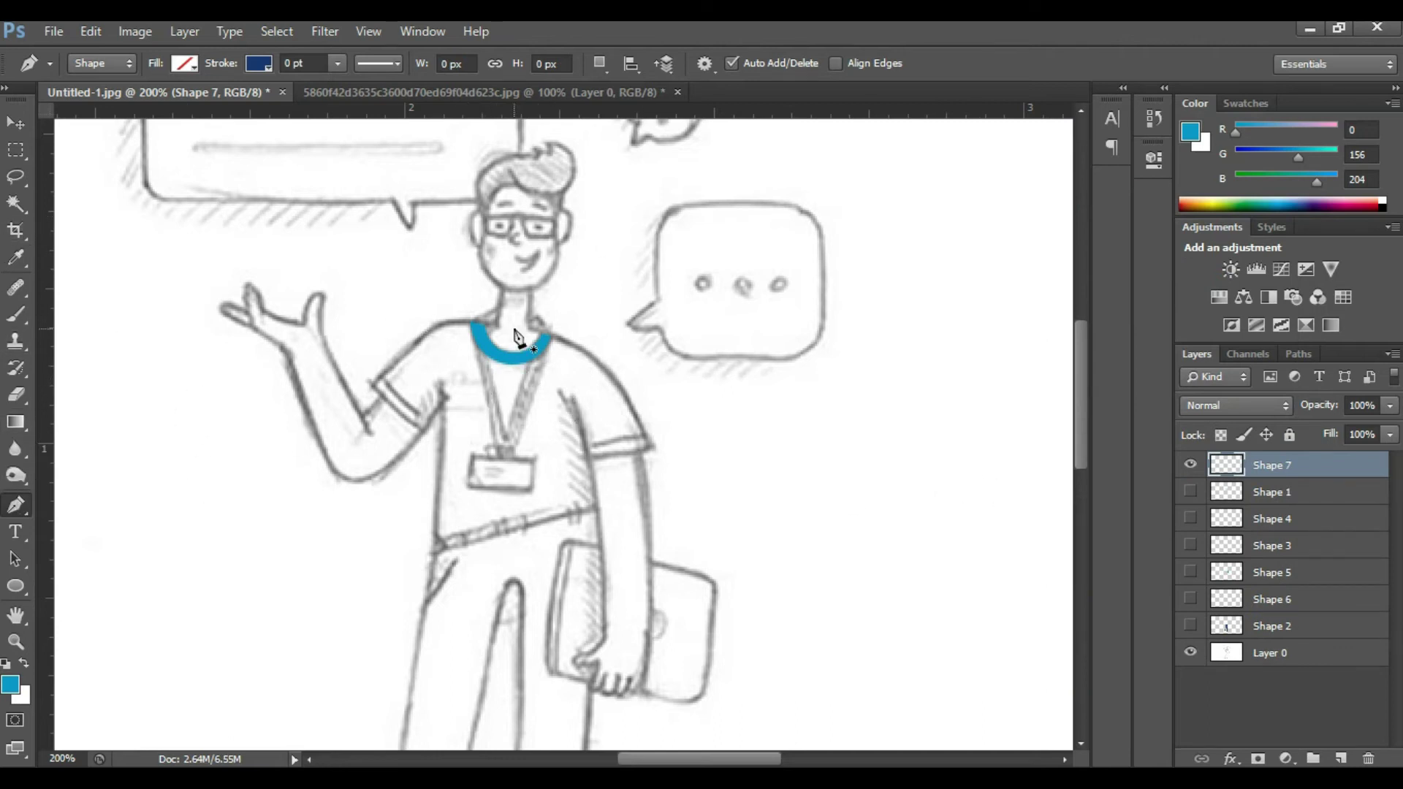
Draw the lanyard strap from the collar down and fill it with the recent blue
{"action": "left_click", "coordinate": [473, 324]}
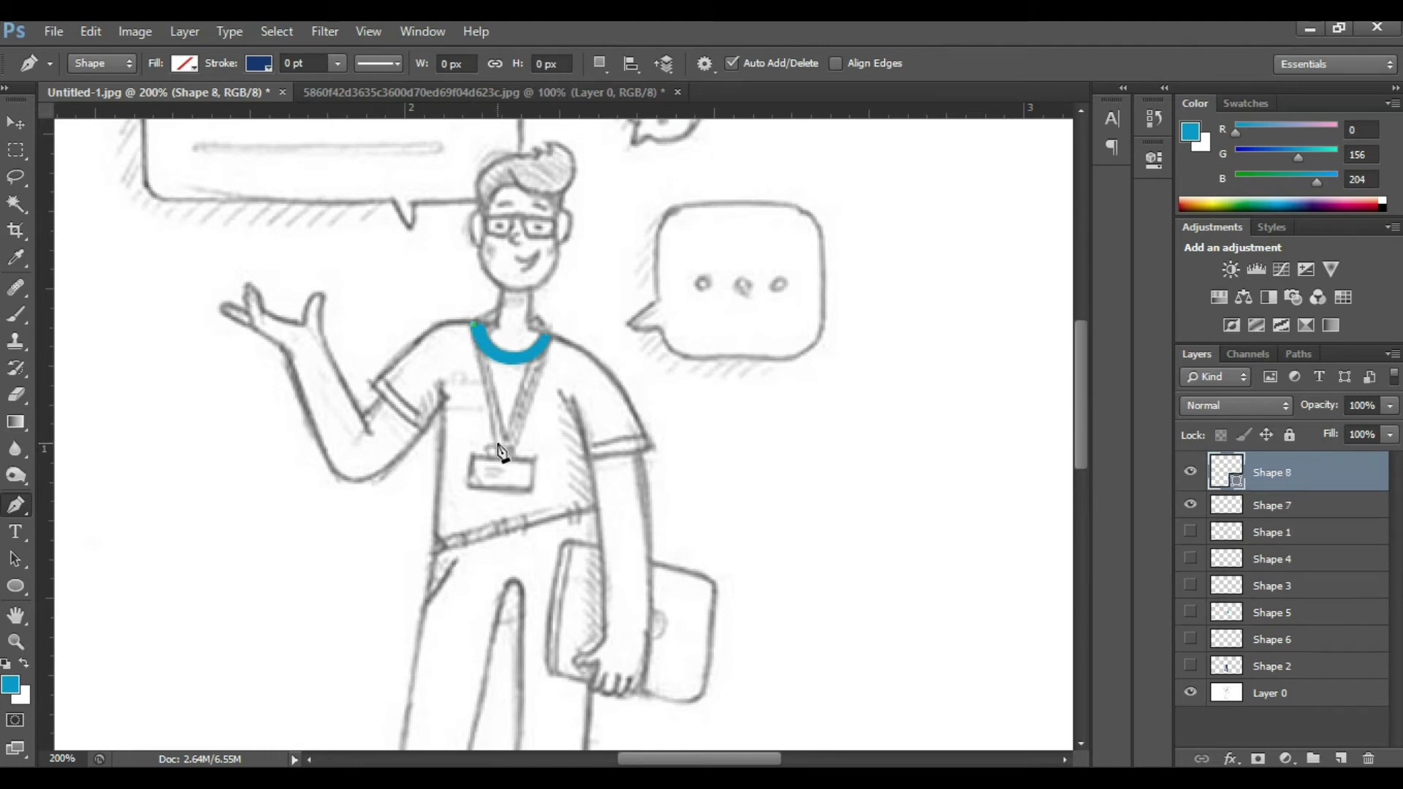
{"action": "left_click", "coordinate": [505, 449]}
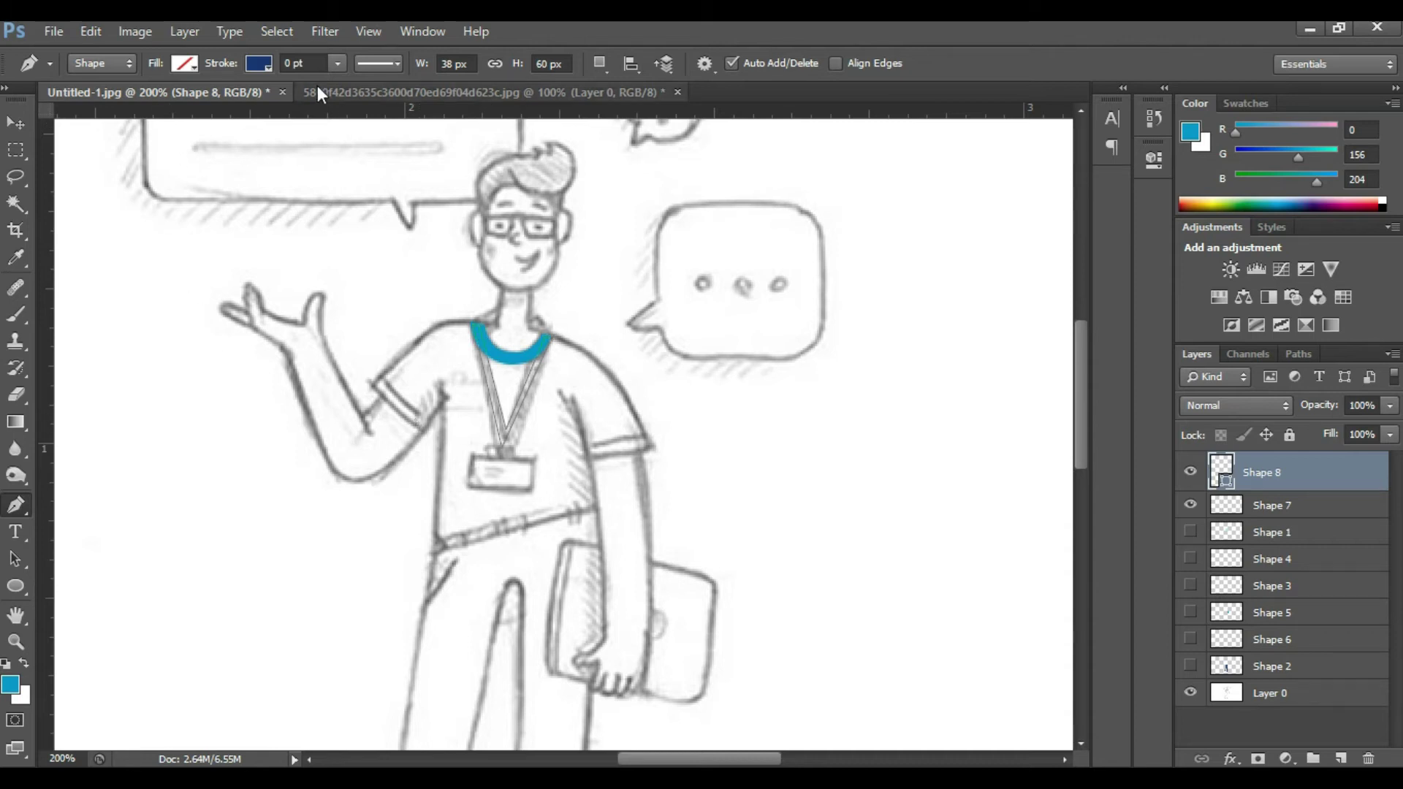
{"action": "left_click", "coordinate": [195, 62]}
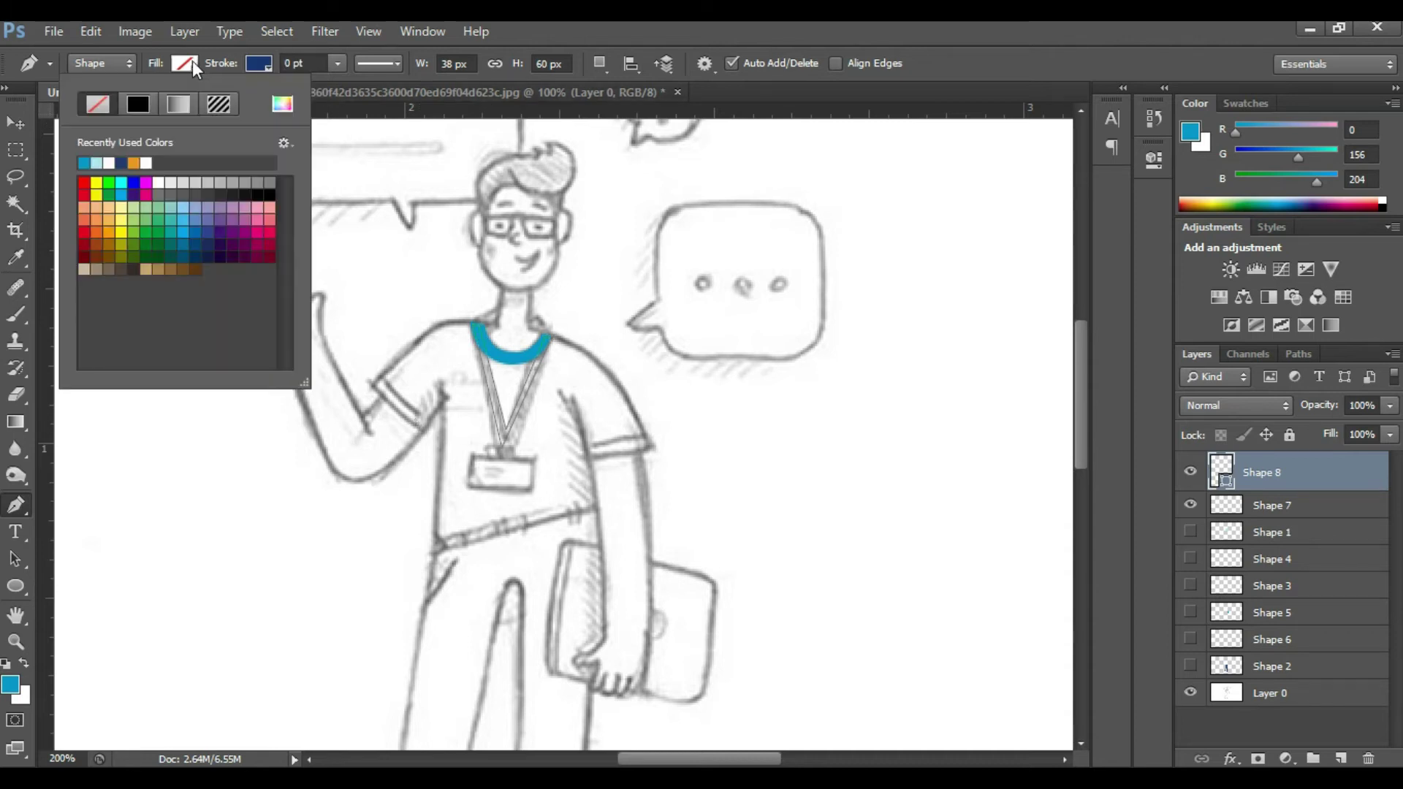
{"action": "left_click", "coordinate": [85, 161]}
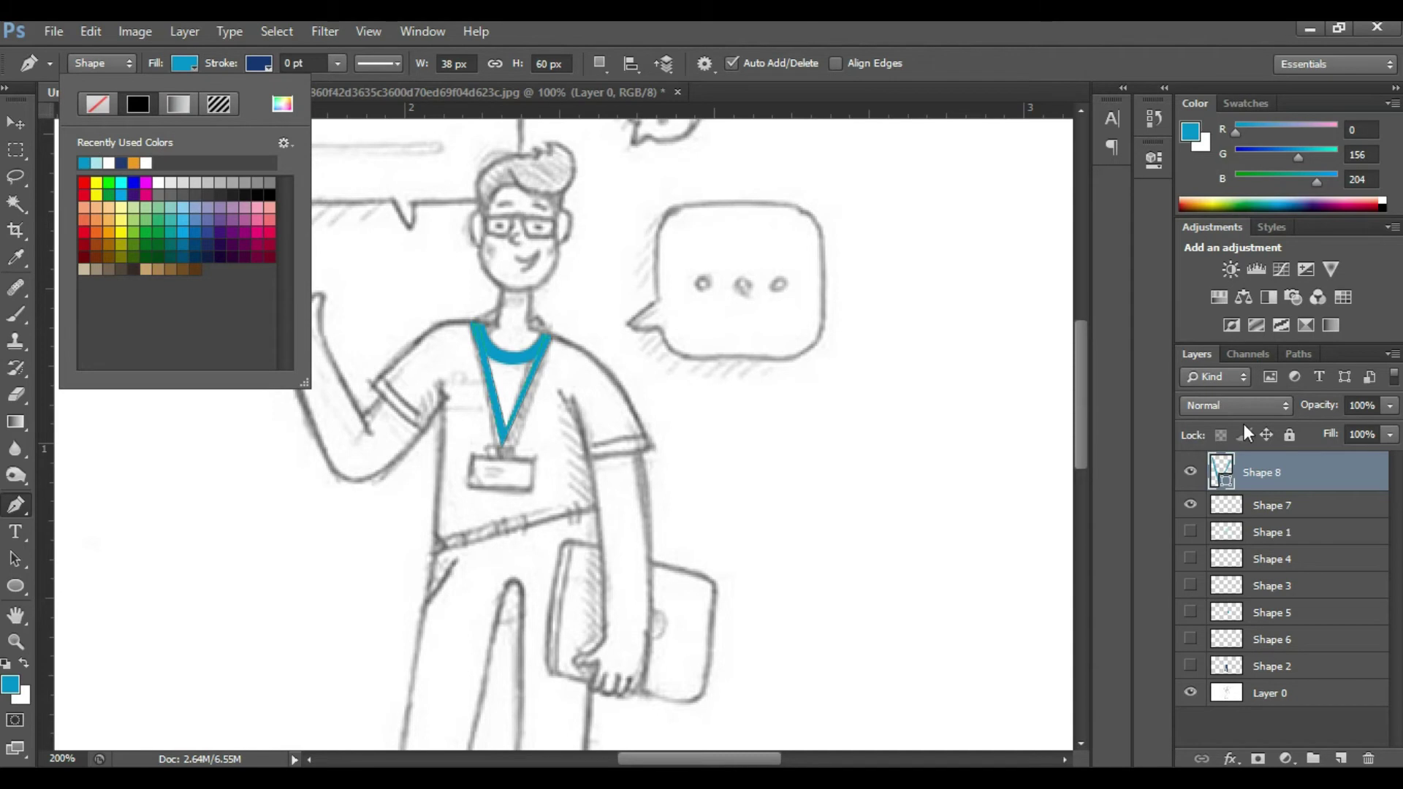
{"action": "left_click", "coordinate": [1279, 461]}
Rasterize the lanyard layer and show all the coloured shape layers again
{"action": "right_click", "coordinate": [1279, 467]}
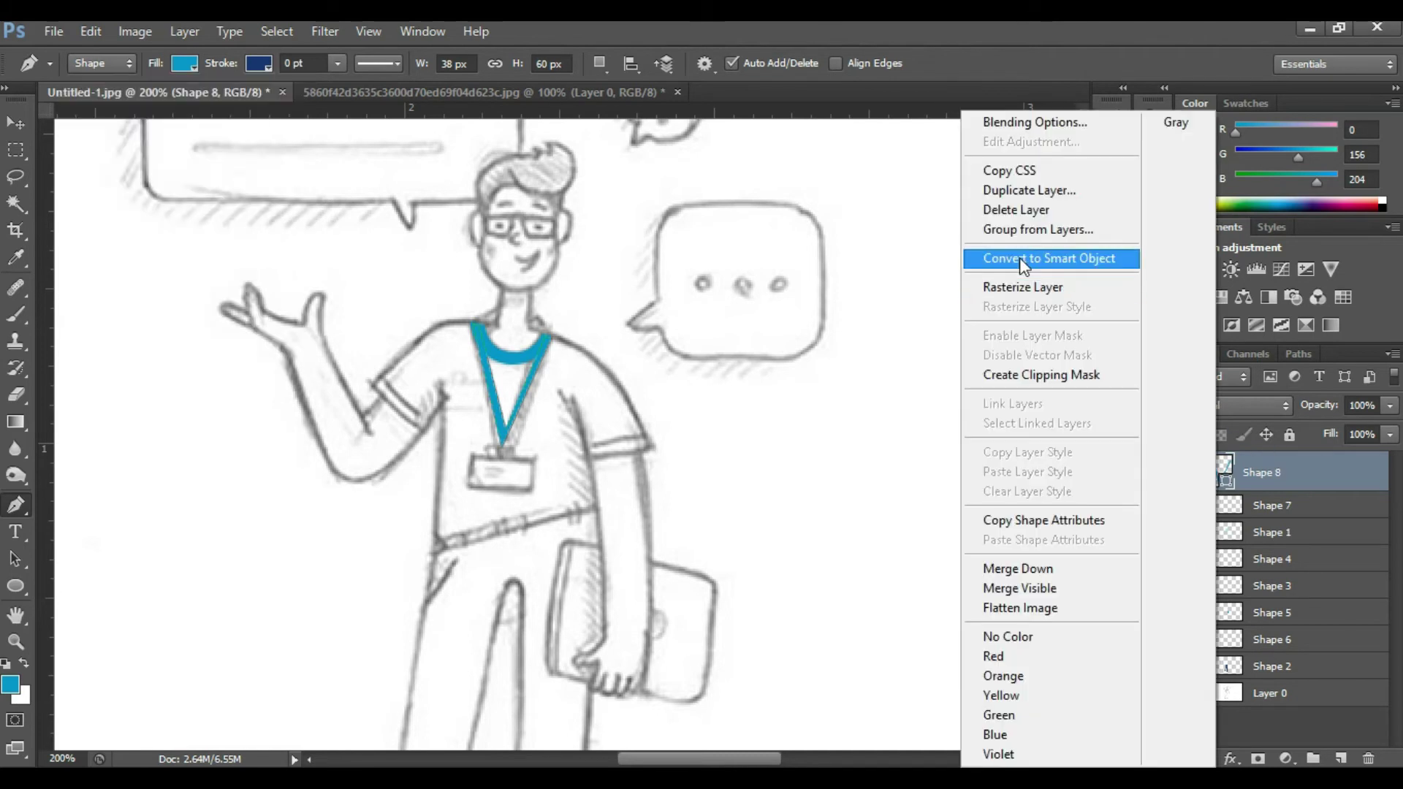
{"action": "left_click", "coordinate": [1027, 287]}
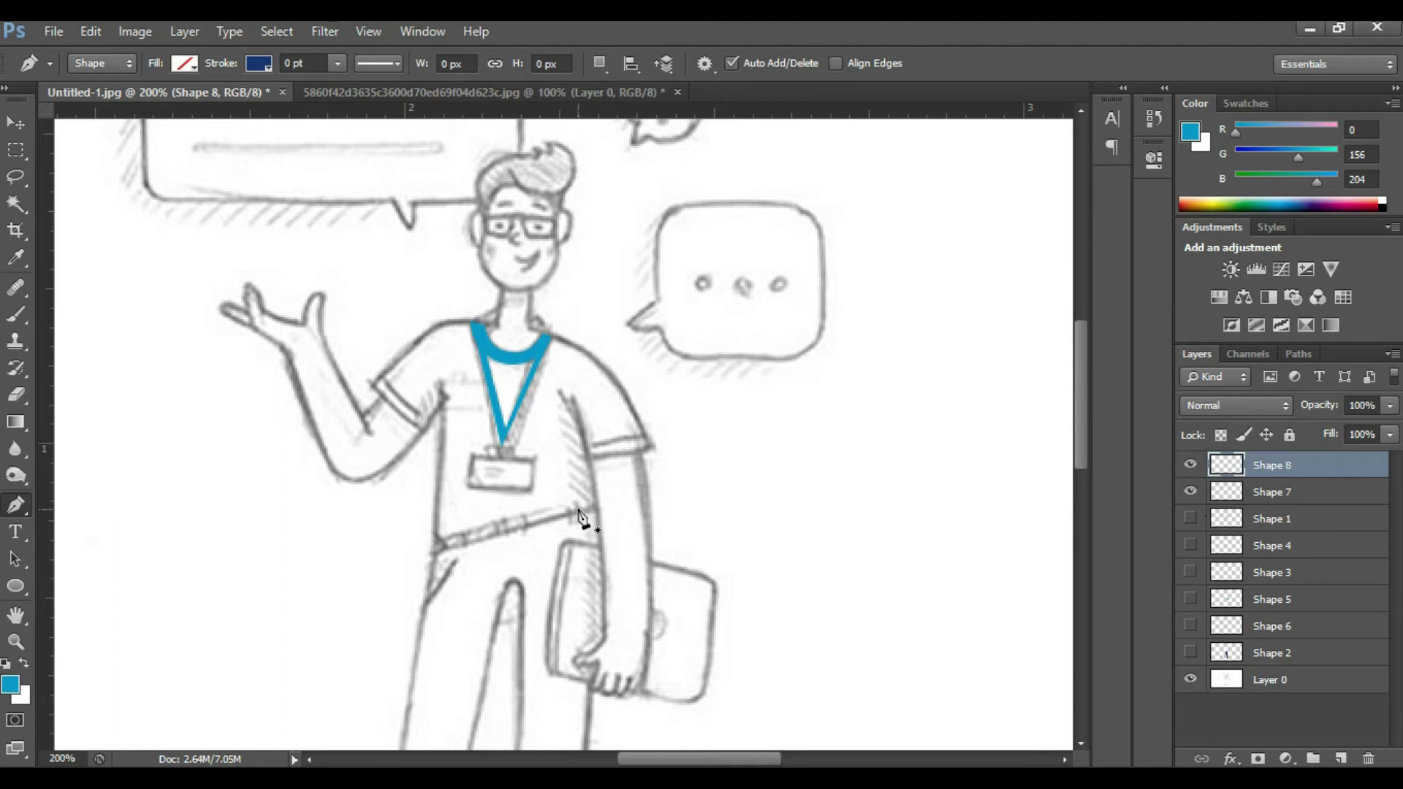
{"action": "left_click_drag", "start_coordinate": [1190, 518], "coordinate": [1190, 652]}
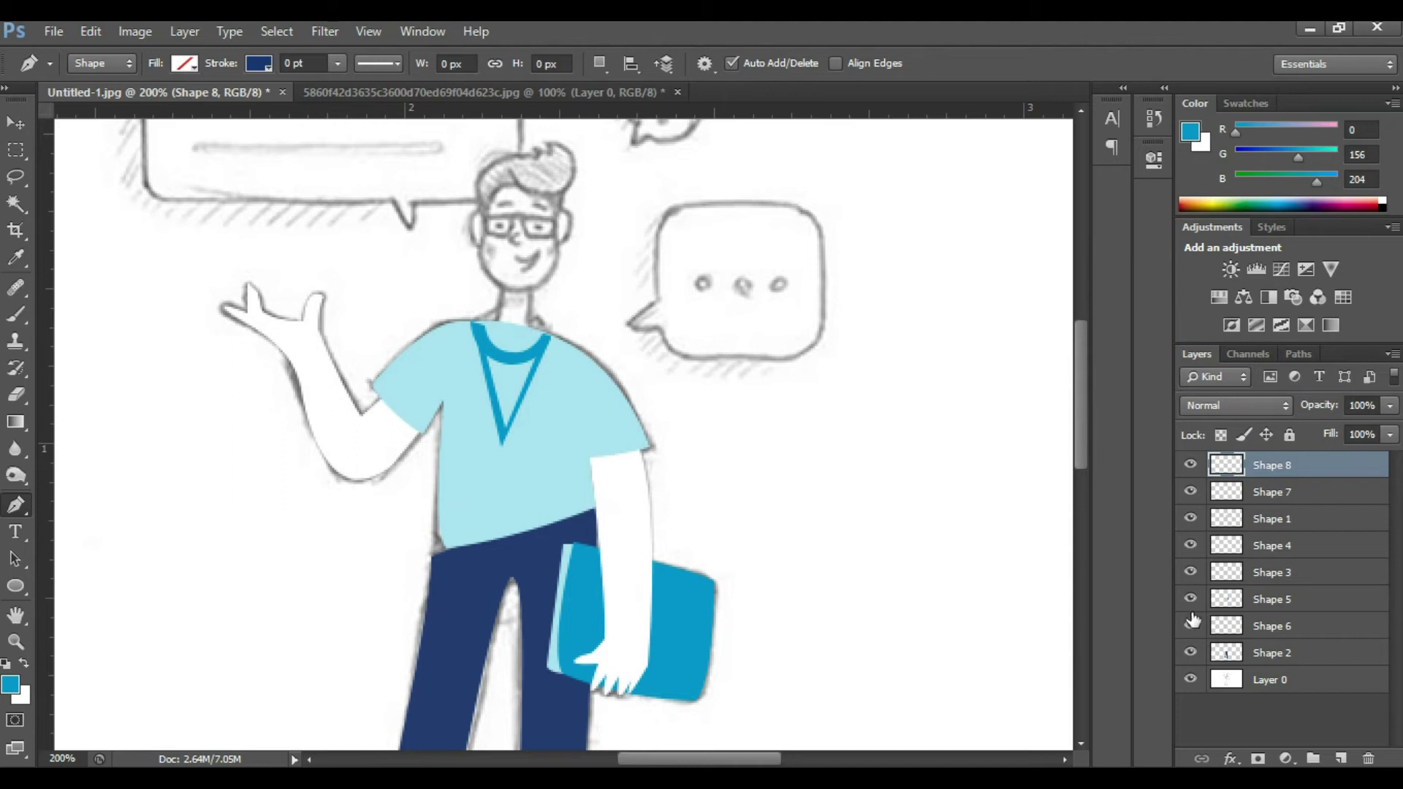
Nudge the collar and lanyard layers up and back down, checking the colouring at 100%
{"action": "left_click", "coordinate": [1271, 494], "text": "shift"}
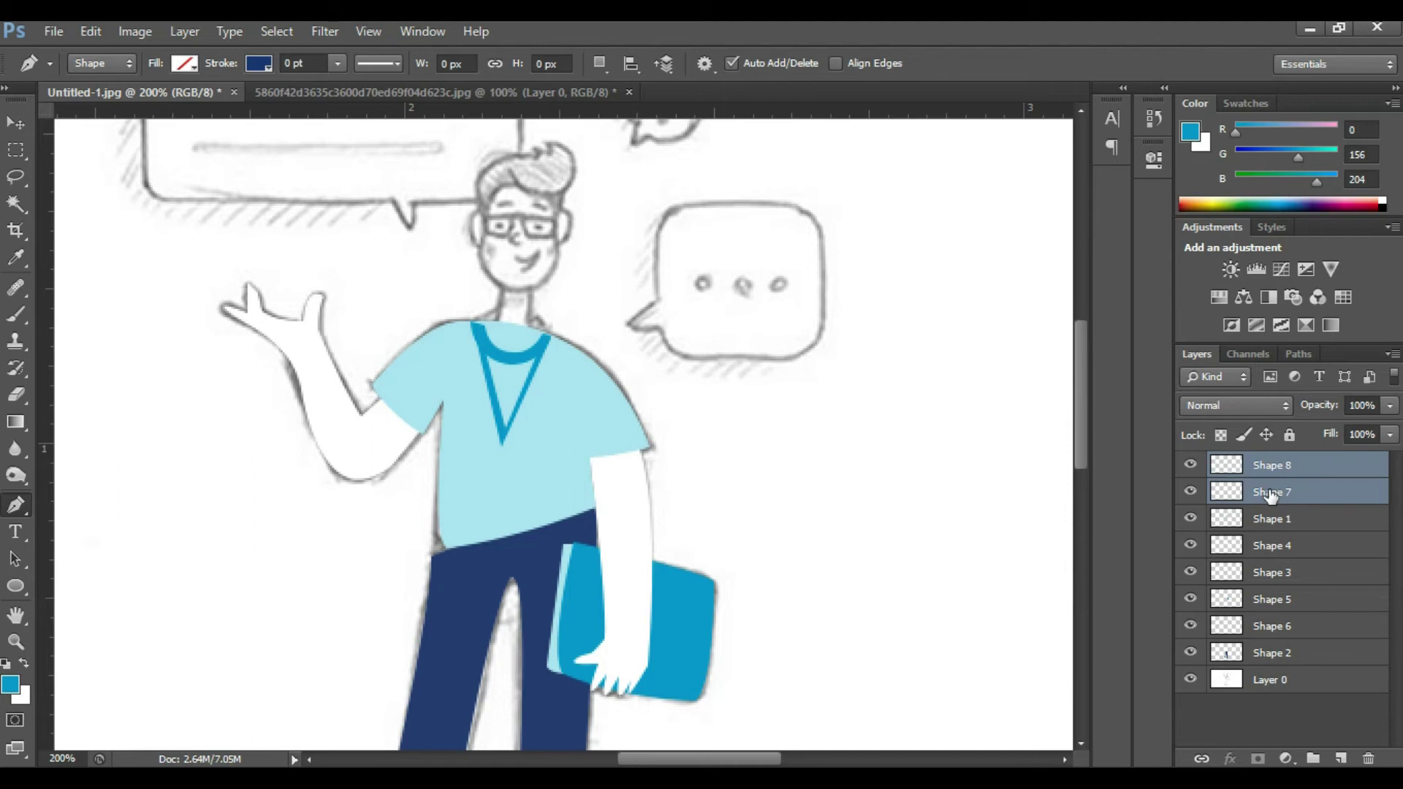
{"action": "key", "text": "v"}
{"action": "key", "text": "Up"}
{"action": "key", "text": "Up"}
{"action": "key", "text": "Up"}
{"action": "key", "text": "Down"}
{"action": "key", "text": "Down"}
{"action": "key", "text": "Down"}
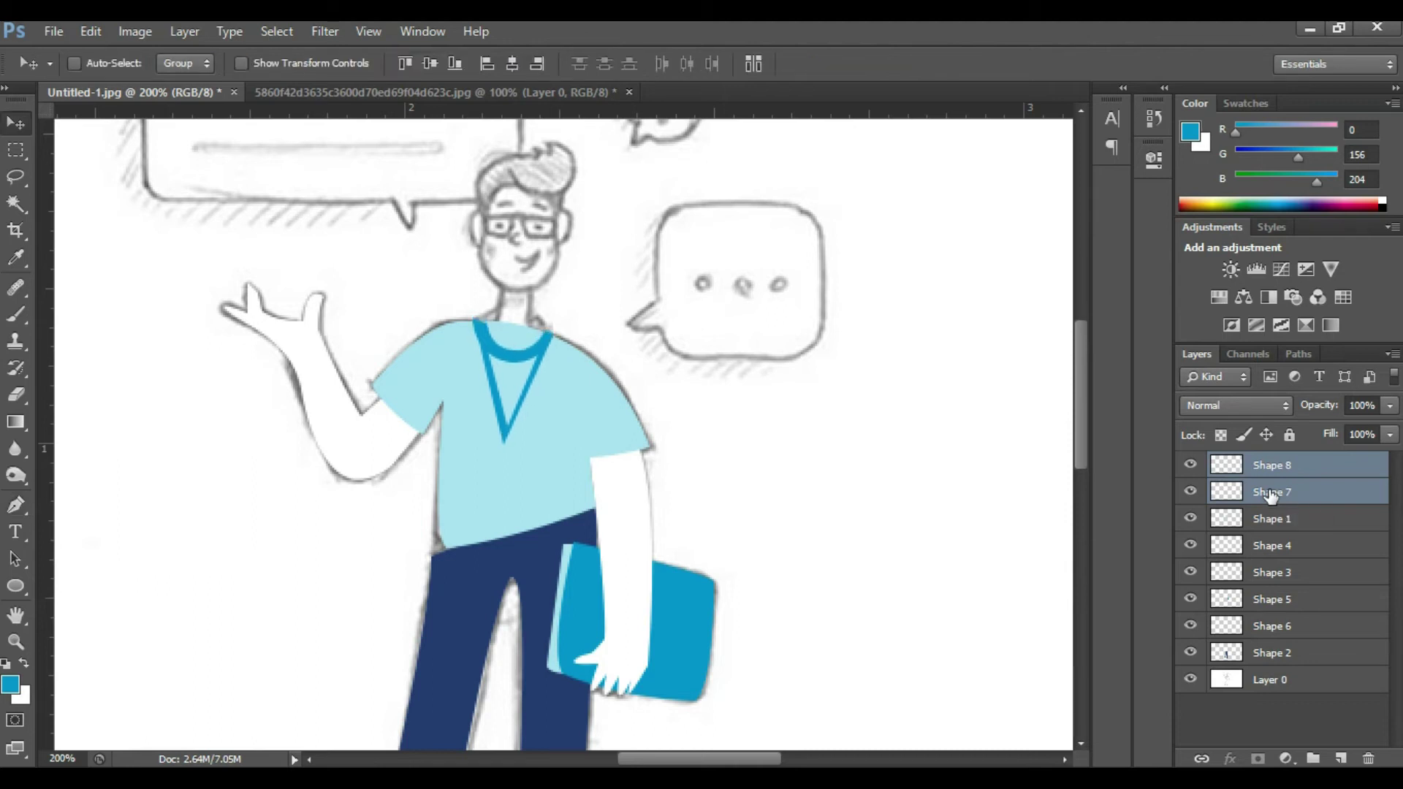
{"action": "key", "text": "ctrl+minus"}
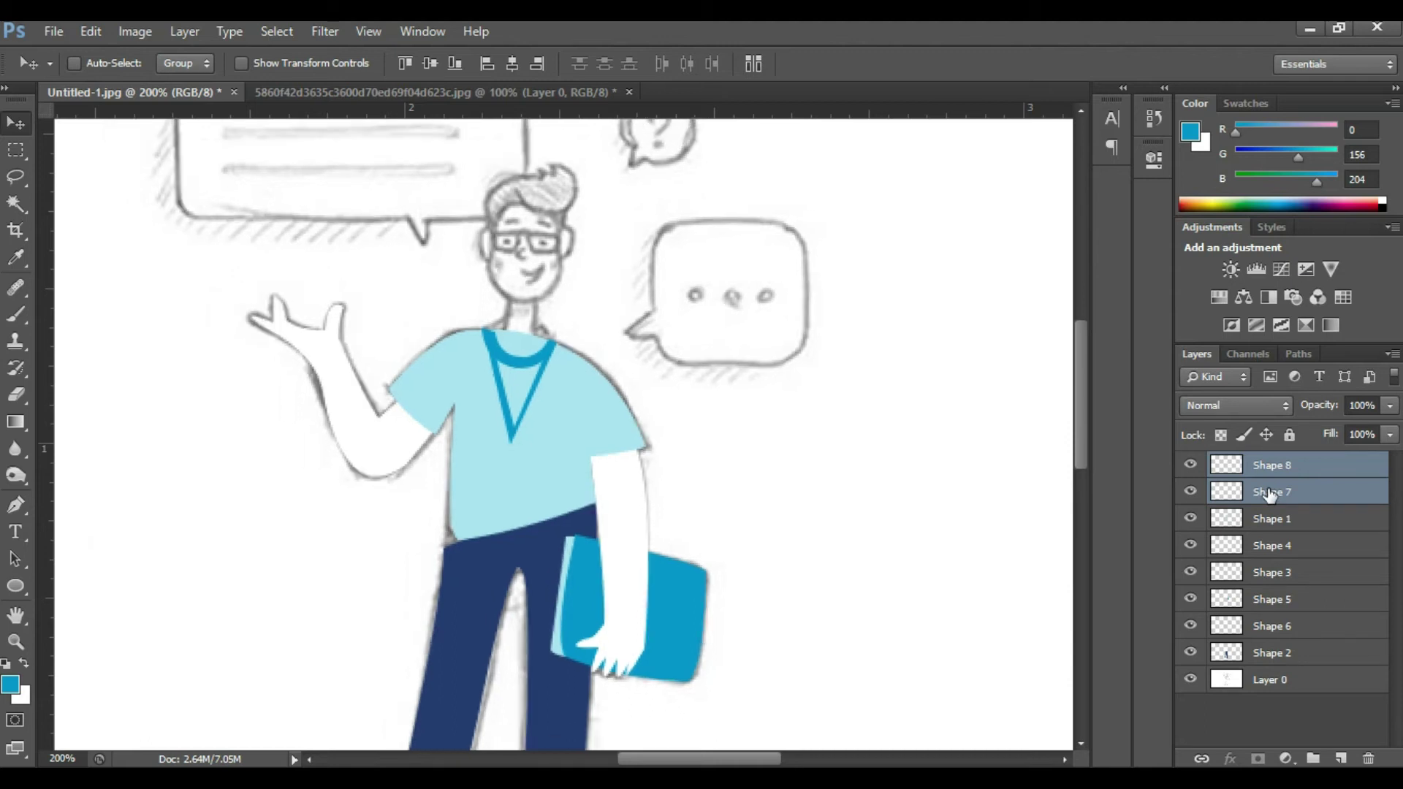
{"action": "key", "text": "ctrl+minus"}
{"action": "key", "text": "ctrl+plus"}
{"action": "key", "text": "ctrl+minus"}
{"action": "key", "text": "ctrl+plus"}
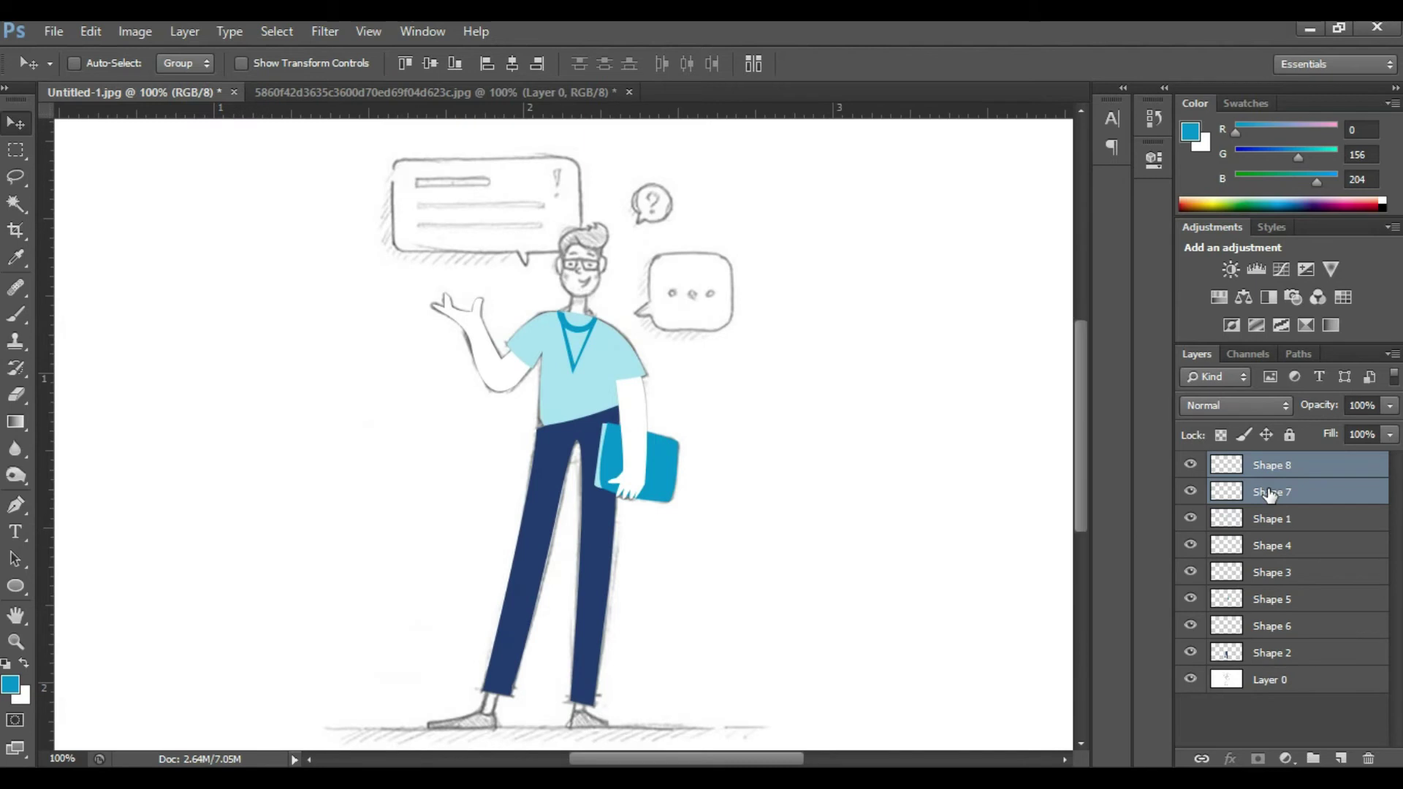
{"action": "key", "text": "ctrl+plus"}
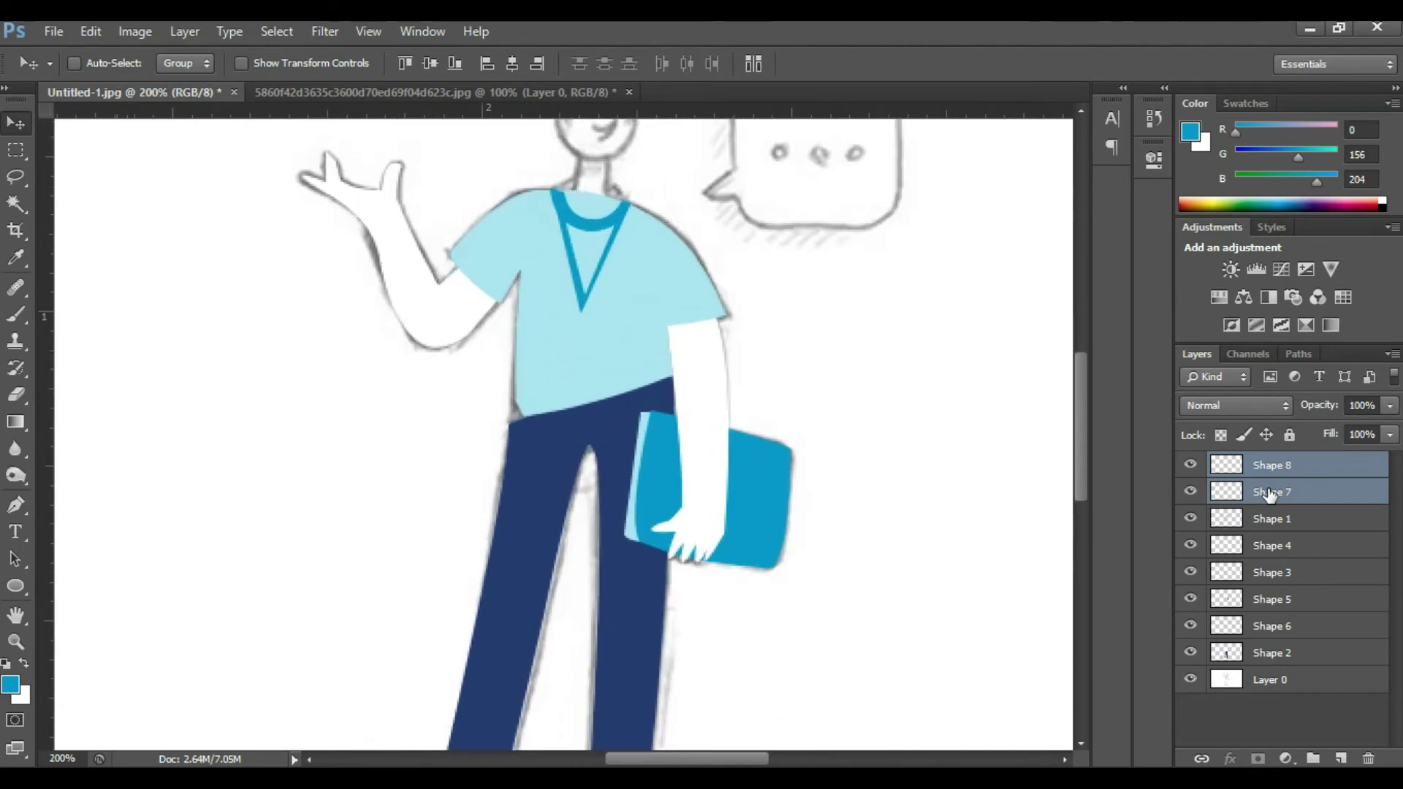
{"action": "key", "text": "ctrl+minus"}
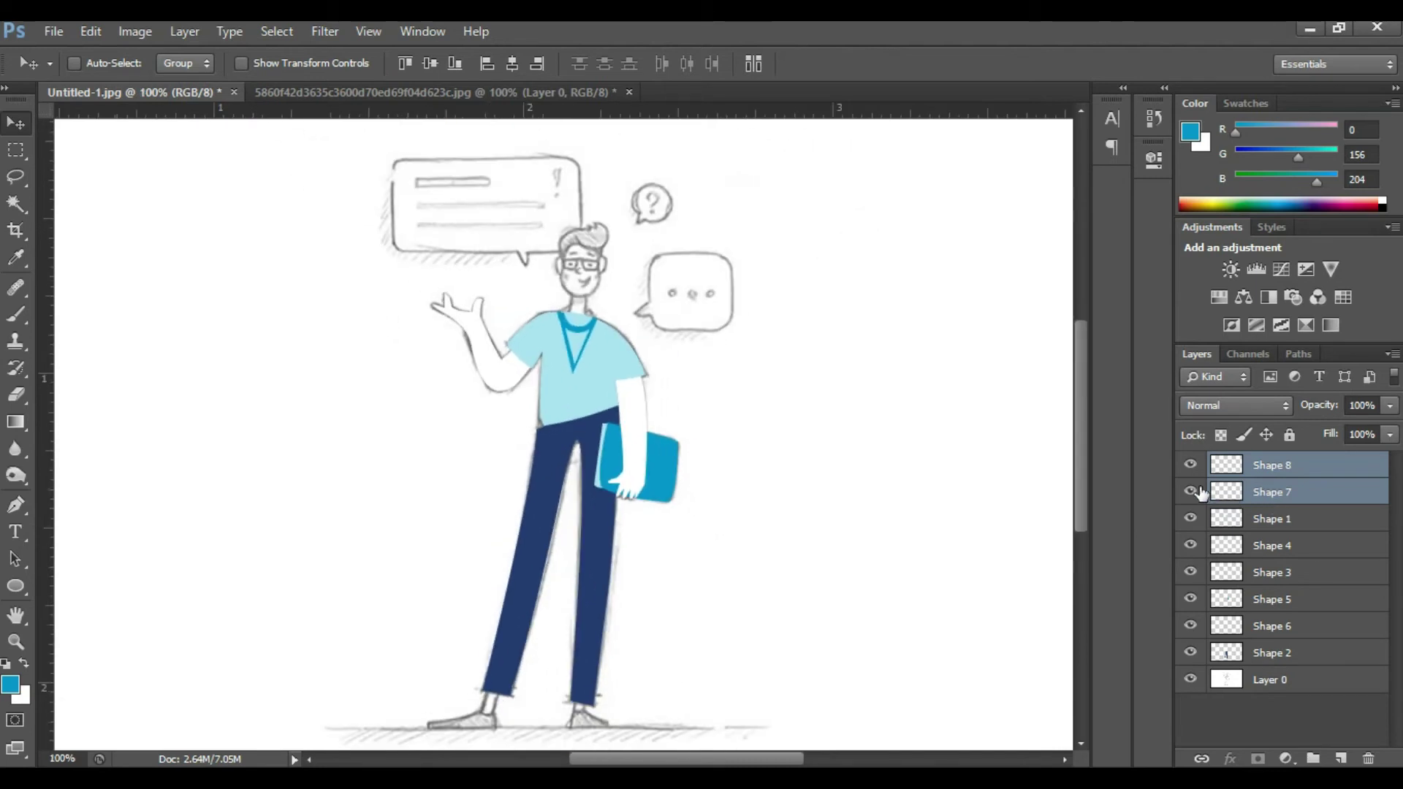
Hide the coloured layers so only the pencil sketch shows, viewing the upper body at 200%
{"action": "left_click_drag", "start_coordinate": [1190, 464], "coordinate": [1194, 656]}
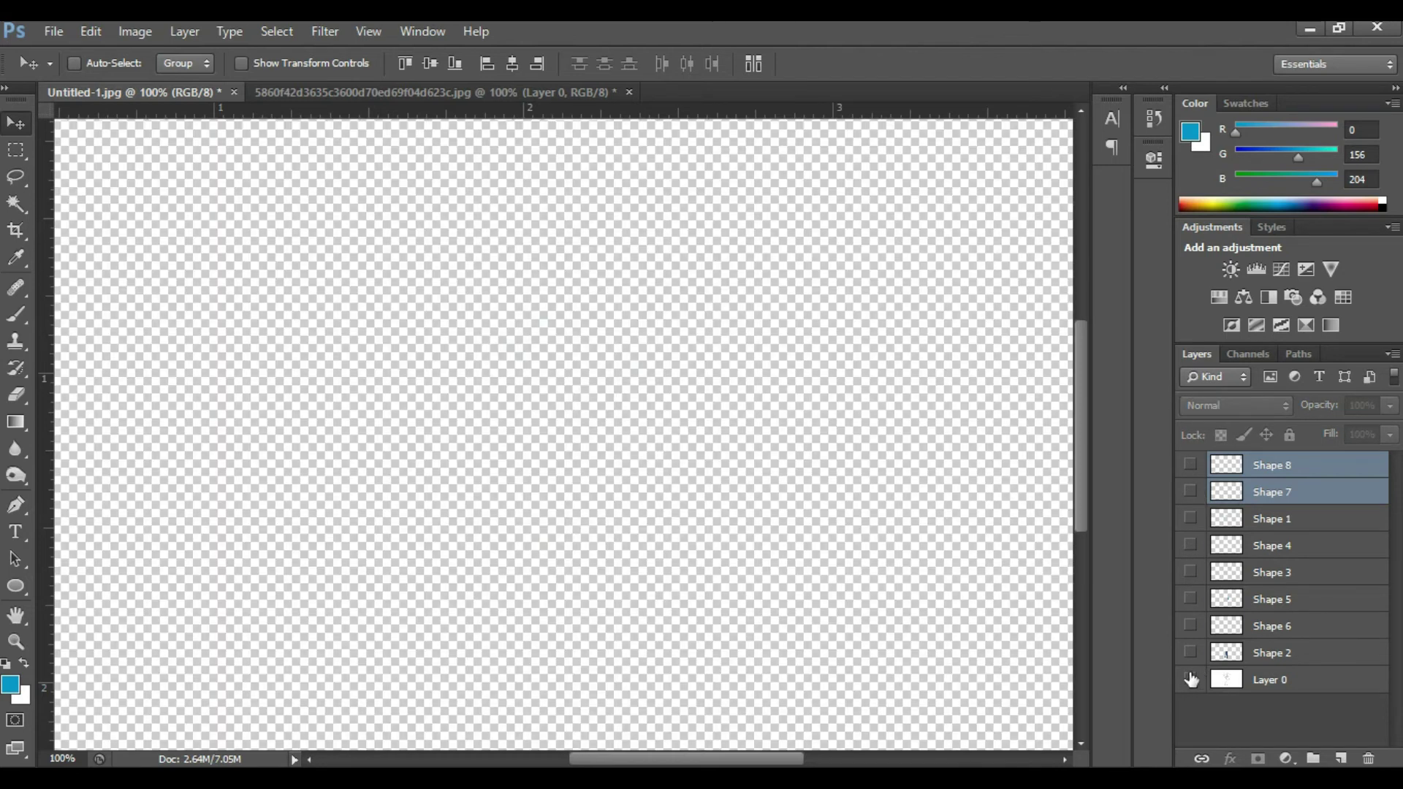
{"action": "left_click", "coordinate": [1190, 680]}
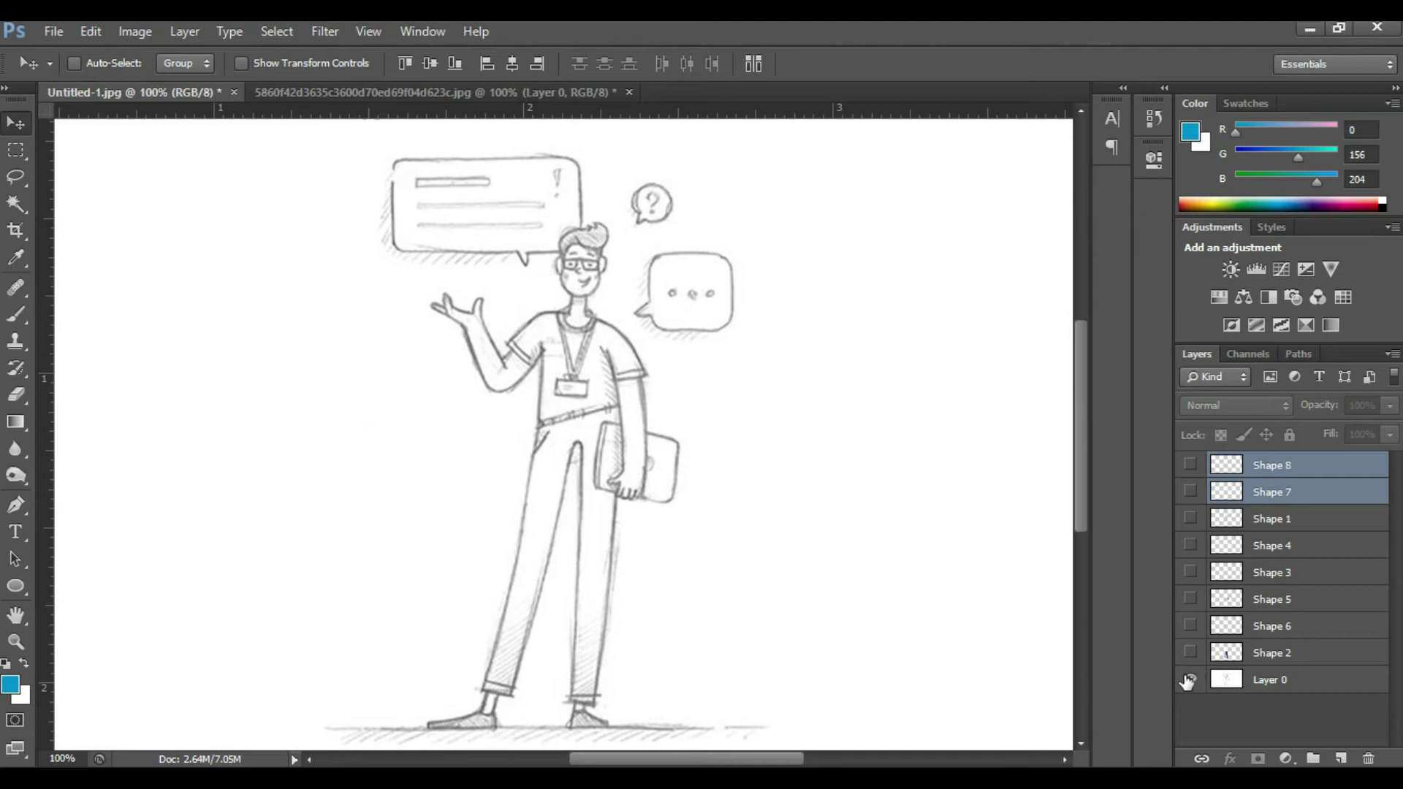
{"action": "key", "text": "ctrl+plus"}
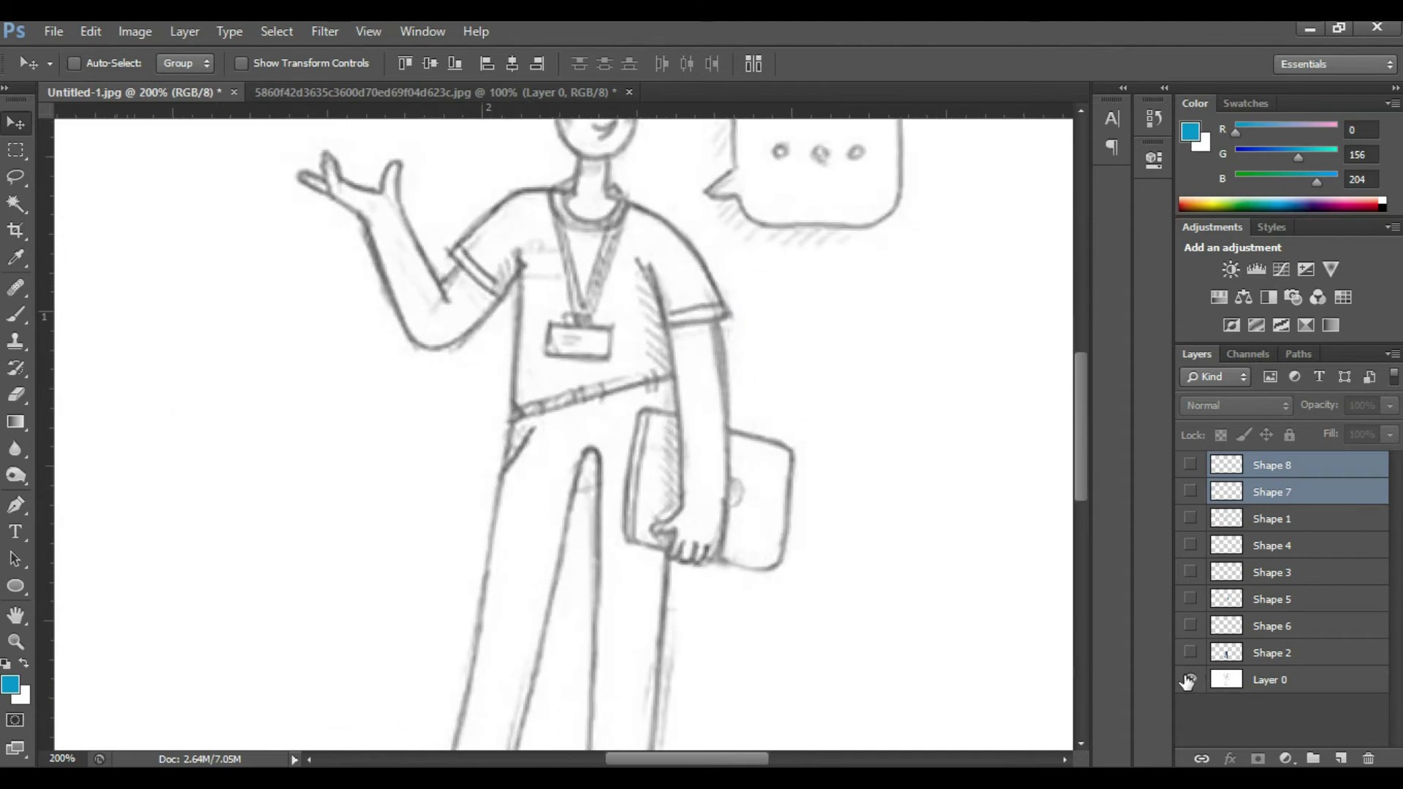
{"action": "left_click_drag", "start_coordinate": [742, 326], "coordinate": [720, 492]}
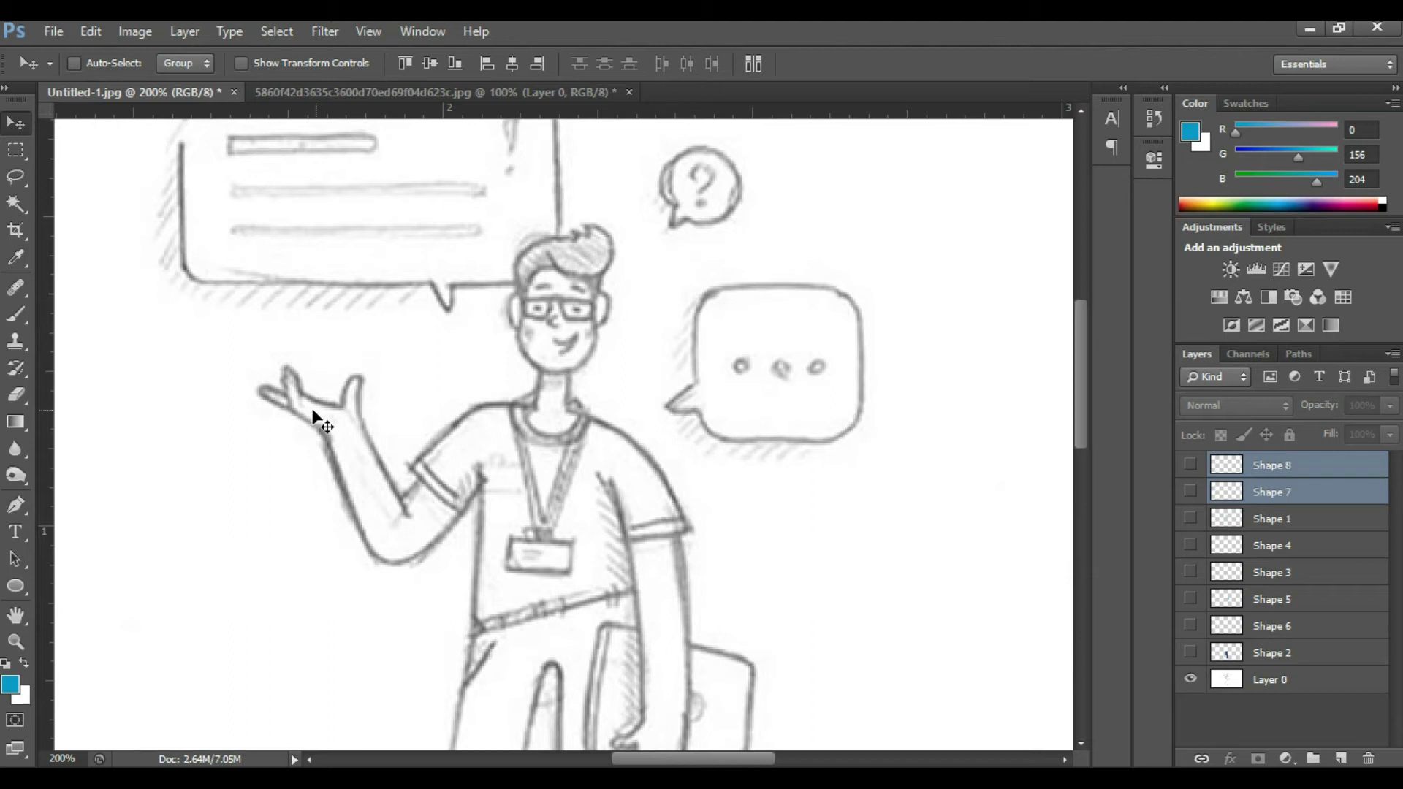
Outline a band along the raised arm's sleeve cuff with the Pen tool
{"action": "left_click", "coordinate": [22, 495]}
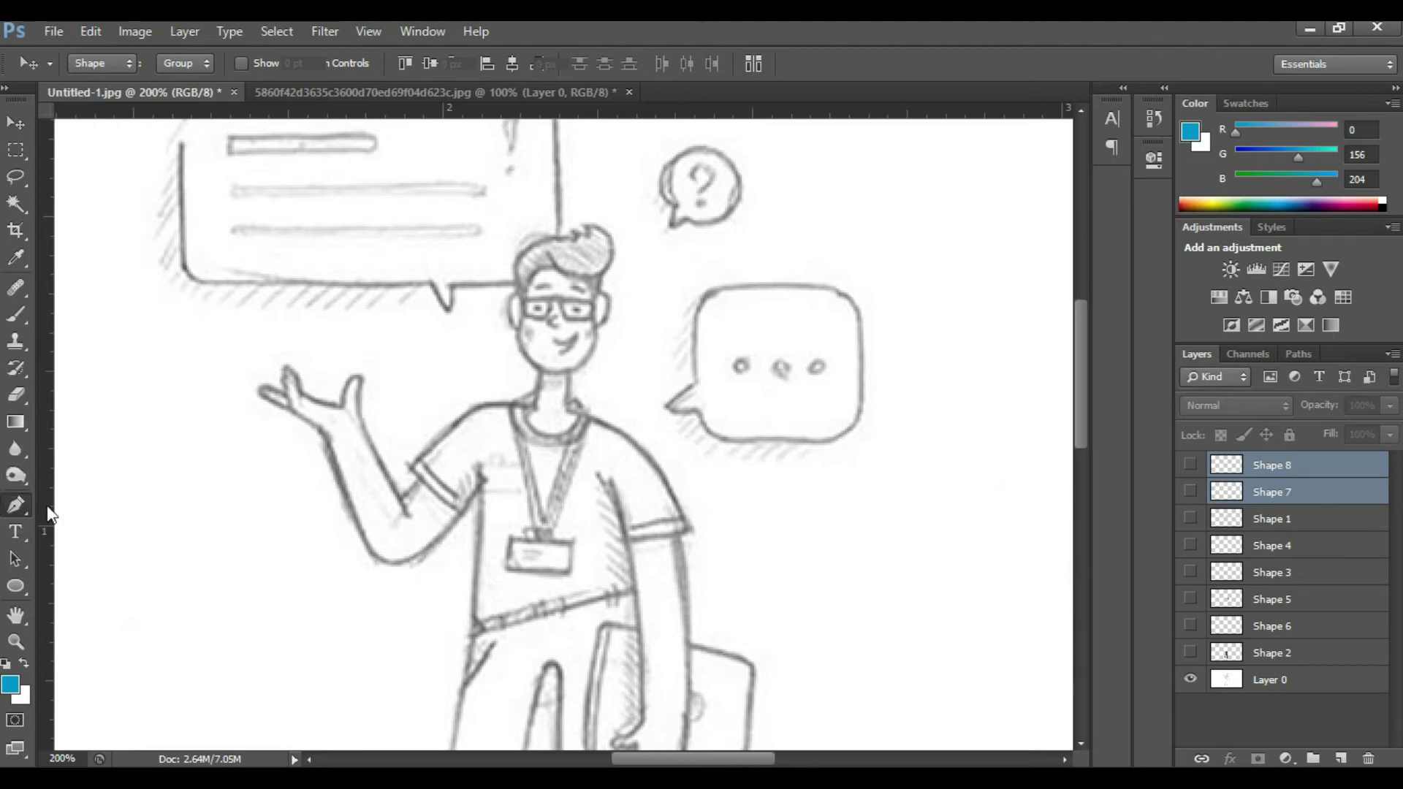
{"action": "left_click", "coordinate": [422, 465]}
{"action": "left_click", "coordinate": [470, 504]}
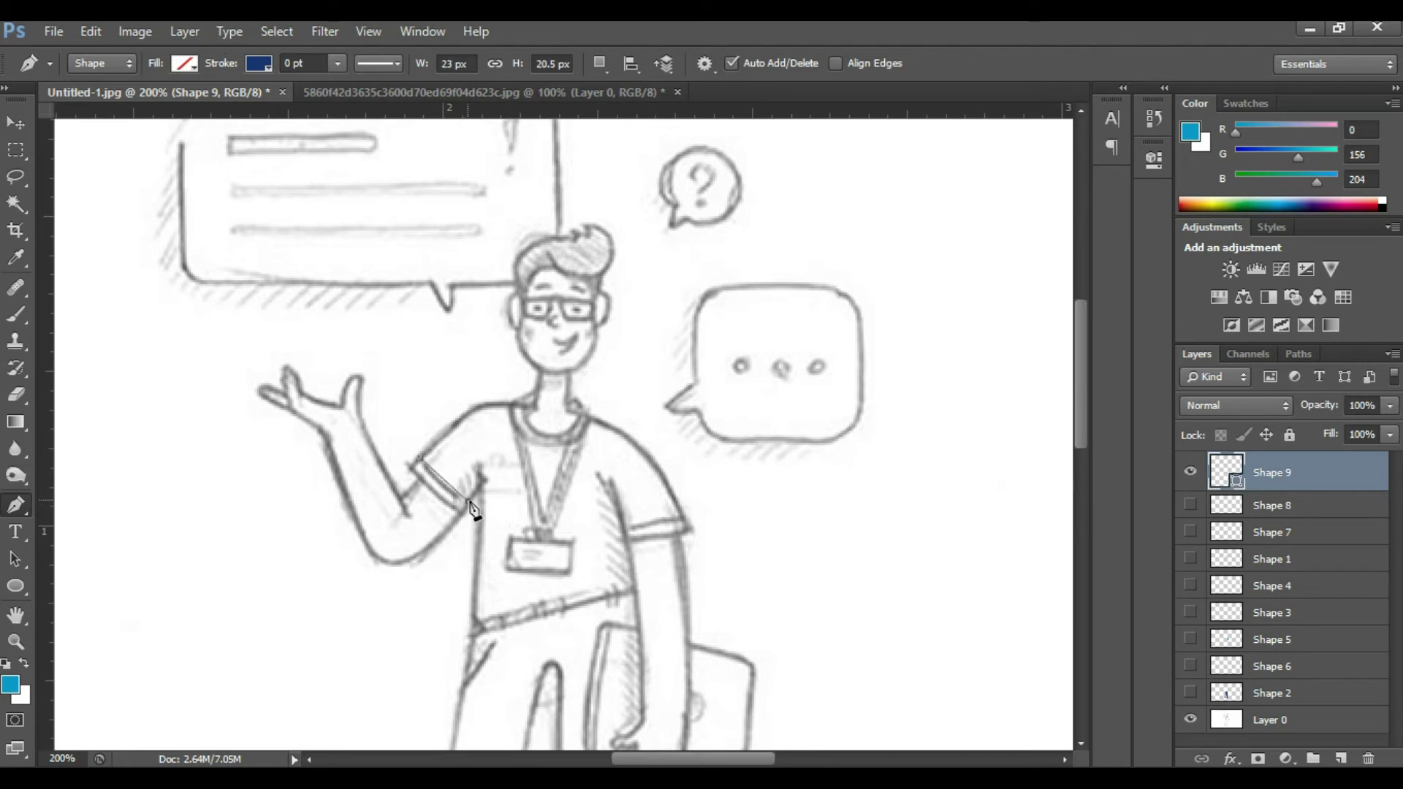
{"action": "left_click", "coordinate": [485, 508]}
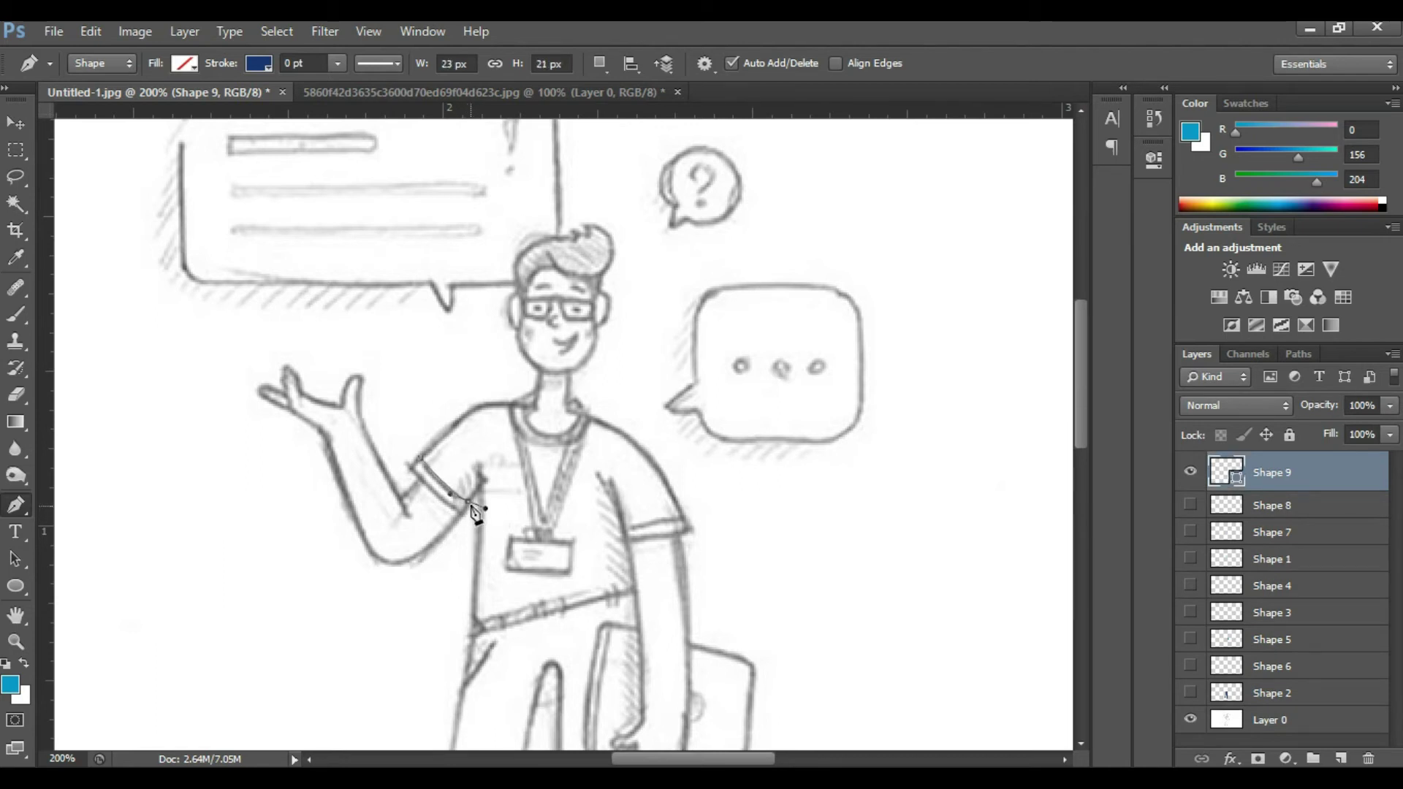
{"action": "key", "text": "ctrl+z"}
{"action": "left_click", "coordinate": [422, 490]}
{"action": "left_click", "coordinate": [417, 472]}
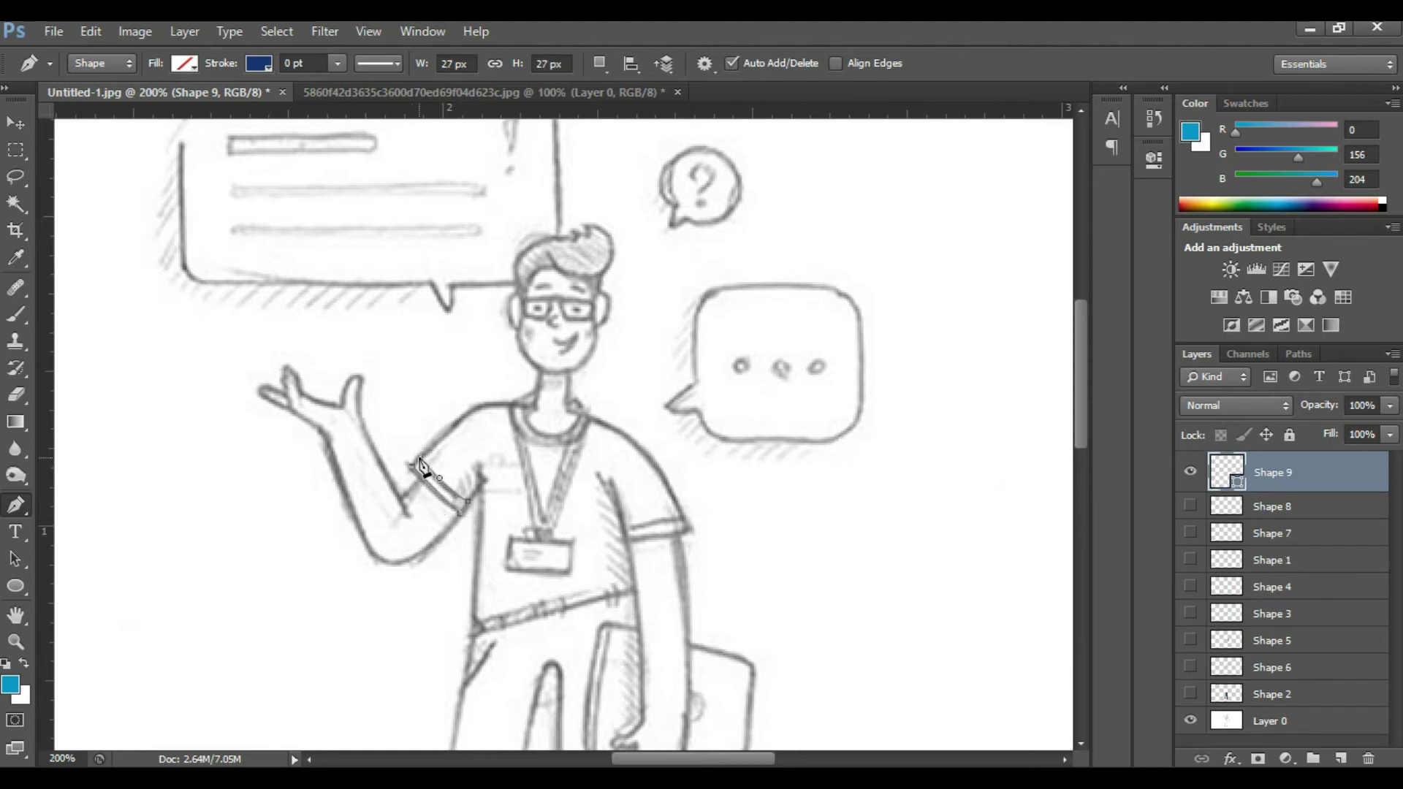
{"action": "key", "text": "Return"}
Fill the sleeve band with the recent bright blue swatch
{"action": "left_click", "coordinate": [26, 264]}
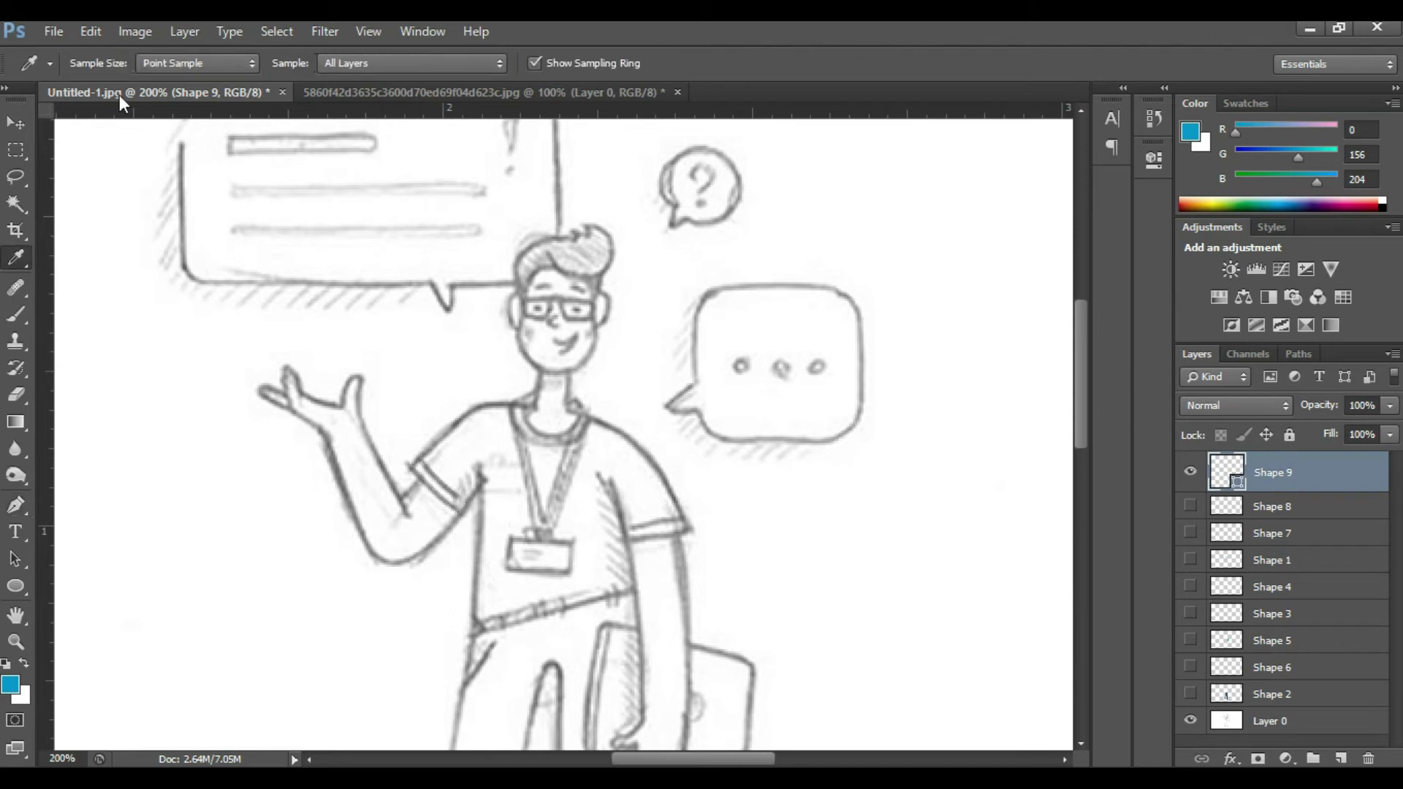
{"action": "left_click", "coordinate": [16, 504]}
{"action": "left_click", "coordinate": [183, 64]}
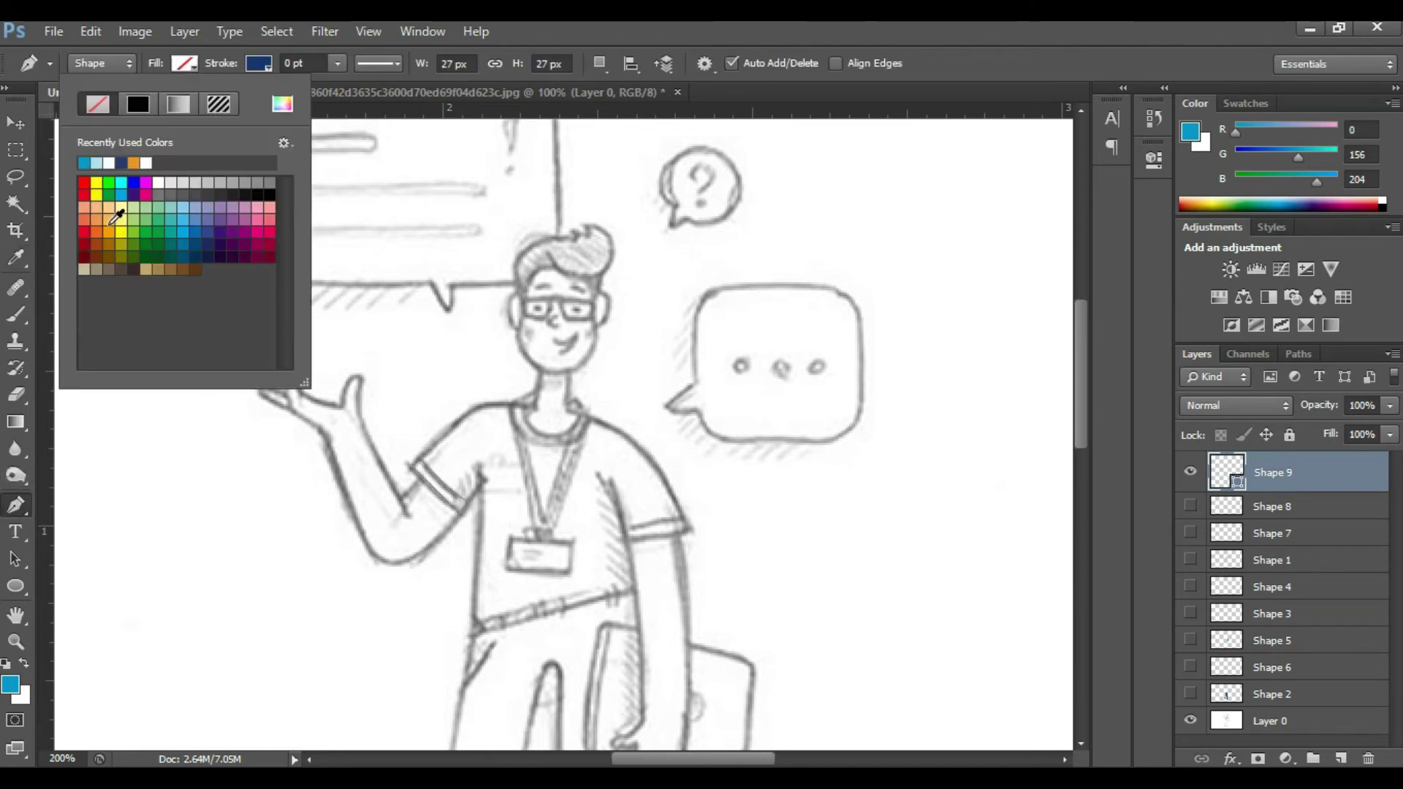
{"action": "left_click", "coordinate": [85, 162]}
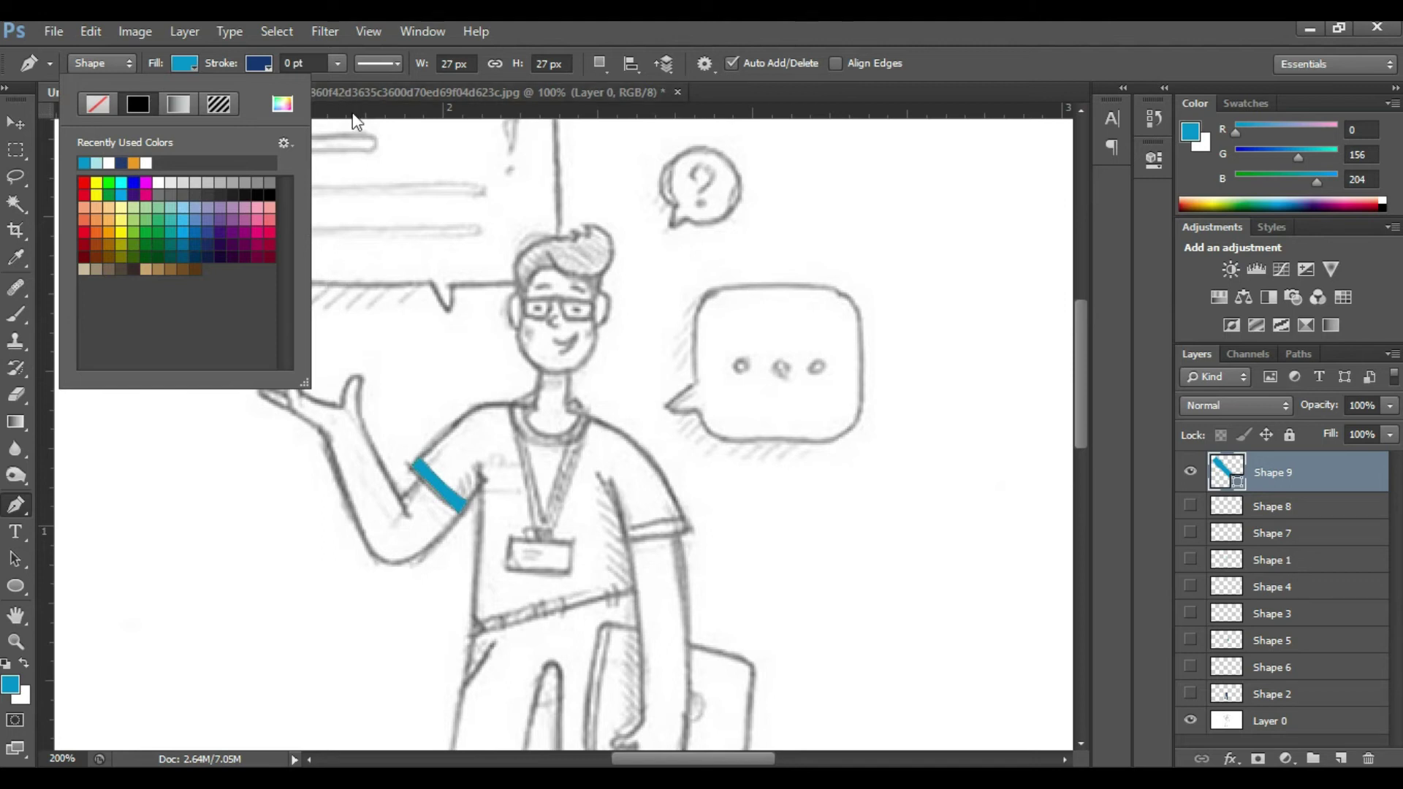
{"action": "left_click", "coordinate": [1045, 35]}
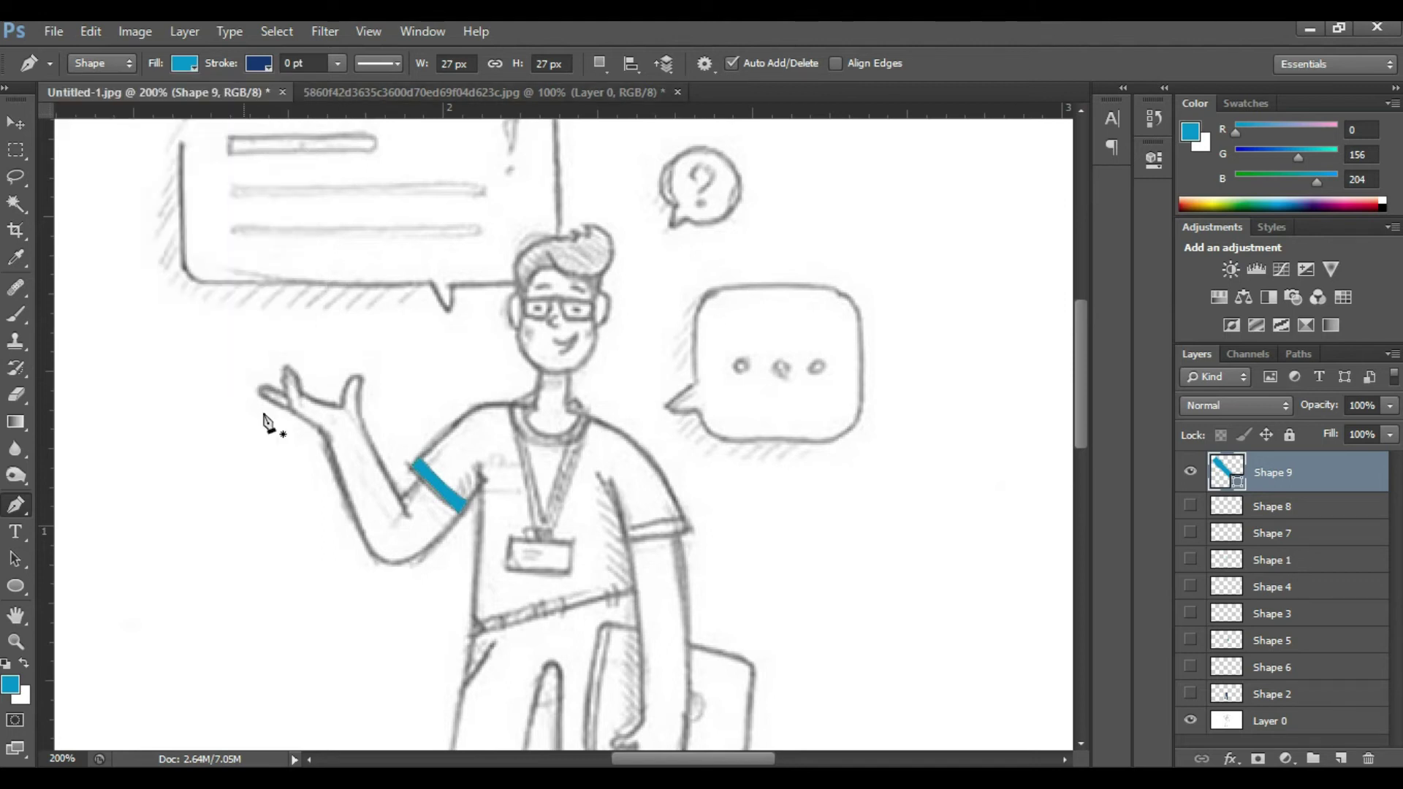
Draw a matching blue band across the other sleeve's cuff
{"action": "left_click", "coordinate": [626, 527]}
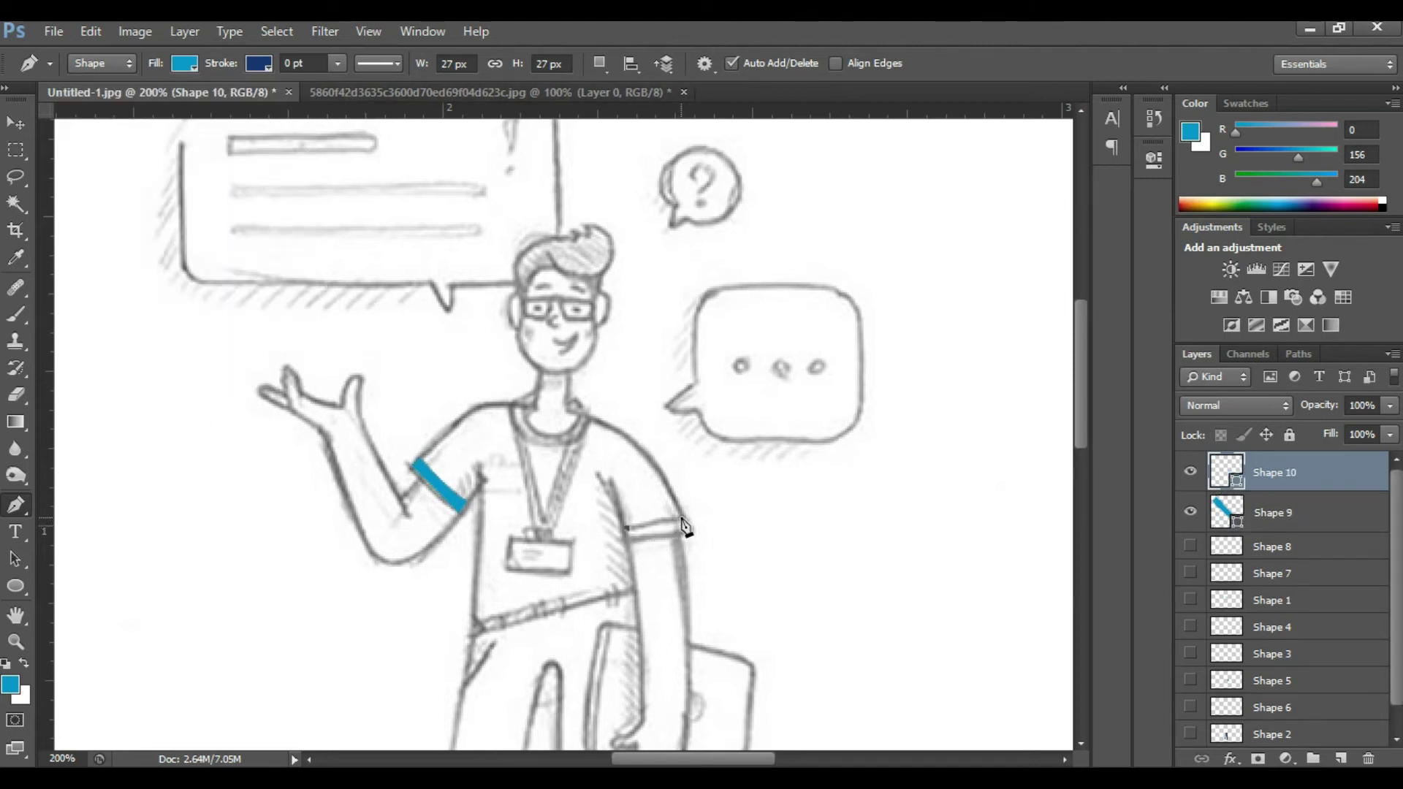
{"action": "left_click", "coordinate": [690, 528]}
{"action": "left_click", "coordinate": [631, 539]}
{"action": "left_click", "coordinate": [628, 530]}
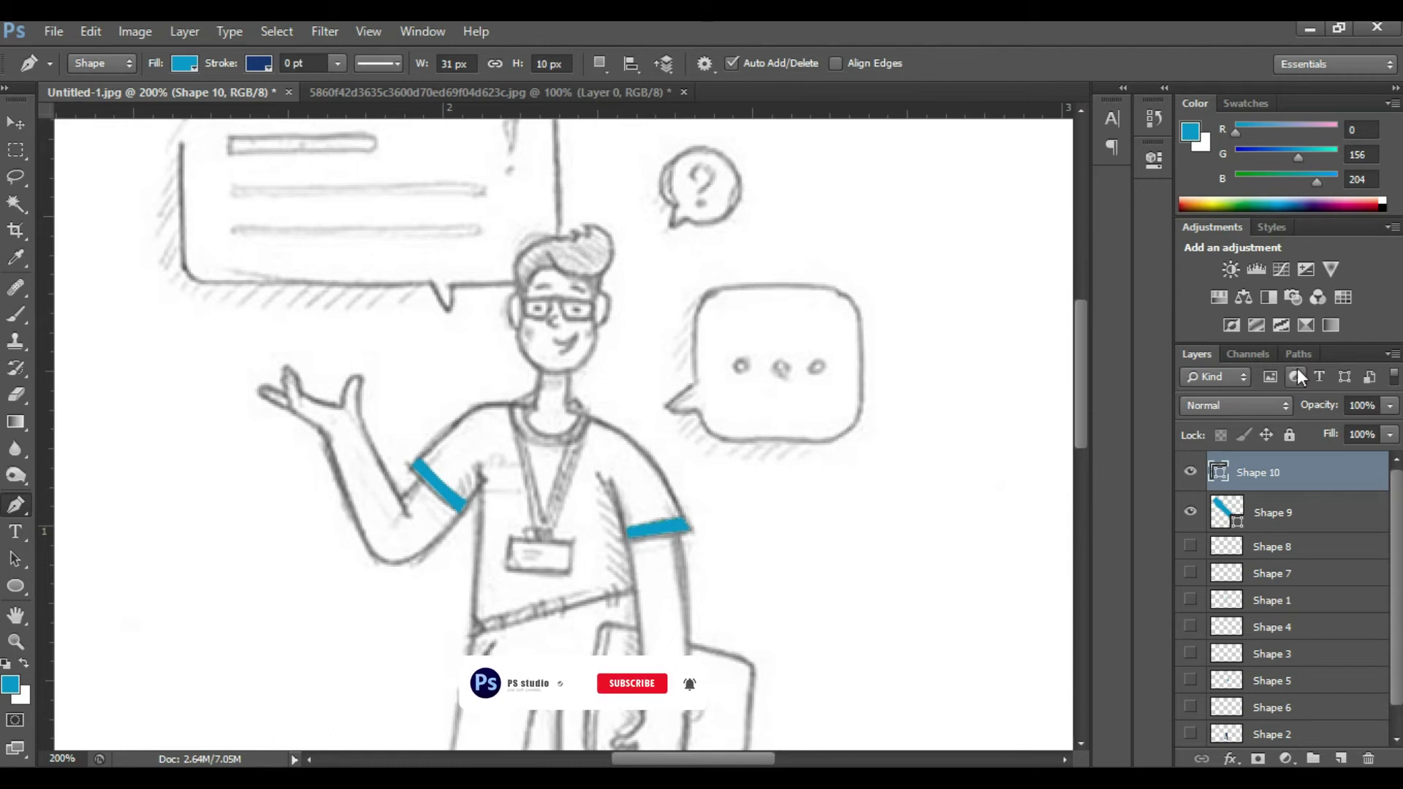
Rasterize both sleeve band layers, show the colour layers to check, then hide them all
{"action": "right_click", "coordinate": [1270, 466]}
{"action": "left_click", "coordinate": [1100, 287]}
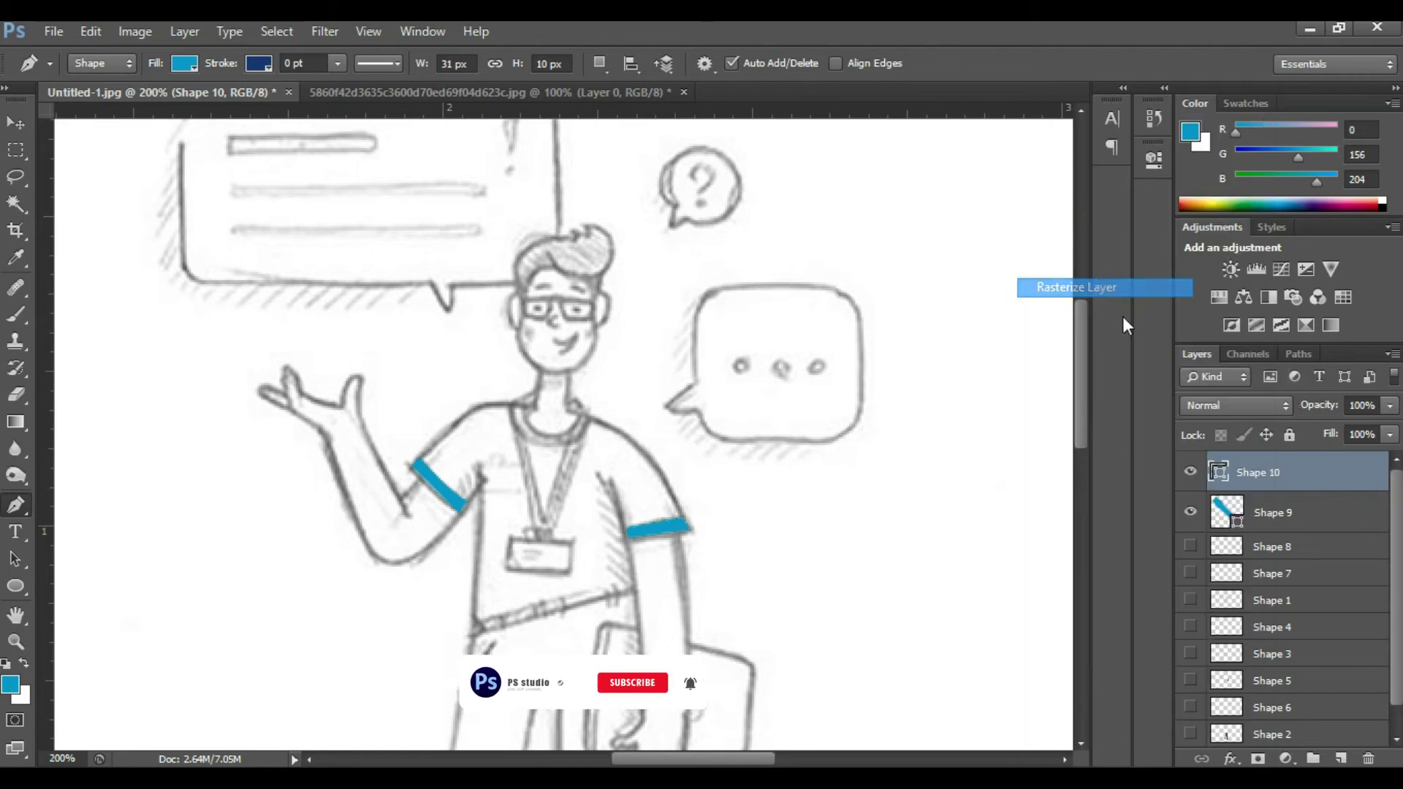
{"action": "right_click", "coordinate": [1268, 492]}
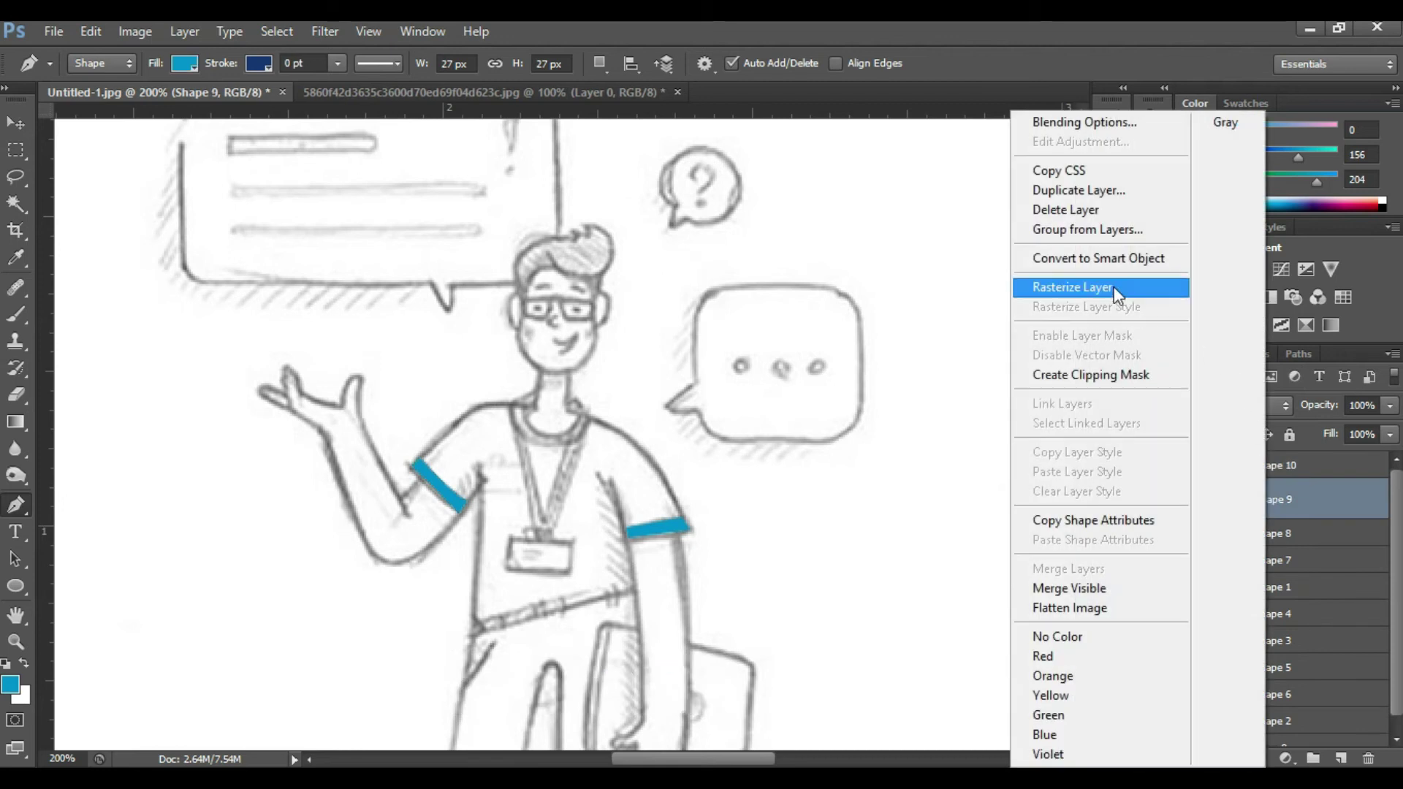
{"action": "left_click", "coordinate": [1114, 287]}
{"action": "left_click_drag", "start_coordinate": [1192, 523], "coordinate": [1196, 693]}
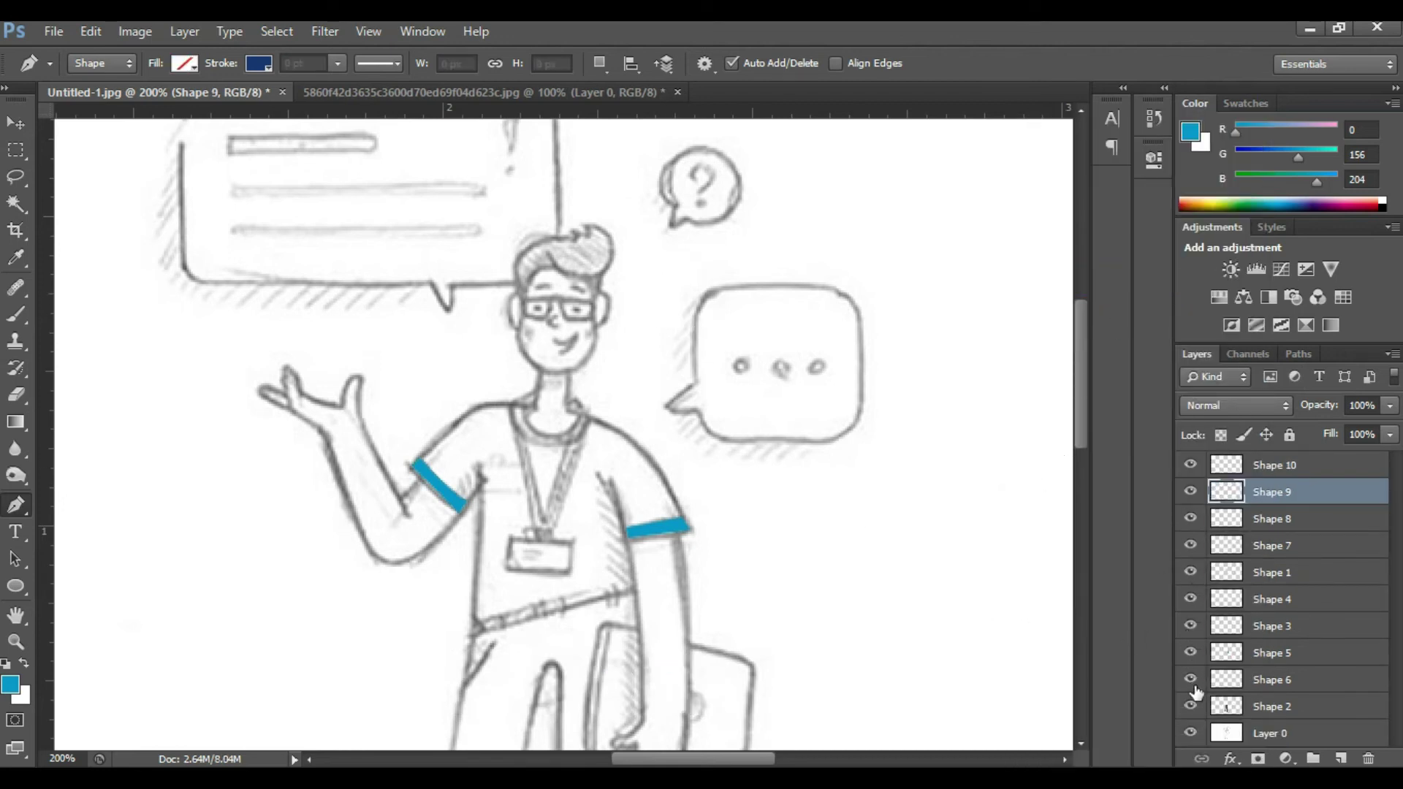
{"action": "scroll", "coordinate": [701, 424], "scroll_direction": "down", "scroll_amount": 2}
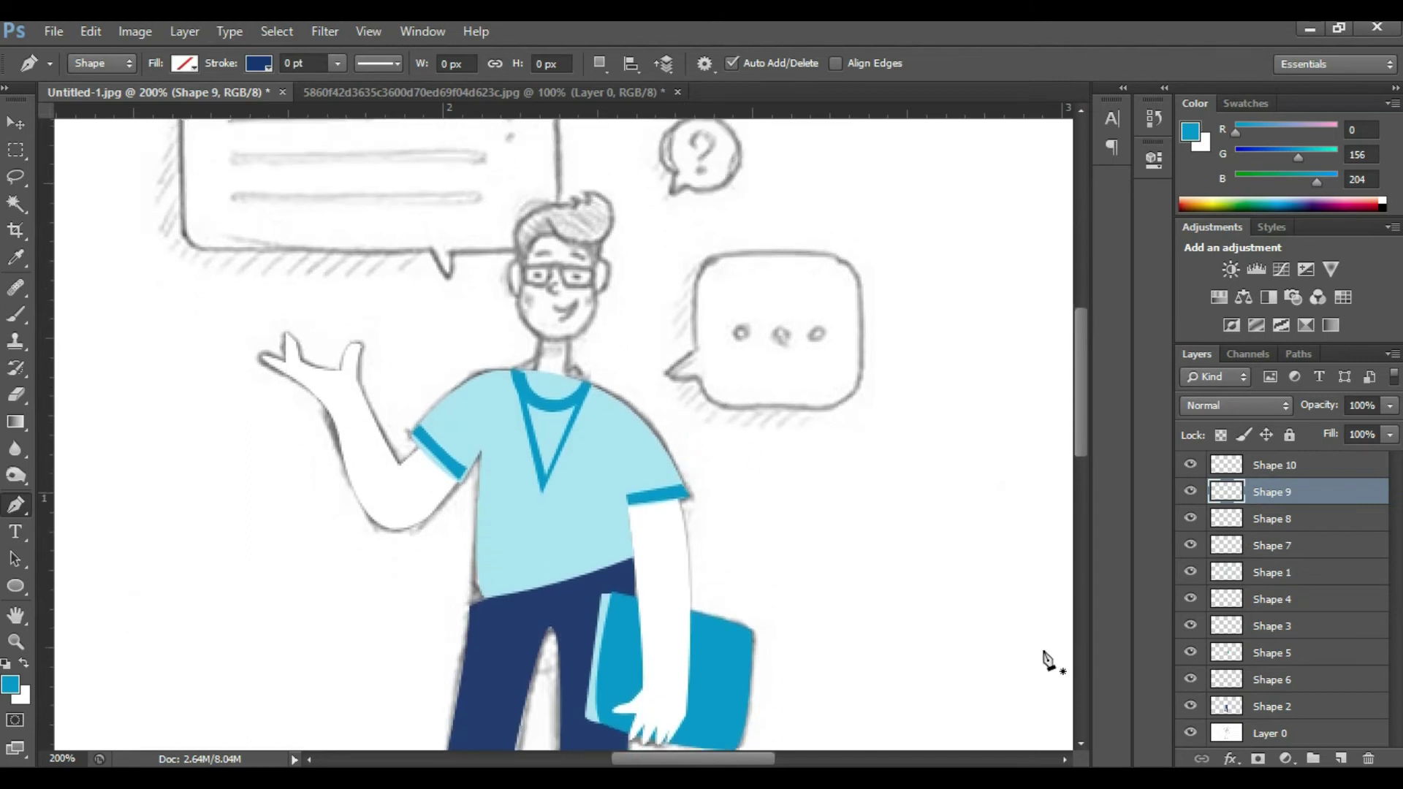
{"action": "left_click_drag", "start_coordinate": [1192, 707], "coordinate": [1188, 460]}
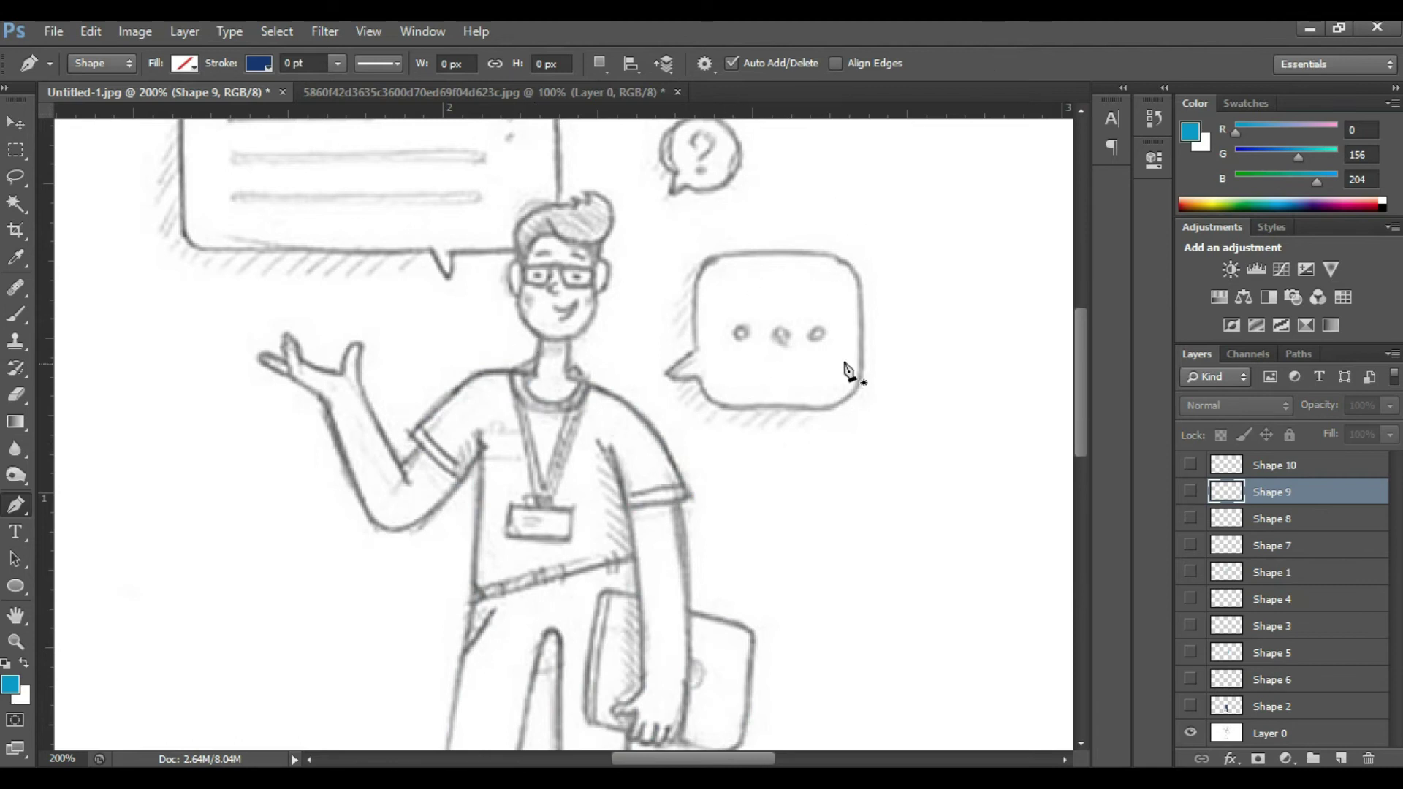
Zoom to 200% on the head and start the outline along the collar and neckline
{"action": "key", "text": "ctrl+plus"}
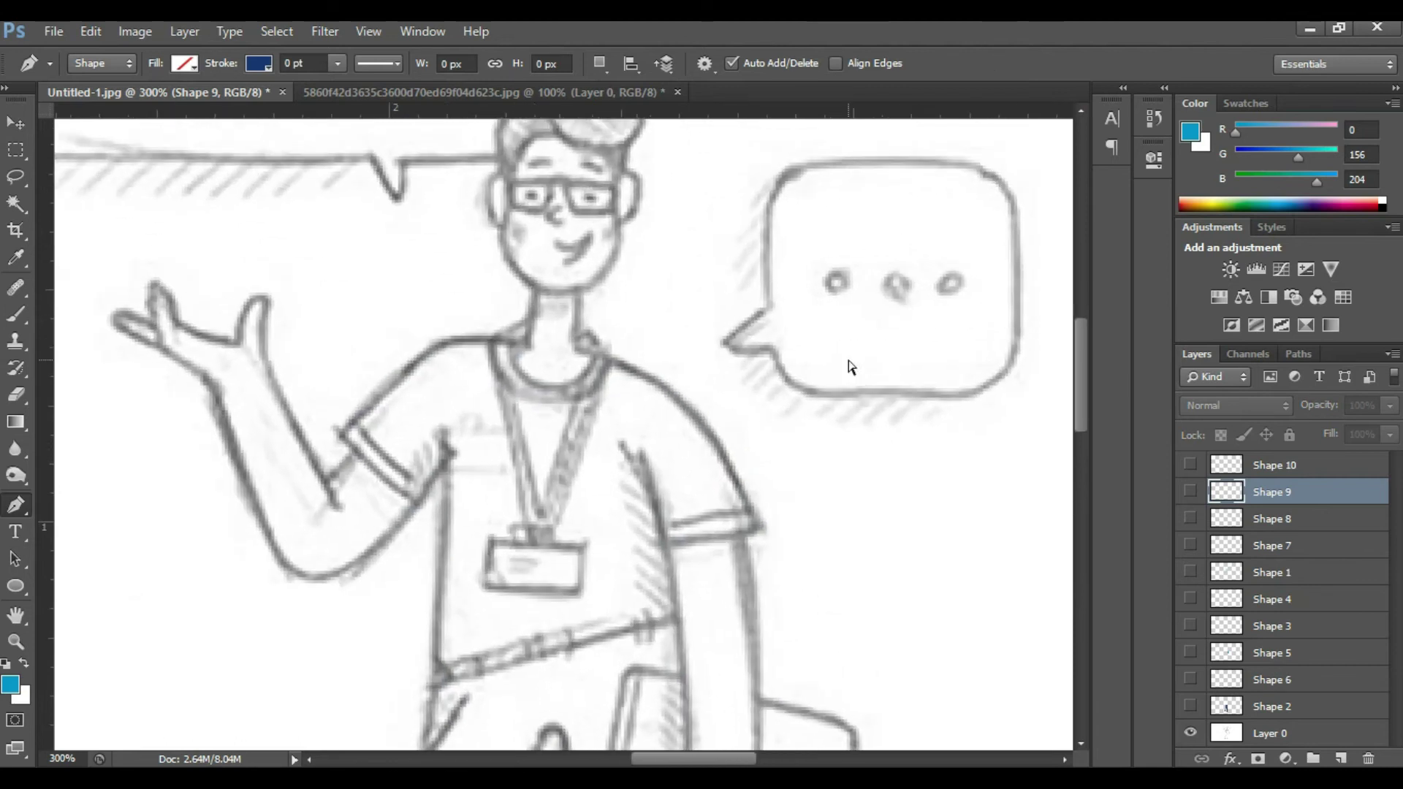
{"action": "key", "text": "ctrl+minus"}
{"action": "key", "text": "ctrl+minus"}
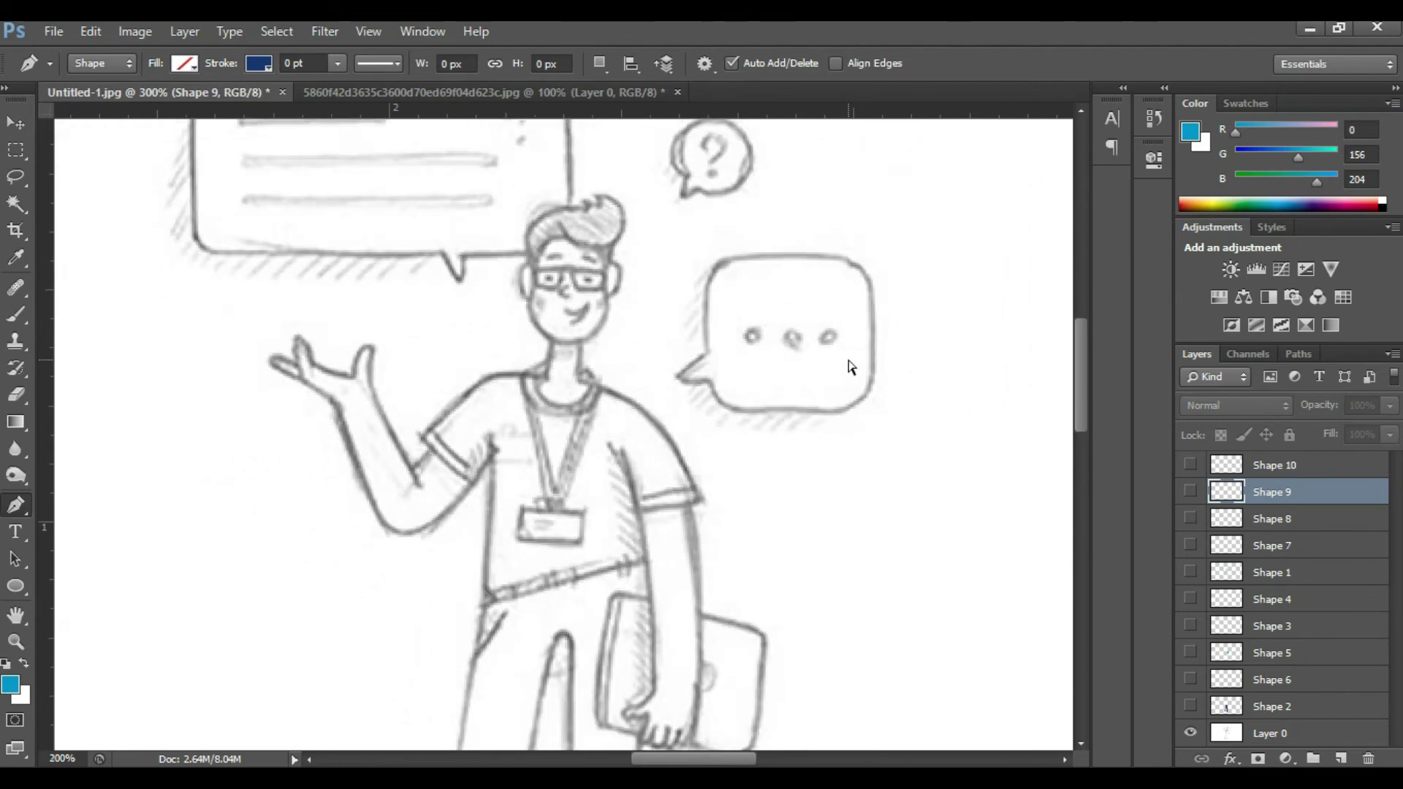
{"action": "key", "text": "ctrl+minus"}
{"action": "key", "text": "ctrl+minus"}
{"action": "key", "text": "ctrl+plus"}
{"action": "key", "text": "ctrl+plus"}
{"action": "key", "text": "ctrl+plus"}
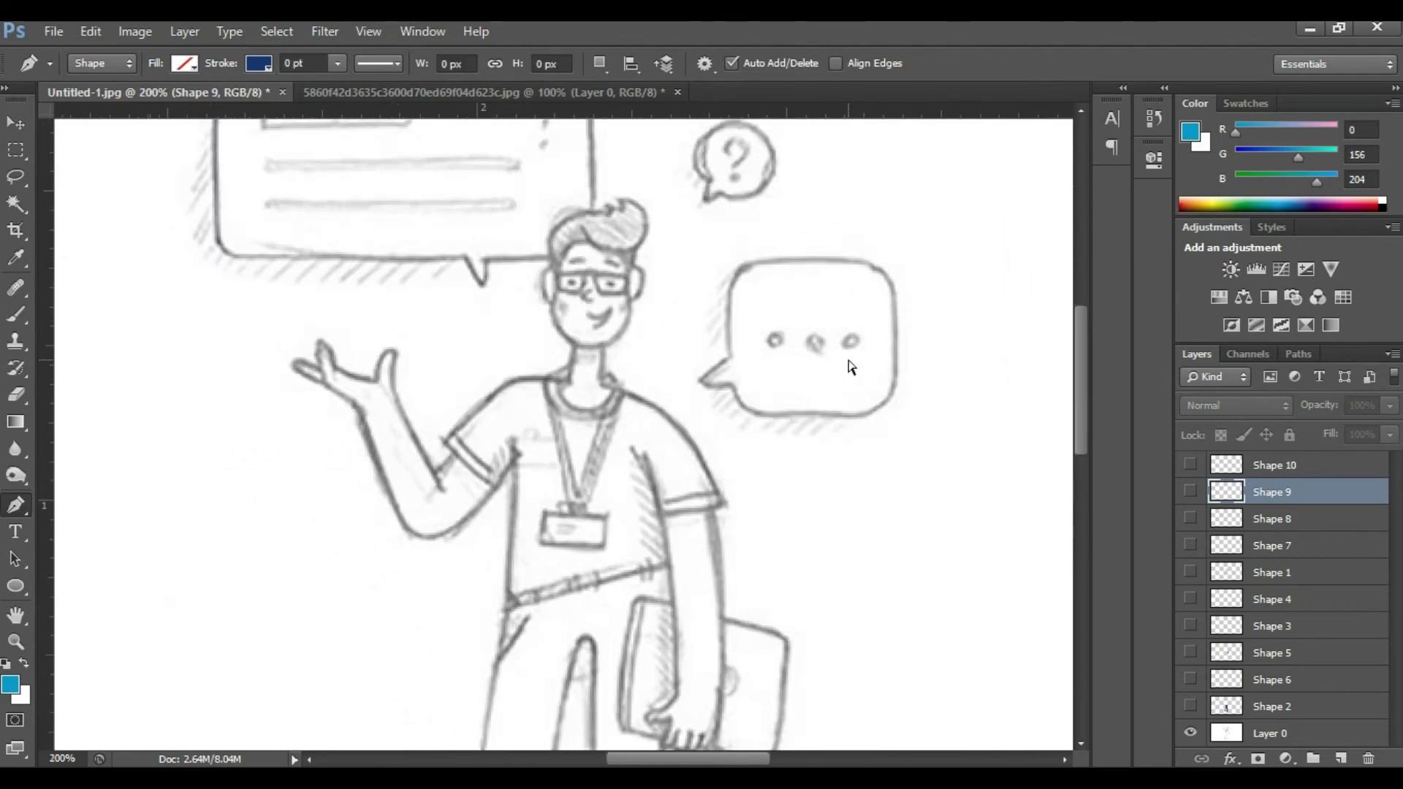
{"action": "left_click_drag", "start_coordinate": [584, 296], "coordinate": [578, 335]}
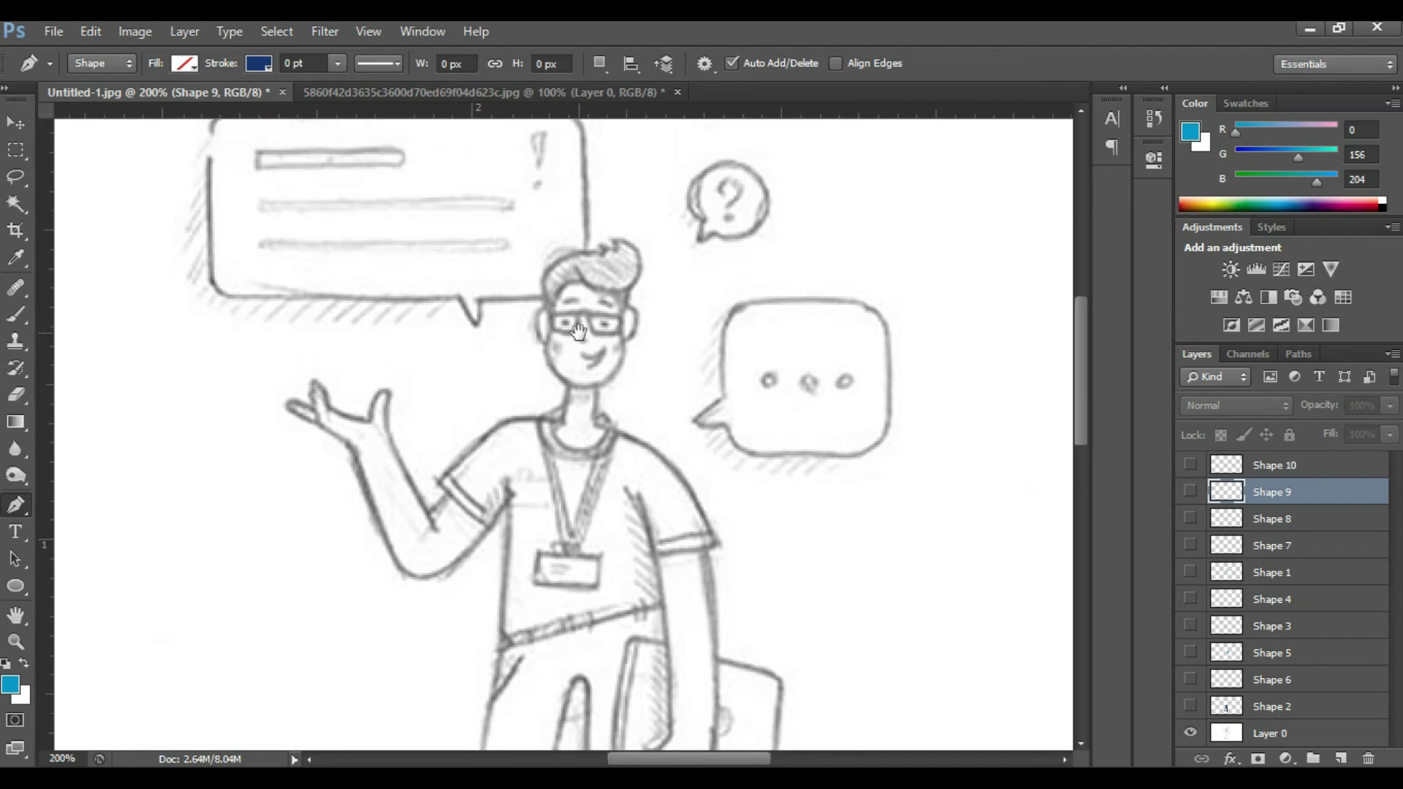
{"action": "key", "text": "ctrl+minus"}
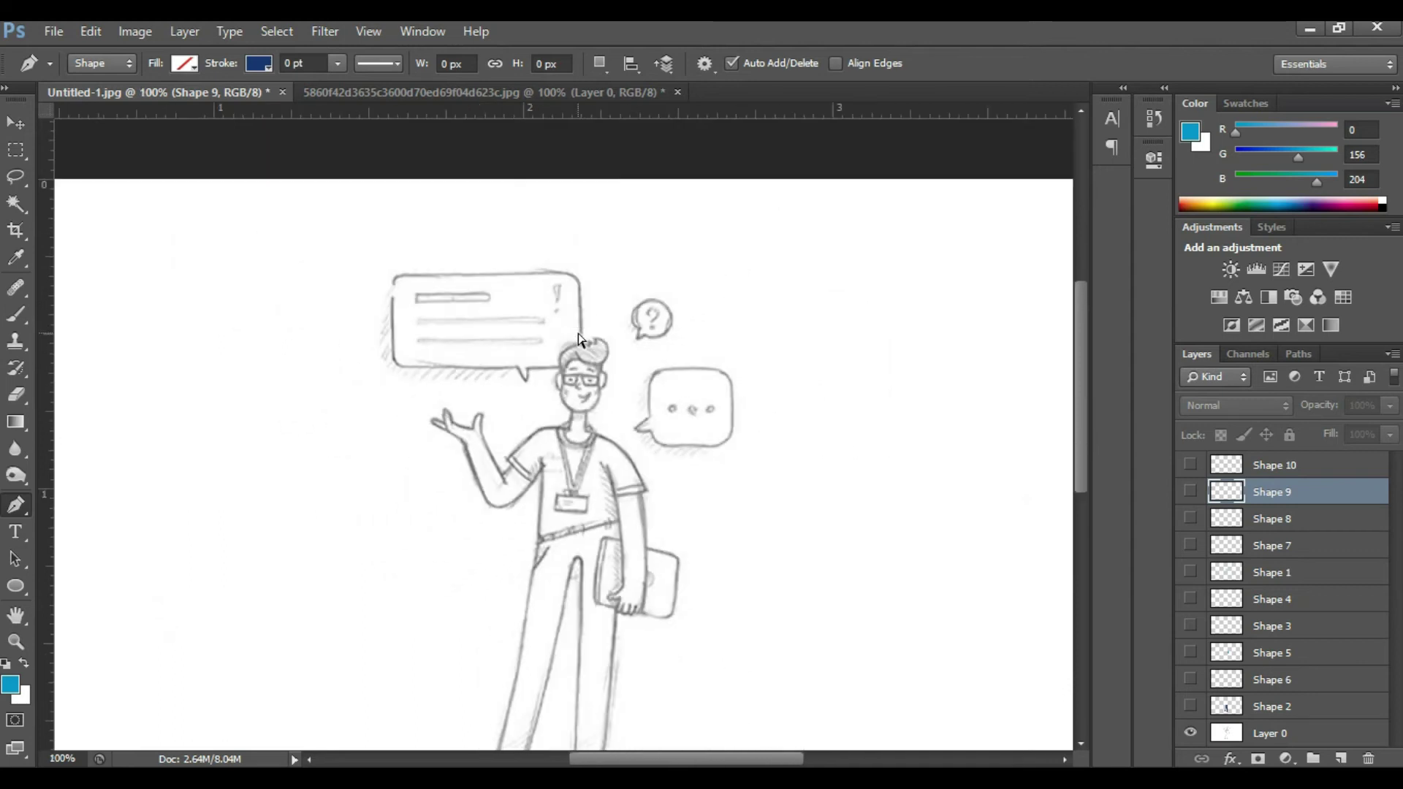
{"action": "key", "text": "ctrl+plus"}
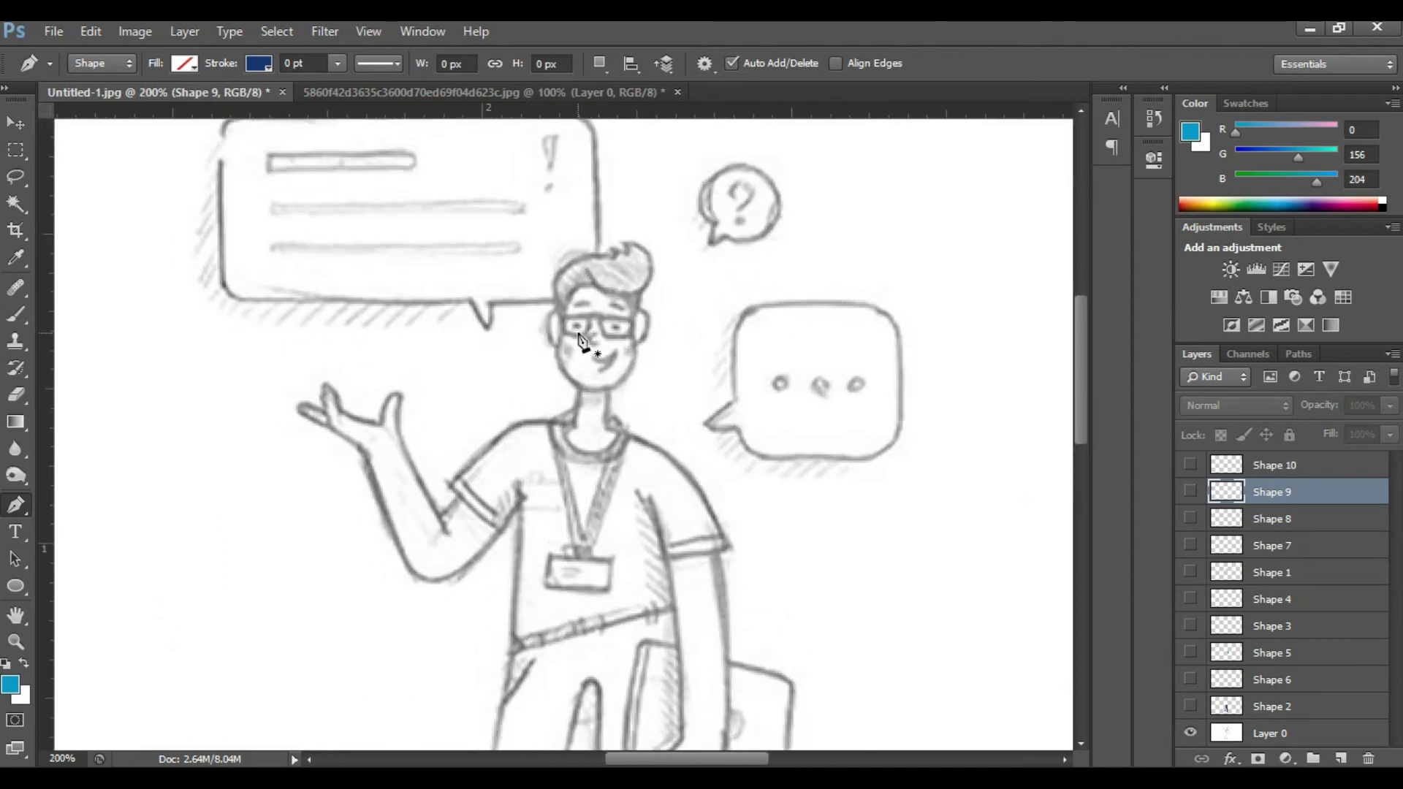
{"action": "left_click_drag", "start_coordinate": [579, 336], "coordinate": [568, 377]}
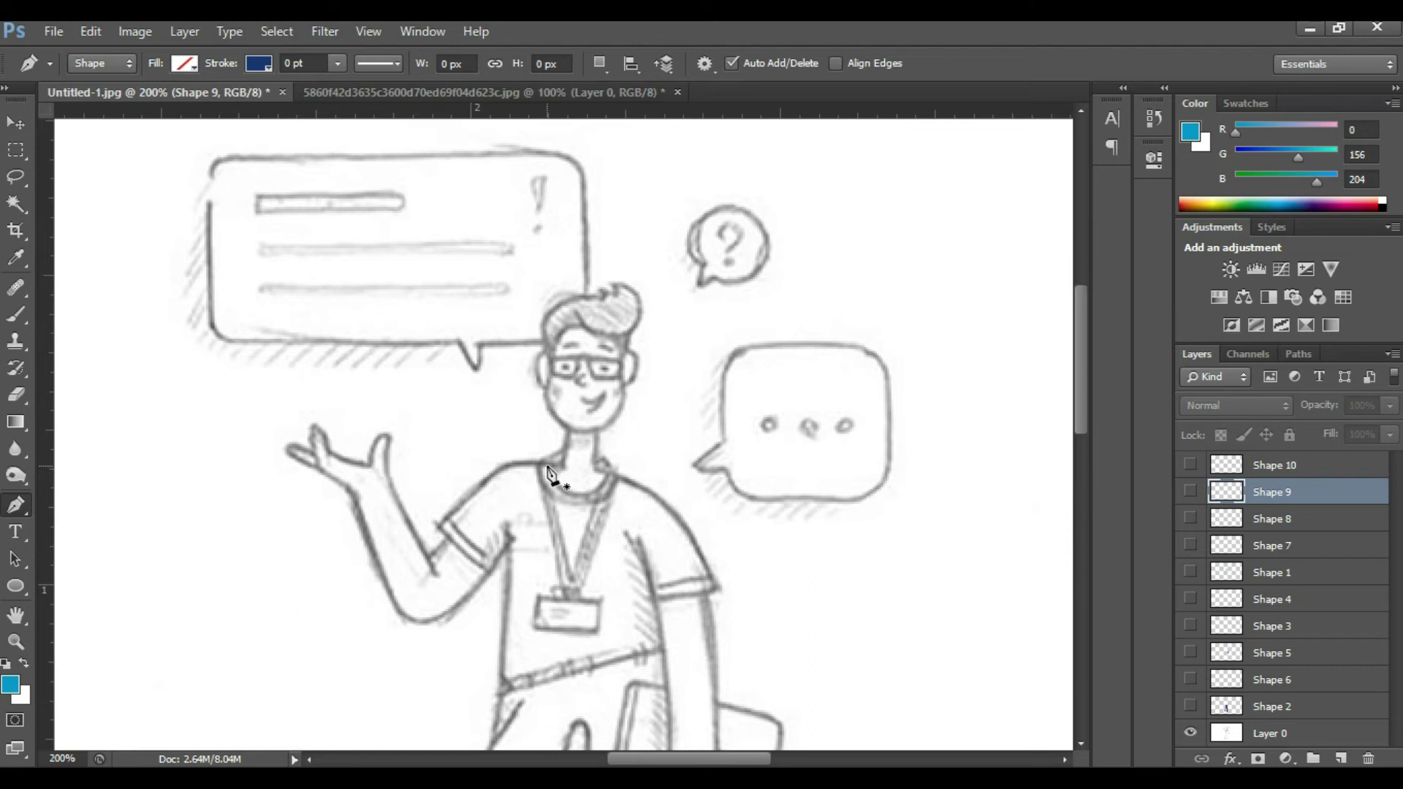
{"action": "left_click", "coordinate": [547, 466]}
{"action": "left_click_drag", "start_coordinate": [613, 479], "coordinate": [658, 421]}
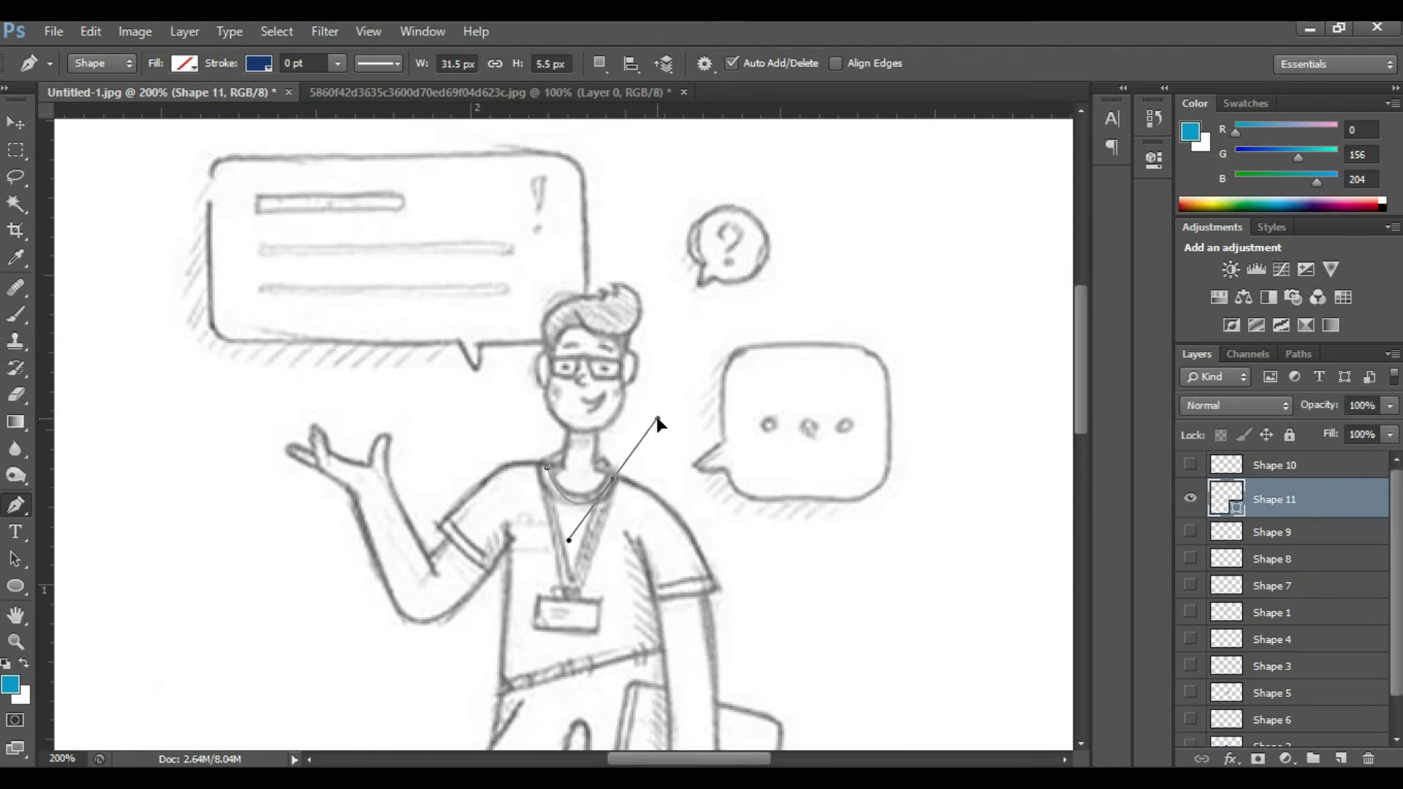
{"action": "left_click_drag", "start_coordinate": [658, 422], "coordinate": [662, 422]}
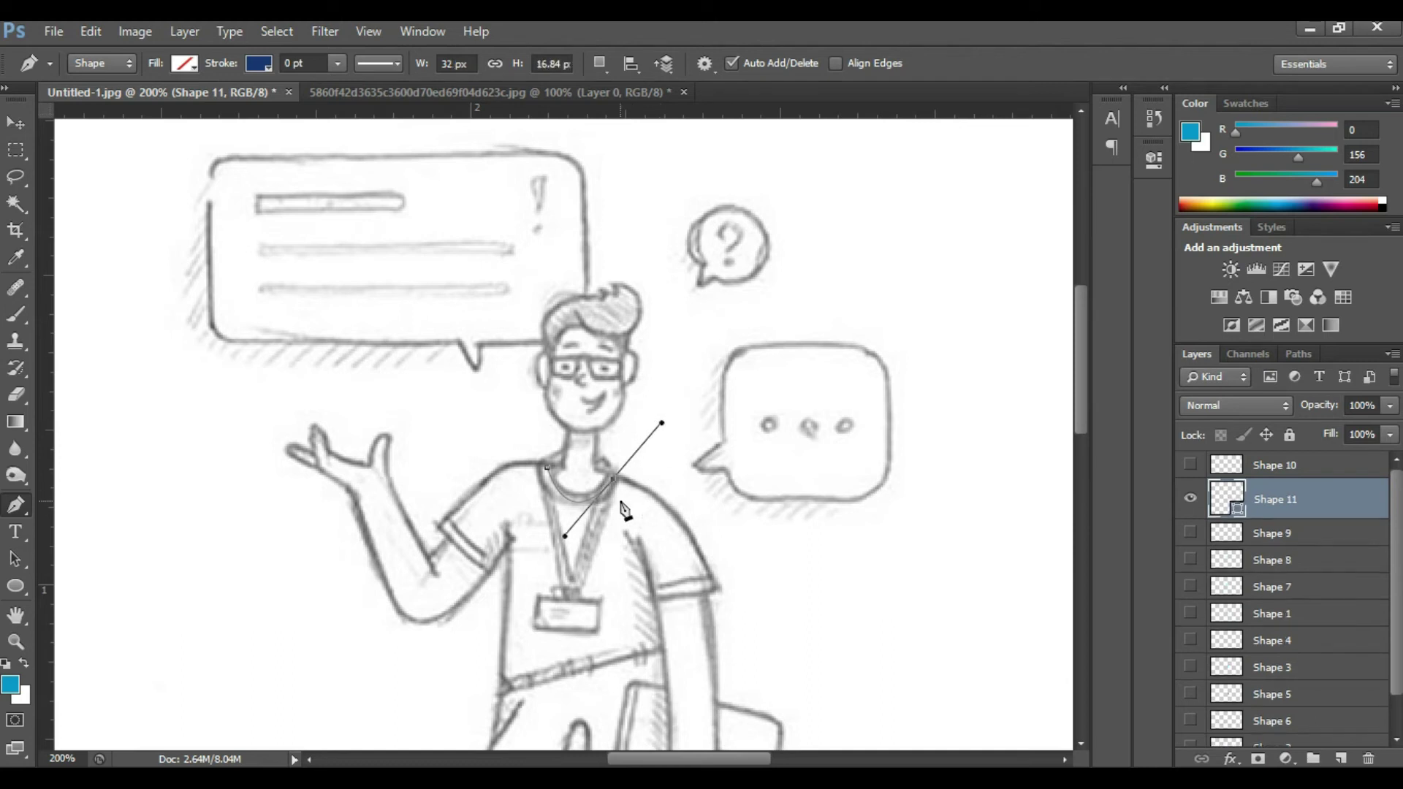
{"action": "left_click", "coordinate": [613, 480], "text": "alt"}
Trace the outline up the side of the neck and across the hairline
{"action": "left_click", "coordinate": [595, 471]}
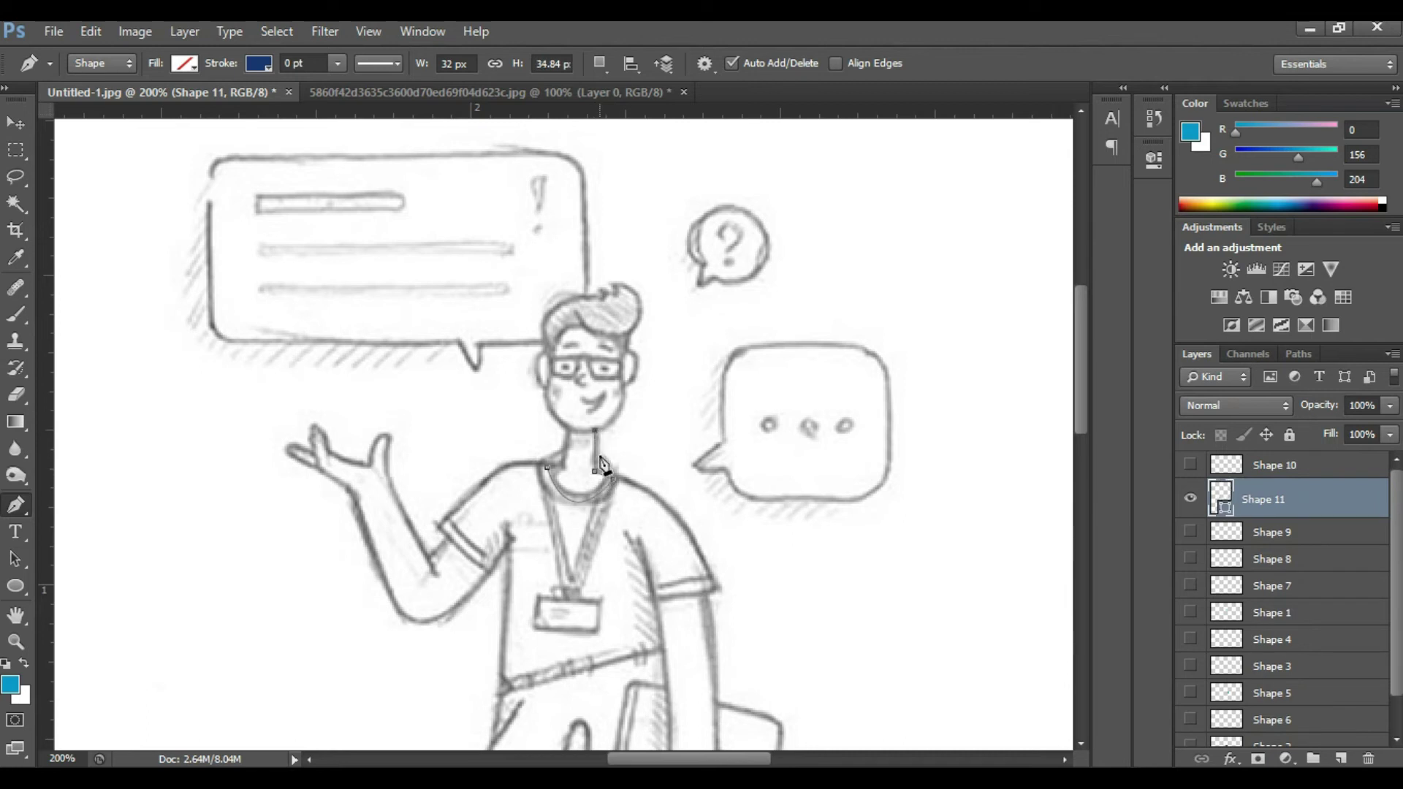
{"action": "left_click", "coordinate": [625, 389]}
{"action": "key", "text": "ctrl+z"}
{"action": "left_click_drag", "start_coordinate": [628, 410], "coordinate": [617, 345]}
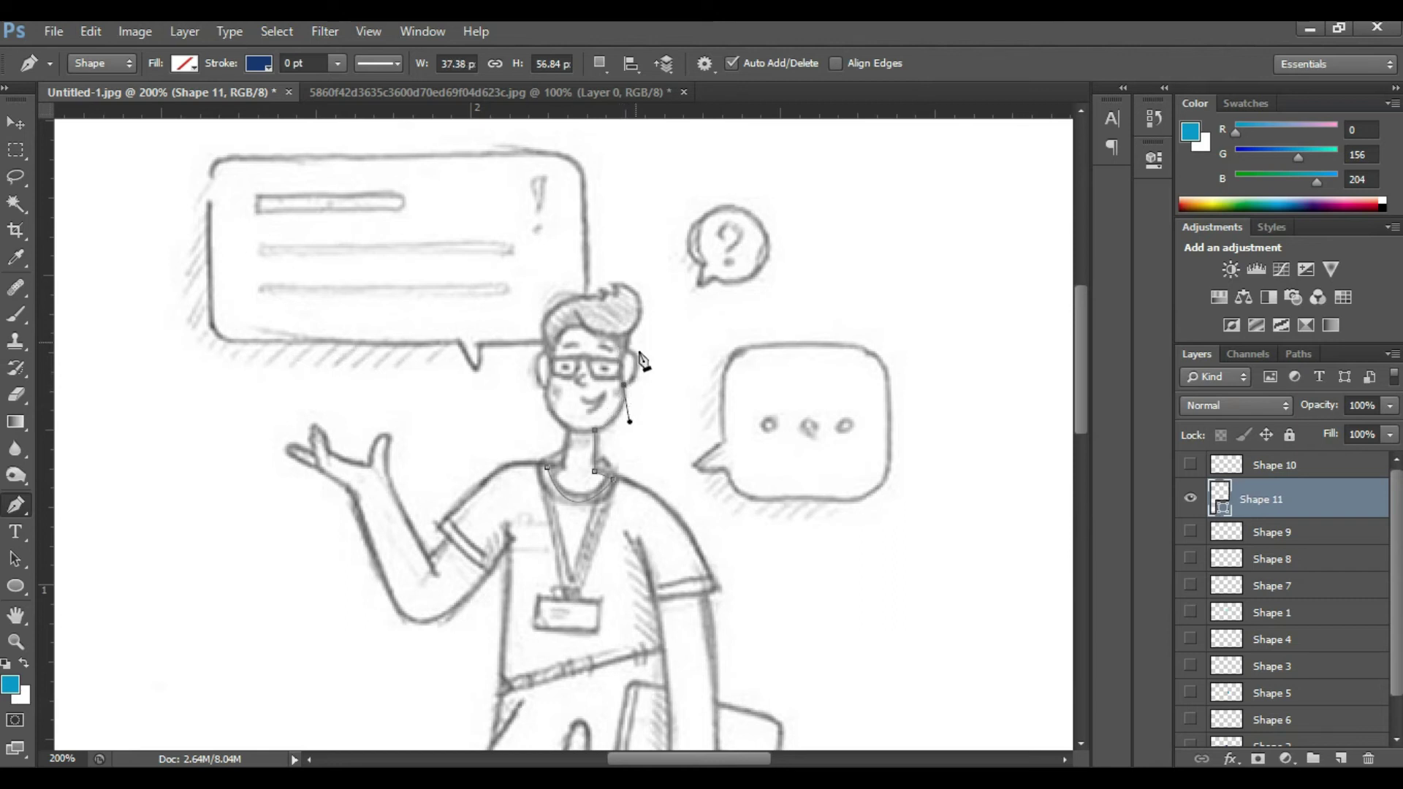
{"action": "left_click_drag", "start_coordinate": [629, 352], "coordinate": [633, 344]}
{"action": "left_click", "coordinate": [611, 322]}
{"action": "left_click", "coordinate": [576, 302]}
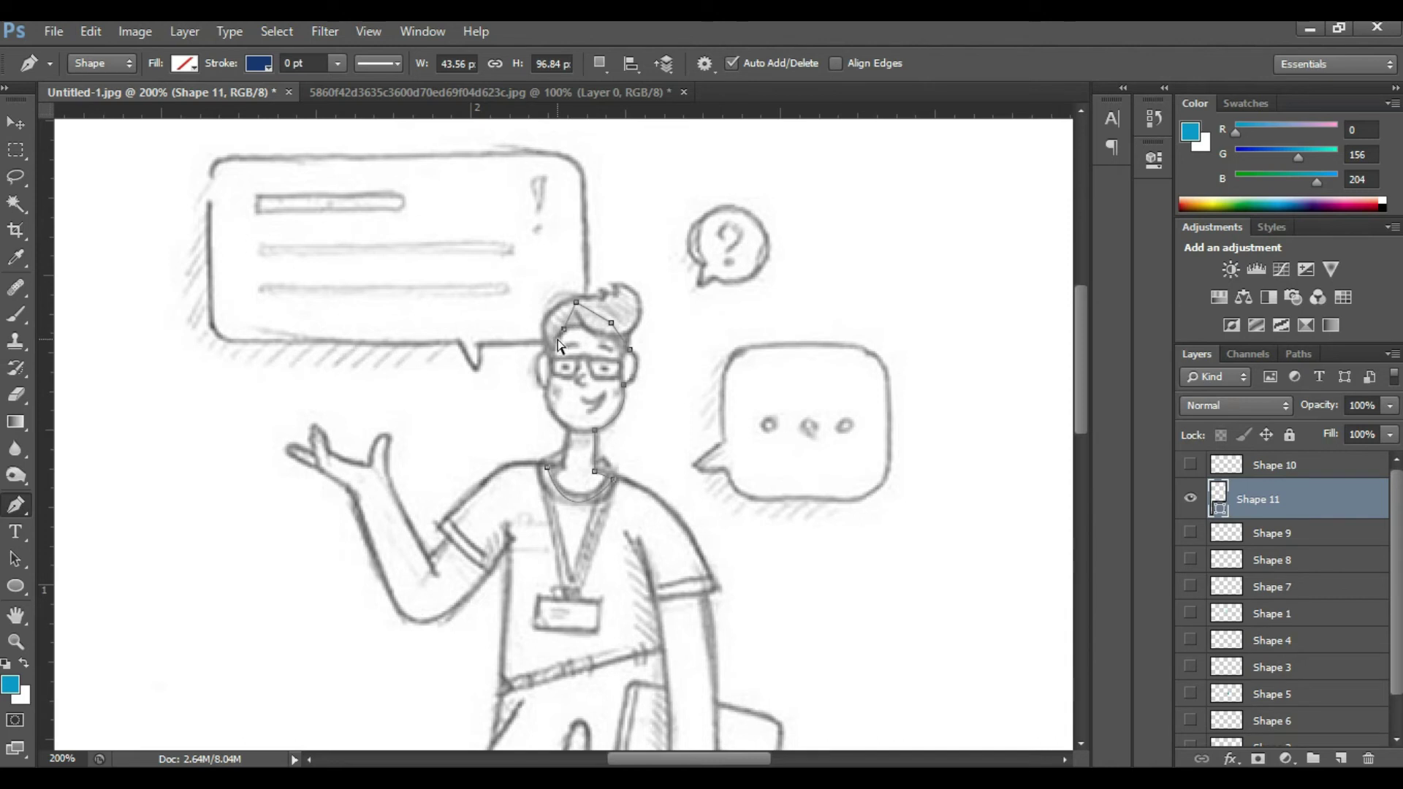
{"action": "key", "text": "ctrl+z"}
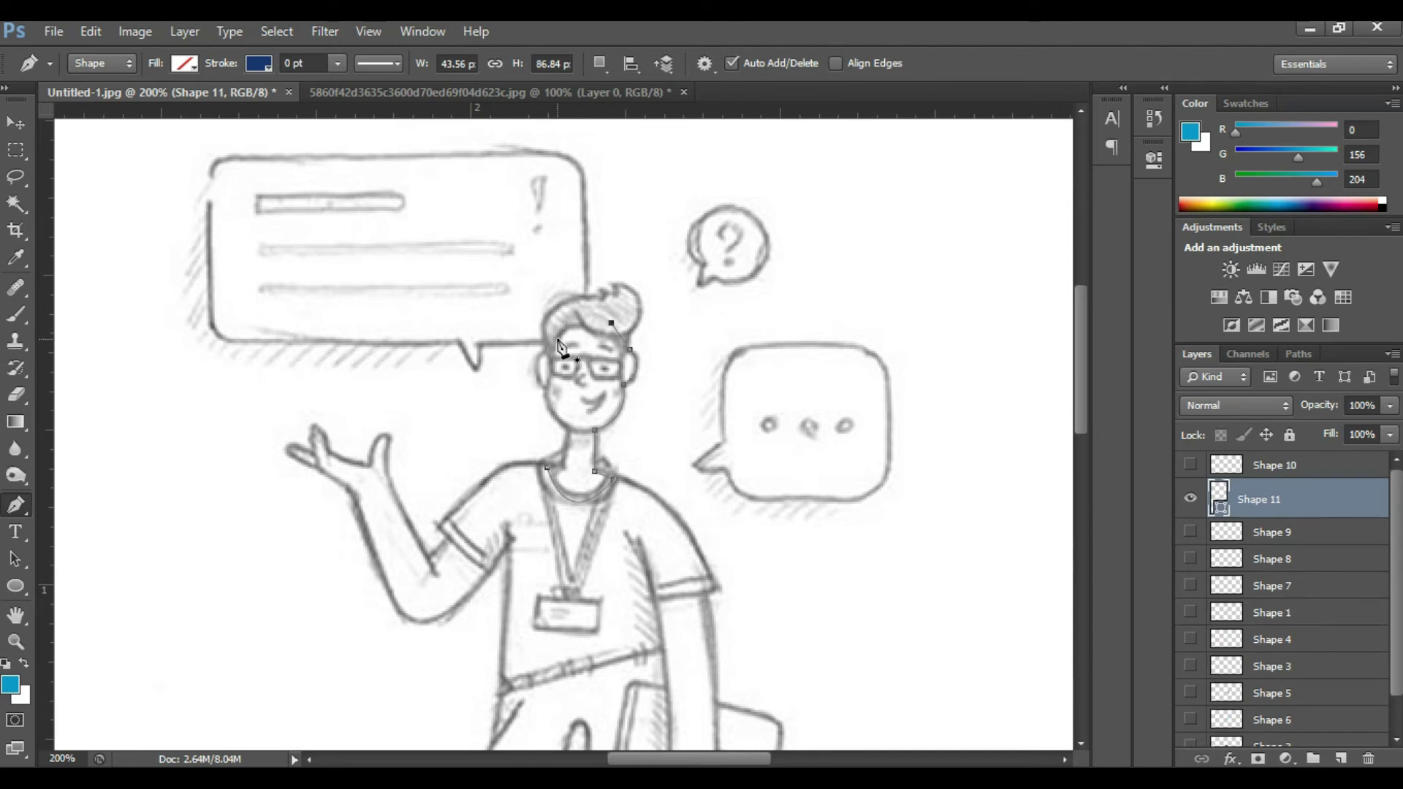
{"action": "left_click", "coordinate": [578, 320]}
{"action": "left_click", "coordinate": [557, 324]}
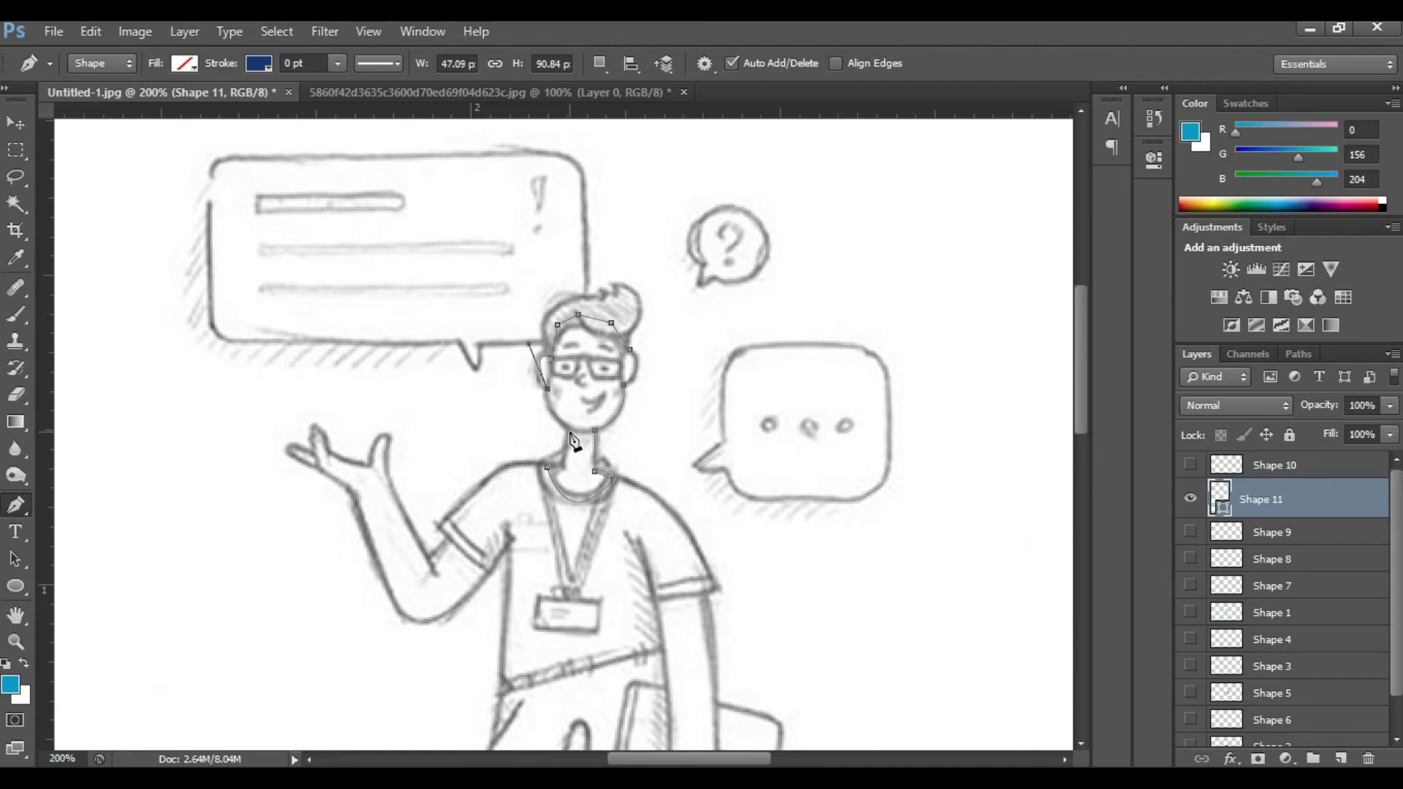
Bring the outline down the other side of the face and close it at the collar
{"action": "left_click_drag", "start_coordinate": [568, 430], "coordinate": [579, 443]}
{"action": "left_click", "coordinate": [564, 466]}
{"action": "left_click_drag", "start_coordinate": [548, 472], "coordinate": [577, 504]}
Fill the face and neck shape white and rasterize the Shape 11 layer
{"action": "right_click", "coordinate": [1305, 501]}
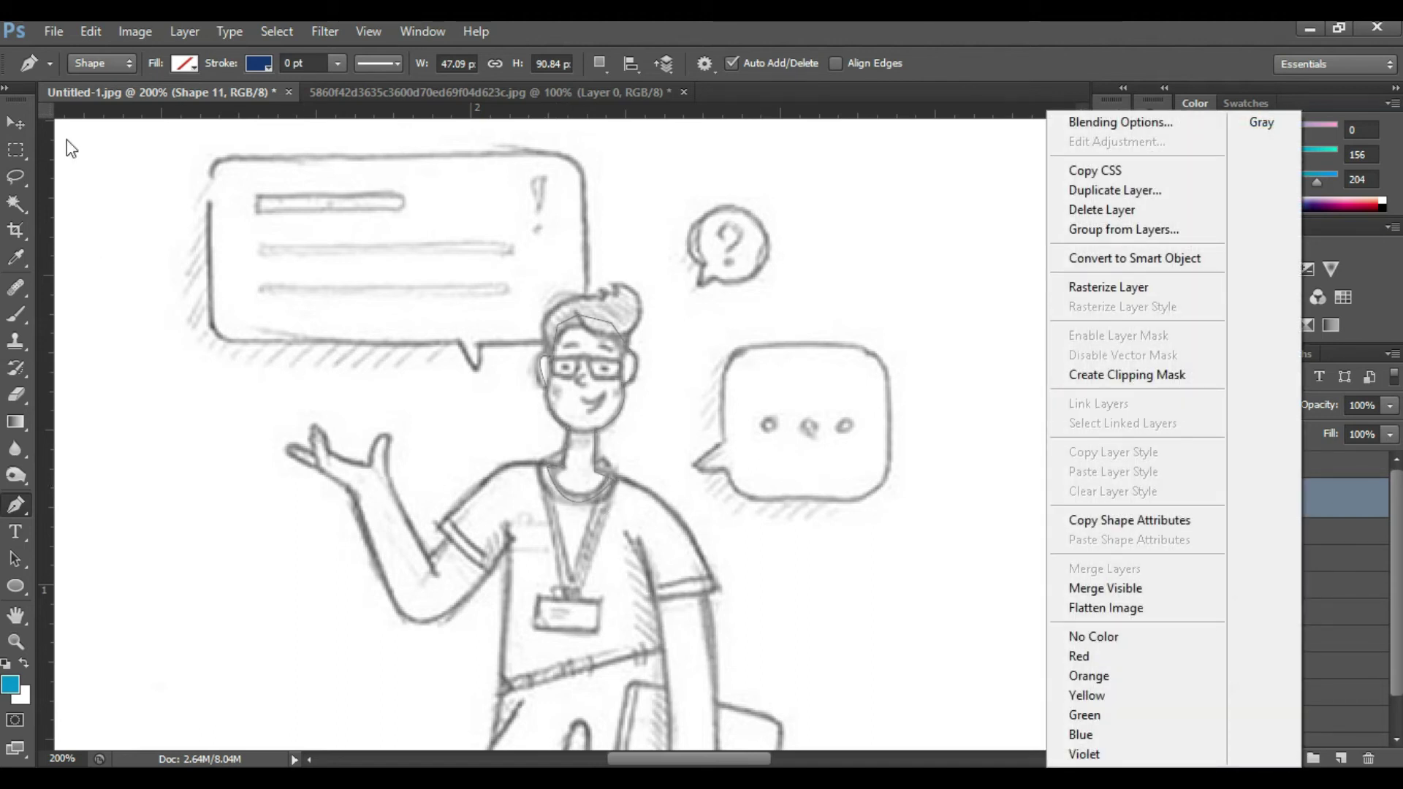
{"action": "left_click", "coordinate": [180, 70]}
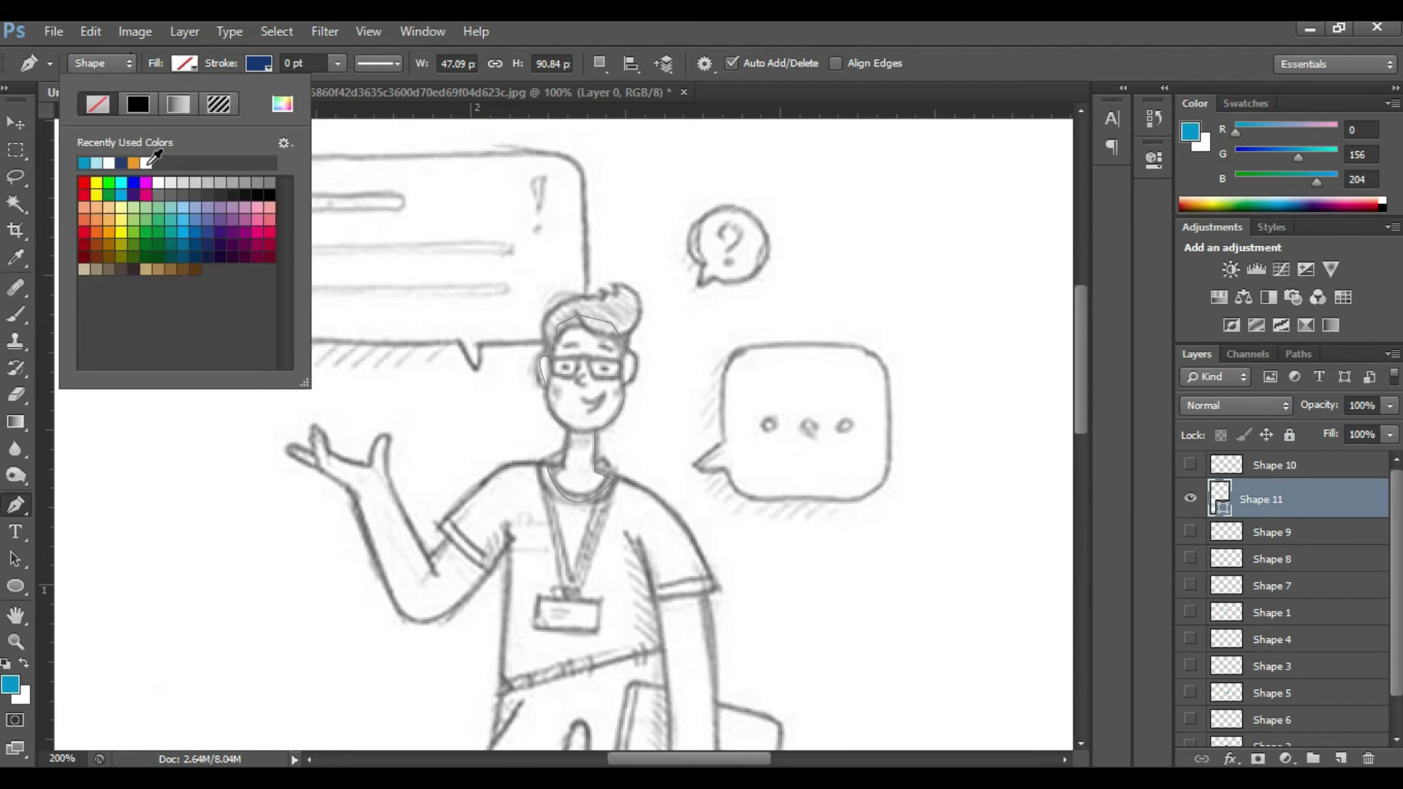
{"action": "left_click", "coordinate": [145, 162]}
{"action": "left_click", "coordinate": [1293, 505]}
{"action": "right_click", "coordinate": [1266, 509]}
{"action": "left_click", "coordinate": [1031, 280]}
Move Shape 11 above Shape 10 and make the white face layer visible
{"action": "left_click_drag", "start_coordinate": [1191, 518], "coordinate": [1191, 600]}
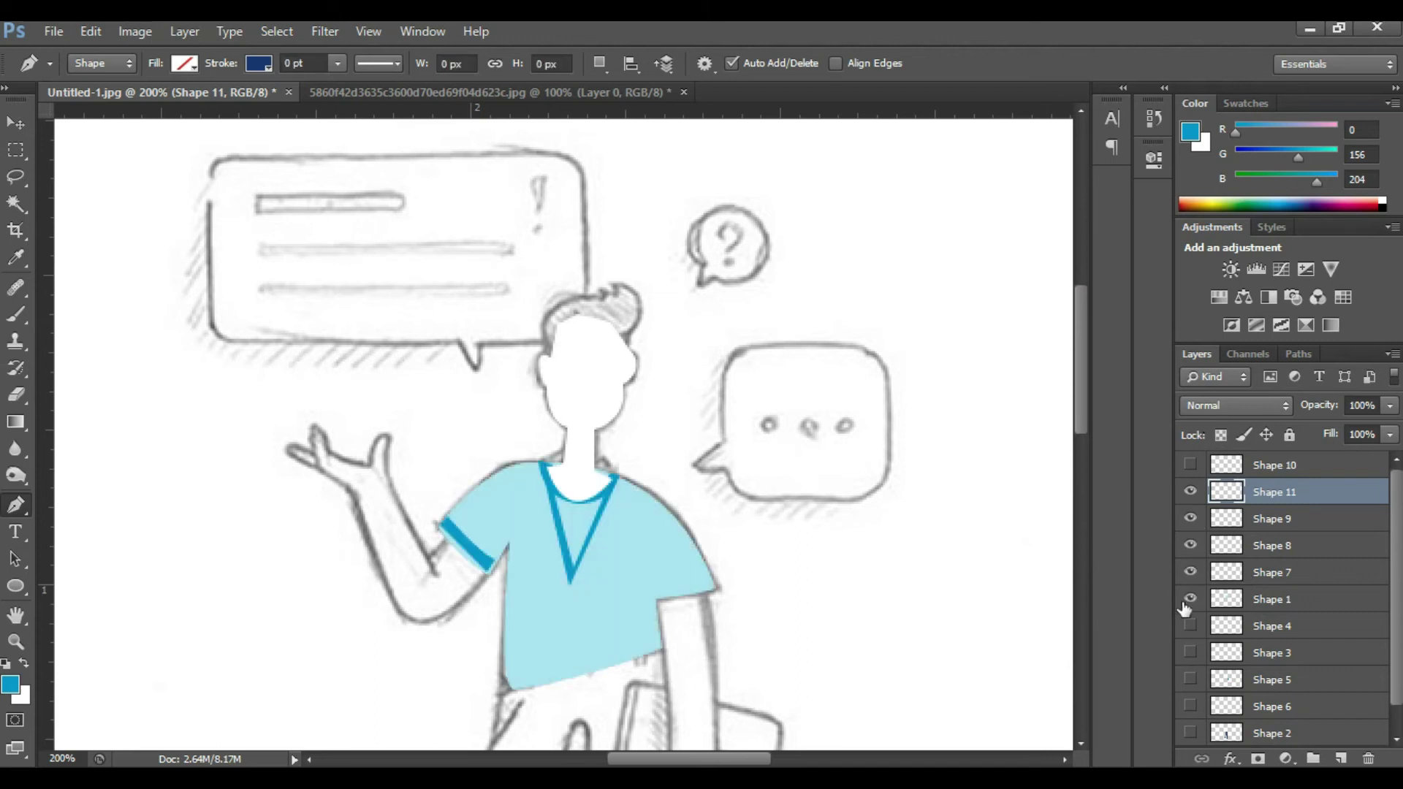
{"action": "left_click_drag", "start_coordinate": [1191, 601], "coordinate": [1195, 488]}
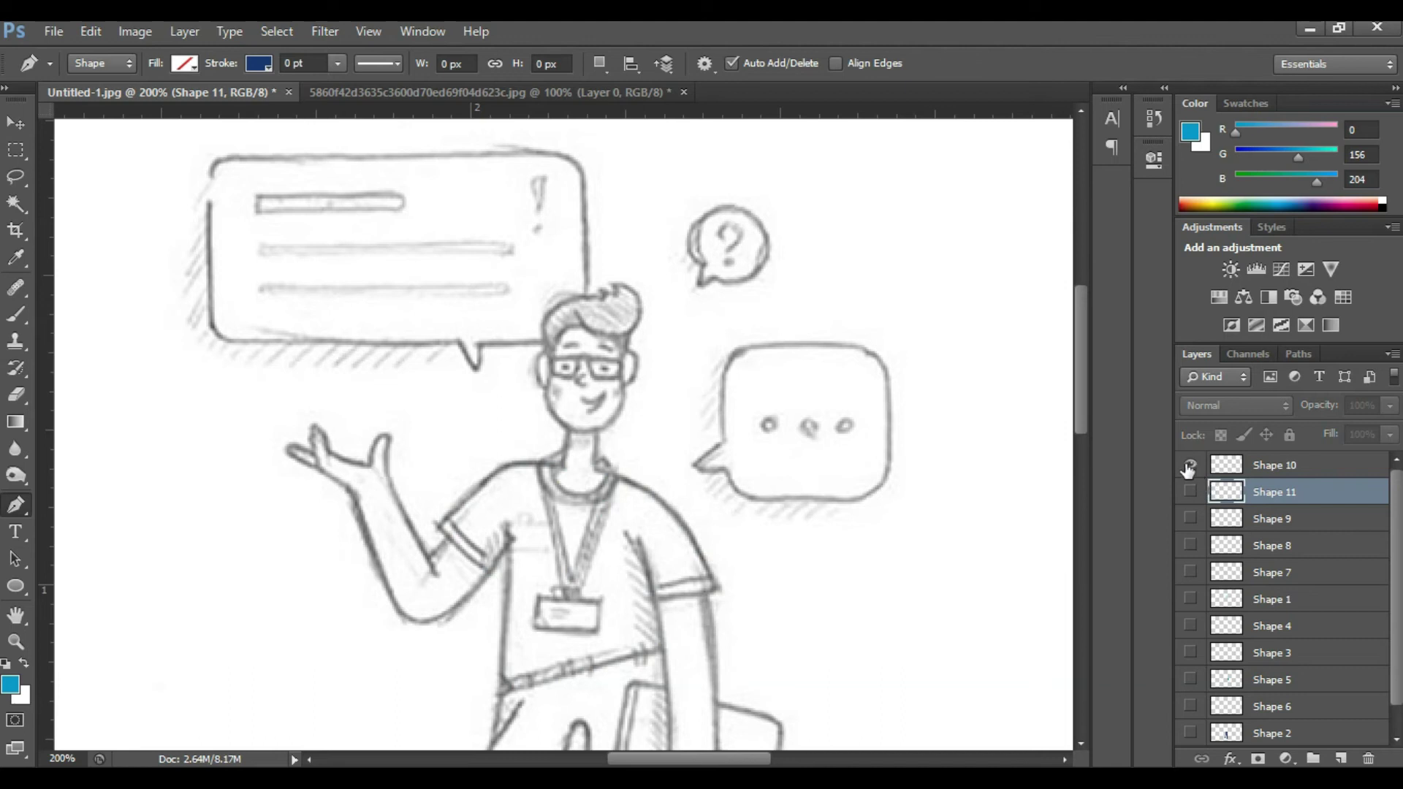
{"action": "left_click", "coordinate": [1191, 465]}
{"action": "left_click", "coordinate": [1190, 465]}
{"action": "left_click", "coordinate": [1281, 464], "text": "shift"}
{"action": "left_click_drag", "start_coordinate": [1280, 461], "coordinate": [1279, 458]}
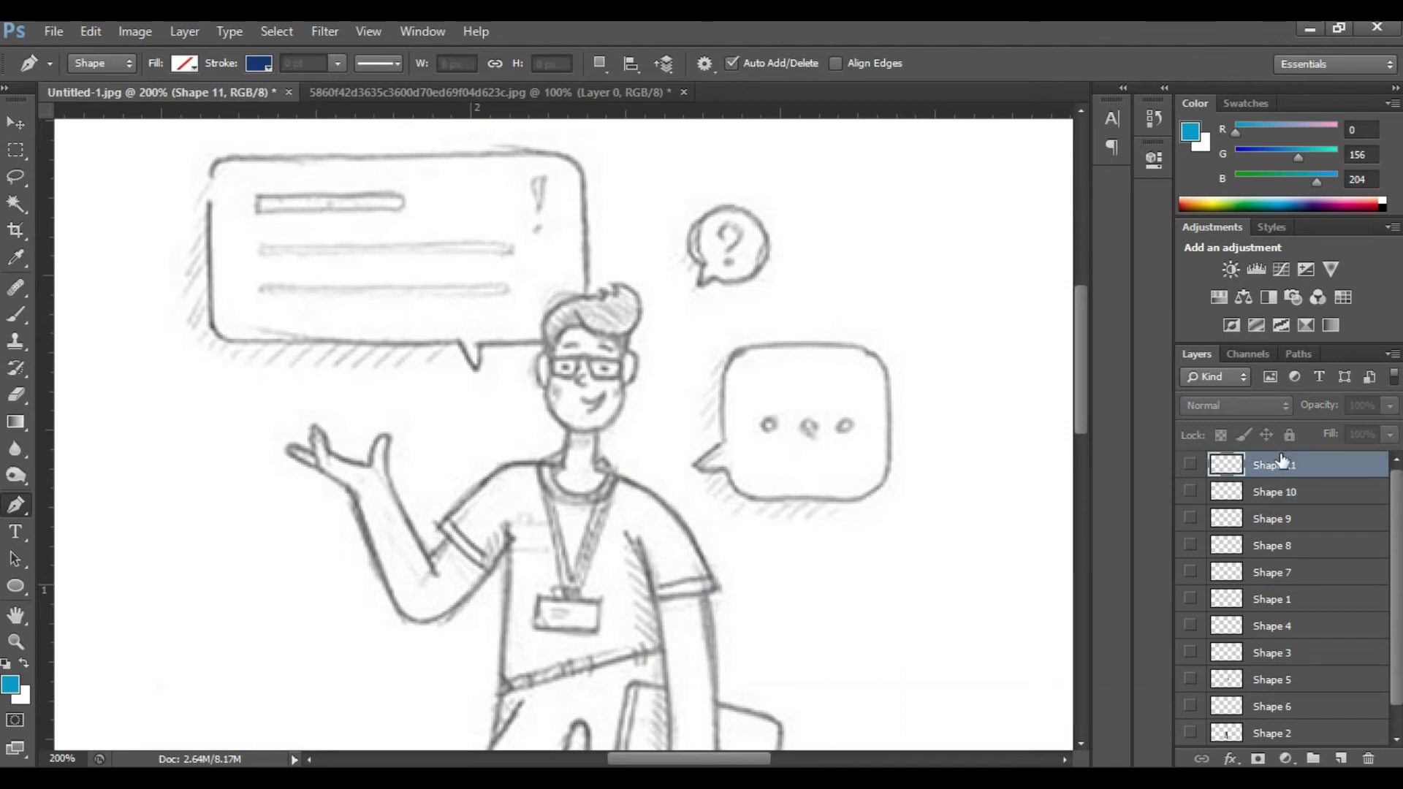
{"action": "left_click", "coordinate": [1190, 466]}
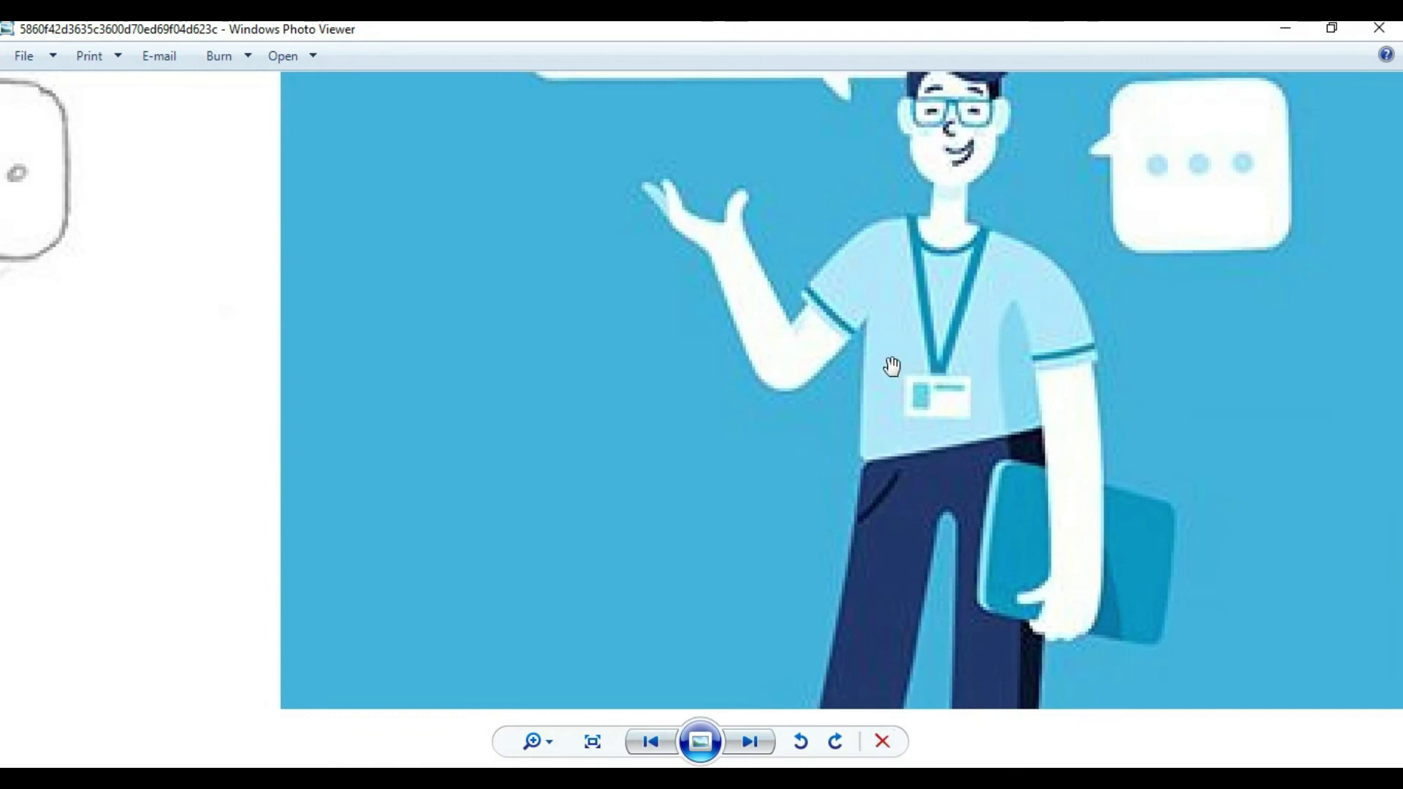
{"action": "mouse_move", "coordinate": [848, 346]}
{"action": "left_mouse_down"}
{"action": "mouse_move", "coordinate": [821, 507]}
{"action": "mouse_move", "coordinate": [776, 421]}
{"action": "left_mouse_up"}
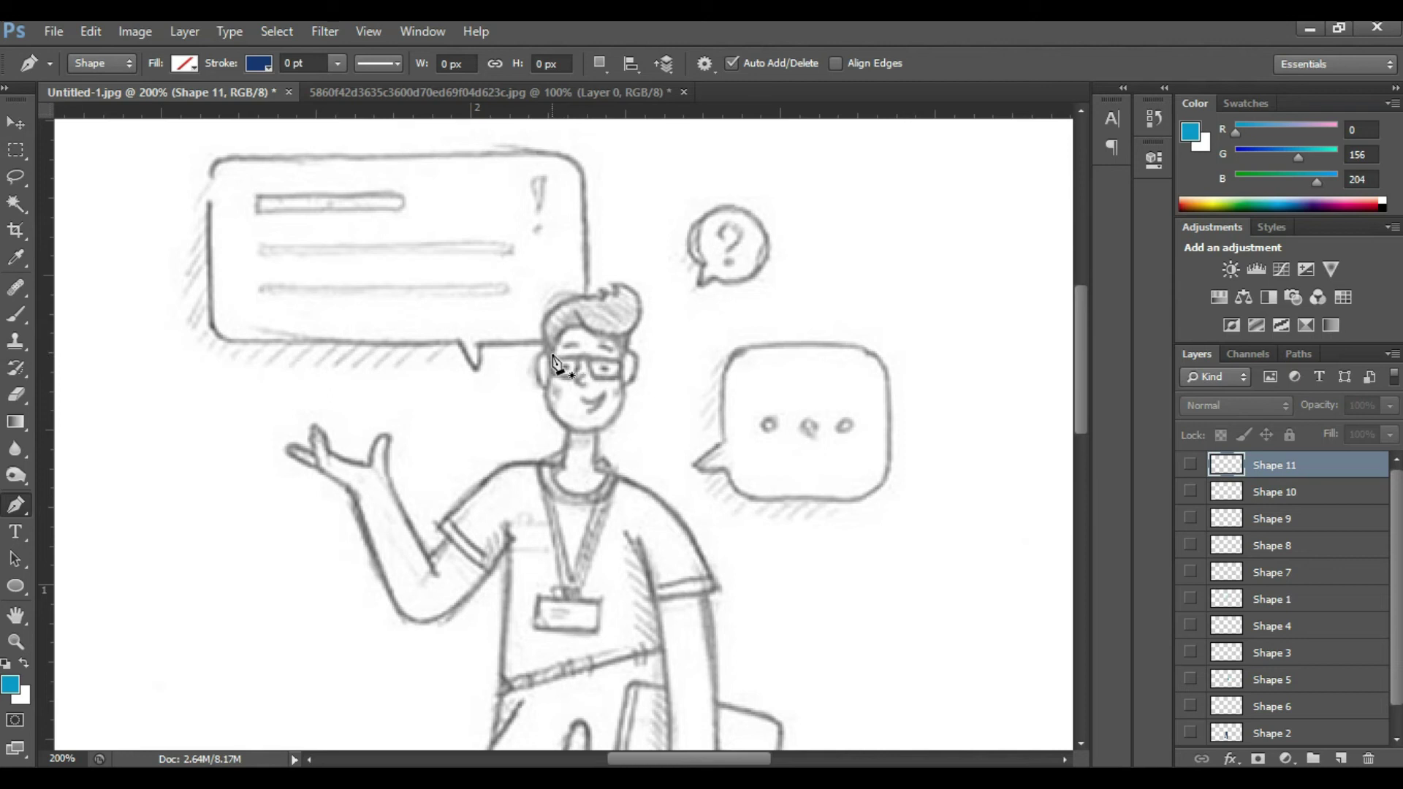
Trace a curved outline around the man's hair with the Pen tool
{"action": "left_click", "coordinate": [563, 291]}
{"action": "left_click_drag", "start_coordinate": [603, 298], "coordinate": [689, 304]}
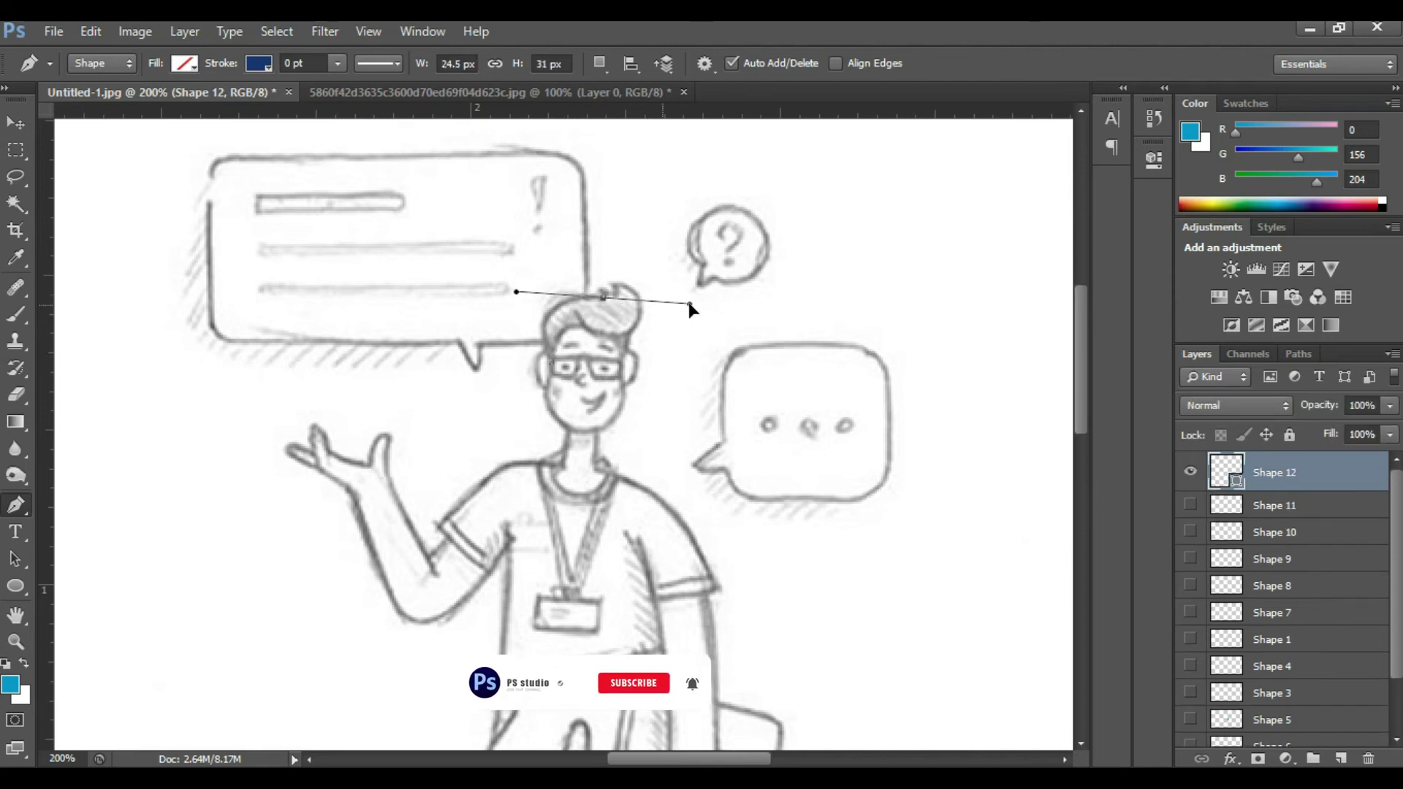
{"action": "left_click", "coordinate": [604, 298], "text": "alt"}
{"action": "left_click", "coordinate": [620, 304]}
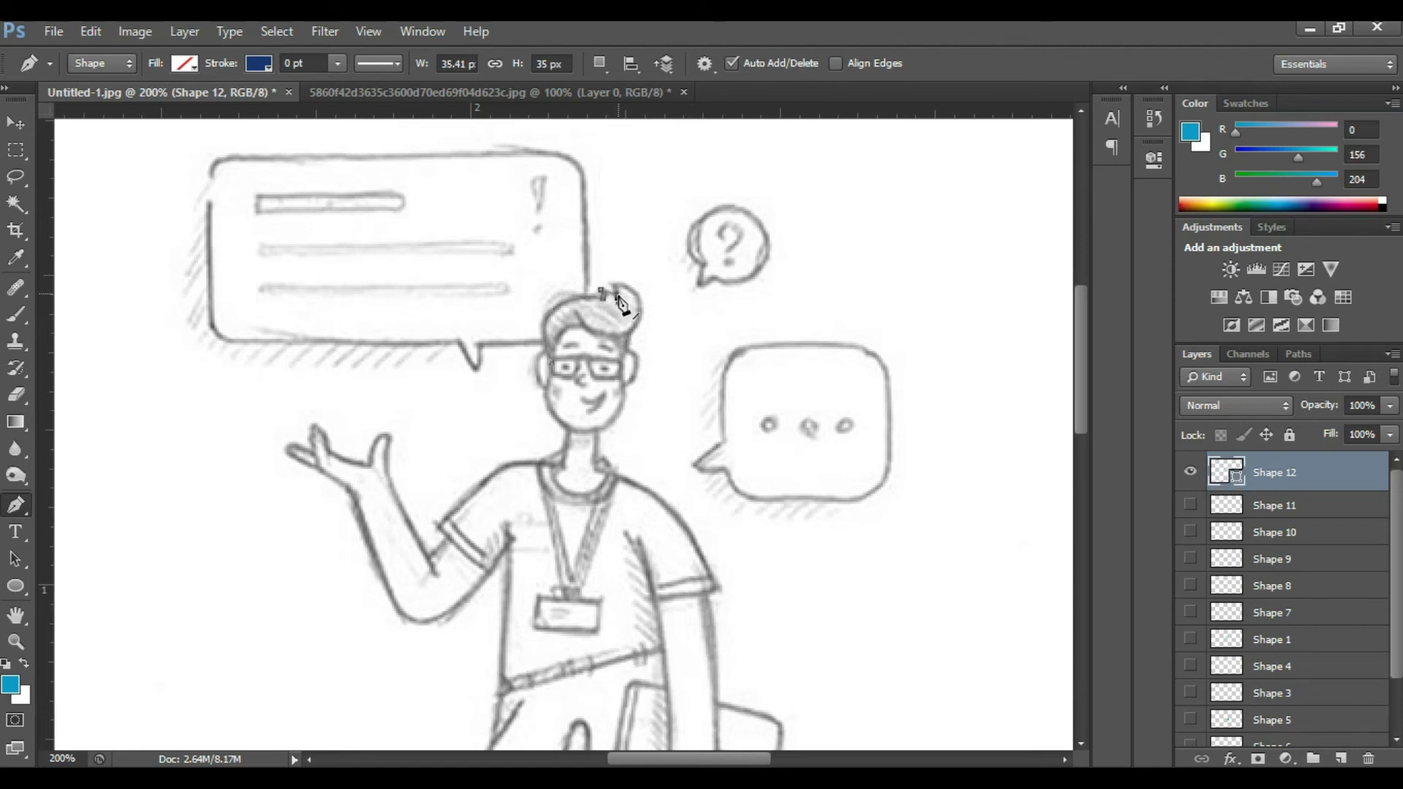
{"action": "mouse_move", "coordinate": [637, 295]}
{"action": "left_mouse_down"}
{"action": "mouse_move", "coordinate": [686, 333]}
{"action": "mouse_move", "coordinate": [677, 320]}
{"action": "left_mouse_up"}
{"action": "left_click", "coordinate": [638, 296], "text": "alt"}
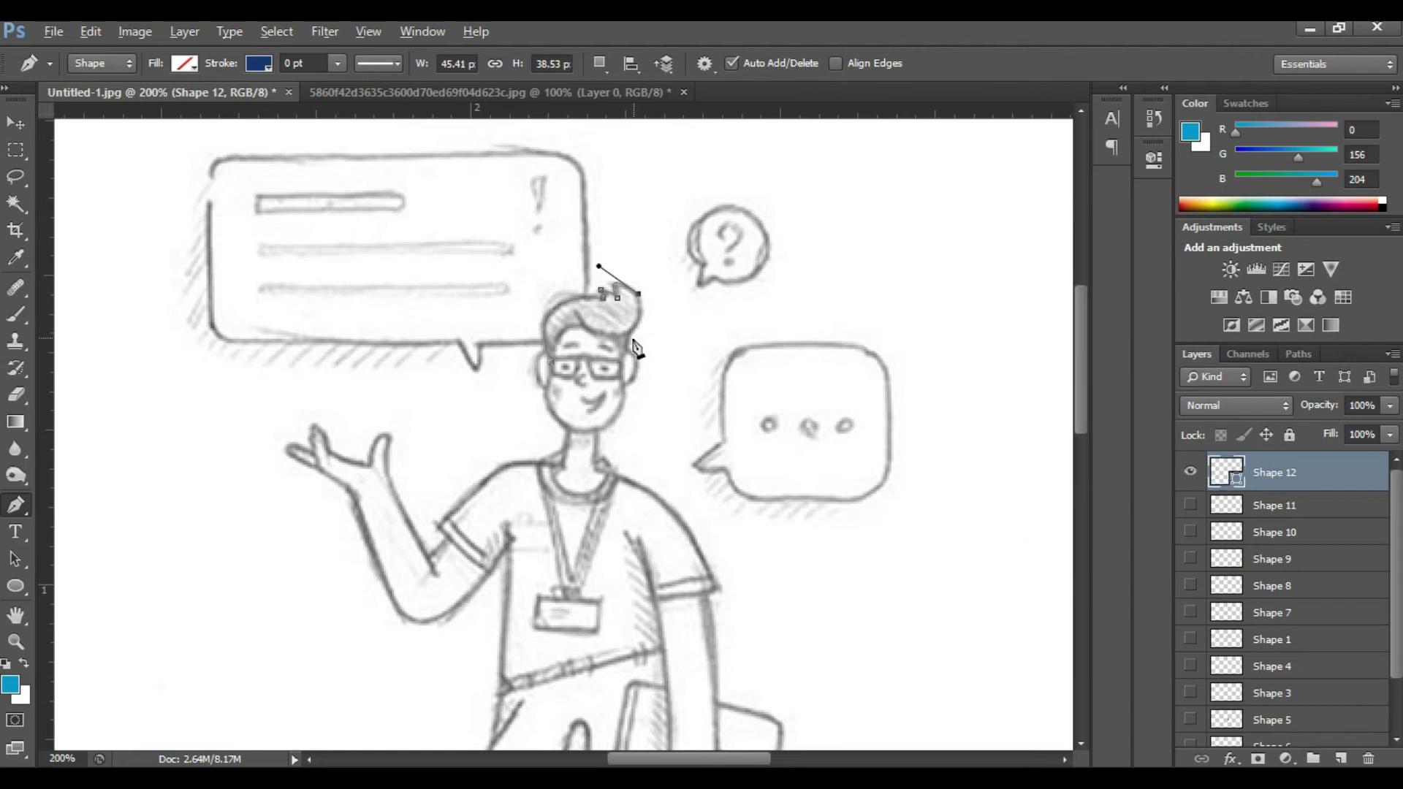
{"action": "left_click_drag", "start_coordinate": [585, 328], "coordinate": [520, 295]}
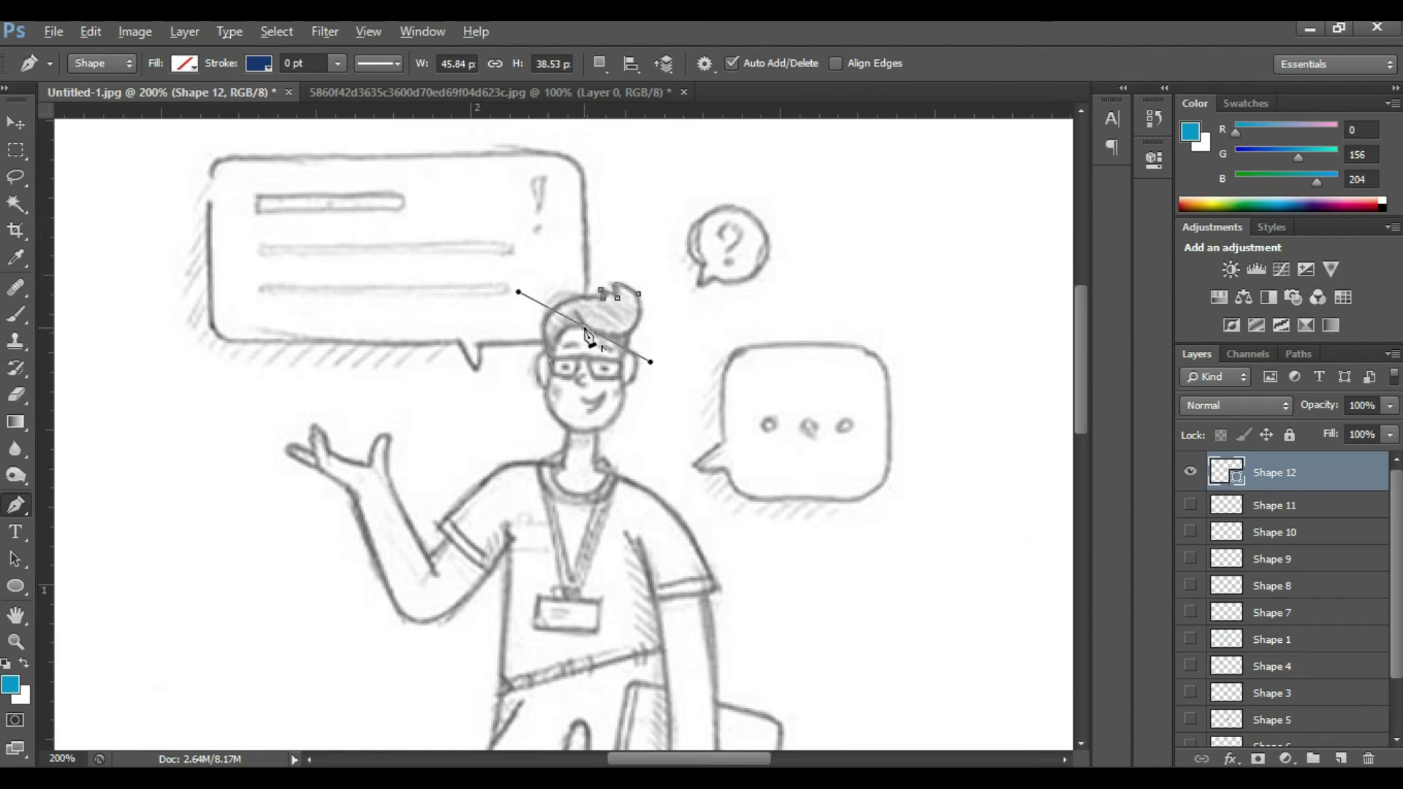
{"action": "left_click", "coordinate": [555, 373]}
{"action": "left_click_drag", "start_coordinate": [559, 321], "coordinate": [550, 362]}
{"action": "key", "text": "Escape"}
Fill the hair shape navy, rasterize Shape 12, and show the white face layer
{"action": "left_click", "coordinate": [183, 64]}
{"action": "left_click", "coordinate": [84, 162]}
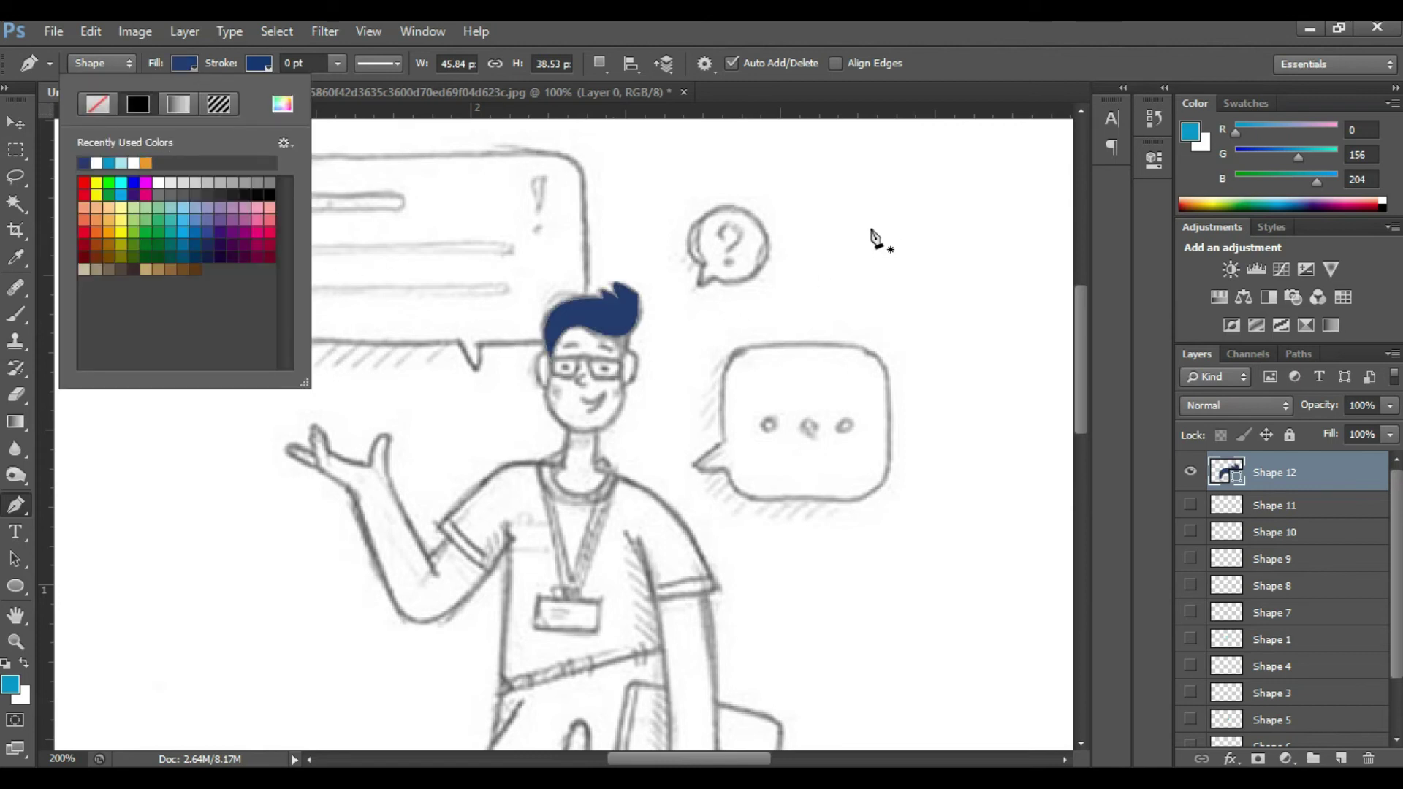
{"action": "right_click", "coordinate": [1242, 474]}
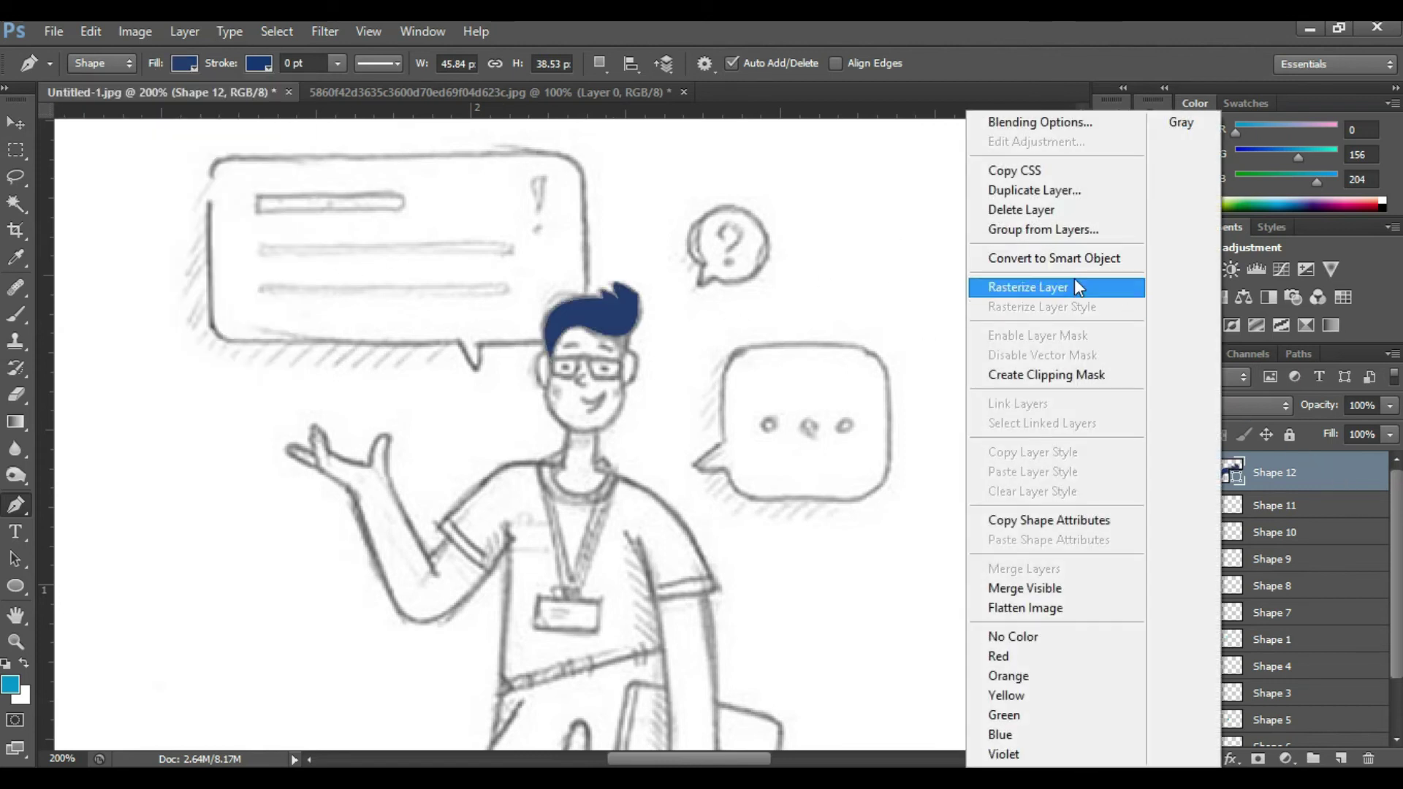
{"action": "left_click", "coordinate": [1074, 287]}
{"action": "left_click", "coordinate": [1190, 494]}
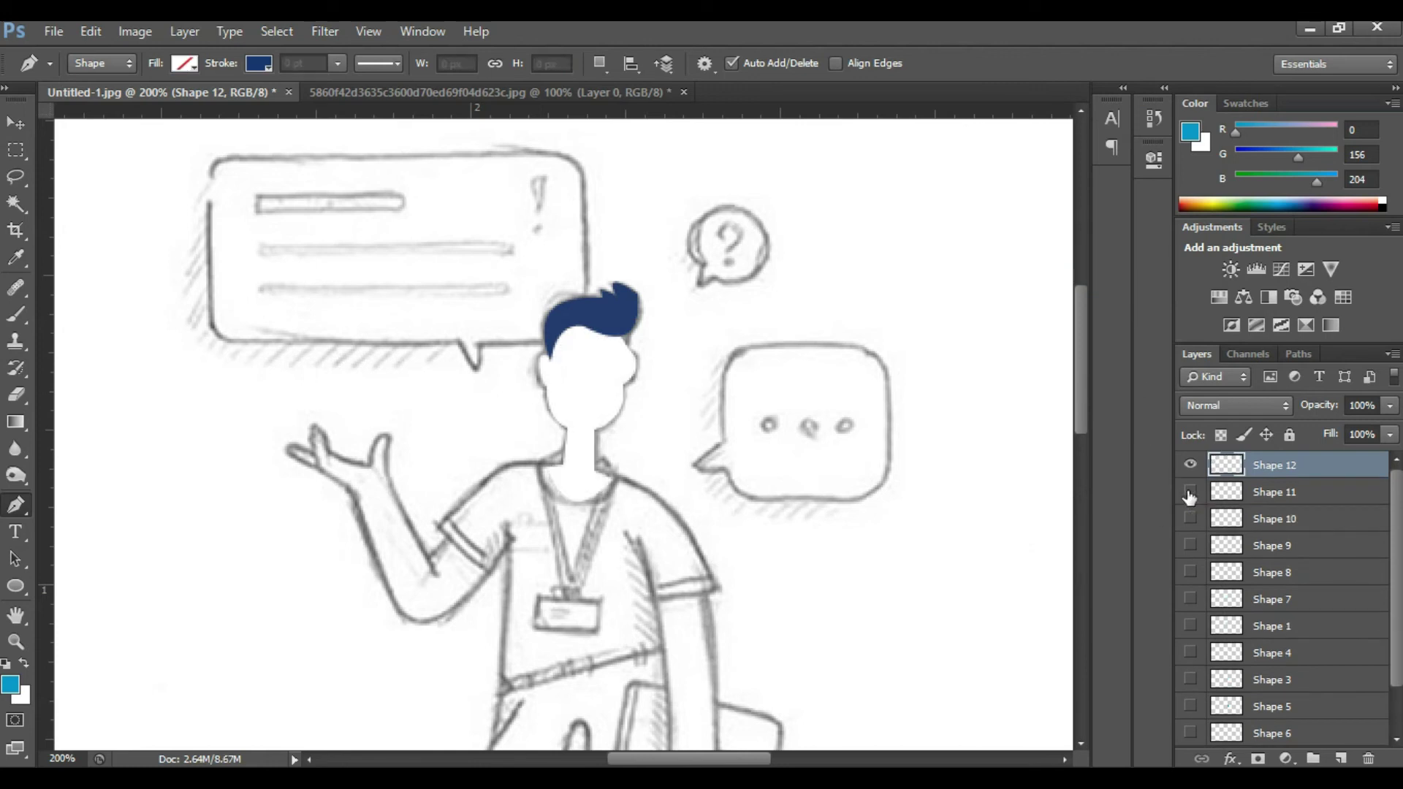
Hide the face and hair fills, then show the colour fill layers from Shape 12 downward
{"action": "left_click", "coordinate": [1190, 494]}
{"action": "left_click", "coordinate": [1189, 466]}
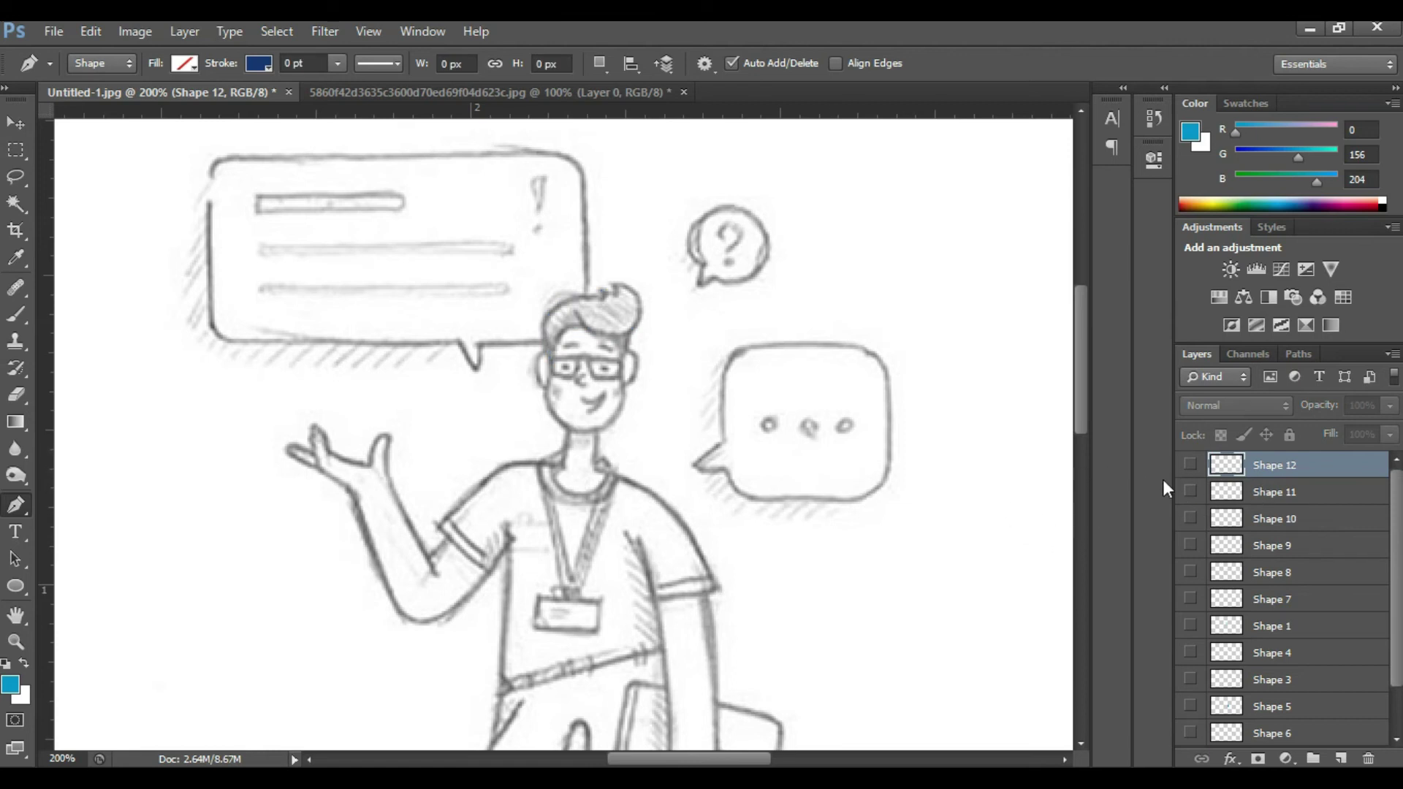
{"action": "left_click_drag", "start_coordinate": [1189, 465], "coordinate": [1192, 707]}
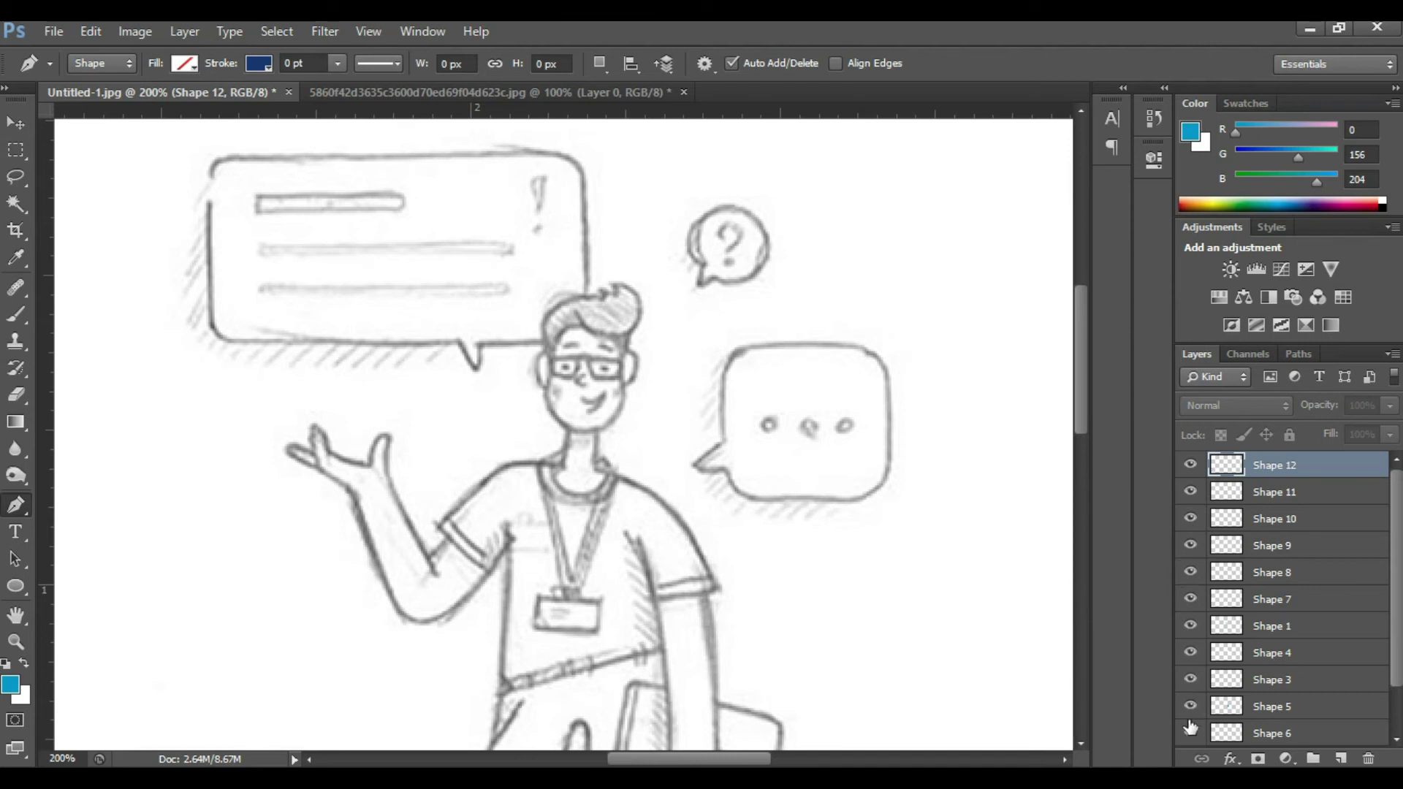
{"action": "scroll", "coordinate": [794, 408], "scroll_direction": "down", "scroll_amount": 3}
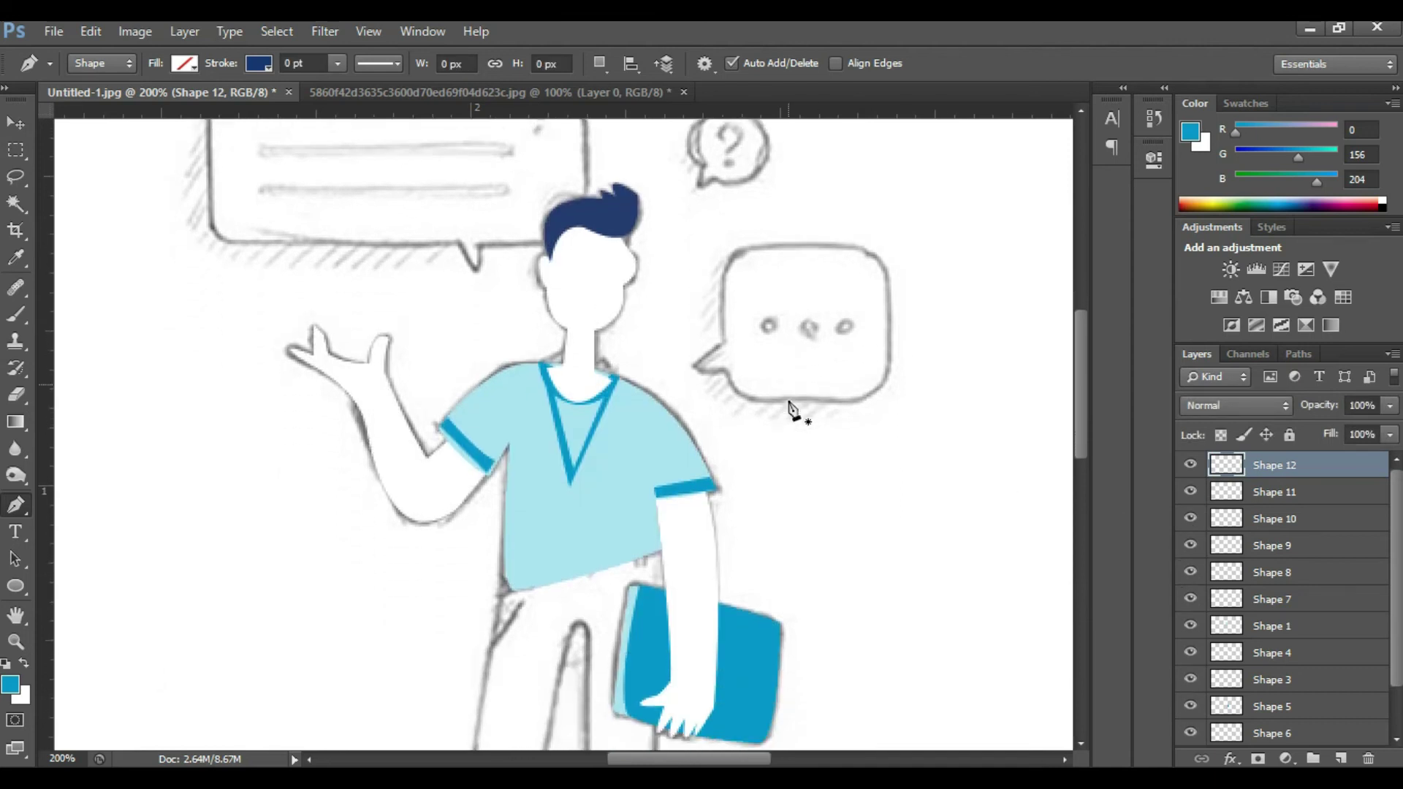
{"action": "scroll", "coordinate": [794, 408], "scroll_direction": "down", "scroll_amount": 2}
{"action": "scroll", "coordinate": [804, 421], "scroll_direction": "down", "scroll_amount": 3}
{"action": "scroll", "coordinate": [804, 422], "scroll_direction": "down", "scroll_amount": 5}
{"action": "scroll", "coordinate": [1233, 676], "scroll_direction": "down", "scroll_amount": 1}
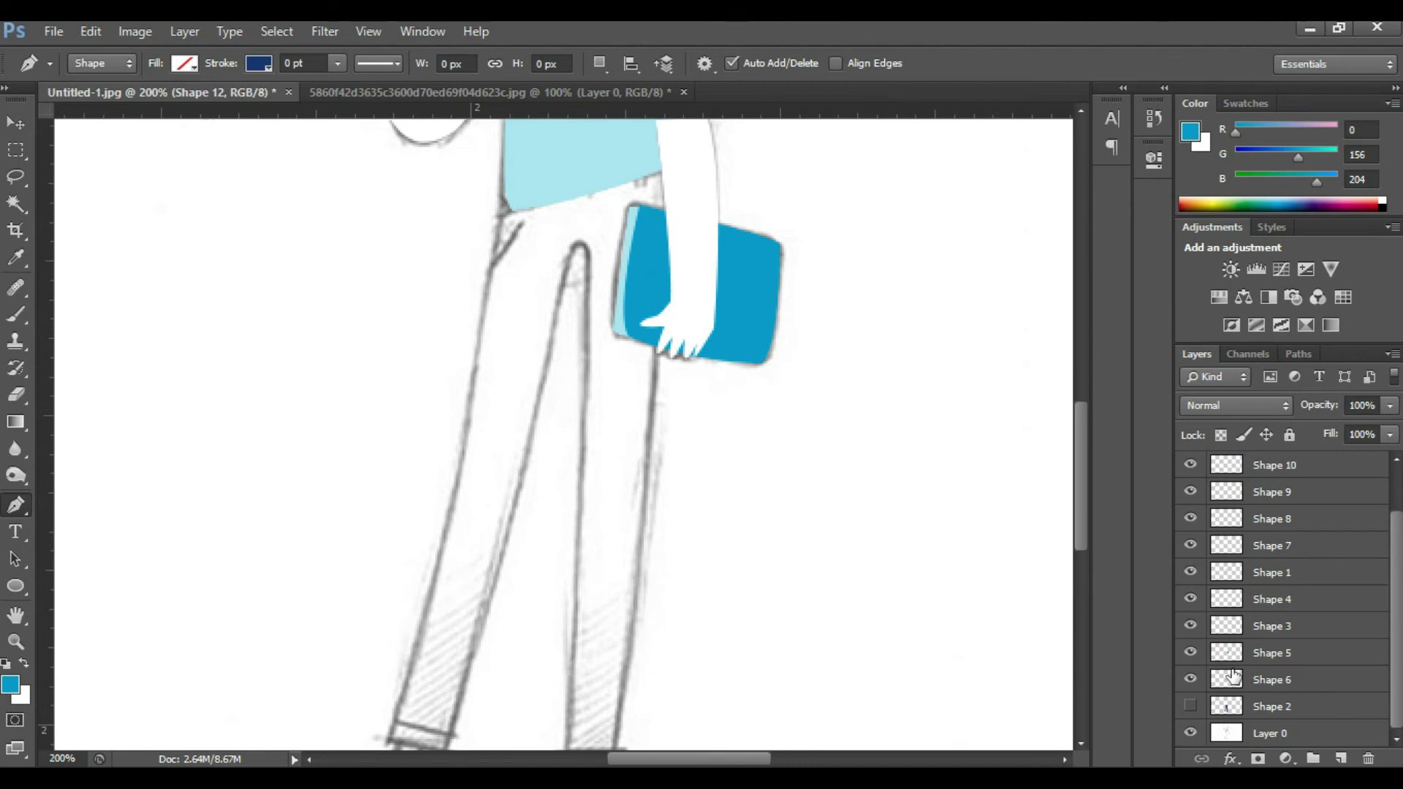
Turn on the navy trousers fill and select its layer
{"action": "left_click", "coordinate": [1199, 705]}
{"action": "scroll", "coordinate": [532, 398], "scroll_direction": "down", "scroll_amount": 3}
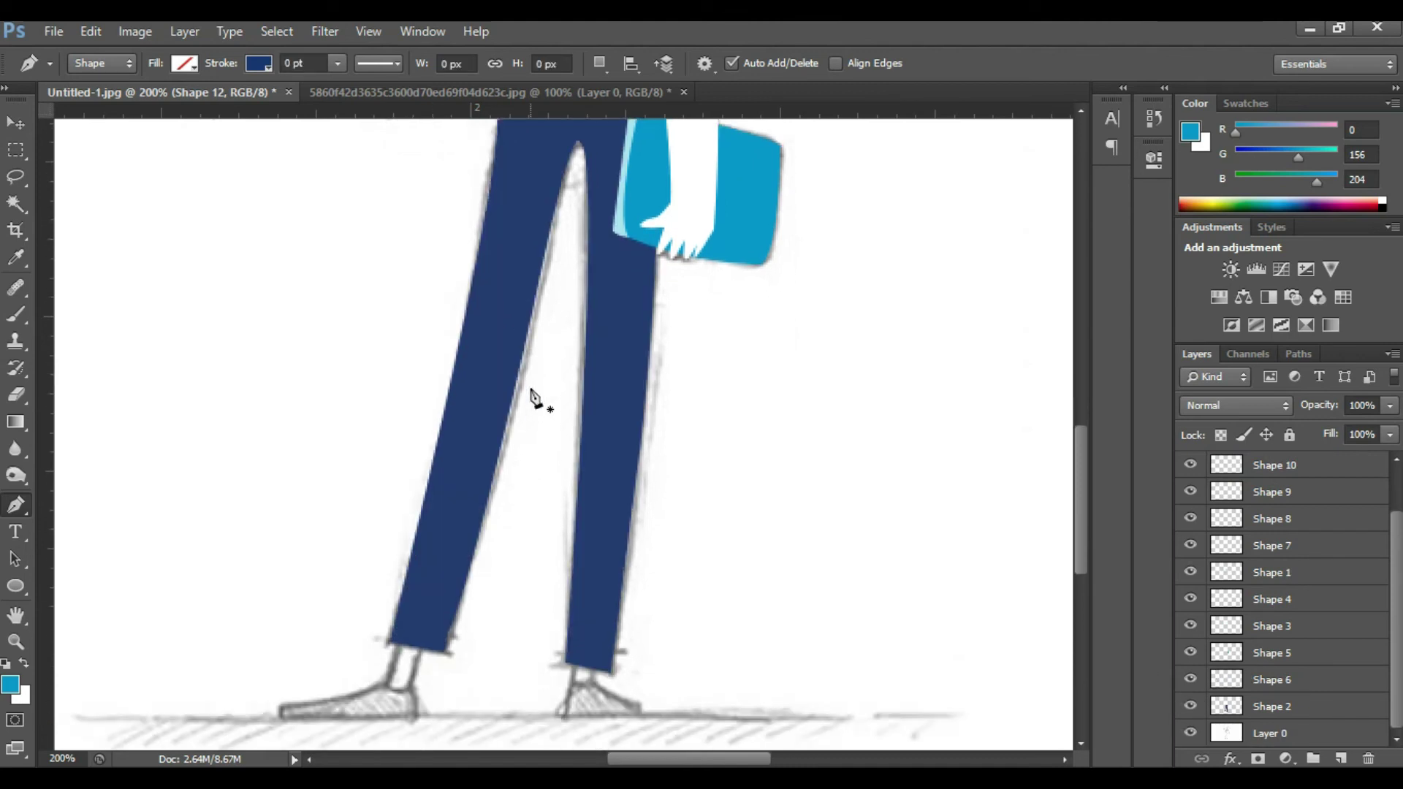
{"action": "scroll", "coordinate": [533, 398], "scroll_direction": "down", "scroll_amount": 2}
{"action": "scroll", "coordinate": [532, 400], "scroll_direction": "down", "scroll_amount": 2}
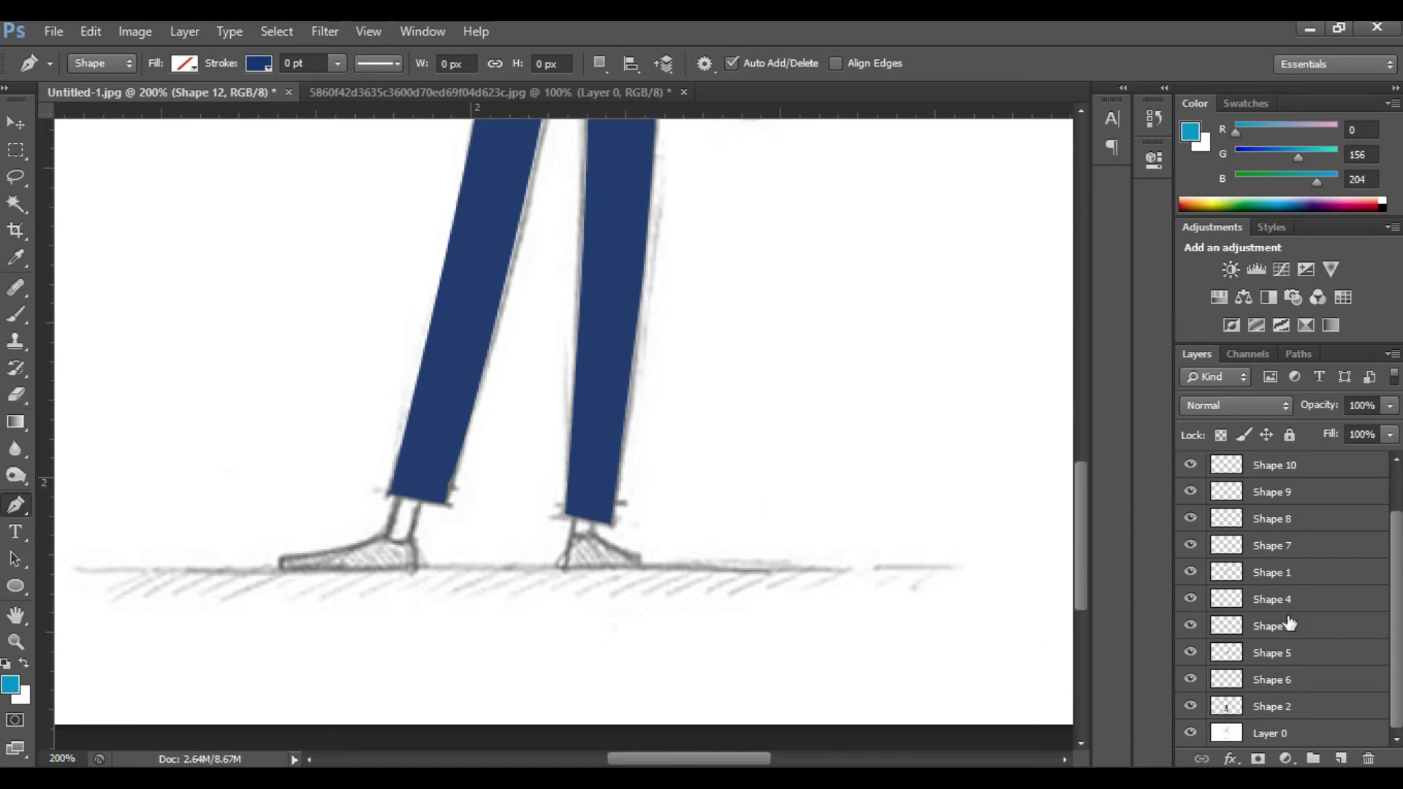
{"action": "left_click", "coordinate": [1319, 706]}
Outline the left ankle, fill it white, and rasterize its shape layer
{"action": "left_click", "coordinate": [1301, 733]}
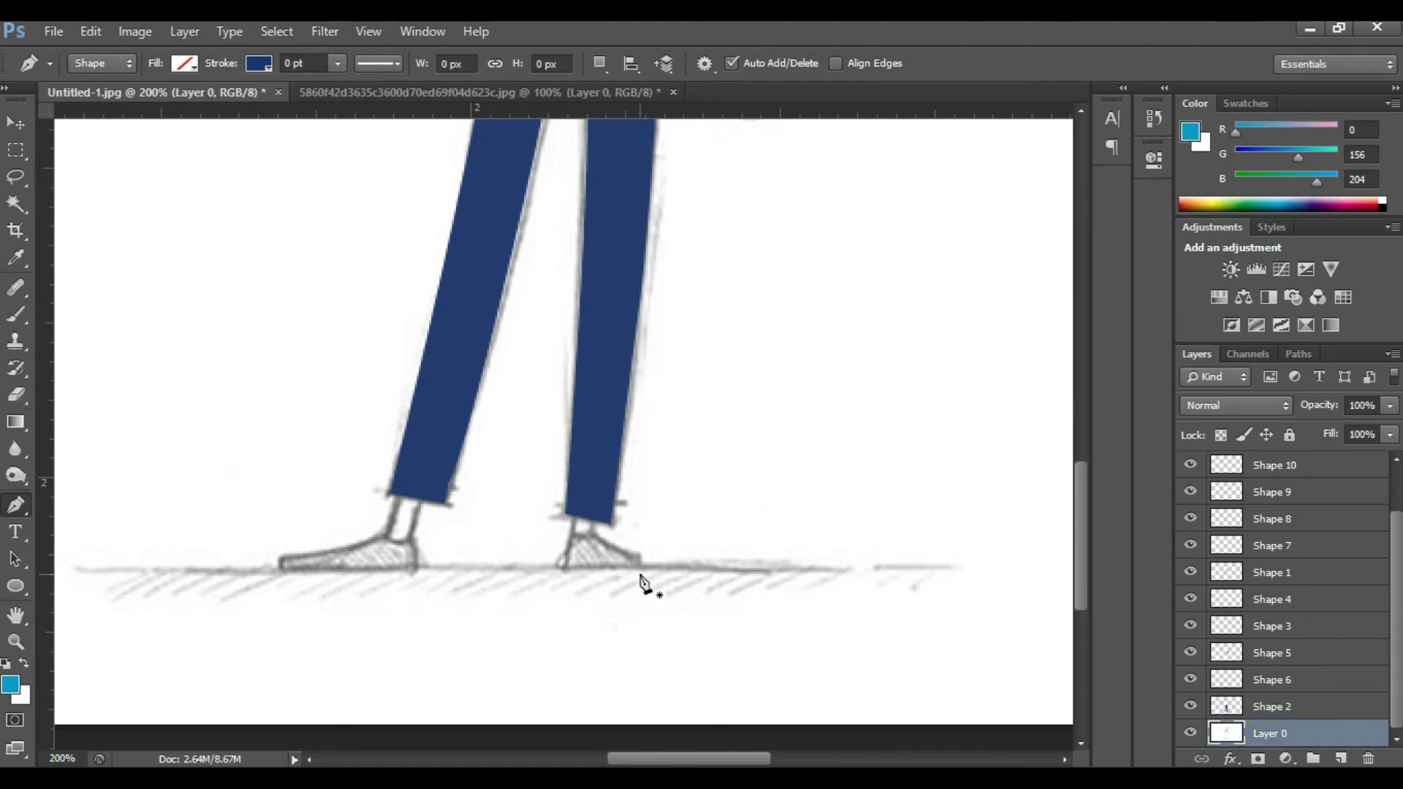
{"action": "left_click", "coordinate": [402, 491]}
{"action": "left_click", "coordinate": [388, 539]}
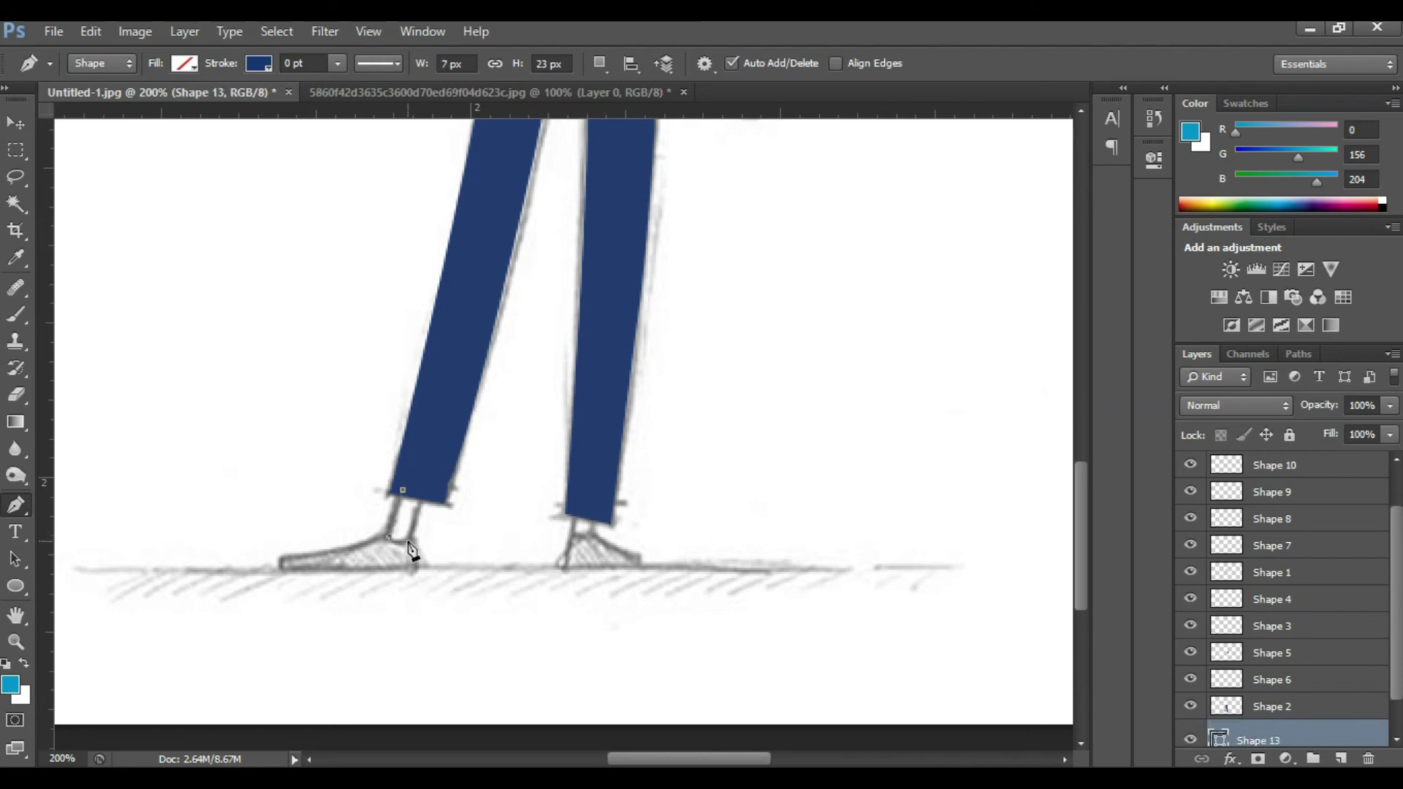
{"action": "left_click_drag", "start_coordinate": [386, 551], "coordinate": [409, 561]}
{"action": "left_click", "coordinate": [426, 482]}
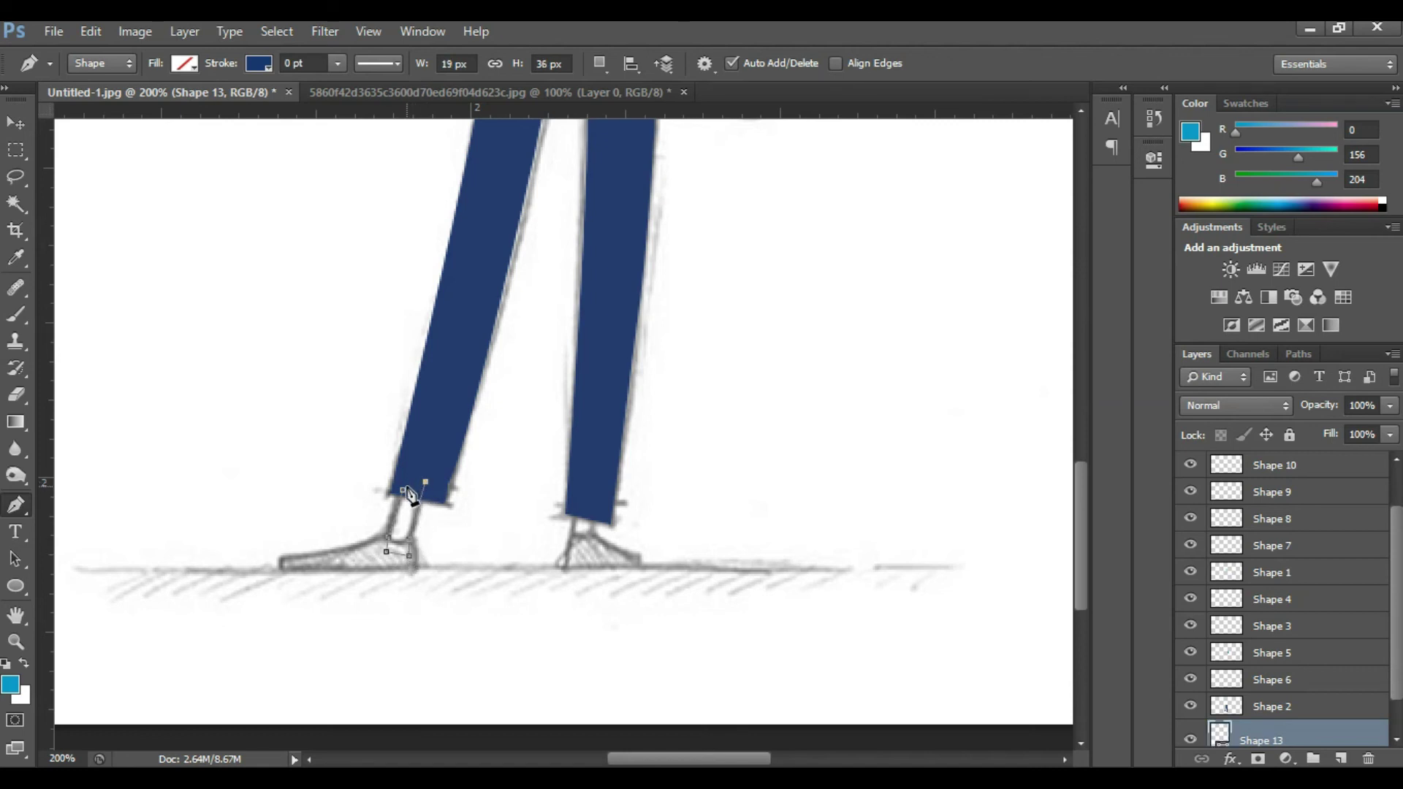
{"action": "left_click", "coordinate": [185, 65]}
{"action": "left_click", "coordinate": [96, 162]}
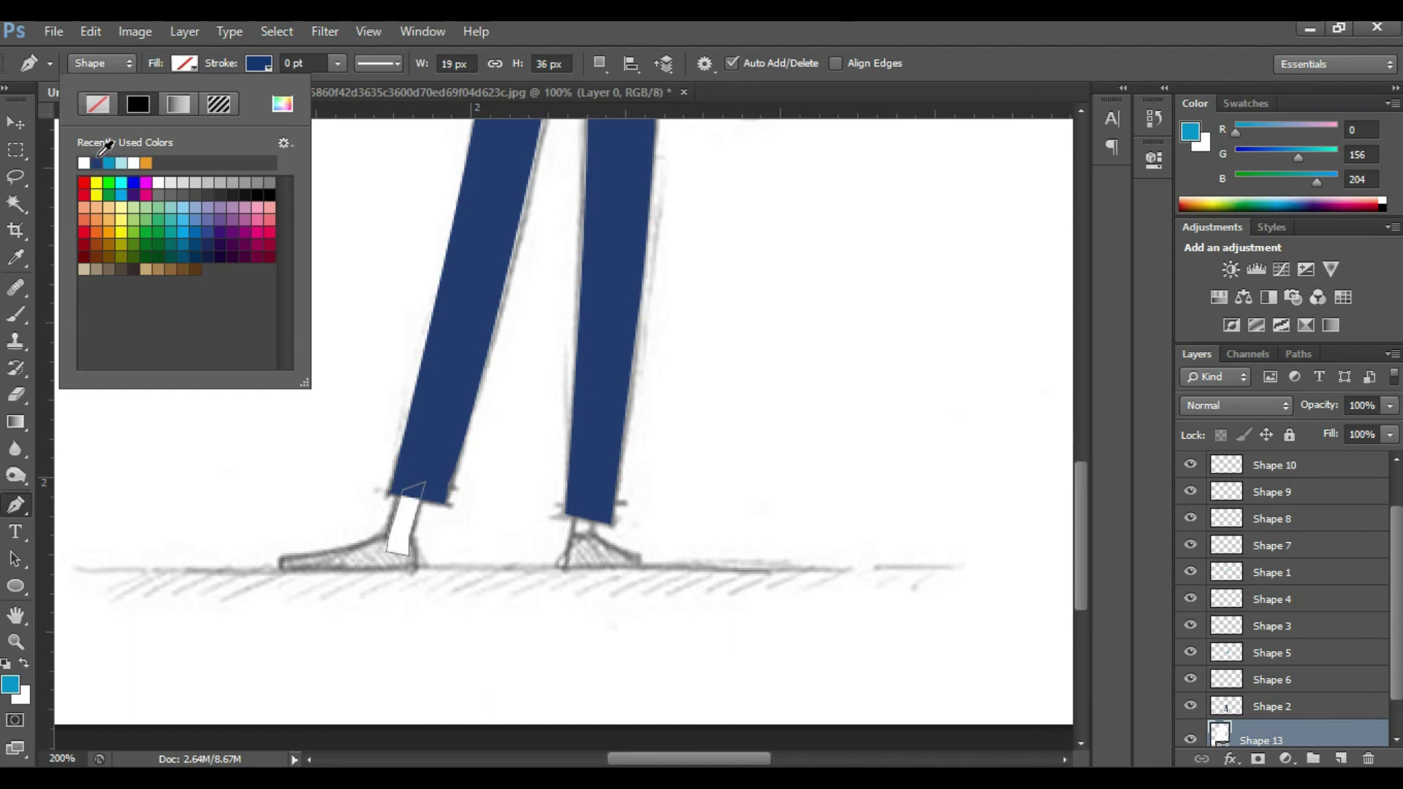
{"action": "right_click", "coordinate": [1294, 731]}
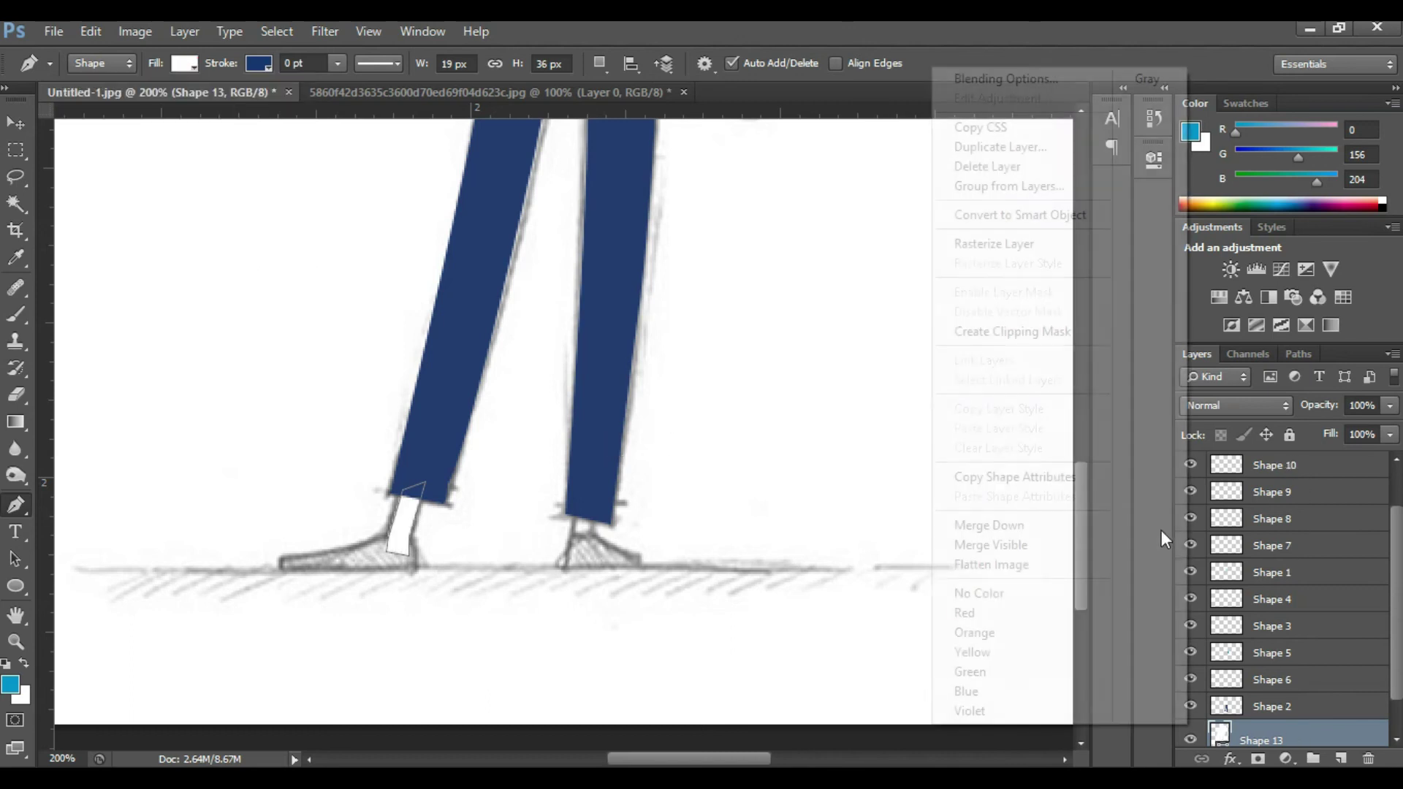
{"action": "left_click", "coordinate": [980, 245]}
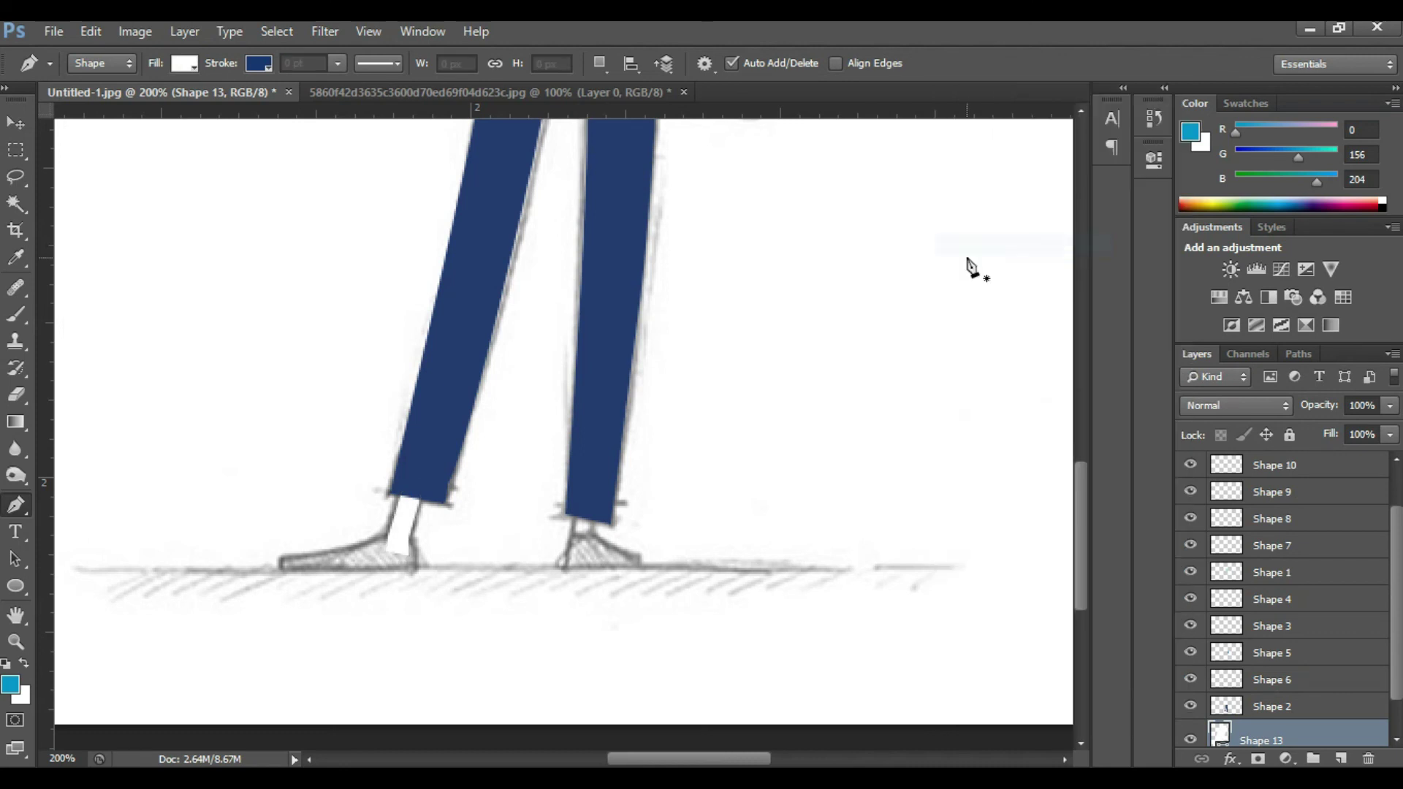
Outline the right ankle, fill it white, and rasterize its shape layer
{"action": "left_click", "coordinate": [576, 506]}
{"action": "left_click", "coordinate": [576, 525]}
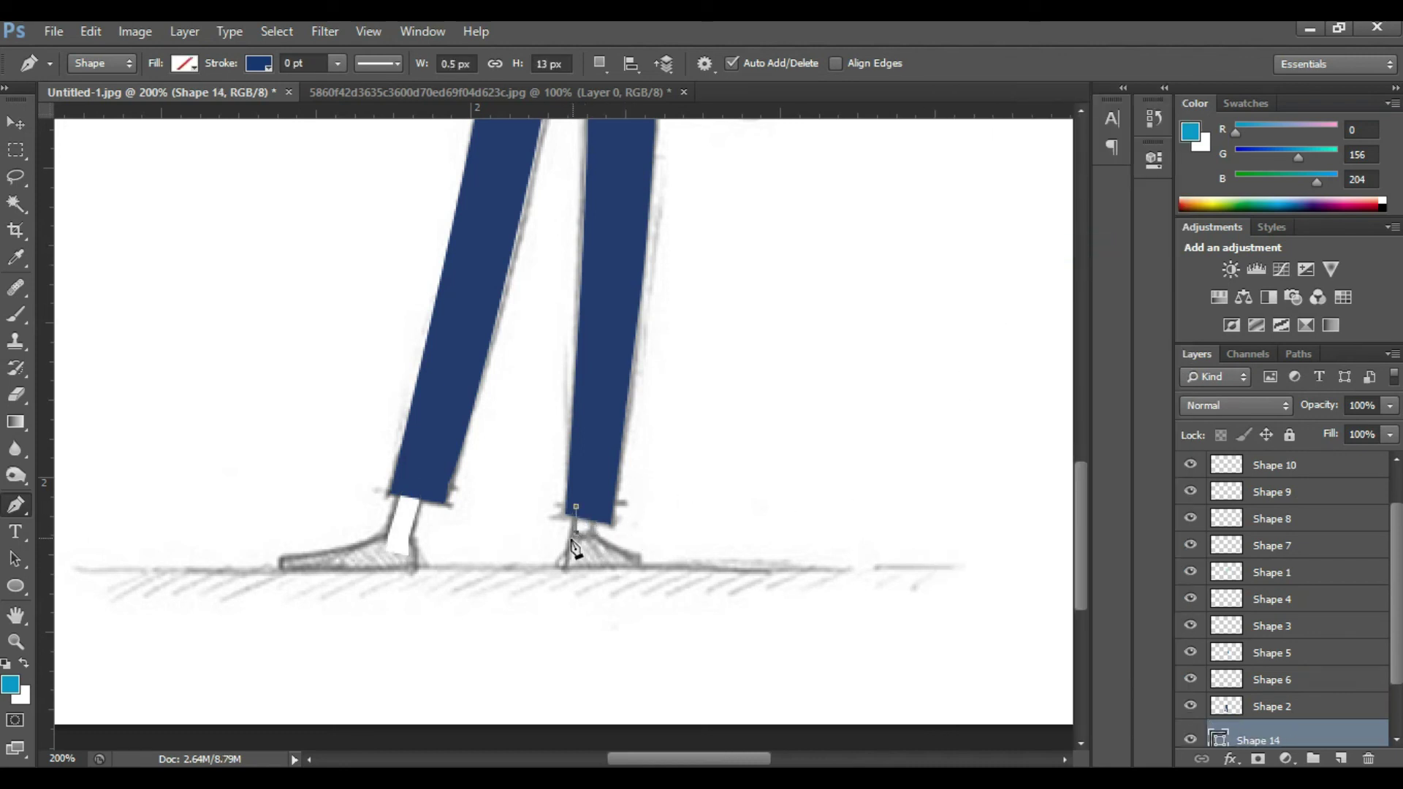
{"action": "left_click", "coordinate": [576, 545]}
{"action": "left_click", "coordinate": [588, 545]}
{"action": "left_click", "coordinate": [594, 492]}
{"action": "left_click", "coordinate": [576, 506]}
{"action": "left_click", "coordinate": [177, 63]}
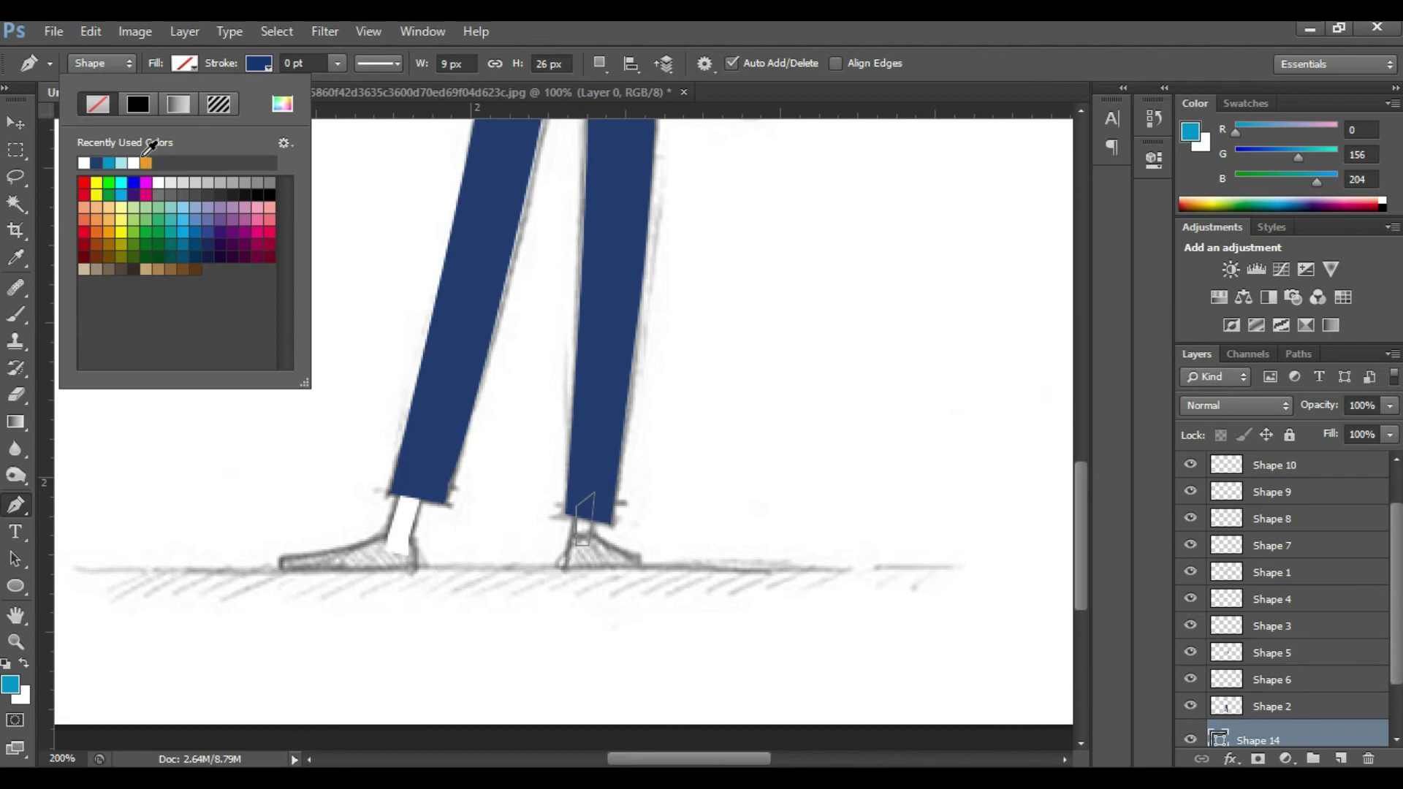
{"action": "left_click", "coordinate": [86, 159]}
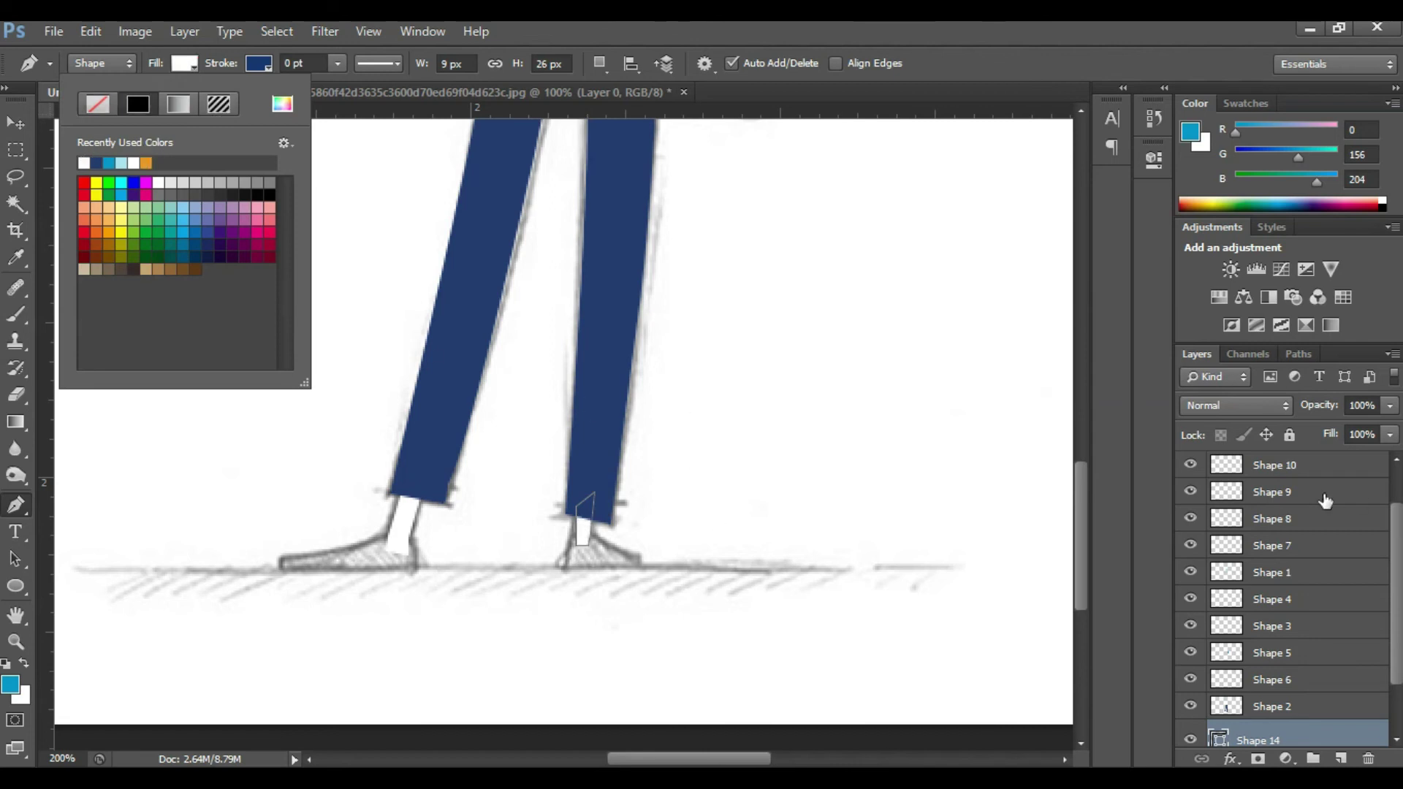
{"action": "right_click", "coordinate": [1279, 735]}
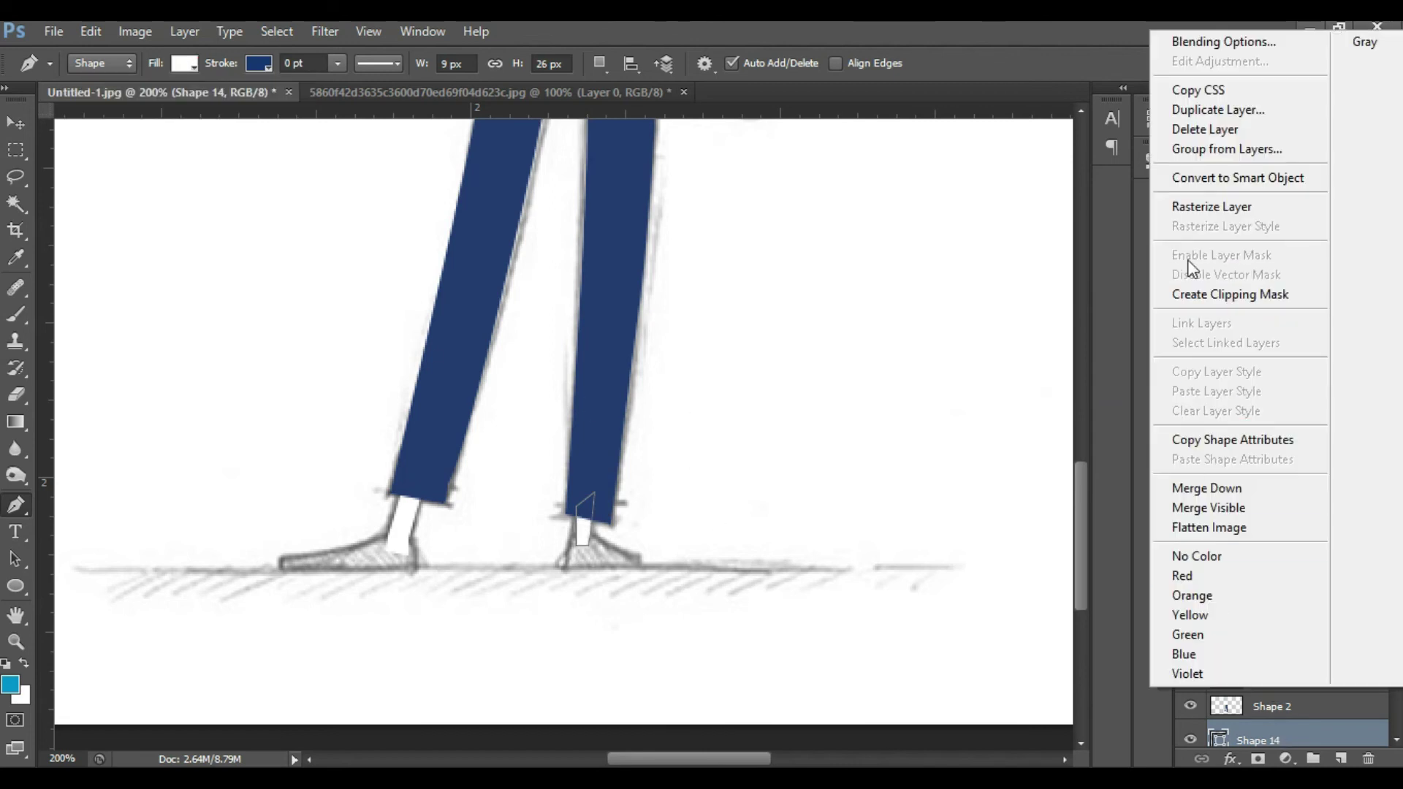
{"action": "left_click", "coordinate": [1187, 213]}
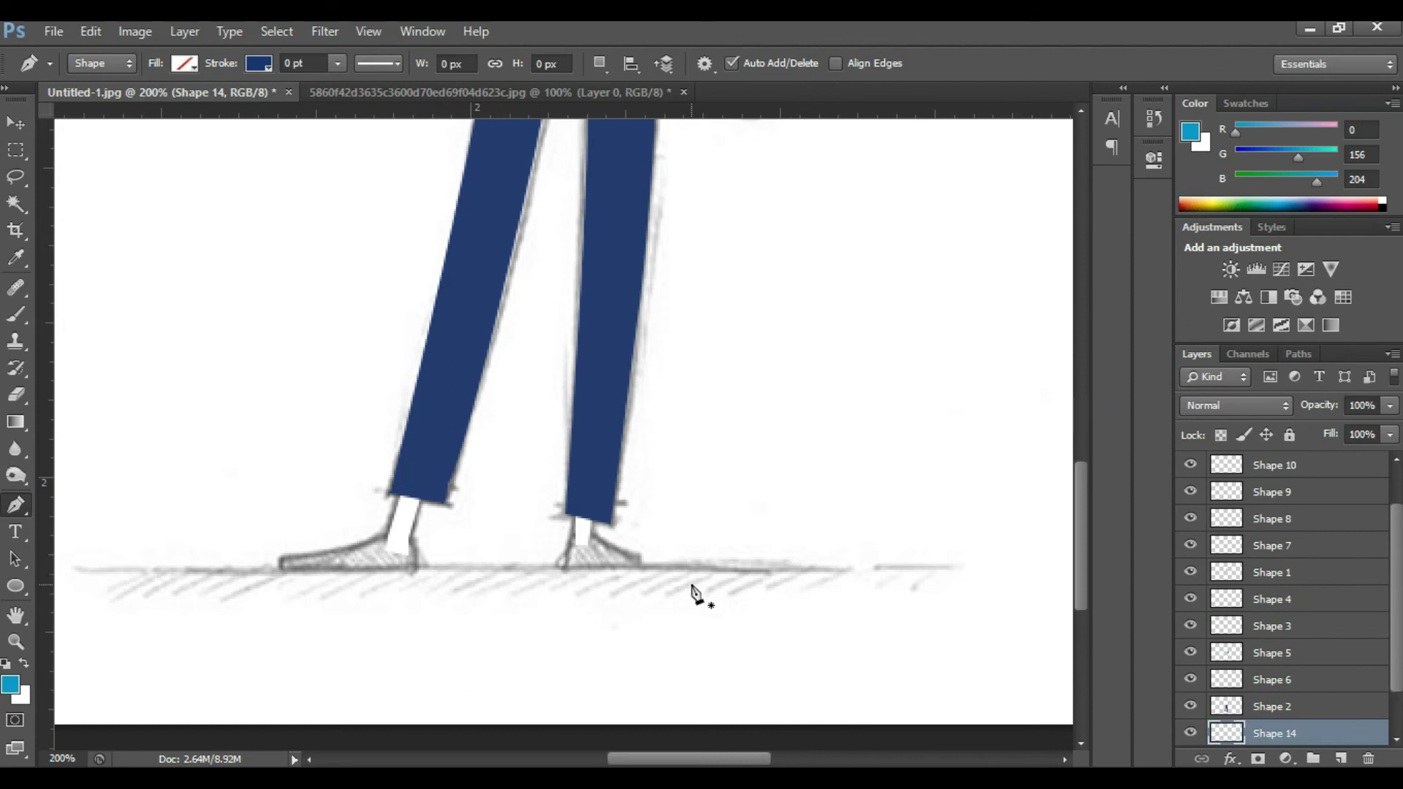
Toggle the white ankle fill to compare, then add a new empty layer
{"action": "scroll", "coordinate": [658, 607], "scroll_direction": "down", "scroll_amount": 1}
{"action": "scroll", "coordinate": [1259, 666], "scroll_direction": "down", "scroll_amount": 2}
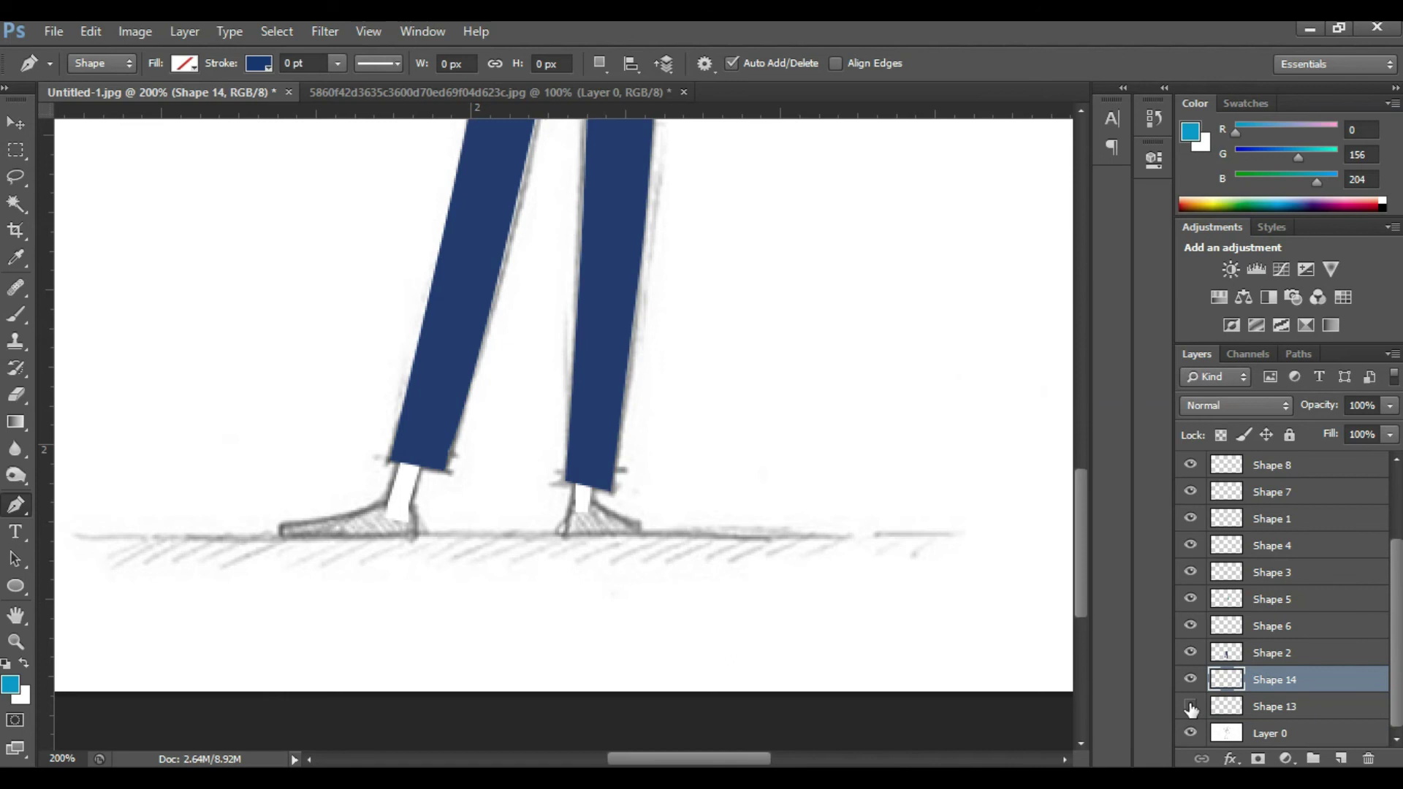
{"action": "left_click", "coordinate": [1191, 679]}
{"action": "left_click", "coordinate": [1191, 679]}
{"action": "left_click", "coordinate": [1341, 758]}
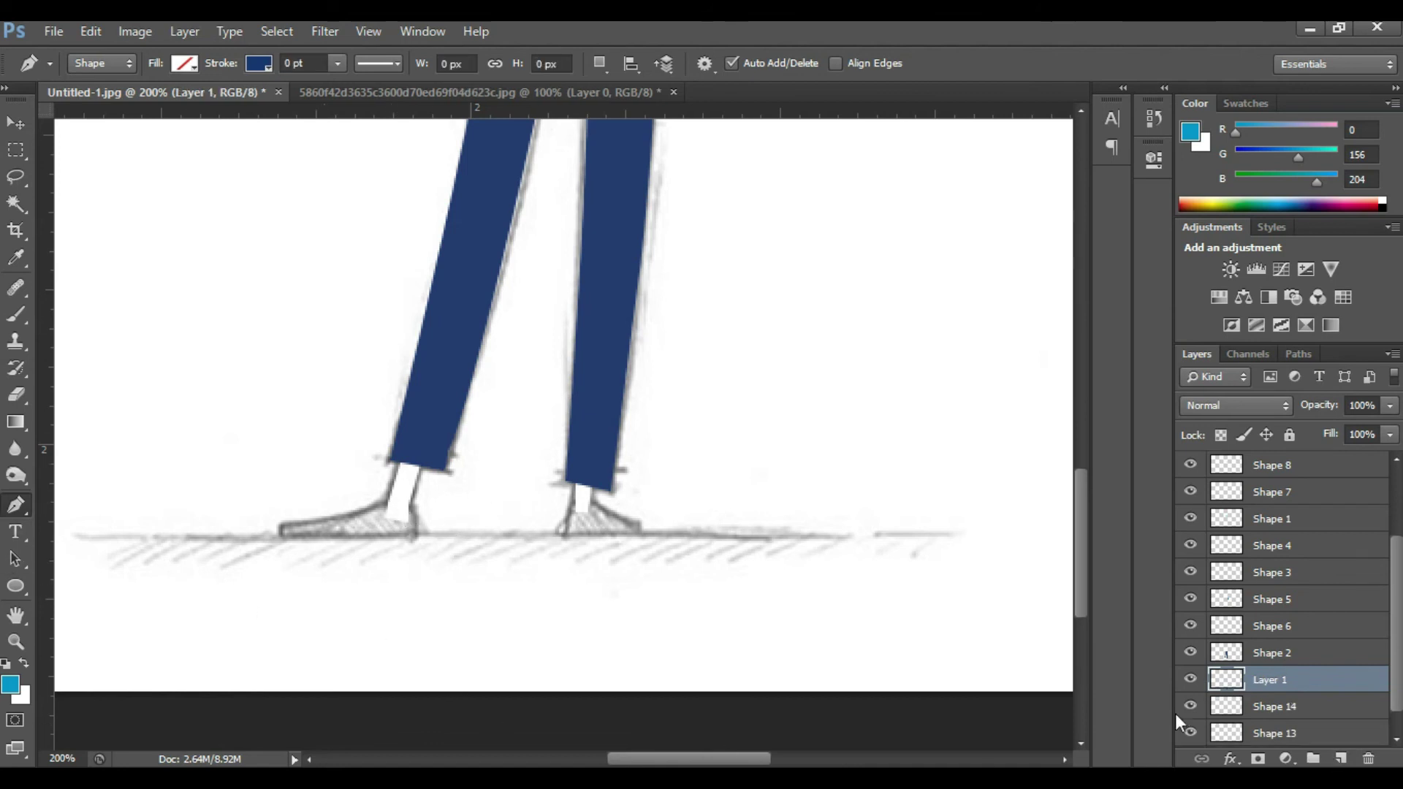
Hide both ankle fills and trace the left shoe outline with the Pen tool
{"action": "left_click_drag", "start_coordinate": [1189, 707], "coordinate": [1191, 733]}
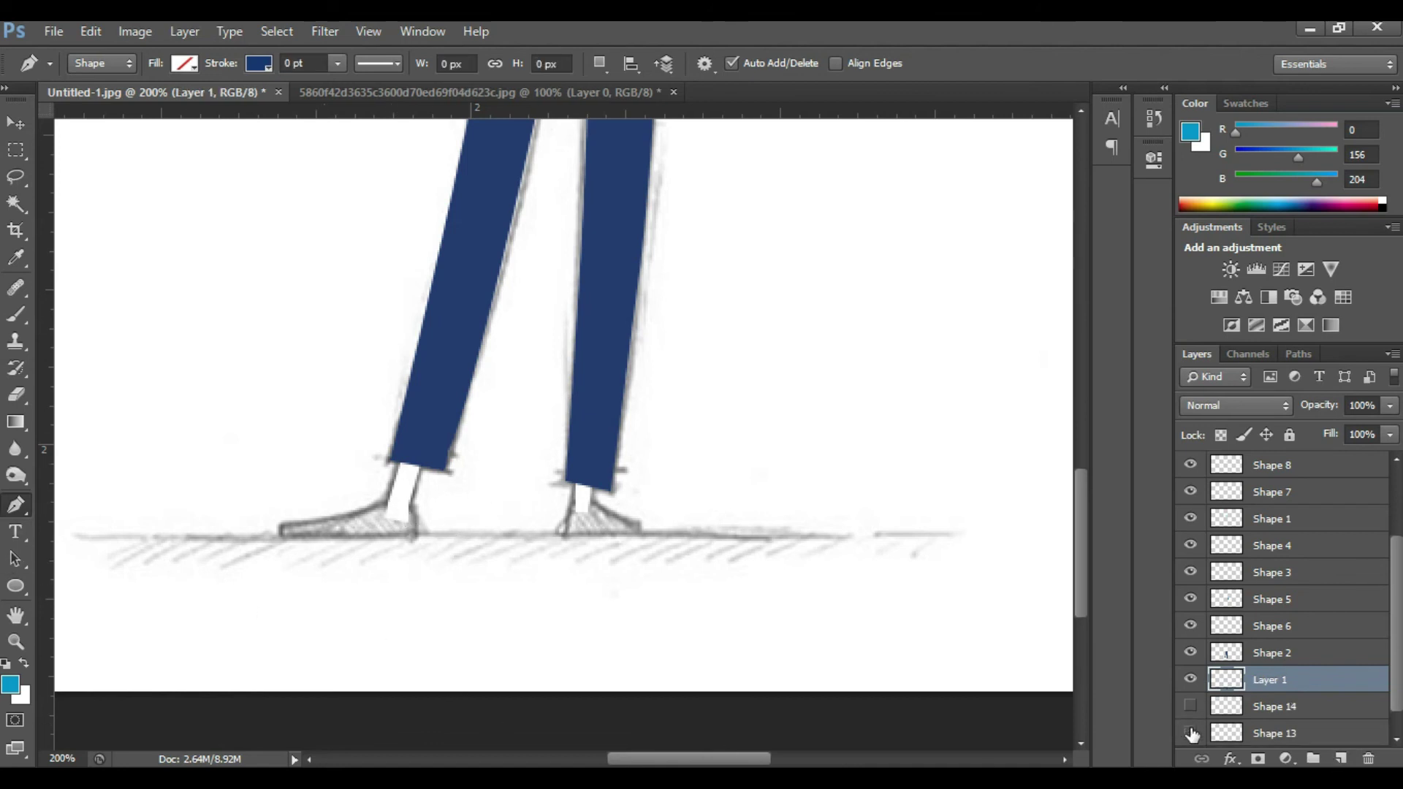
{"action": "left_click", "coordinate": [388, 505]}
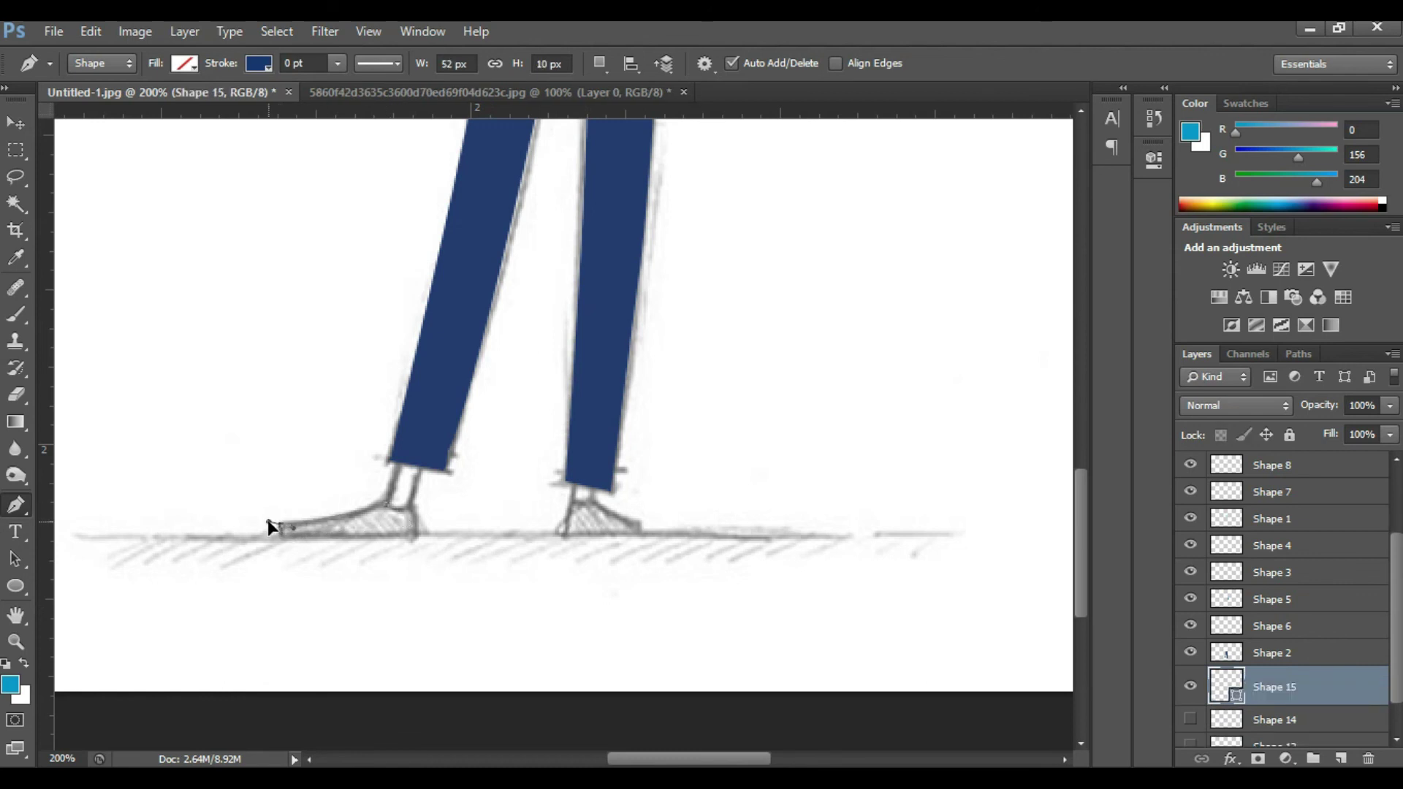
{"action": "left_click", "coordinate": [268, 519]}
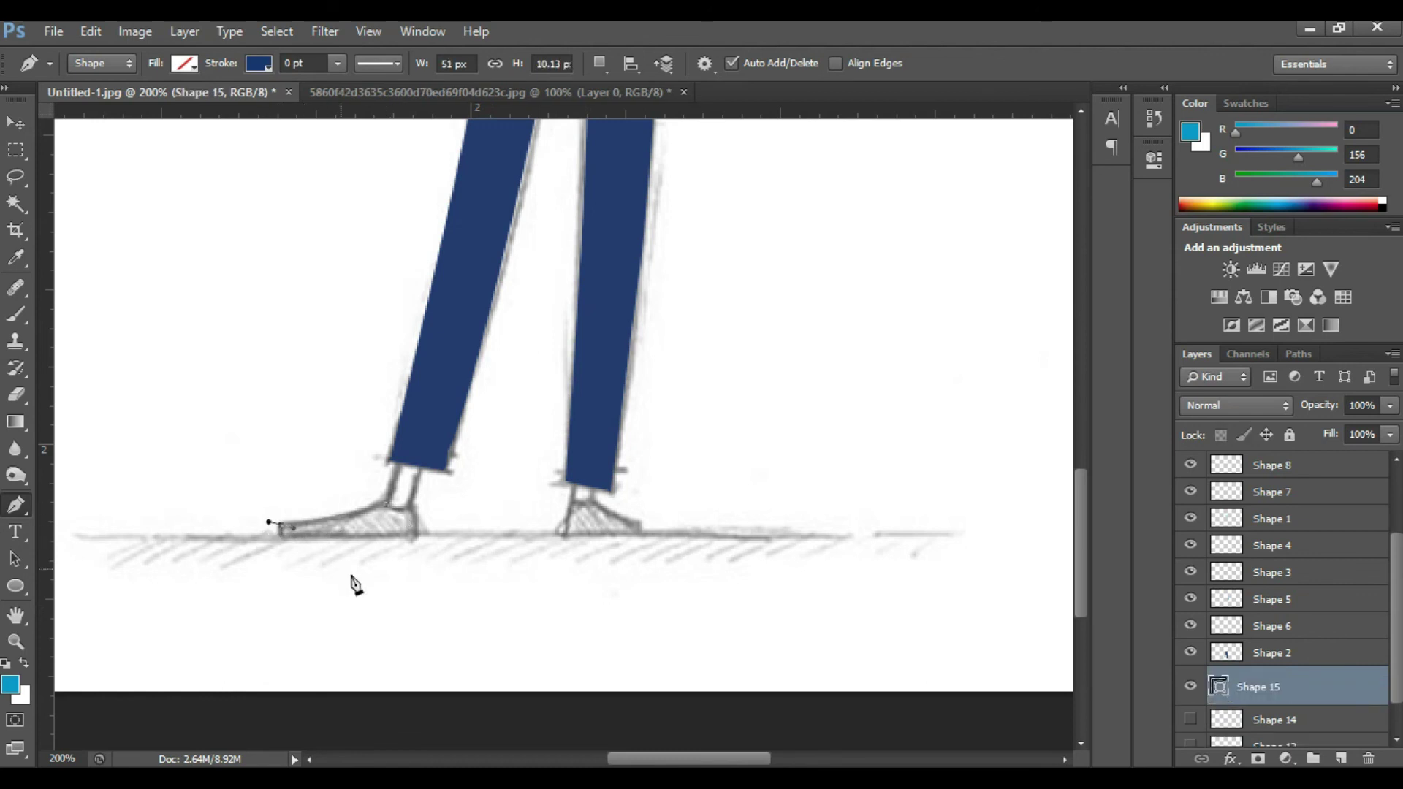
{"action": "left_click", "coordinate": [281, 527], "text": "alt"}
{"action": "left_click_drag", "start_coordinate": [417, 538], "coordinate": [447, 533]}
{"action": "left_click", "coordinate": [418, 538], "text": "alt"}
{"action": "left_click", "coordinate": [416, 517]}
{"action": "left_click", "coordinate": [1219, 685]}
Fill the left shoe navy and rasterize its shape layer
{"action": "left_click", "coordinate": [178, 64]}
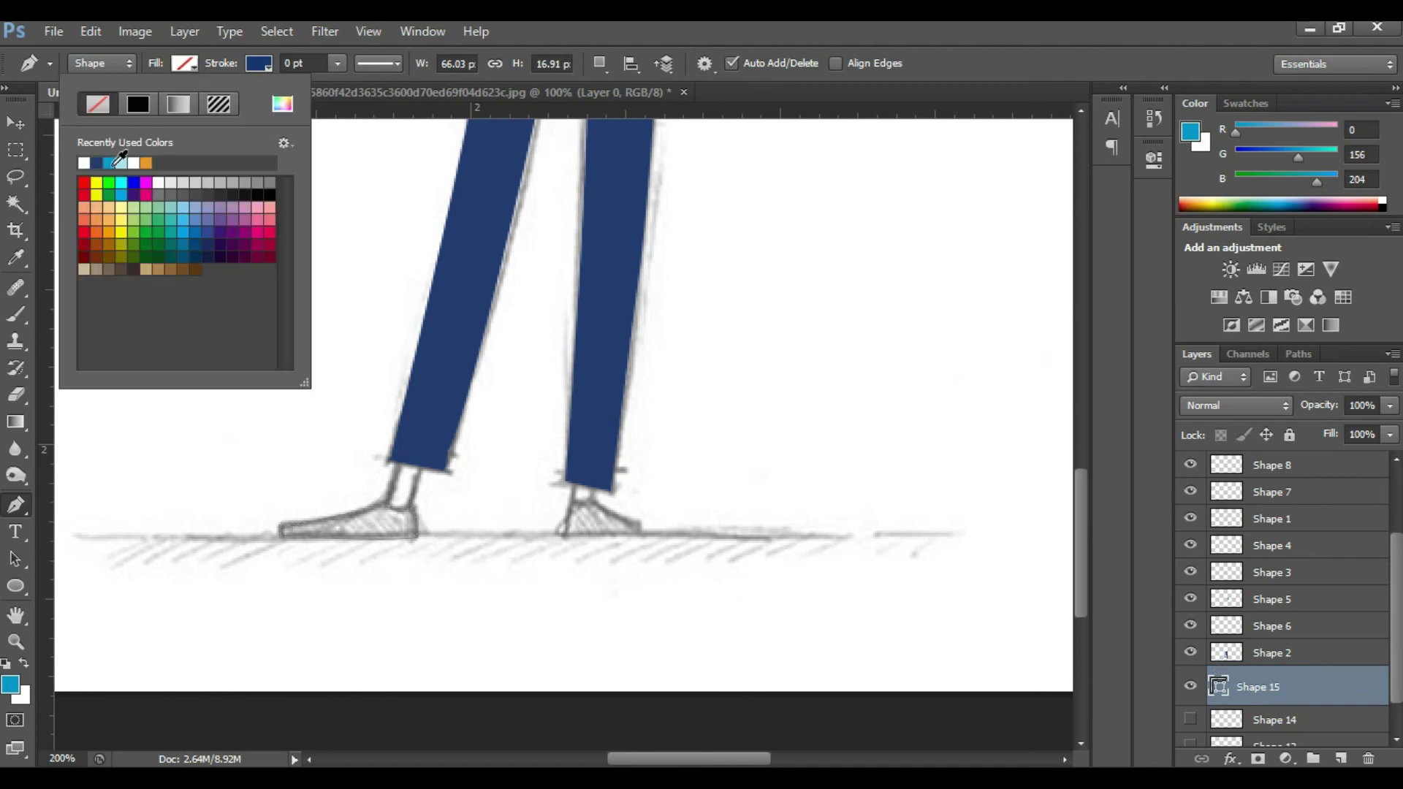
{"action": "left_click", "coordinate": [84, 162]}
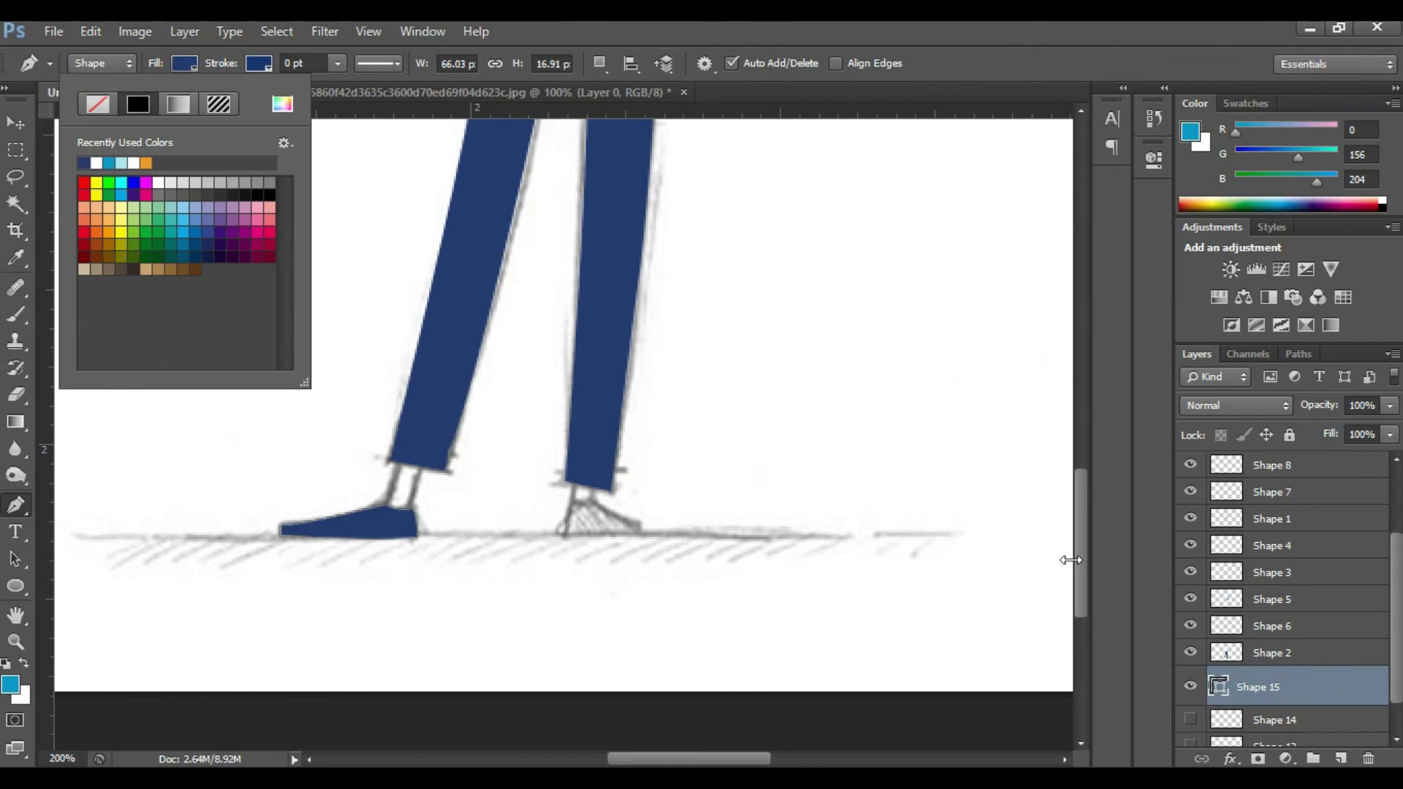
{"action": "left_click", "coordinate": [147, 162]}
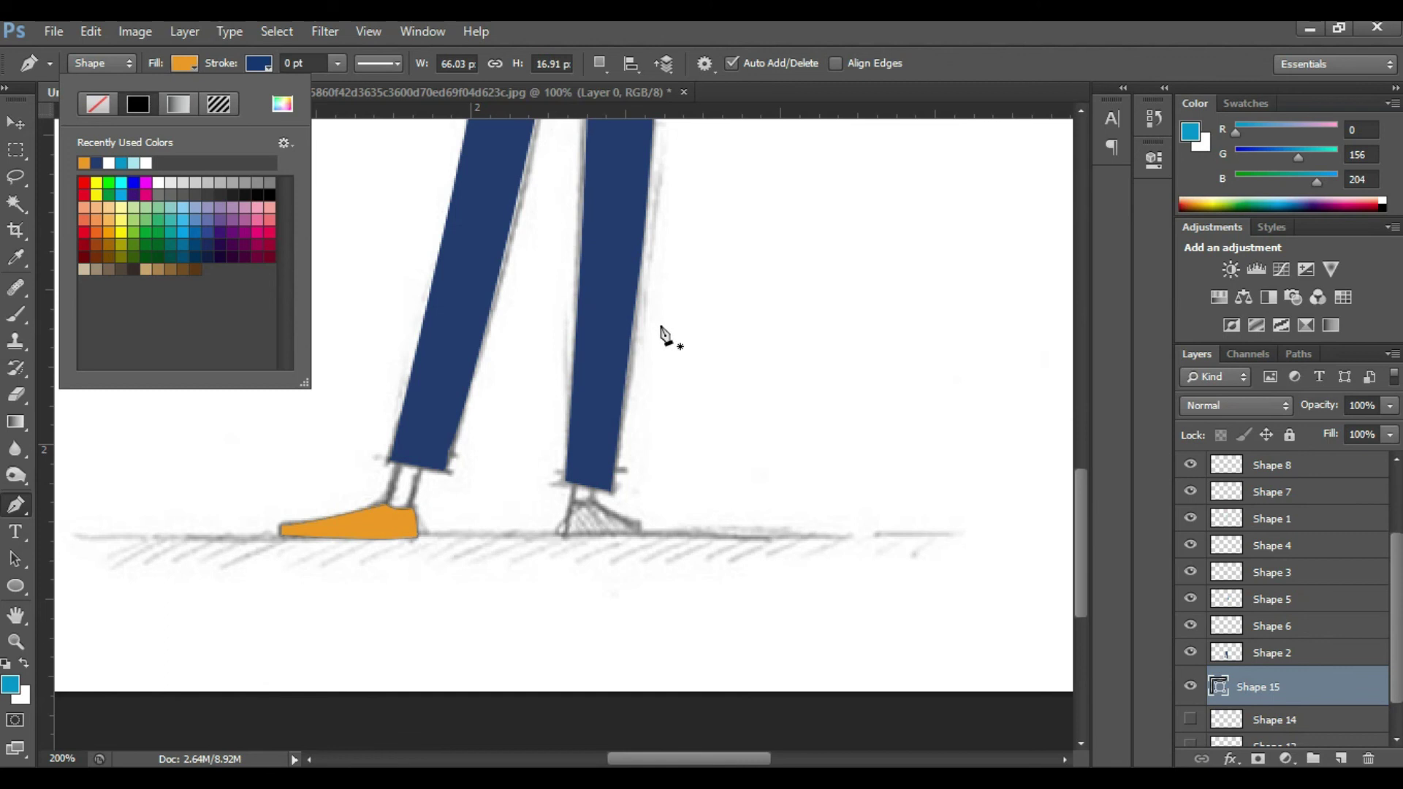
{"action": "left_click", "coordinate": [99, 162]}
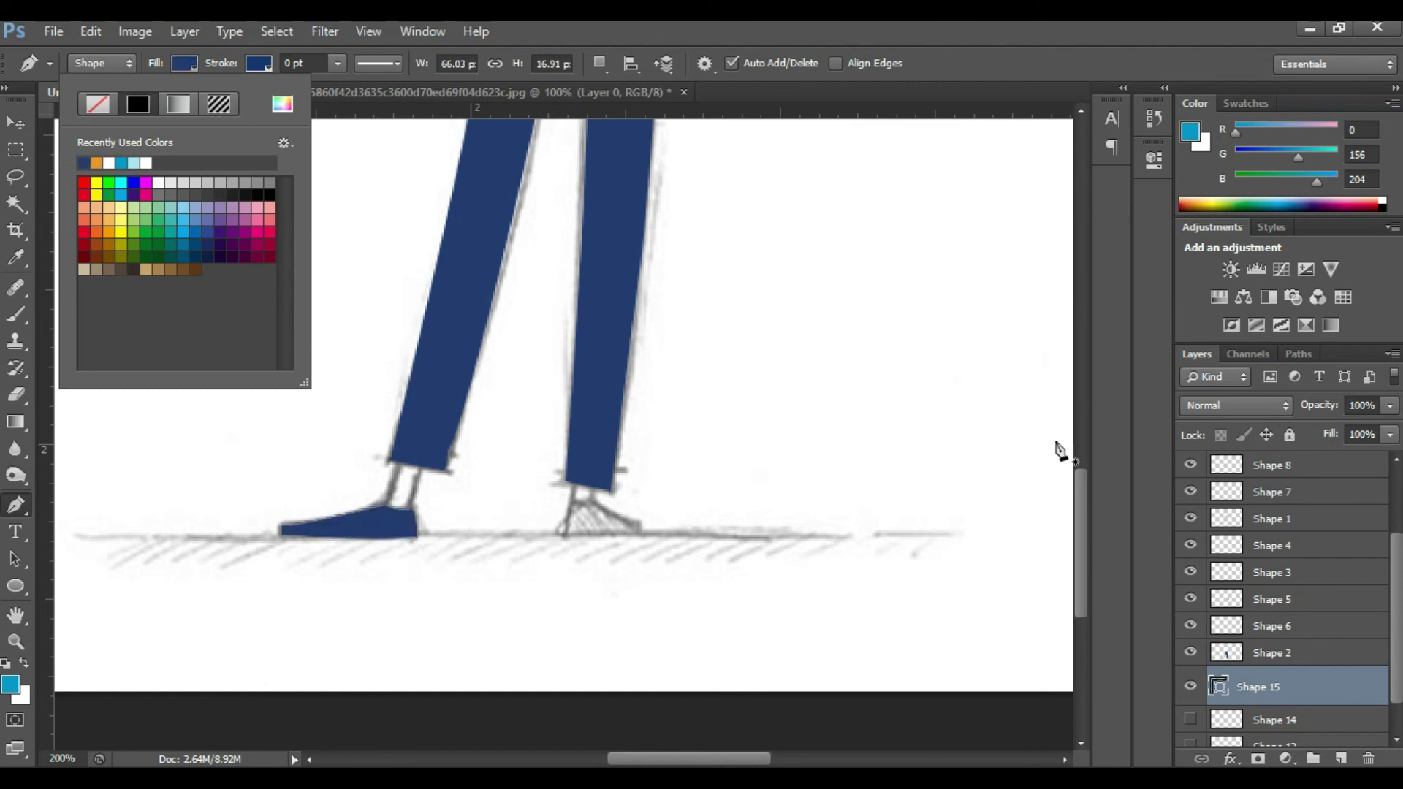
{"action": "right_click", "coordinate": [1275, 694]}
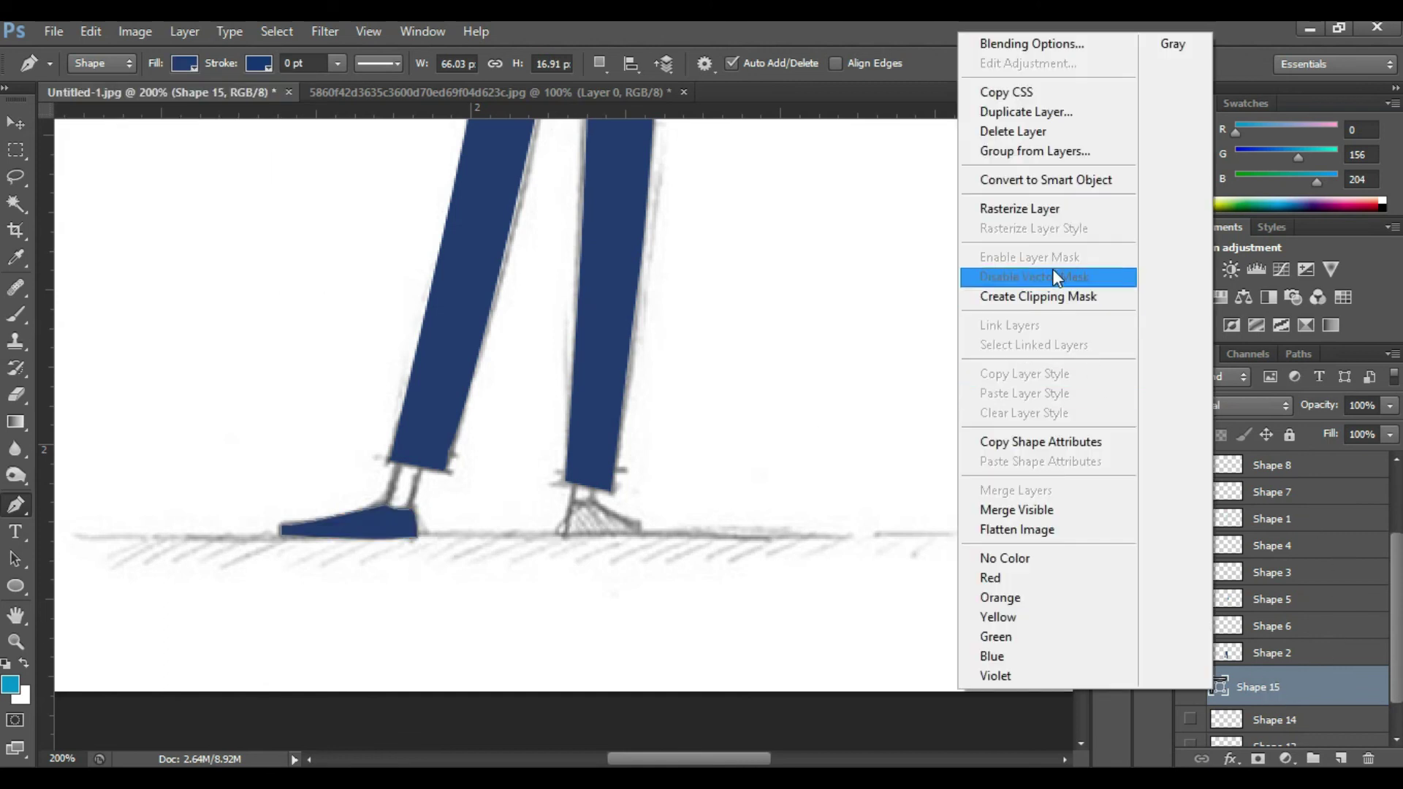
{"action": "left_click", "coordinate": [1041, 210]}
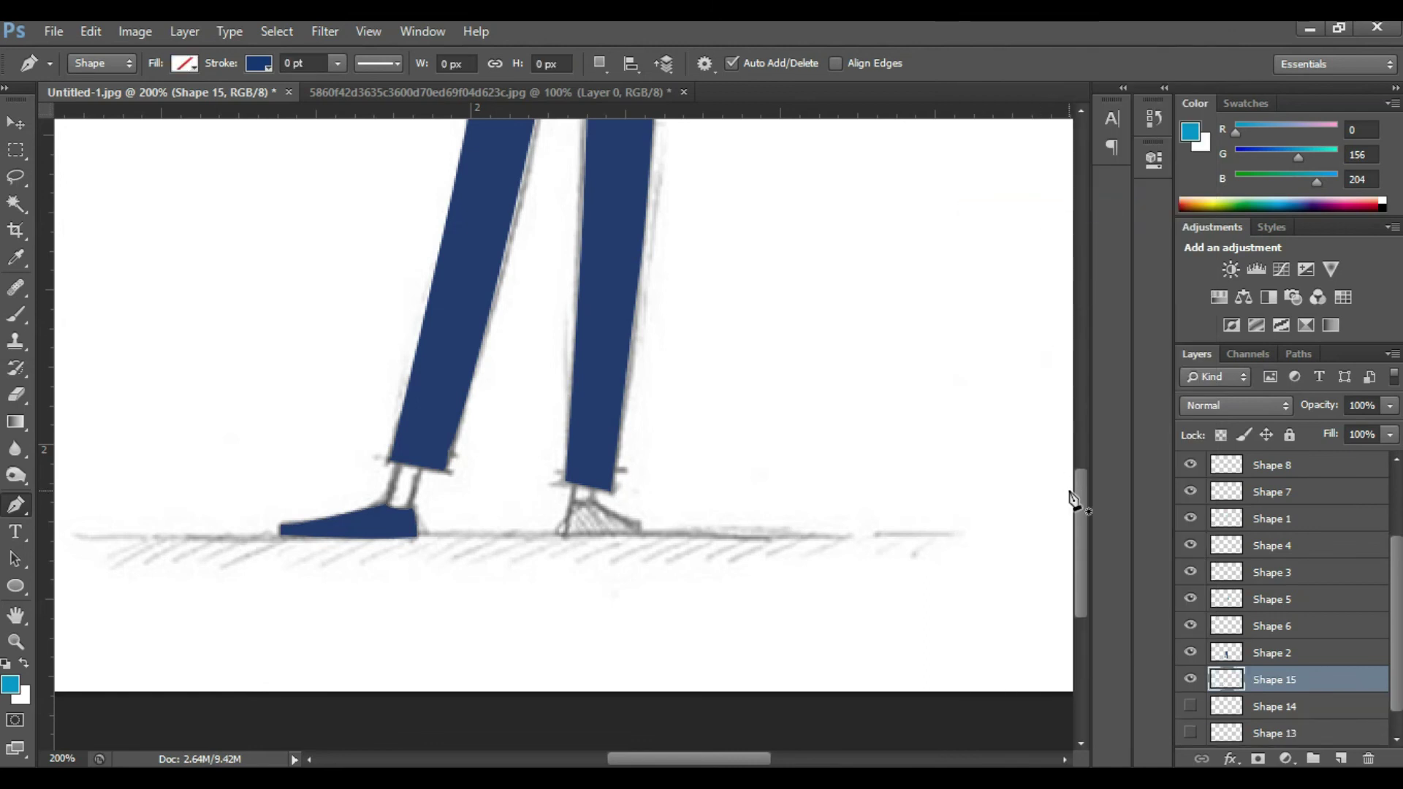
Trace the right shoe outline from heel to toe and up to the ankle
{"action": "left_click", "coordinate": [576, 509]}
{"action": "left_click", "coordinate": [568, 535]}
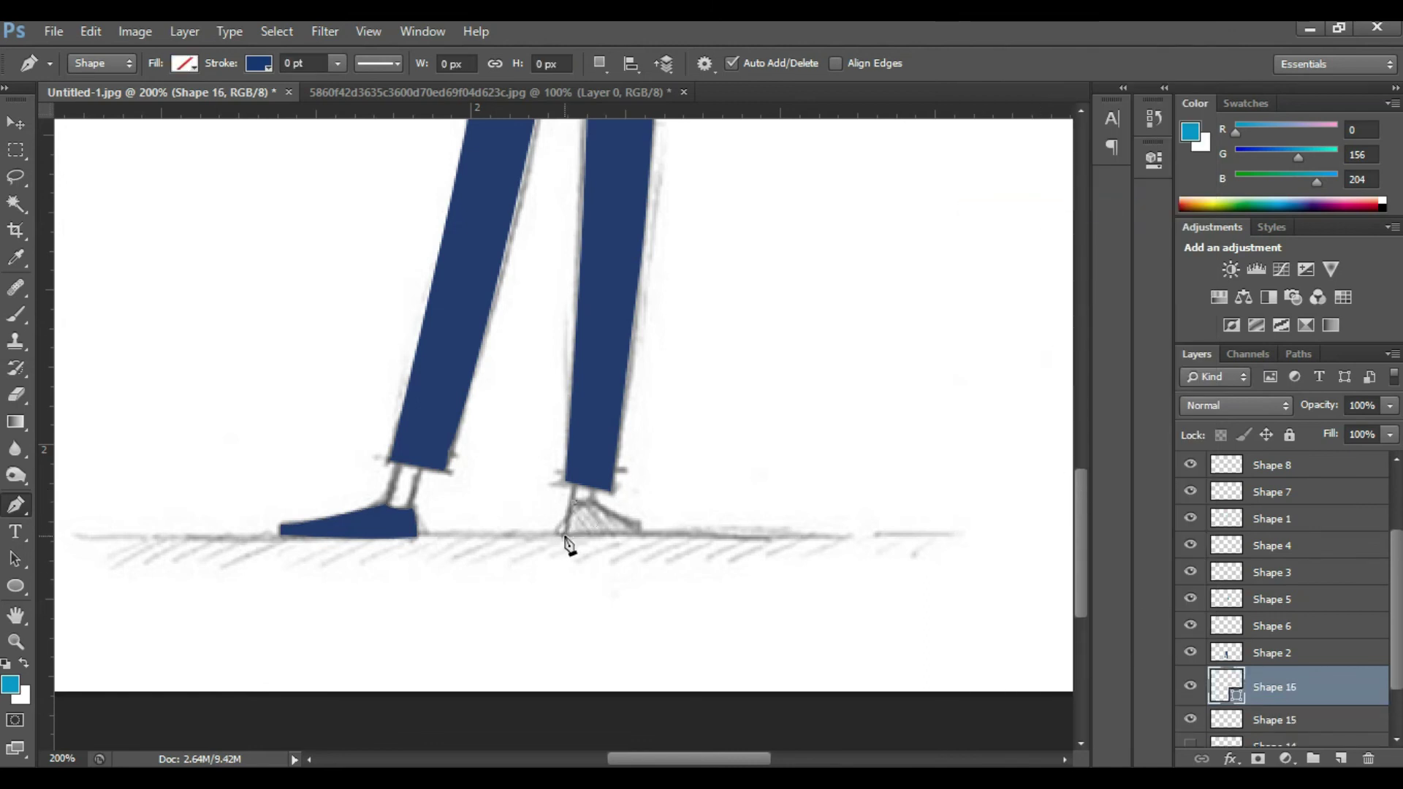
{"action": "left_click", "coordinate": [569, 537]}
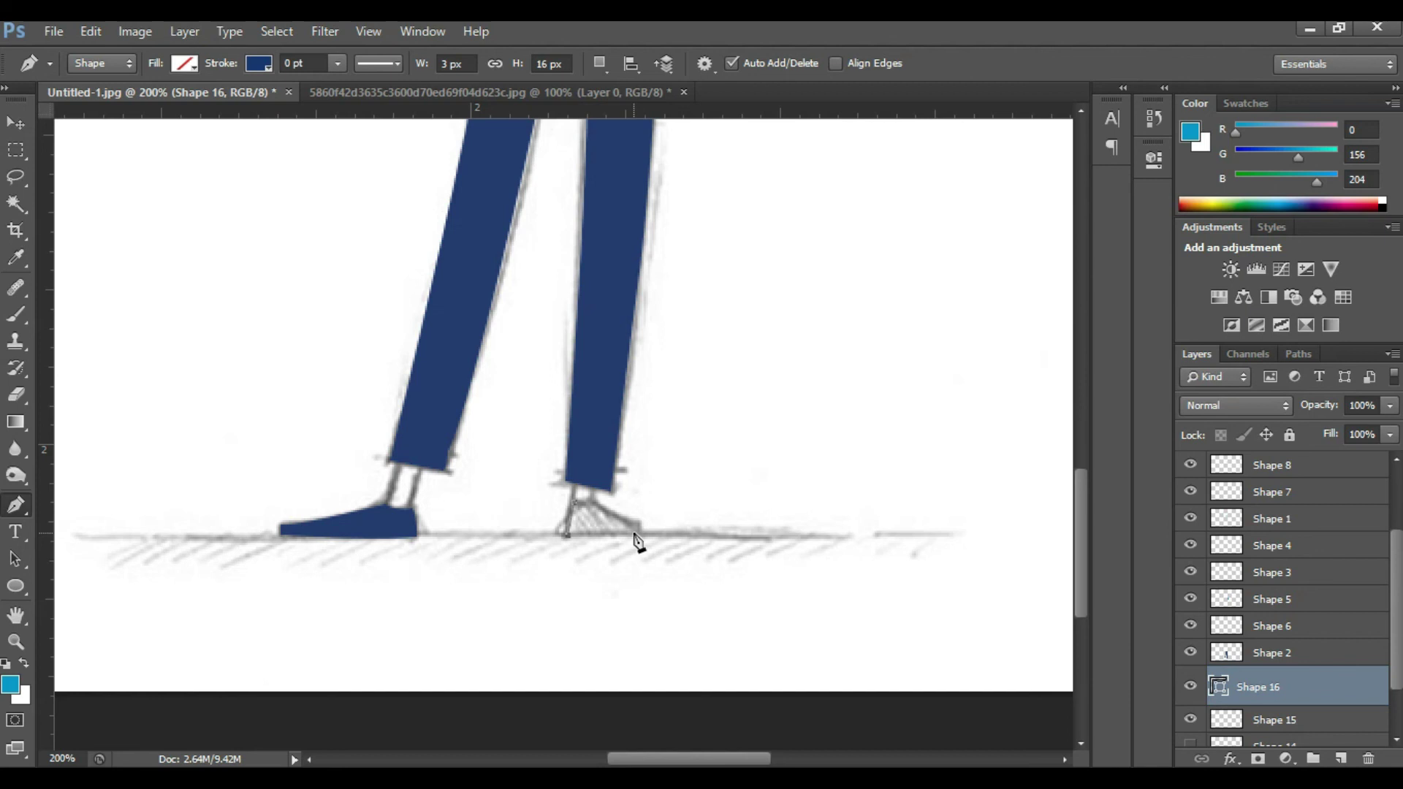
{"action": "left_click", "coordinate": [639, 541]}
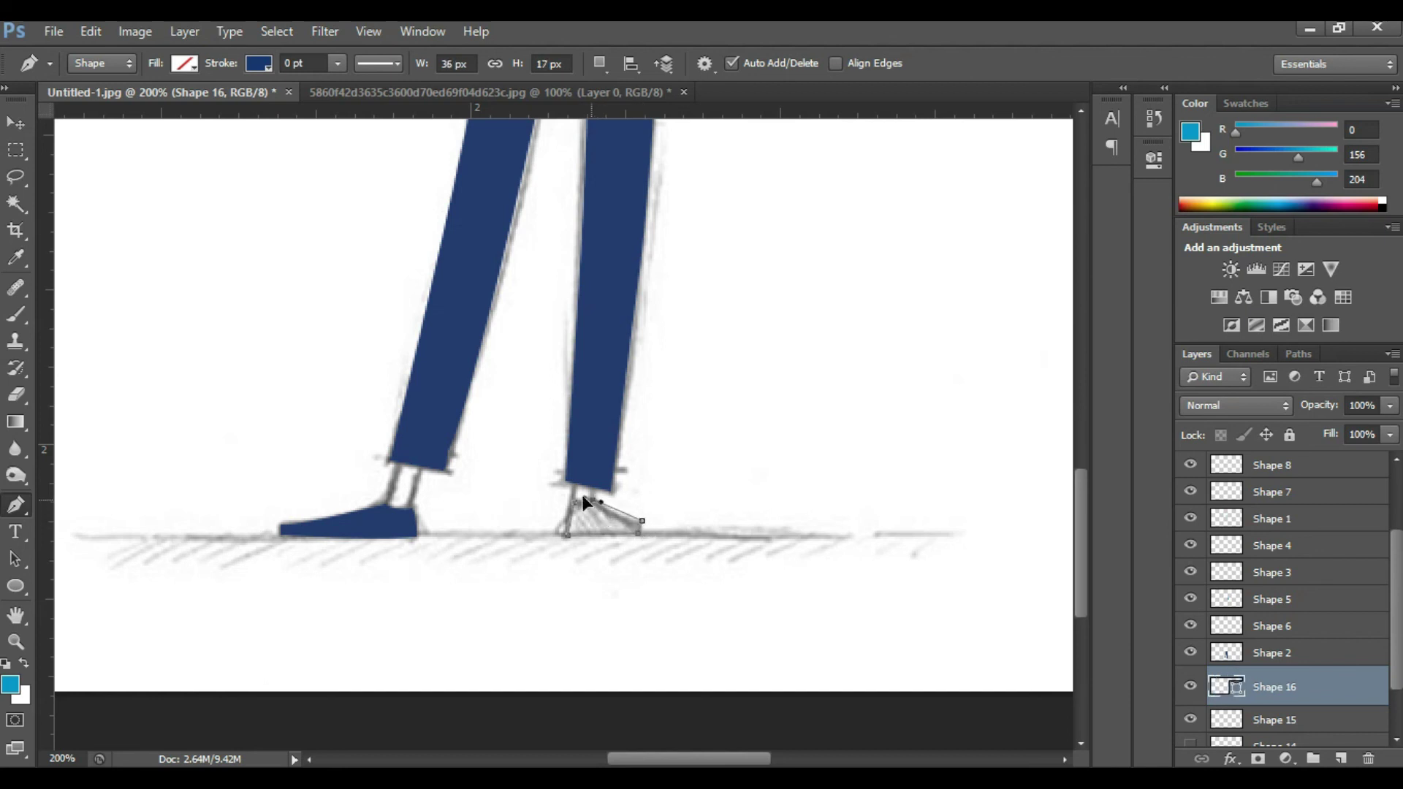
{"action": "left_click", "coordinate": [567, 480]}
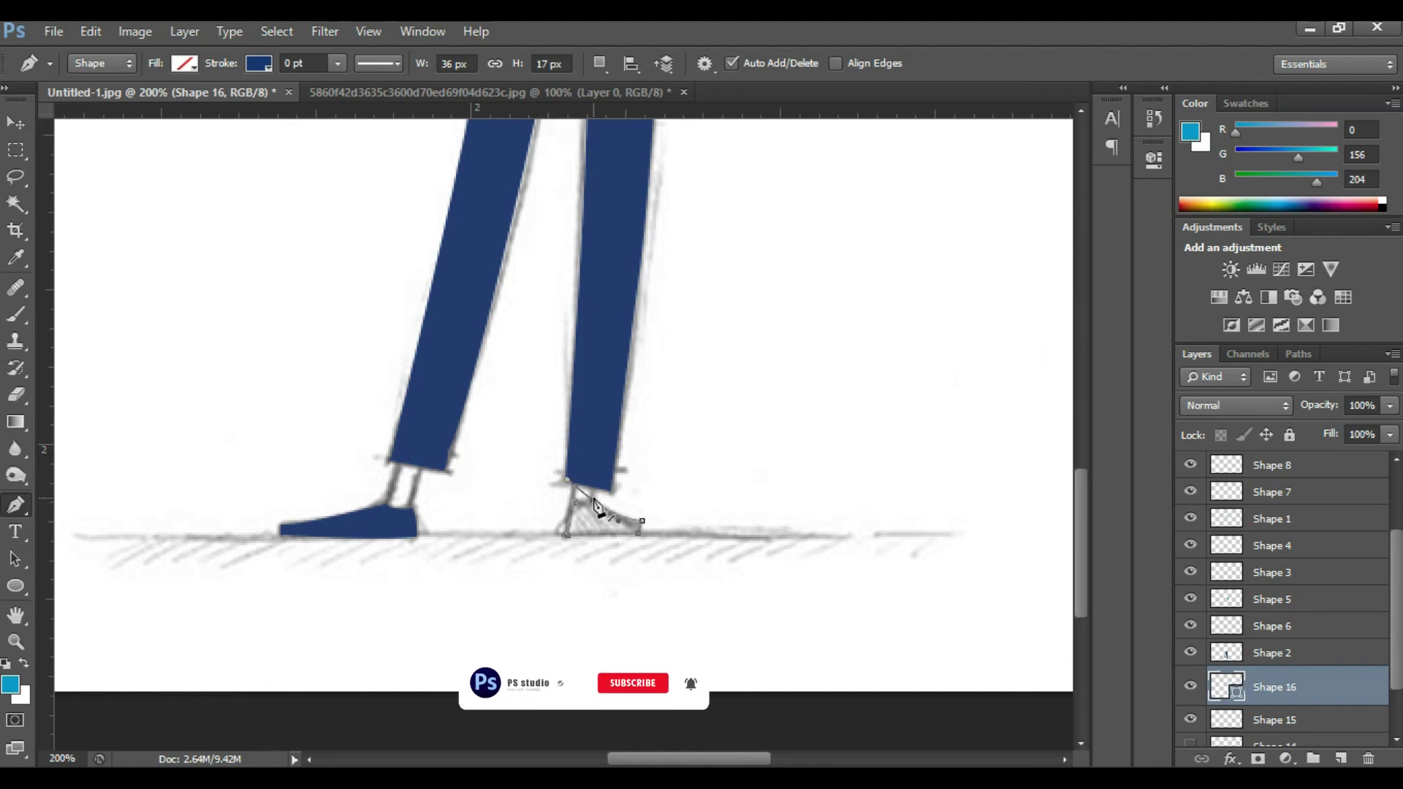
{"action": "left_click", "coordinate": [592, 500]}
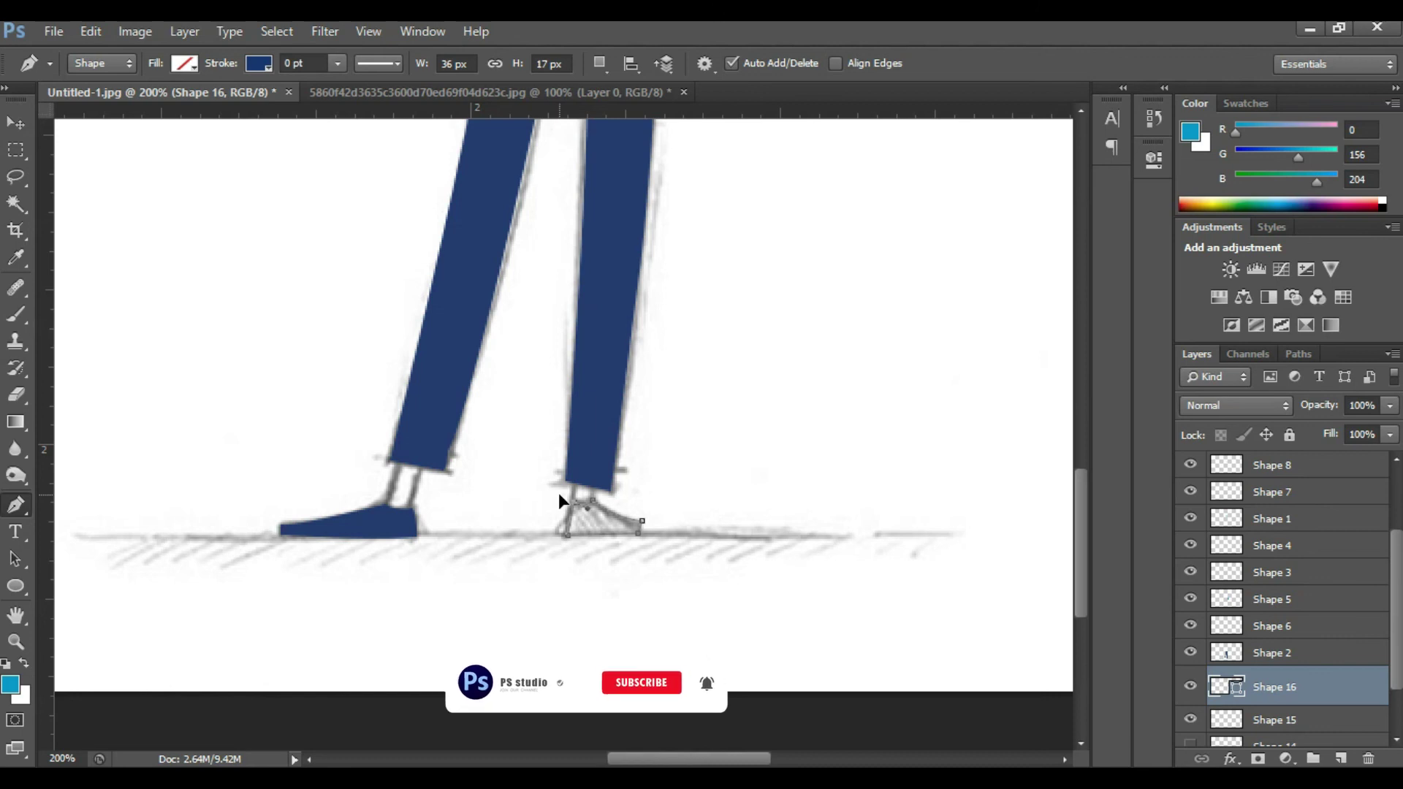
{"action": "left_click", "coordinate": [559, 493], "text": "ctrl"}
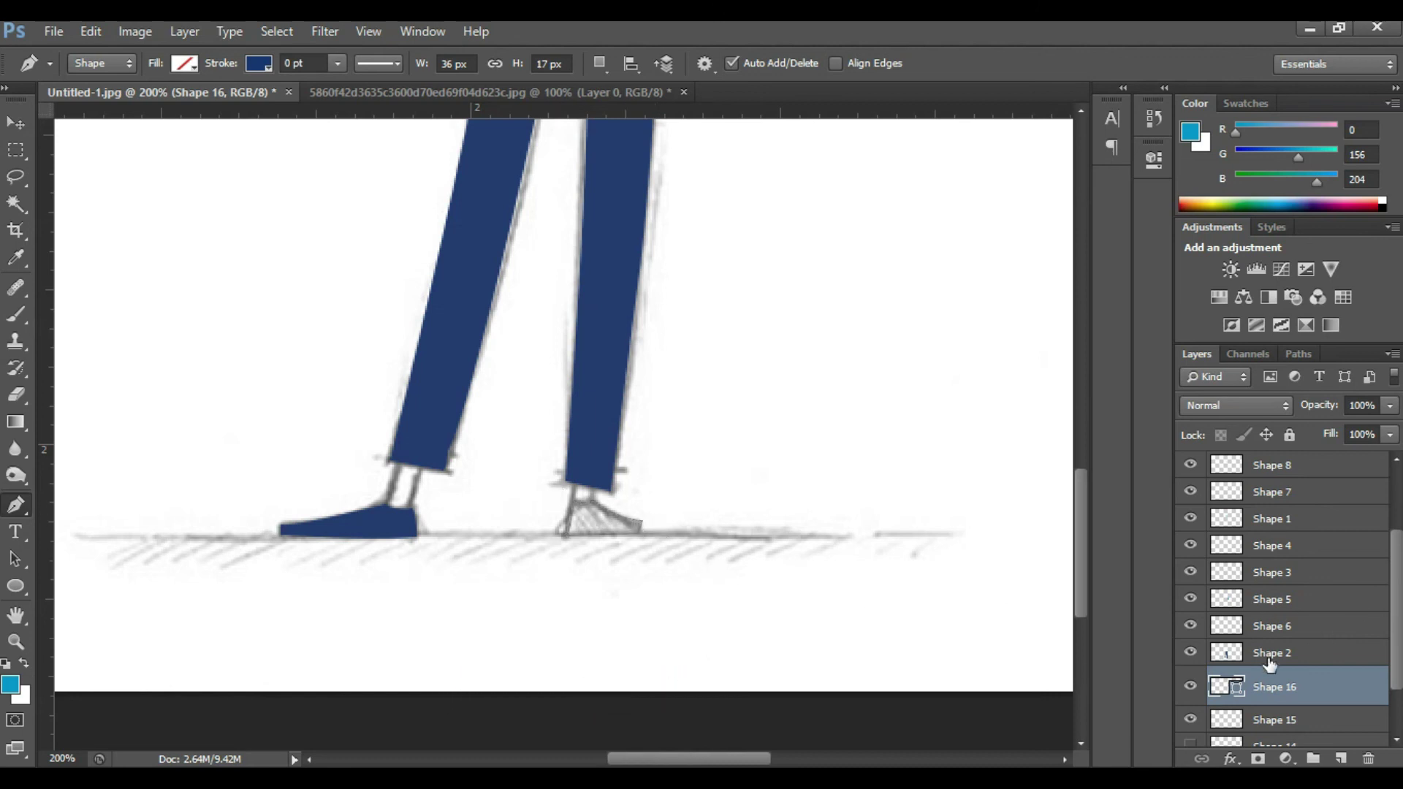
Fill the right shoe navy and rasterize its shape layer
{"action": "left_click", "coordinate": [189, 63]}
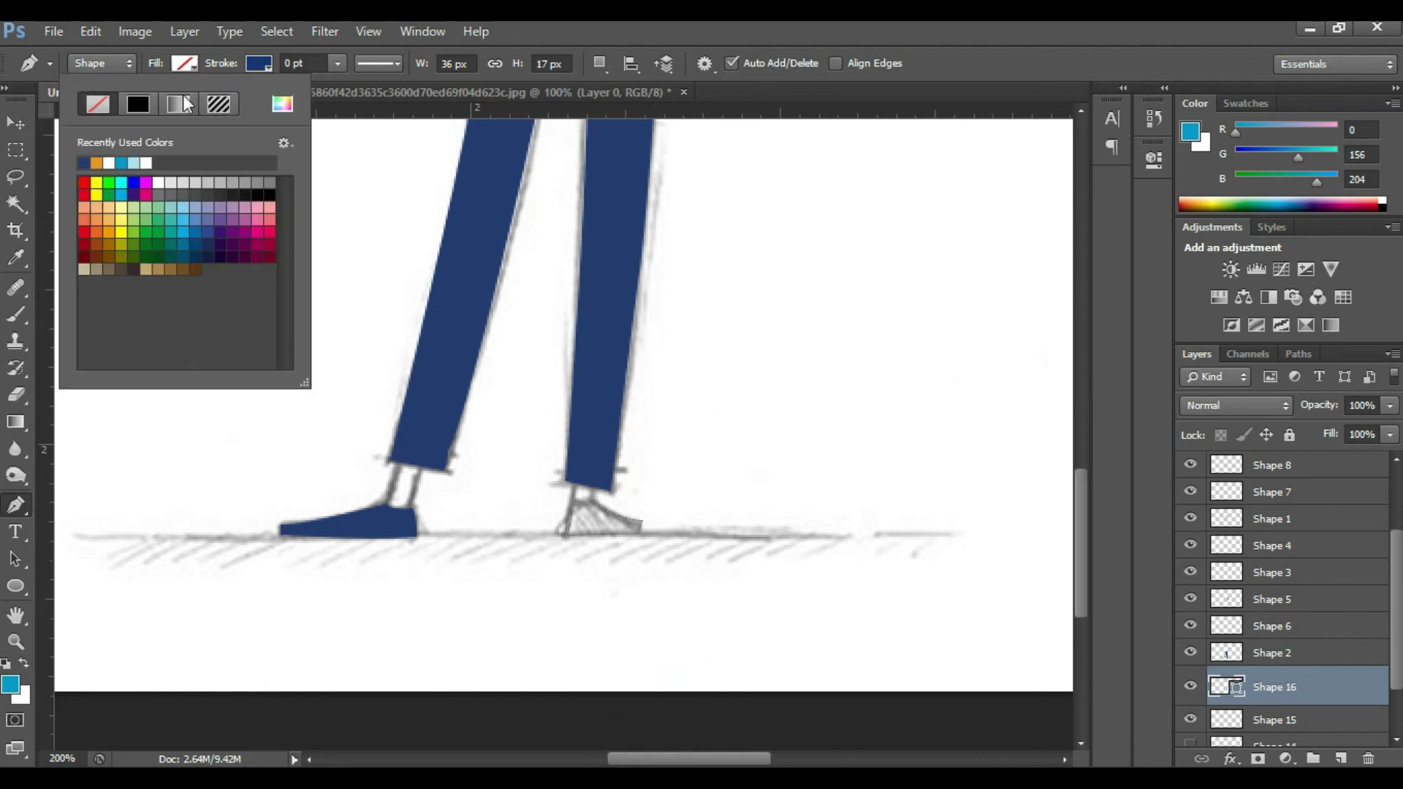
{"action": "left_click", "coordinate": [84, 162]}
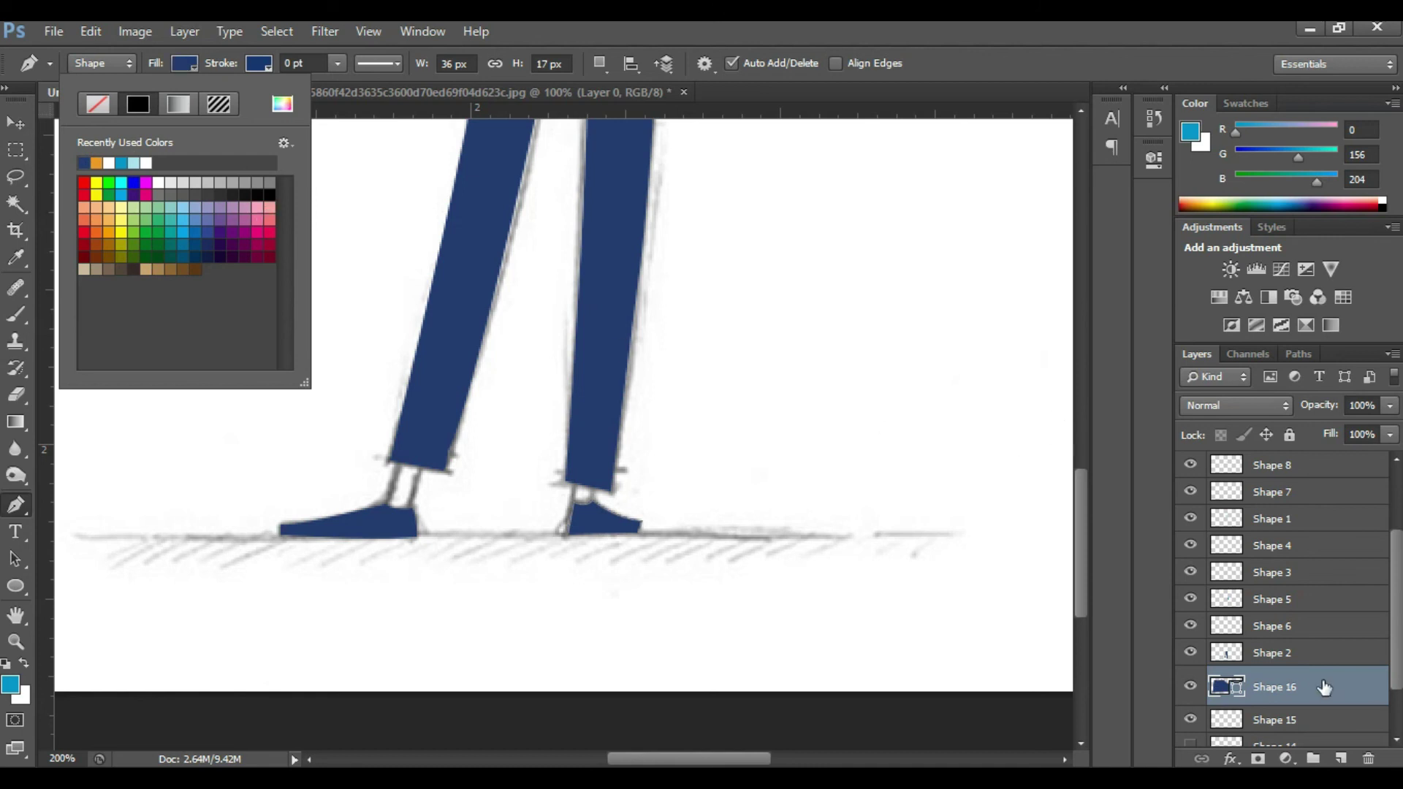
{"action": "right_click", "coordinate": [1325, 688]}
{"action": "left_click", "coordinate": [1060, 200]}
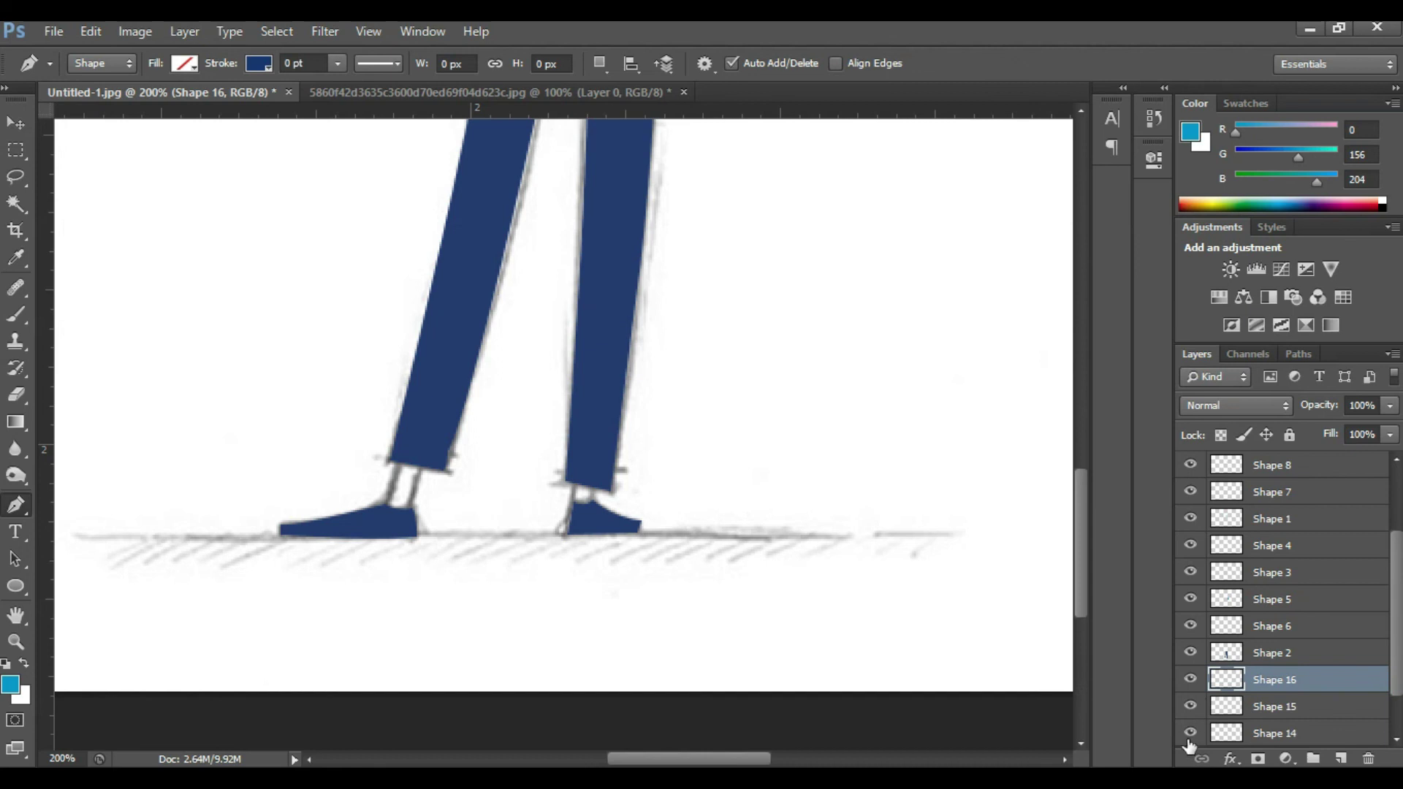
{"action": "scroll", "coordinate": [1191, 705], "scroll_direction": "down", "scroll_amount": 1}
{"action": "scroll", "coordinate": [1192, 687], "scroll_direction": "down", "scroll_amount": 1}
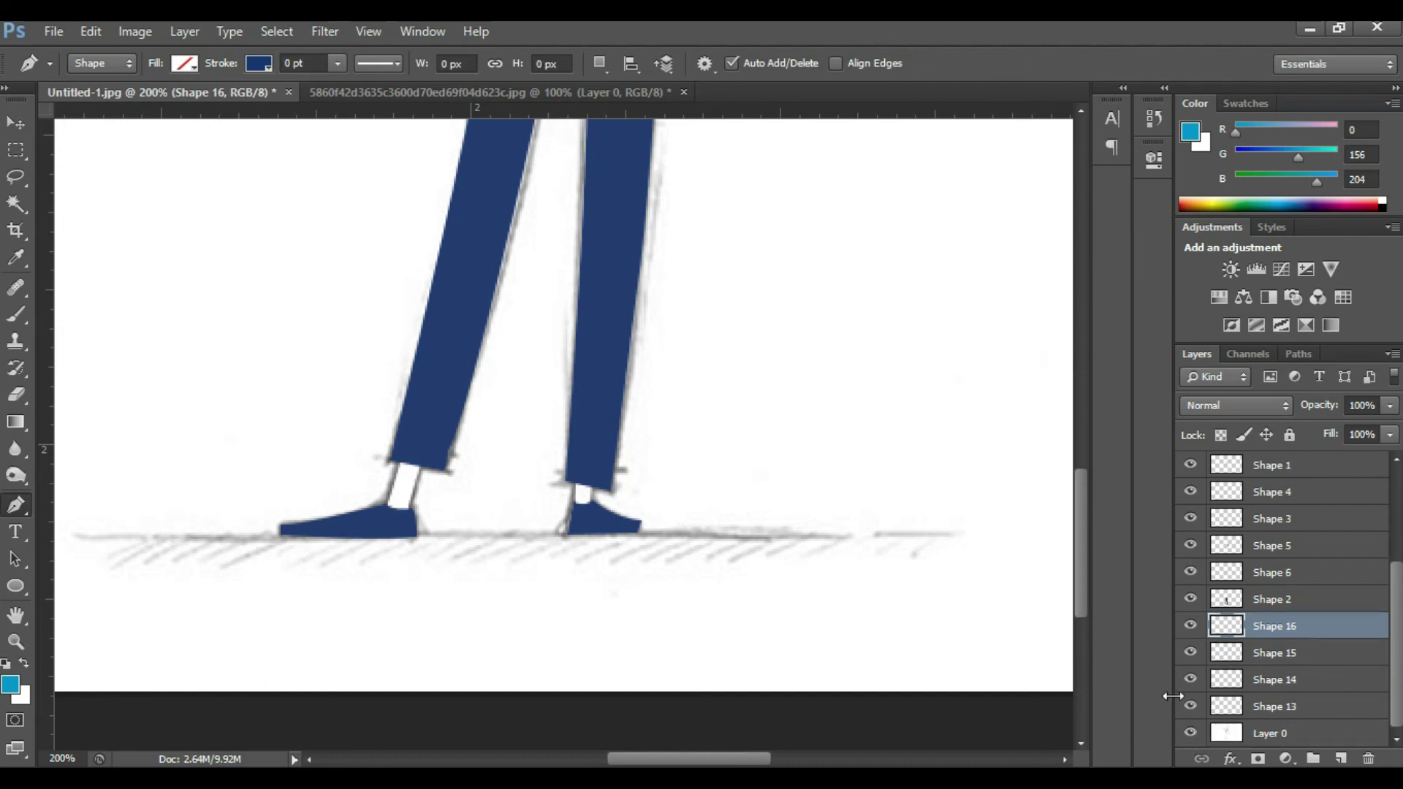
{"action": "scroll", "coordinate": [581, 438], "scroll_direction": "down", "scroll_amount": 1}
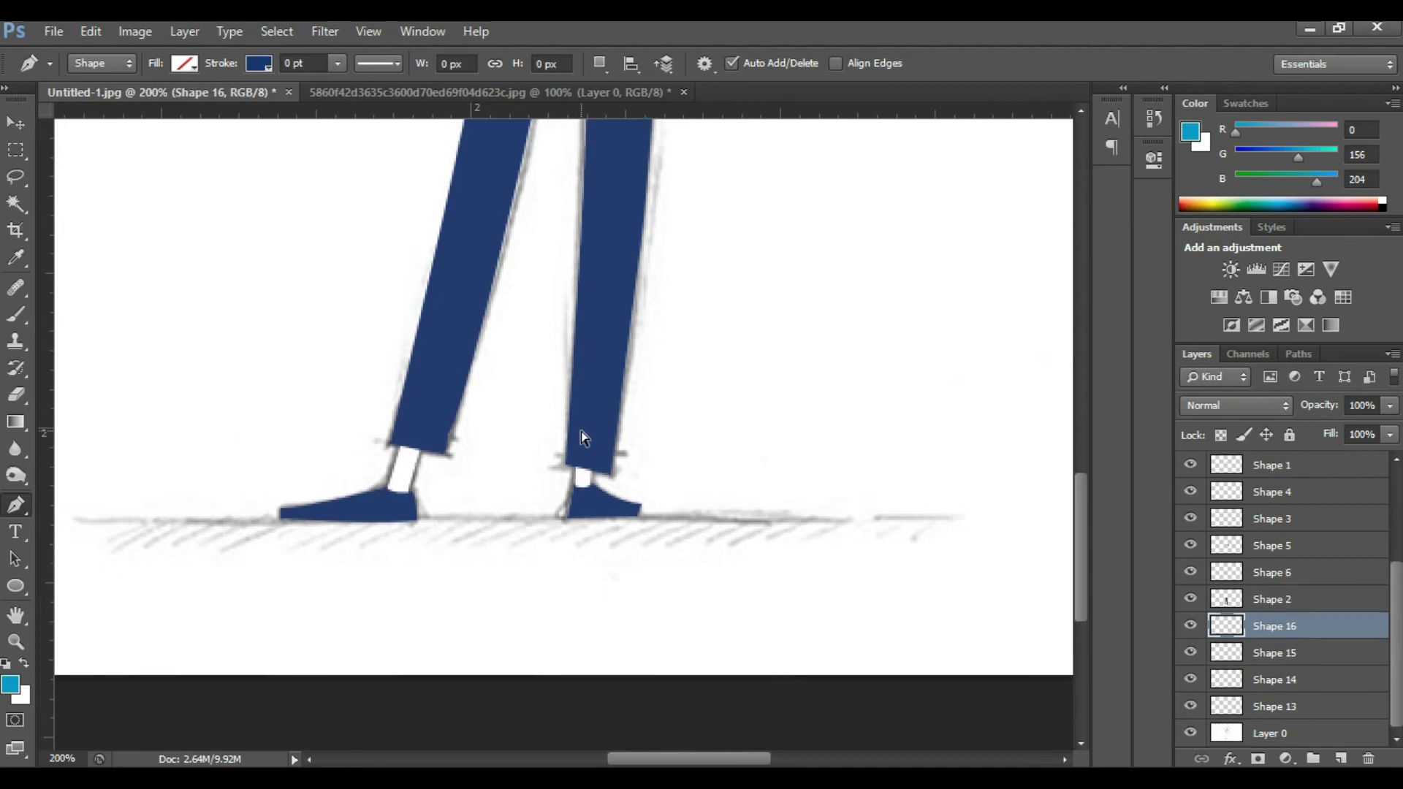
{"action": "scroll", "coordinate": [581, 438], "scroll_direction": "down", "scroll_amount": 1}
Pan over the shirt and toggle layers to find the bag edge on Shape 6
{"action": "left_click_drag", "start_coordinate": [586, 278], "coordinate": [506, 443]}
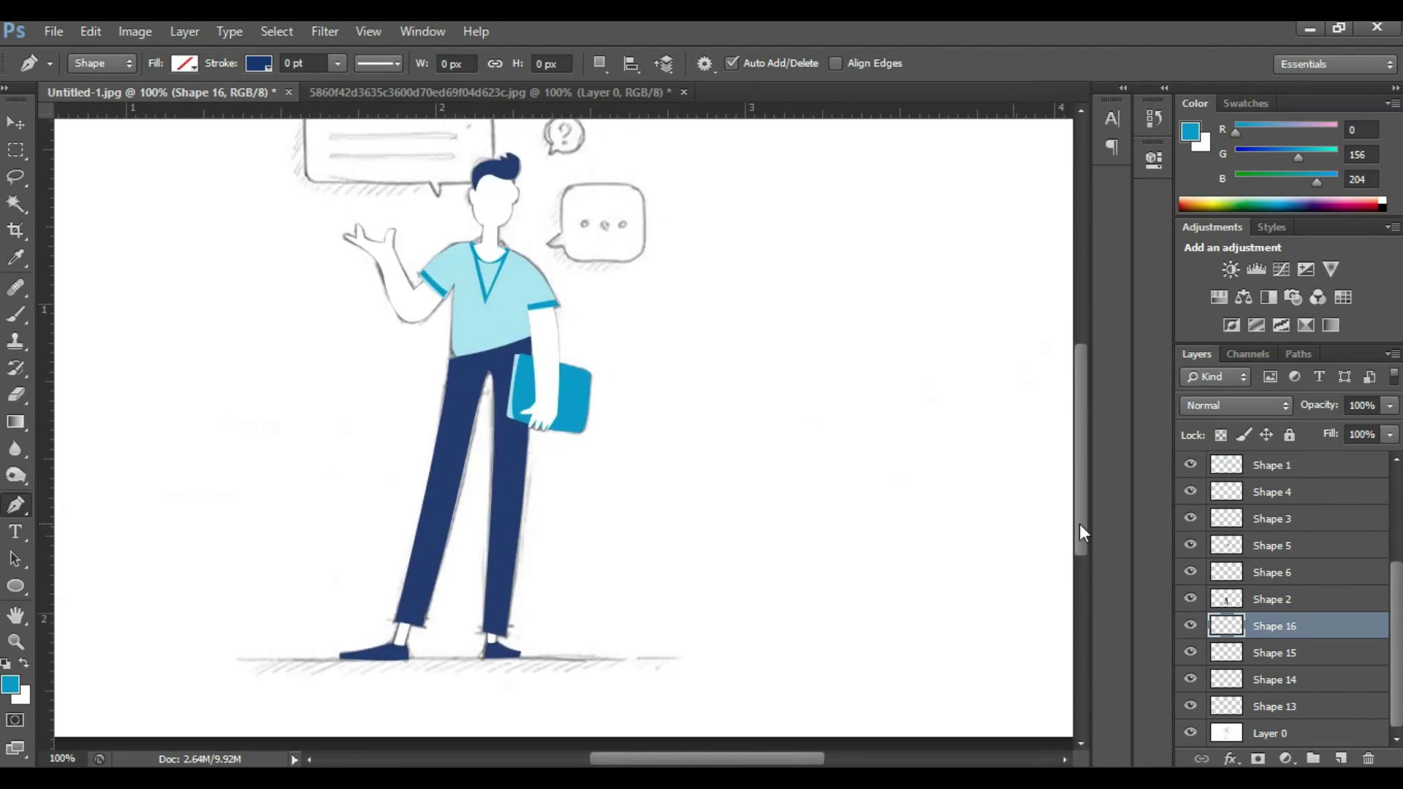
{"action": "left_click_drag", "start_coordinate": [680, 360], "coordinate": [717, 379]}
{"action": "scroll", "coordinate": [545, 391], "scroll_direction": "down", "scroll_amount": 1}
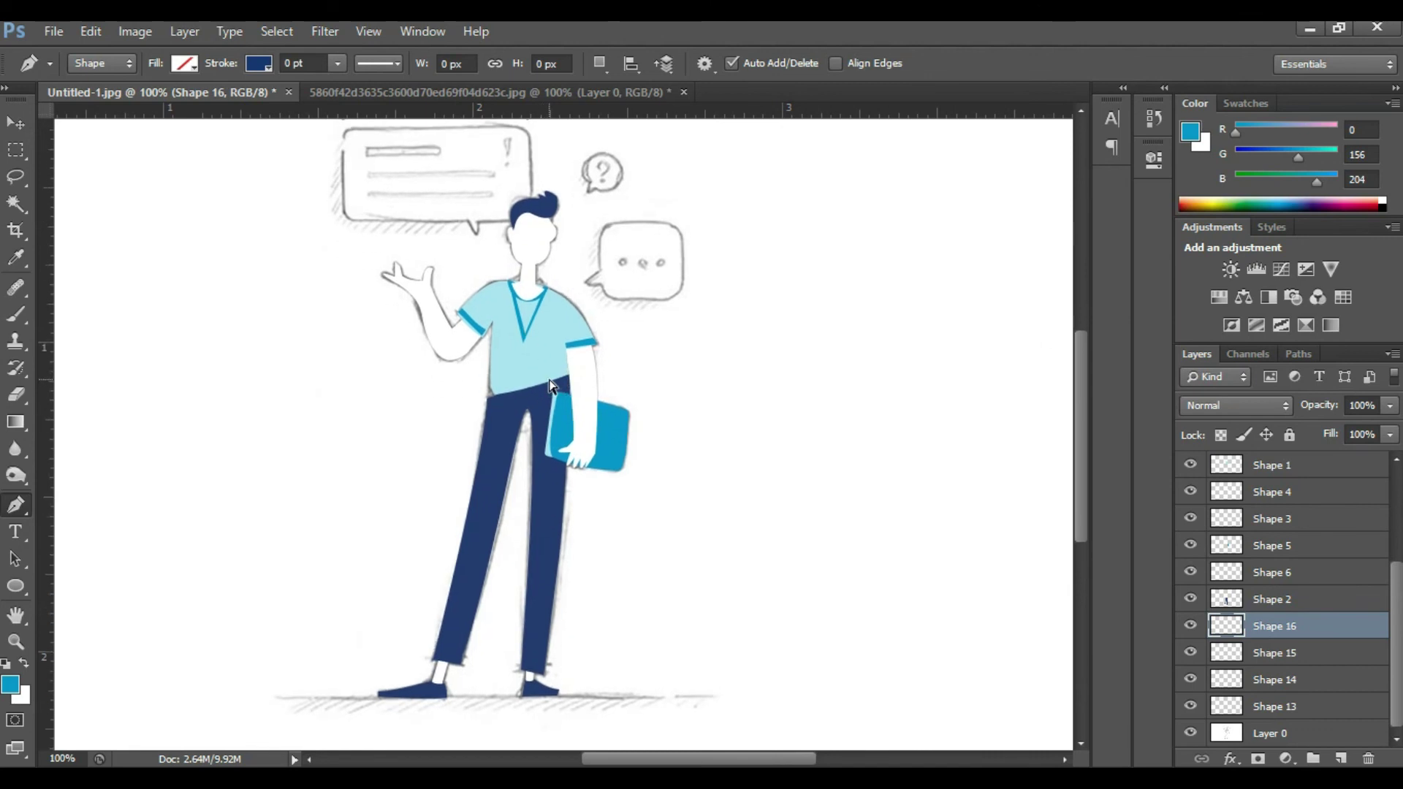
{"action": "scroll", "coordinate": [553, 387], "scroll_direction": "up", "scroll_amount": 1}
{"action": "scroll", "coordinate": [548, 382], "scroll_direction": "up", "scroll_amount": 1}
{"action": "left_click_drag", "start_coordinate": [476, 232], "coordinate": [540, 303]}
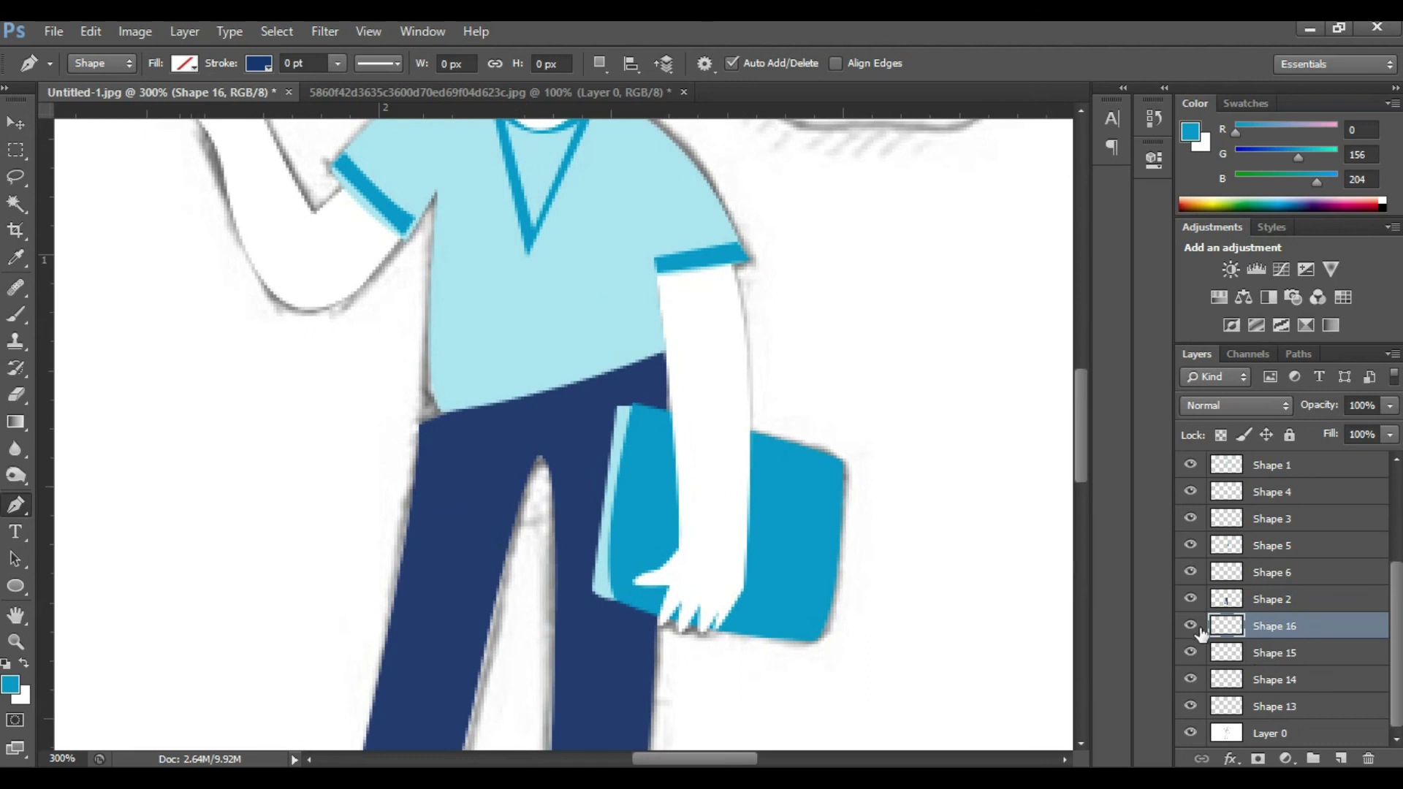
{"action": "left_click", "coordinate": [1191, 653]}
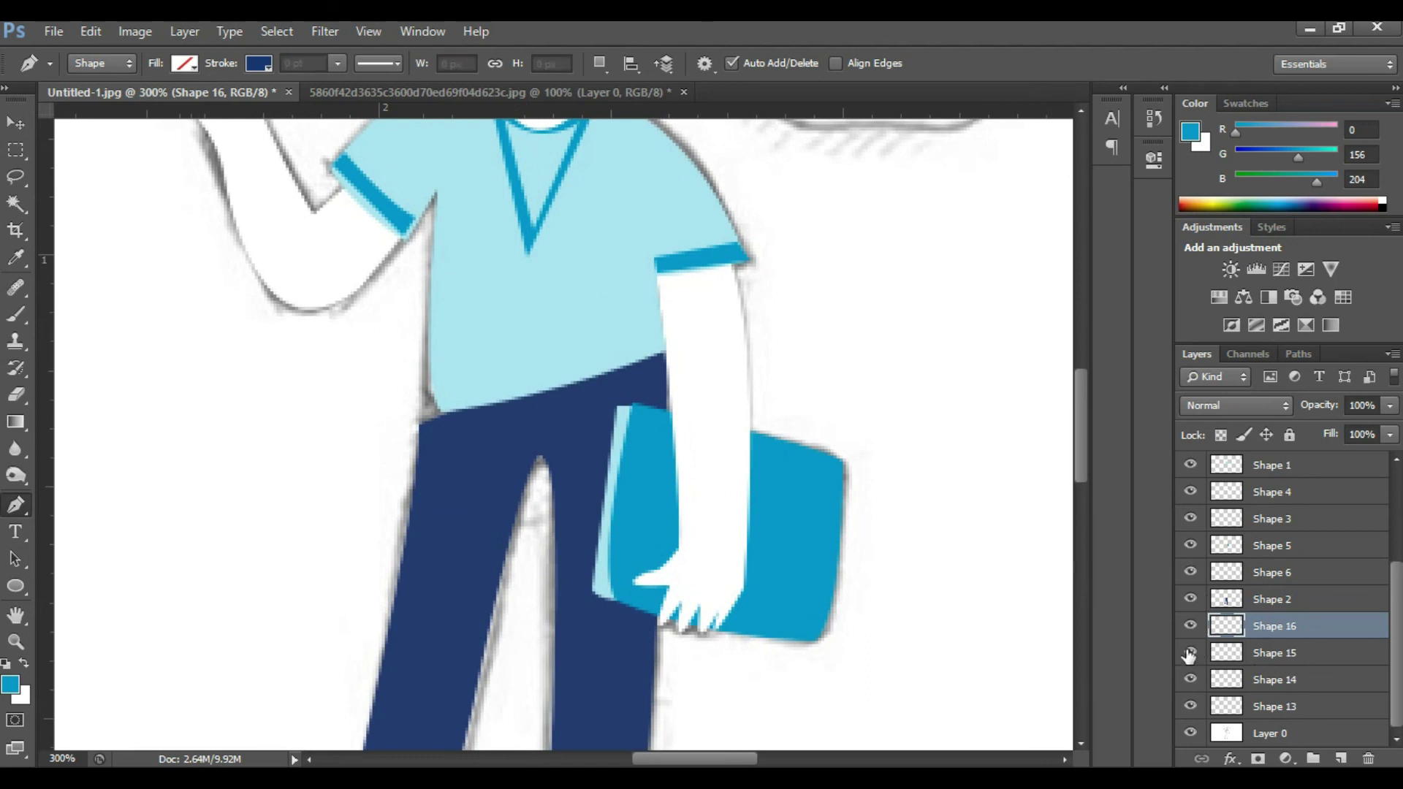
{"action": "left_click", "coordinate": [1191, 577]}
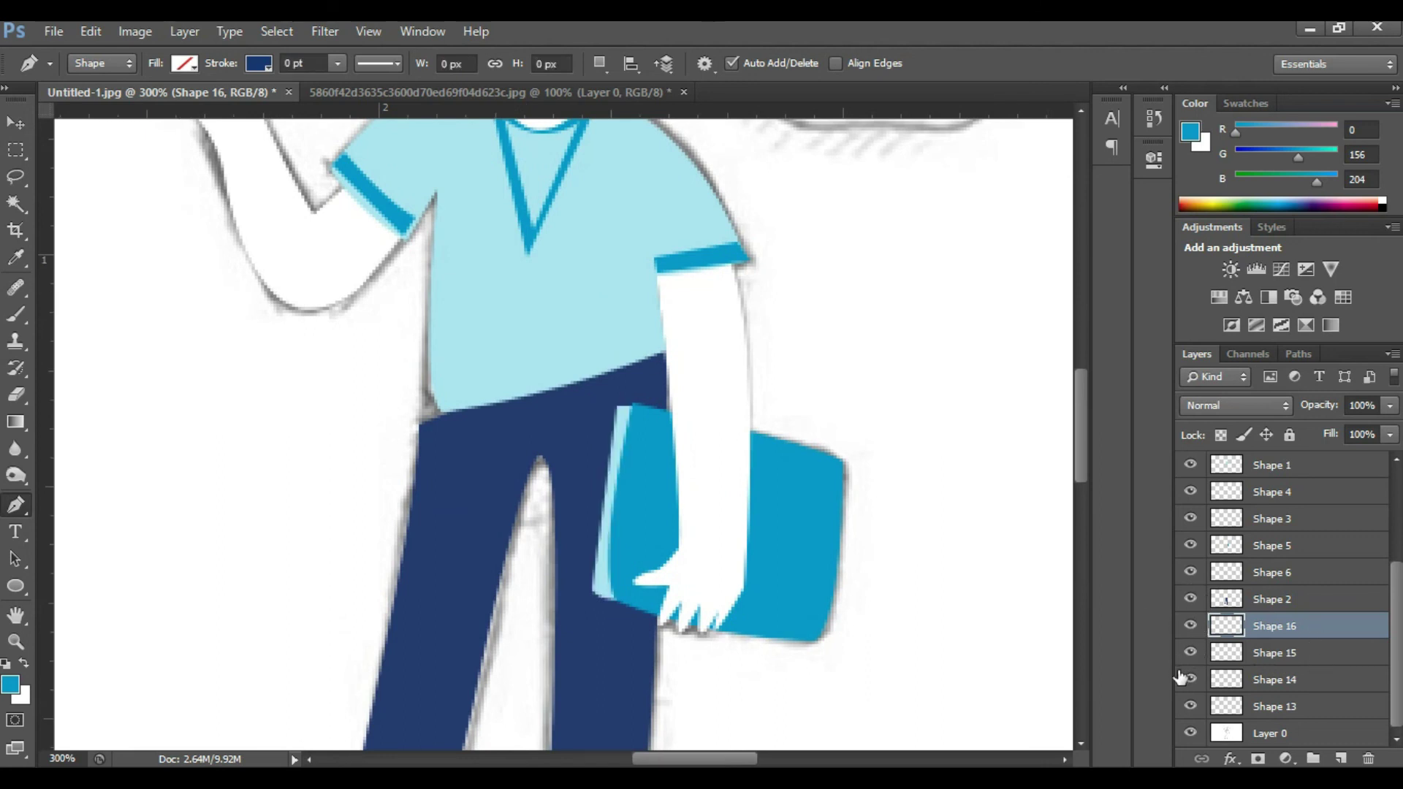
{"action": "left_click", "coordinate": [1189, 577]}
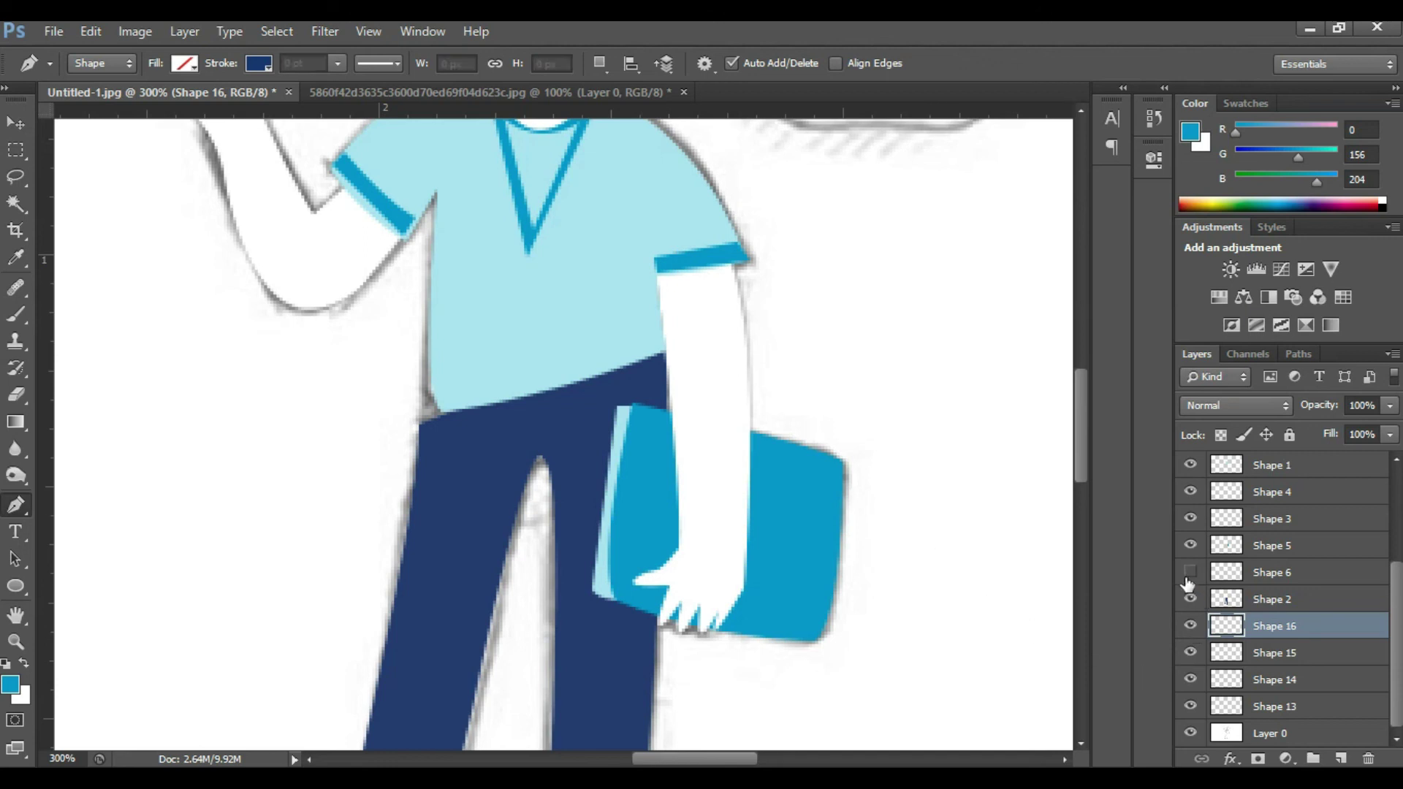
Select Shape 6 and nudge the bag edge right, up and left with the Move tool
{"action": "left_click", "coordinate": [1280, 573]}
{"action": "key", "text": "v"}
{"action": "key", "text": "Right"}
{"action": "key", "text": "Right"}
{"action": "key", "text": "Right"}
{"action": "key", "text": "Up"}
{"action": "key", "text": "Left"}
{"action": "key", "text": "Left"}
{"action": "key", "text": "Left"}
{"action": "key", "text": "Left"}
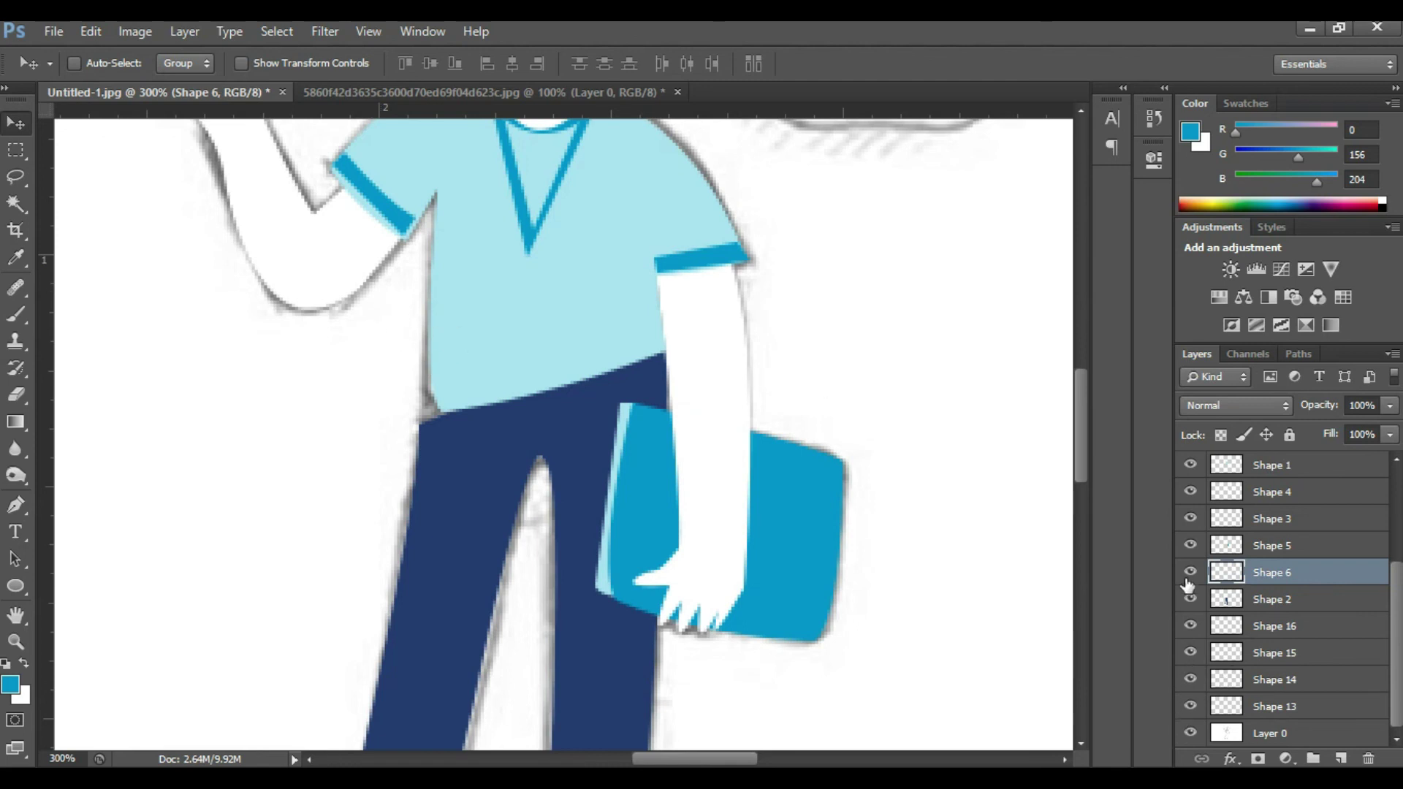
Toggle layer visibility to identify the shirt as Shape 1, select it, and open the Filter menu
{"action": "left_click", "coordinate": [1191, 492]}
{"action": "left_click", "coordinate": [1192, 518]}
{"action": "left_click", "coordinate": [1192, 544]}
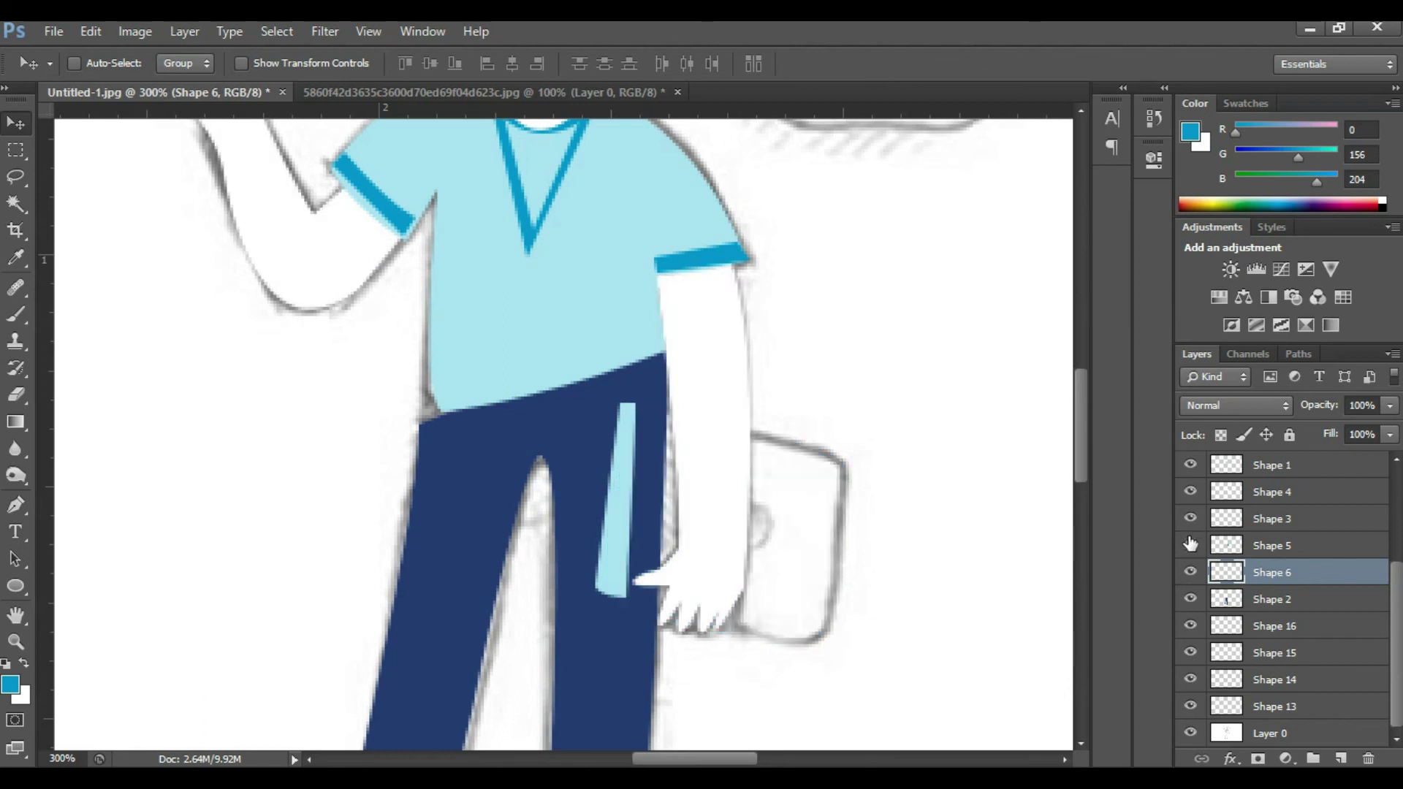
{"action": "left_click", "coordinate": [1191, 492]}
{"action": "scroll", "coordinate": [1189, 495], "scroll_direction": "up", "scroll_amount": 1}
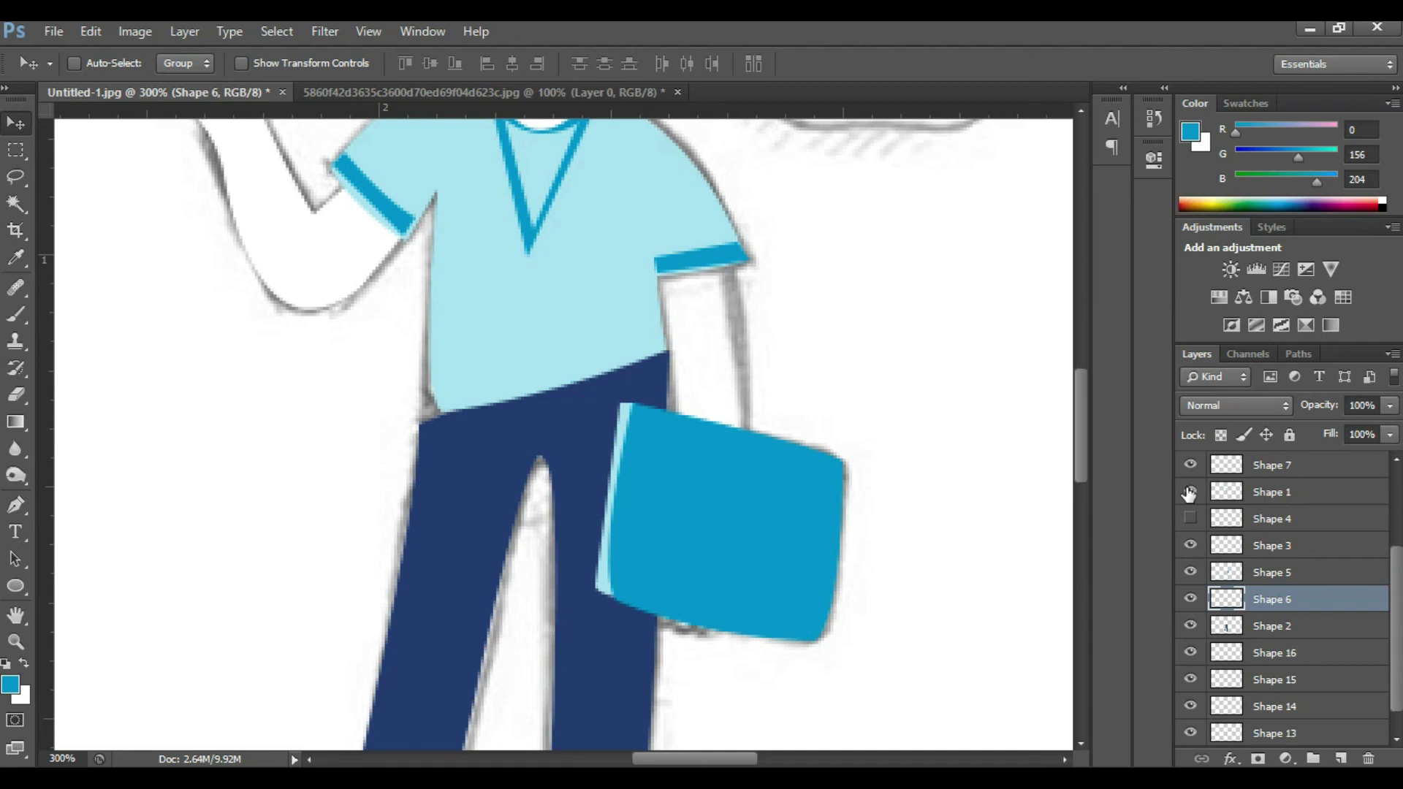
{"action": "left_click", "coordinate": [1190, 491]}
{"action": "left_click", "coordinate": [1191, 518]}
{"action": "left_click", "coordinate": [1191, 492]}
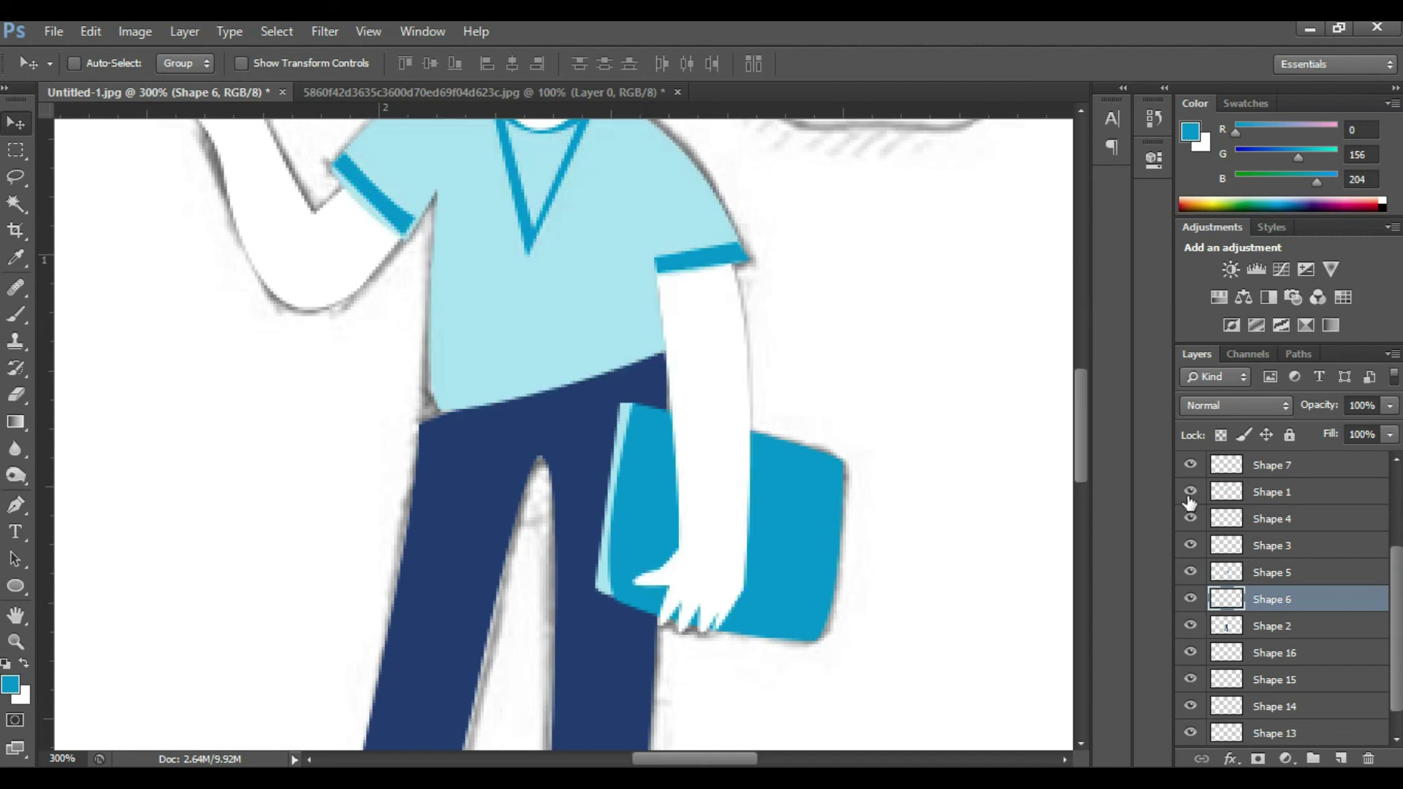
{"action": "left_click", "coordinate": [1191, 519]}
{"action": "left_click", "coordinate": [1192, 518]}
{"action": "left_click", "coordinate": [1190, 492]}
{"action": "left_click", "coordinate": [1191, 492]}
{"action": "left_click", "coordinate": [1308, 491]}
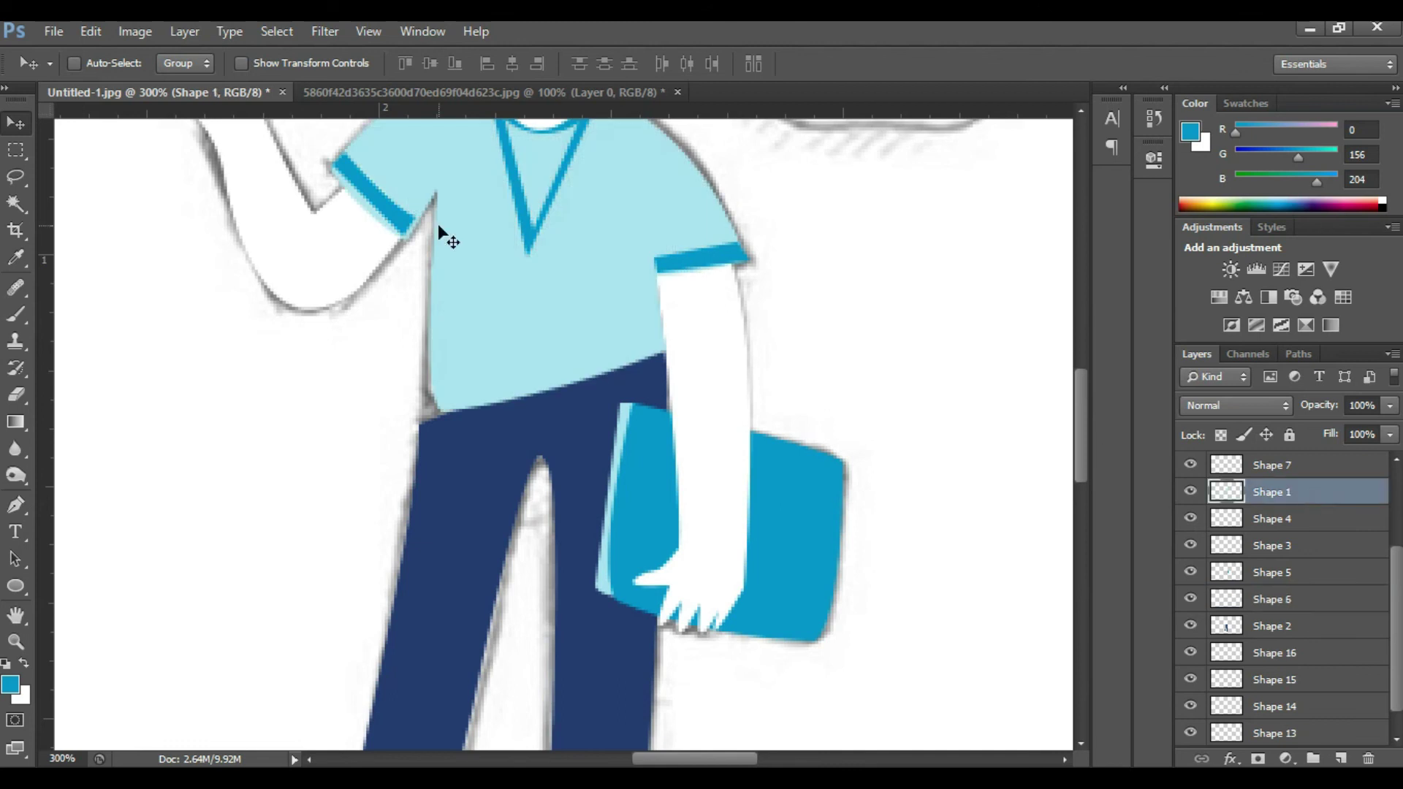
{"action": "left_click", "coordinate": [328, 31]}
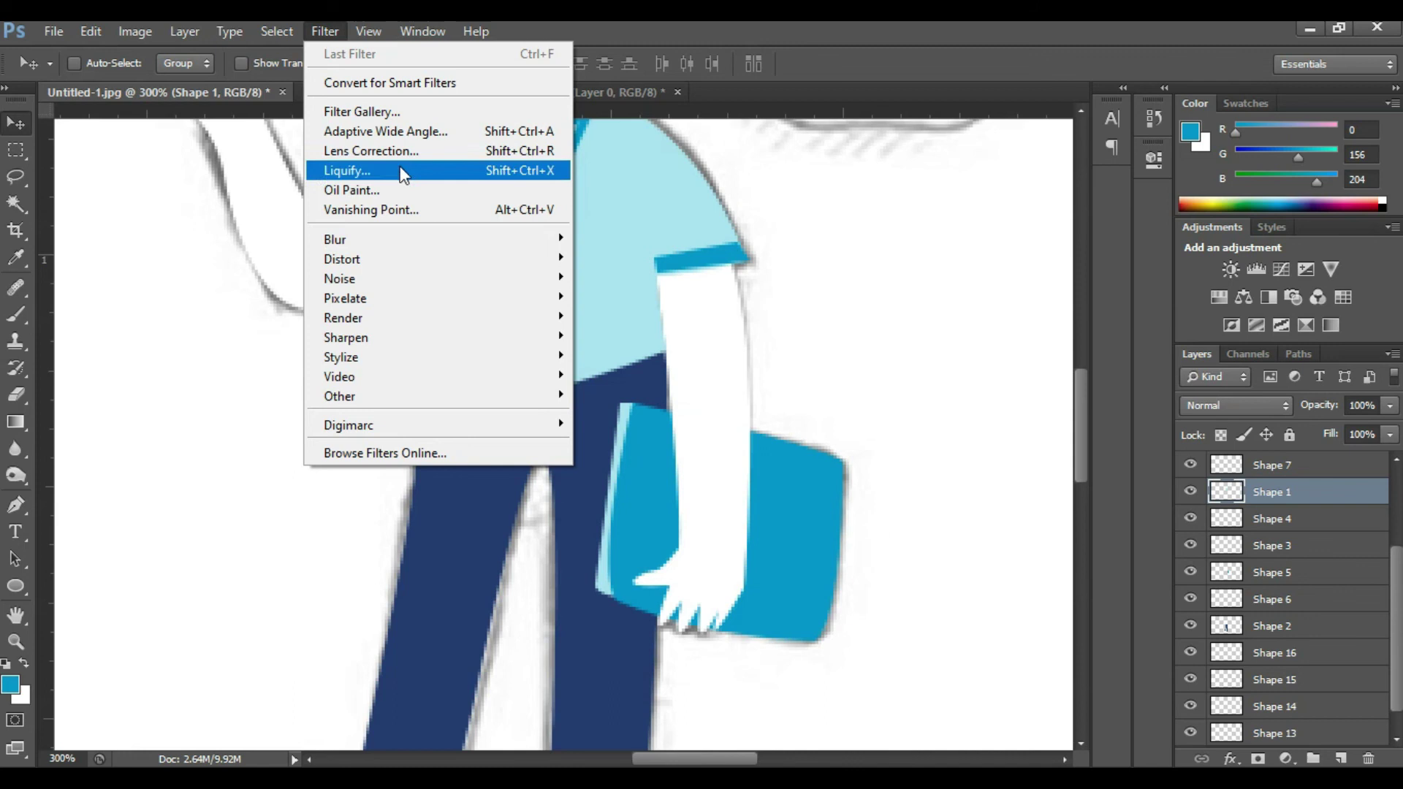
Open Liquify (Ctrl+Shift+X) on the shirt and push the sleeve tip into a cleaner point
{"action": "key", "text": "Escape"}
{"action": "key", "text": "ctrl+shift+x"}
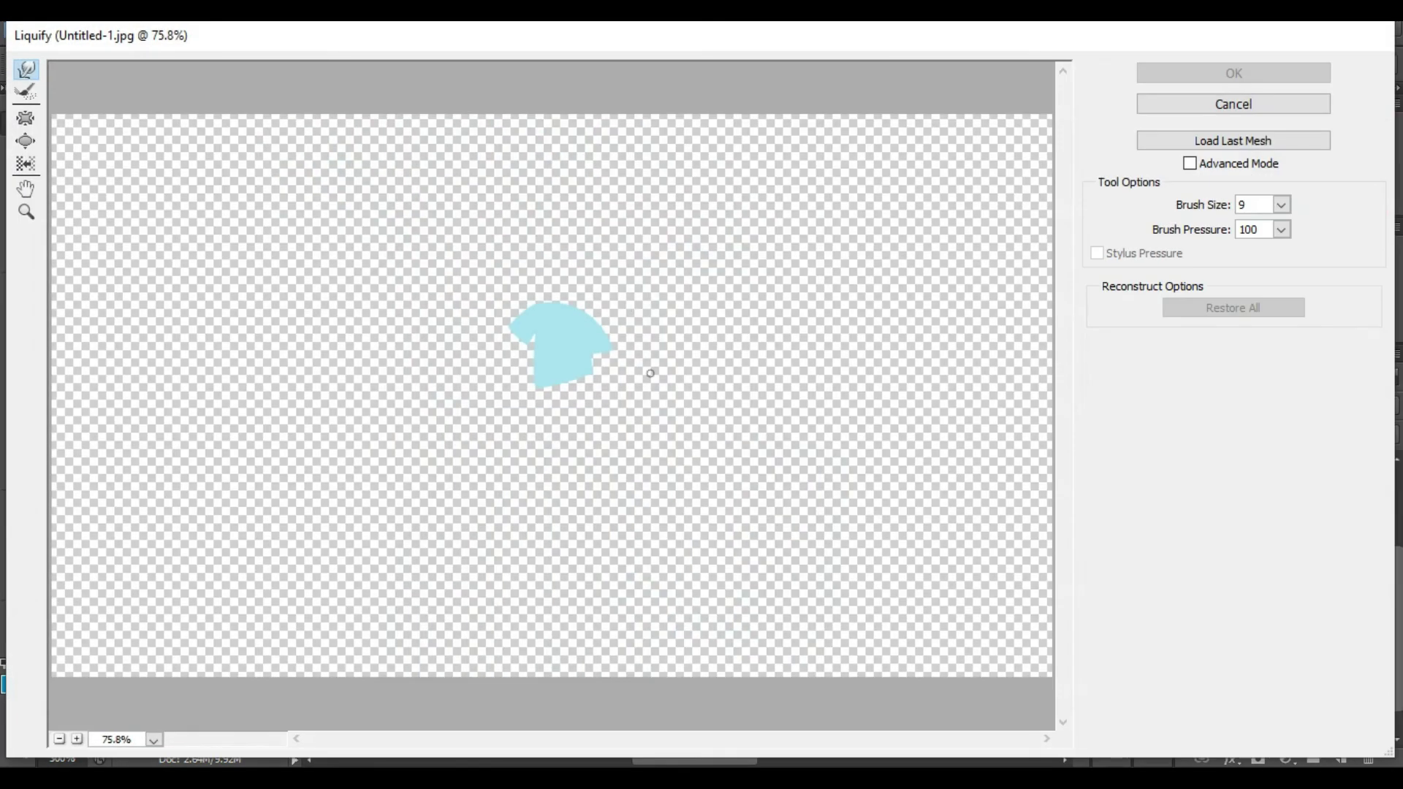
{"action": "scroll", "coordinate": [649, 373], "scroll_direction": "up", "scroll_amount": 2}
{"action": "scroll", "coordinate": [649, 374], "scroll_direction": "up", "scroll_amount": 1}
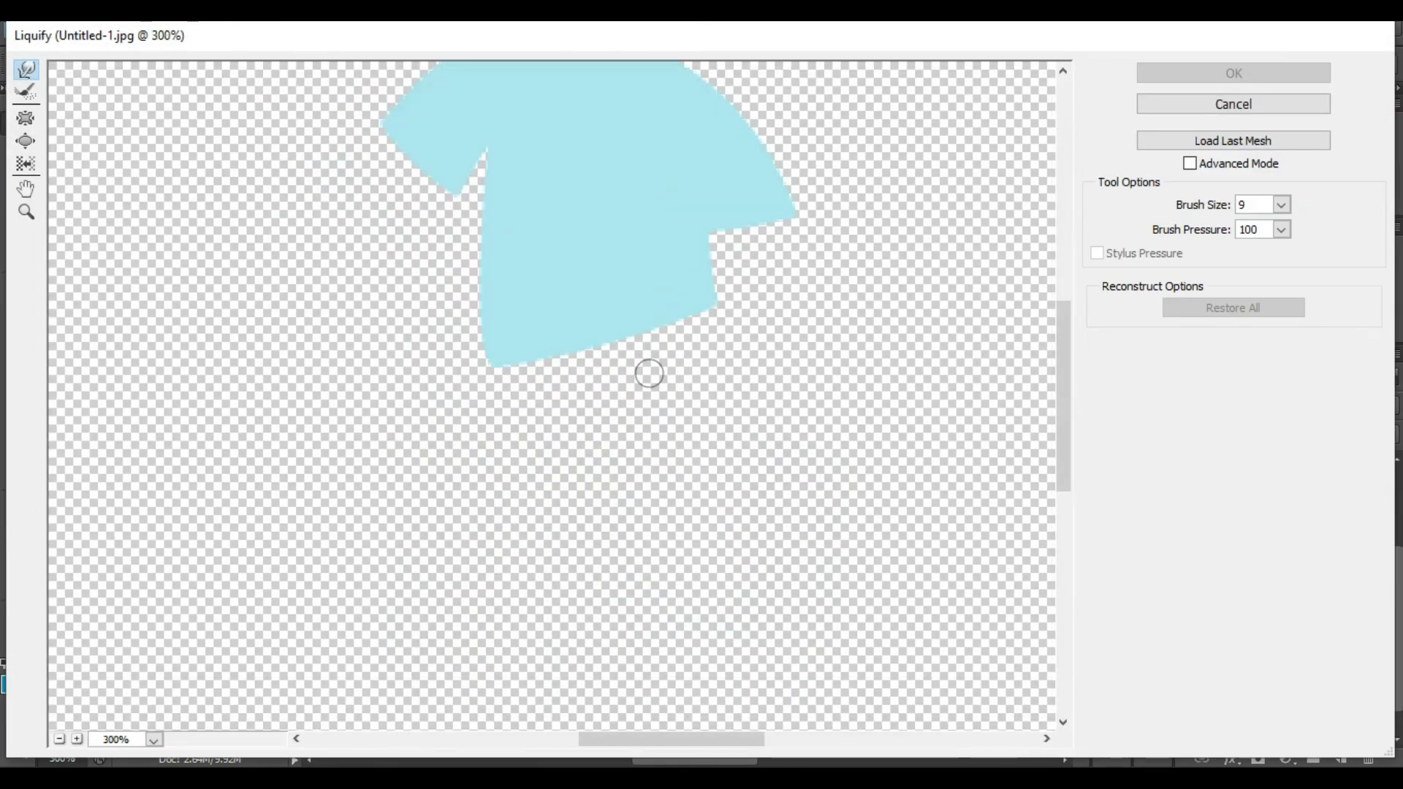
{"action": "scroll", "coordinate": [628, 321], "scroll_direction": "up", "scroll_amount": 1}
{"action": "scroll", "coordinate": [592, 272], "scroll_direction": "up", "scroll_amount": 2}
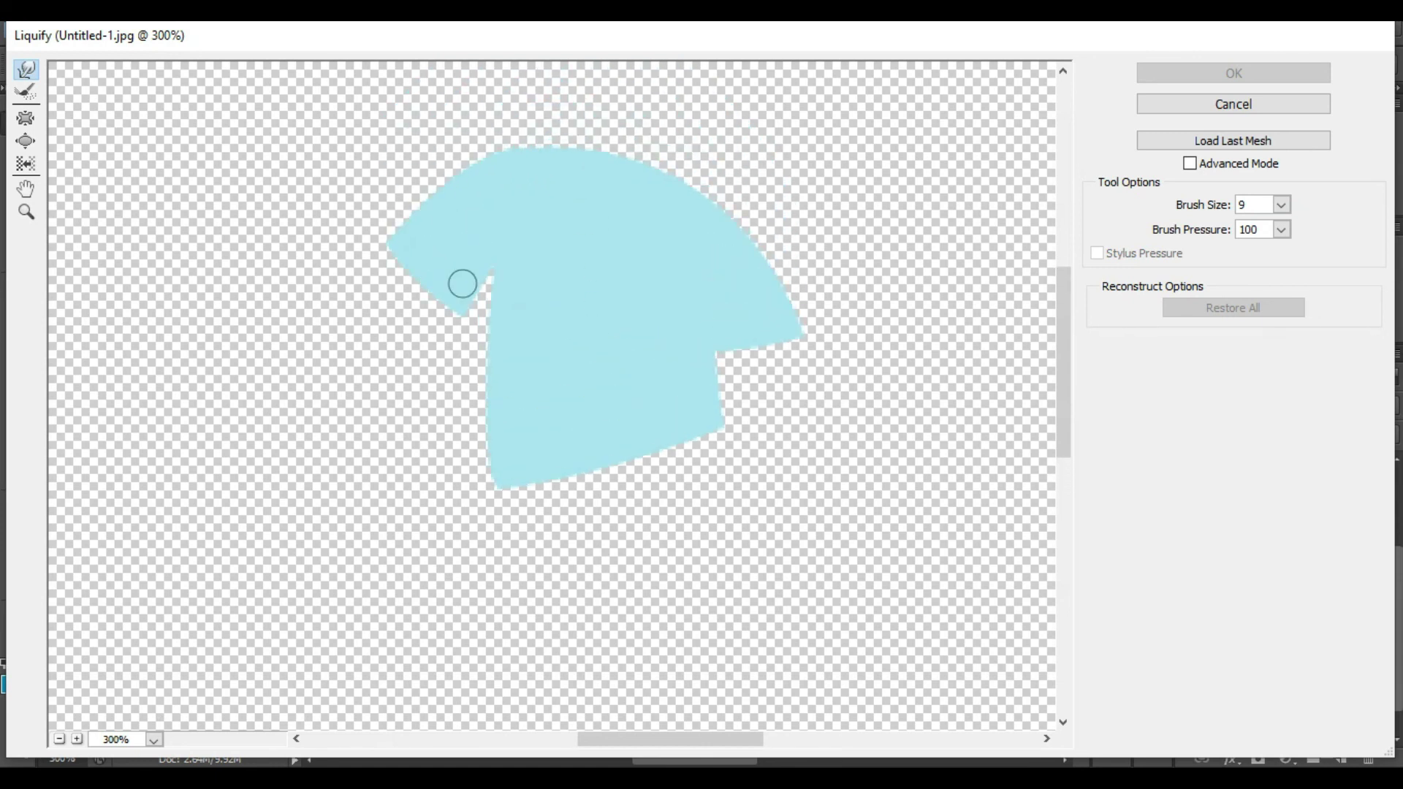
{"action": "left_click_drag", "start_coordinate": [390, 242], "coordinate": [398, 247]}
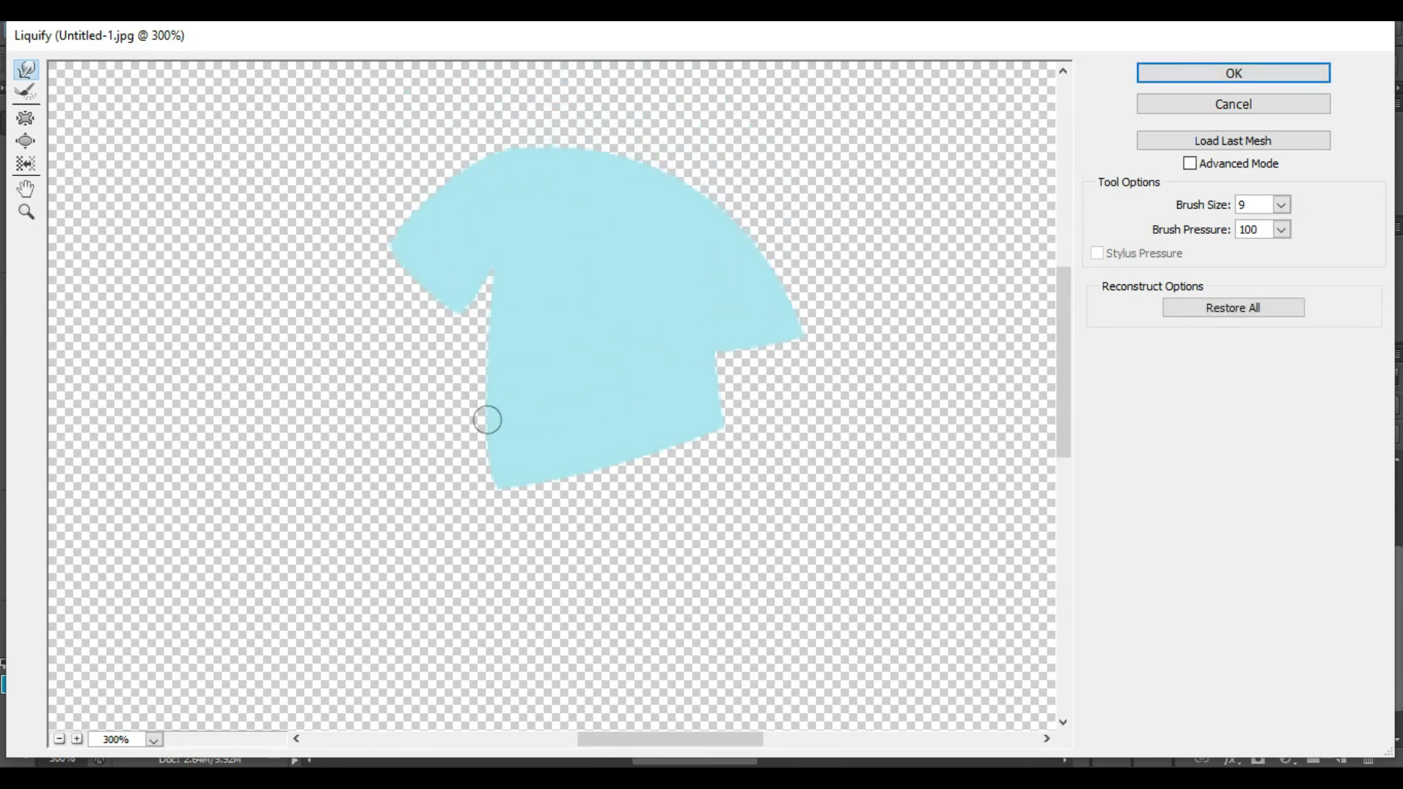
Zoom the Liquify preview to 600% and warp the shirt's hem corner square
{"action": "left_click", "coordinate": [461, 305]}
{"action": "left_click_drag", "start_coordinate": [461, 301], "coordinate": [423, 492]}
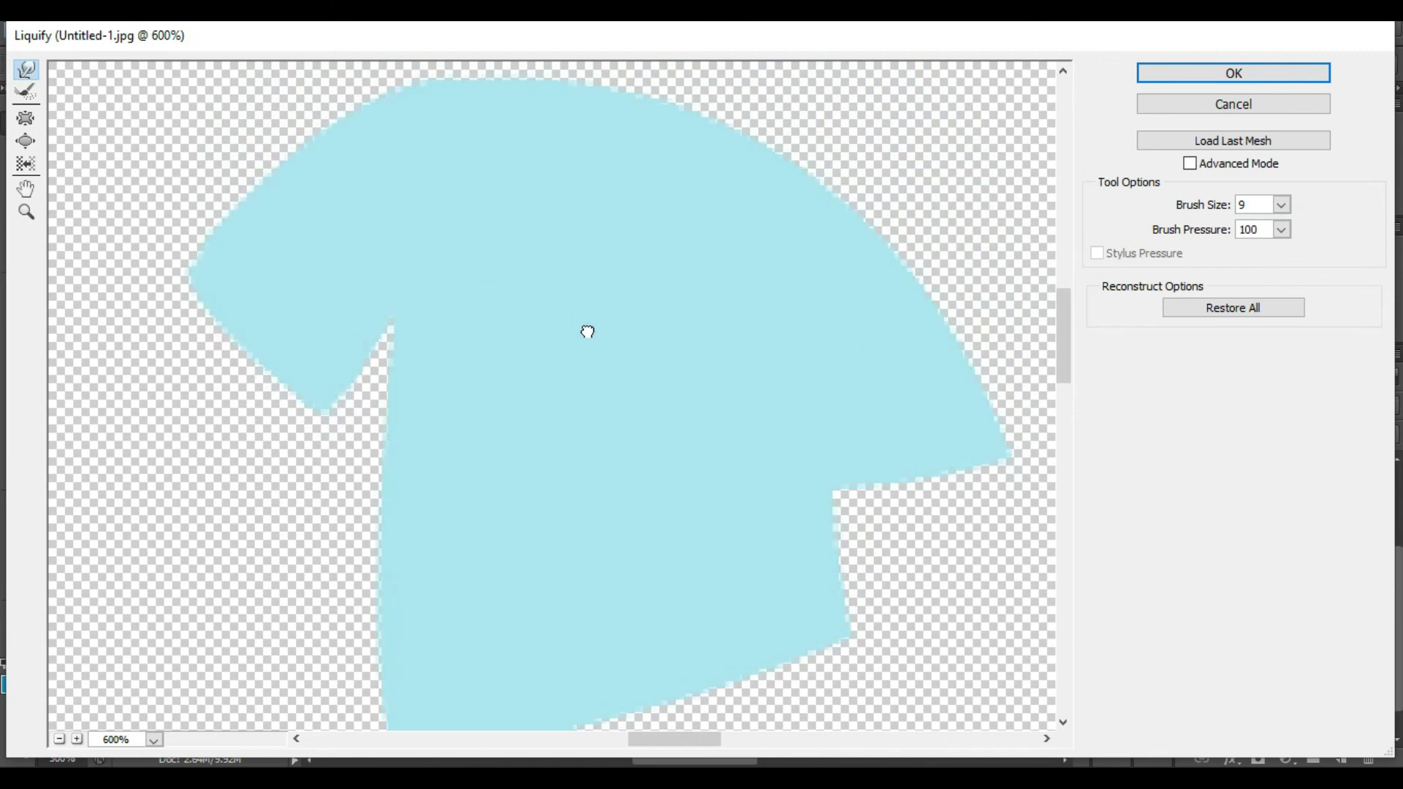
{"action": "left_click_drag", "start_coordinate": [588, 332], "coordinate": [586, 201]}
{"action": "mouse_move", "coordinate": [396, 628]}
{"action": "left_mouse_down"}
{"action": "mouse_move", "coordinate": [401, 597]}
{"action": "mouse_move", "coordinate": [379, 616]}
{"action": "mouse_move", "coordinate": [392, 585]}
{"action": "mouse_move", "coordinate": [381, 592]}
{"action": "mouse_move", "coordinate": [405, 612]}
{"action": "left_mouse_up"}
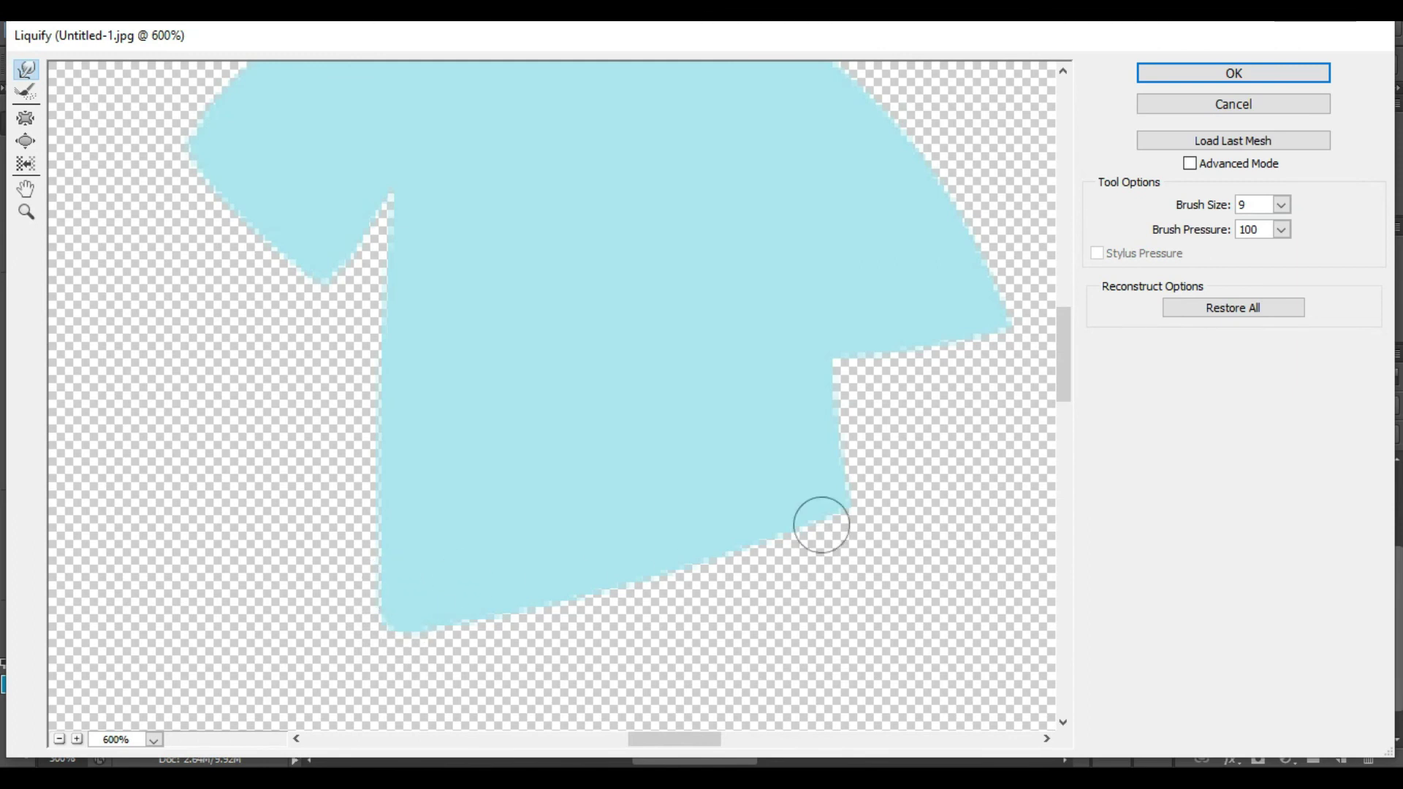
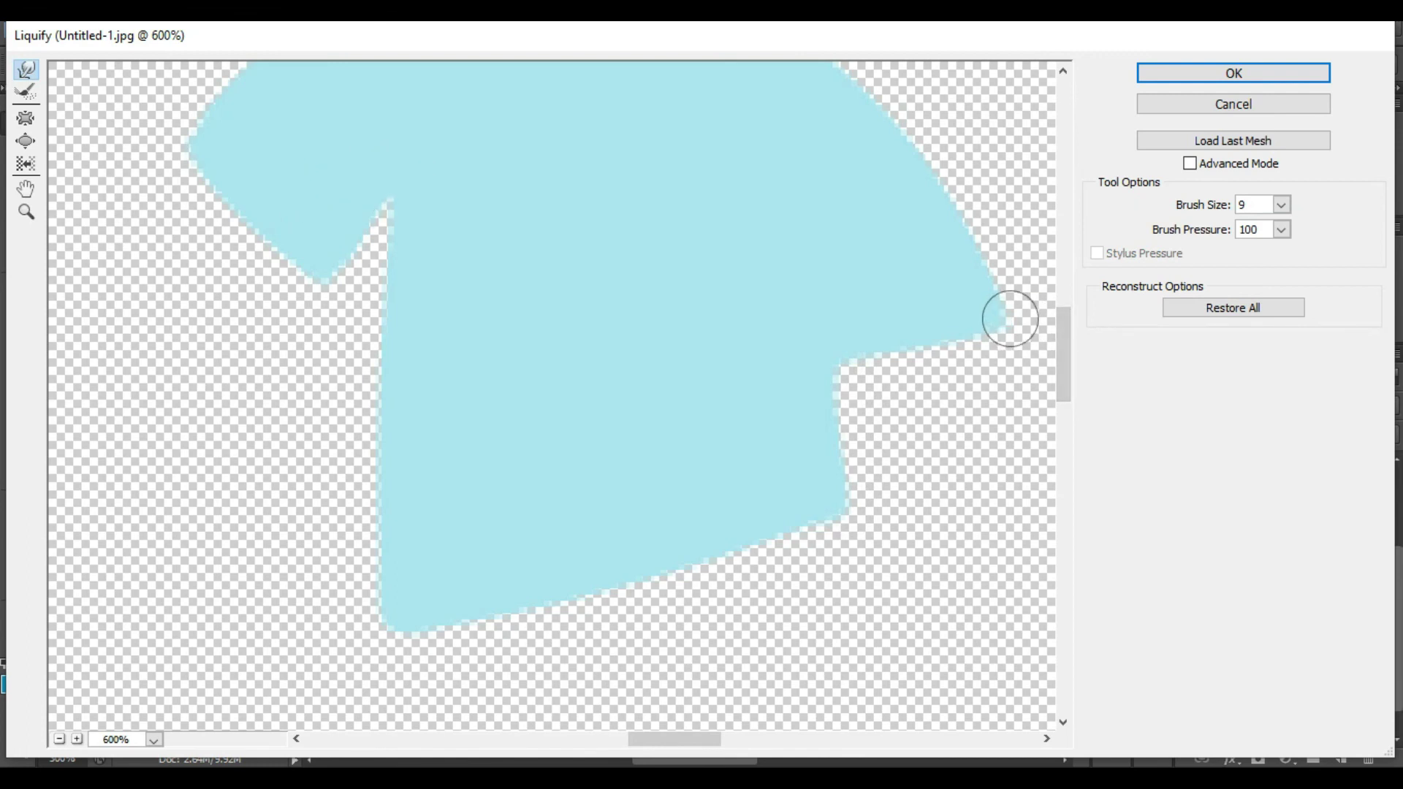
Apply the Liquify smoothing to the light-blue shirt and zoom out to see the figure
{"action": "left_click", "coordinate": [1207, 77]}
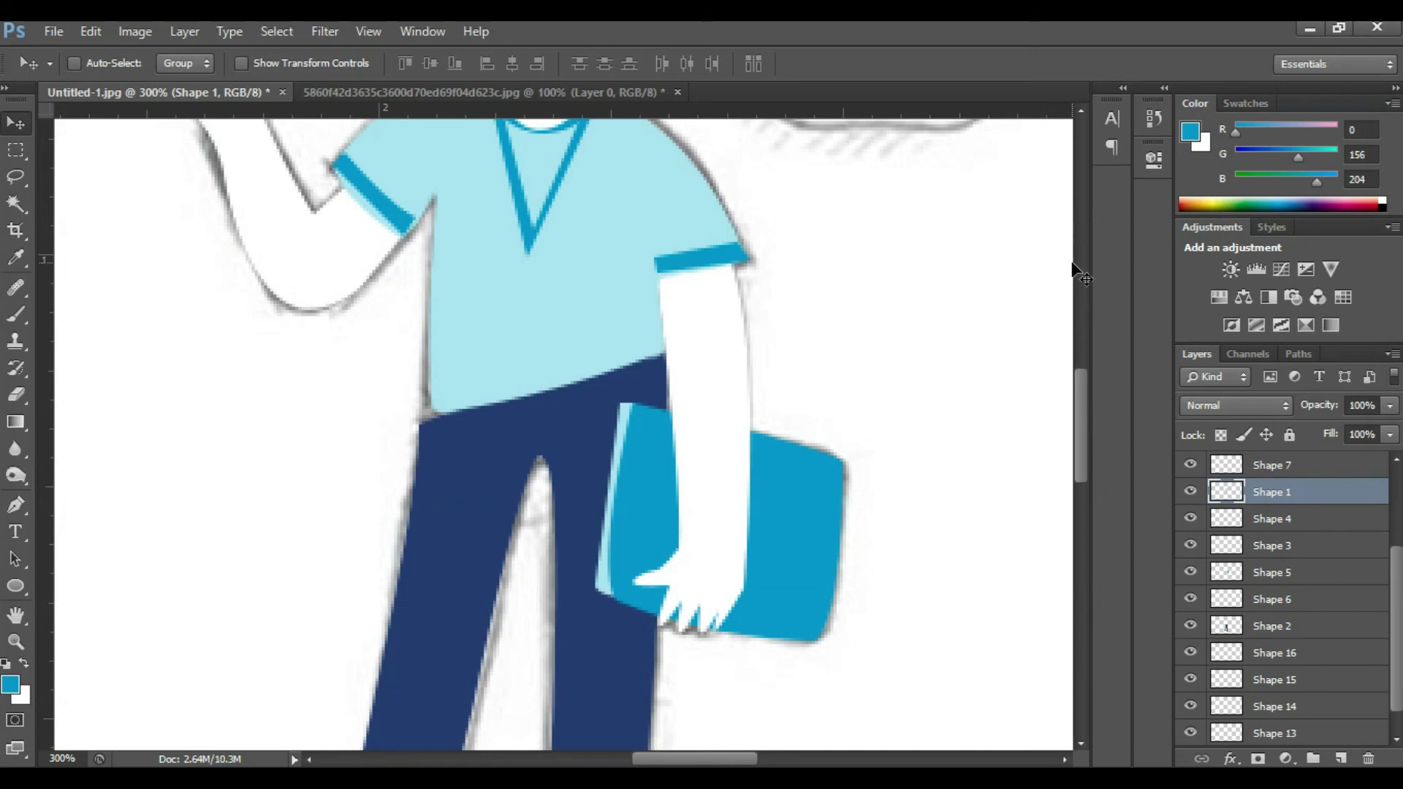
{"action": "key", "text": "ctrl+minus"}
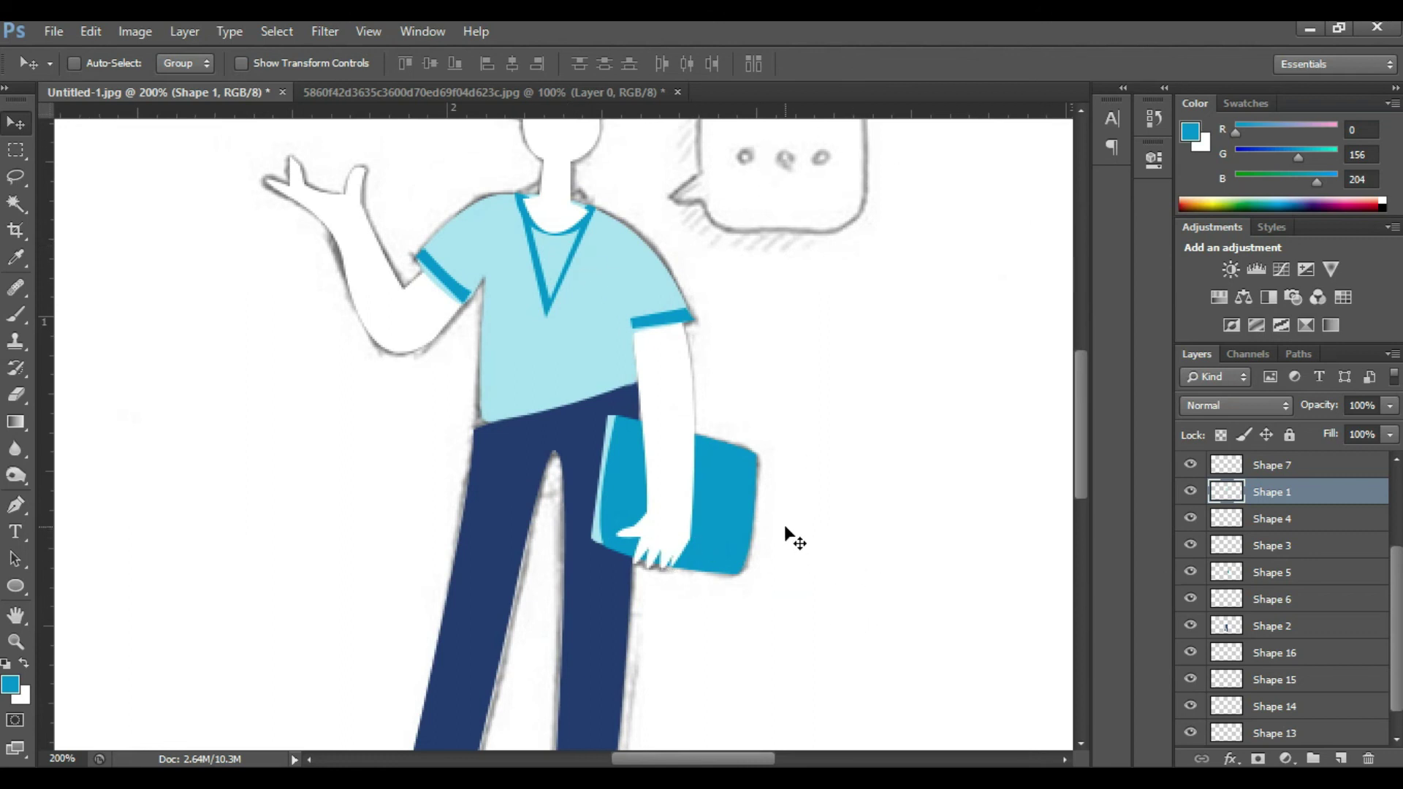
{"action": "scroll", "coordinate": [654, 454], "scroll_direction": "up", "scroll_amount": 2}
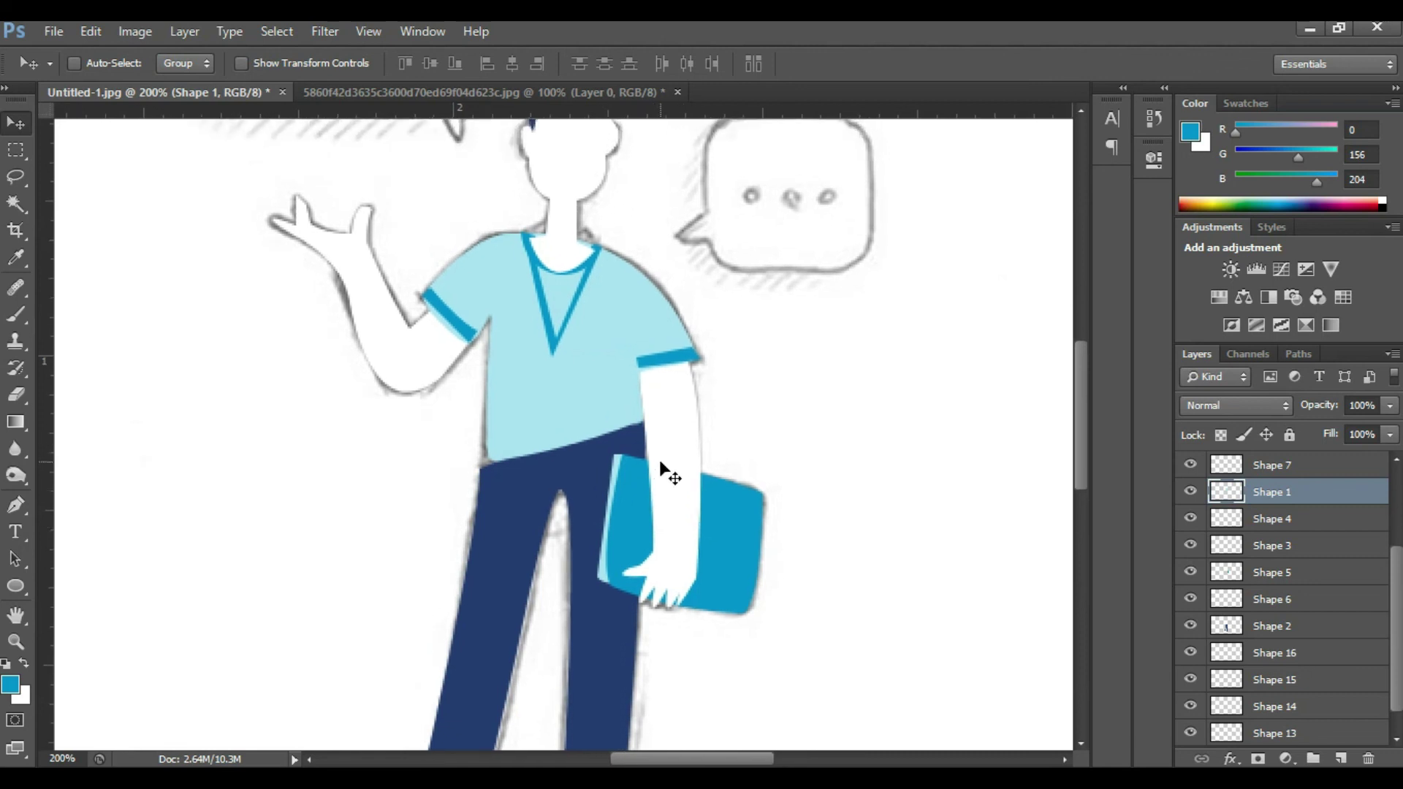
Nudge the navy trousers shape (Shape 2) a few pixels with the arrow keys
{"action": "left_click", "coordinate": [1273, 629]}
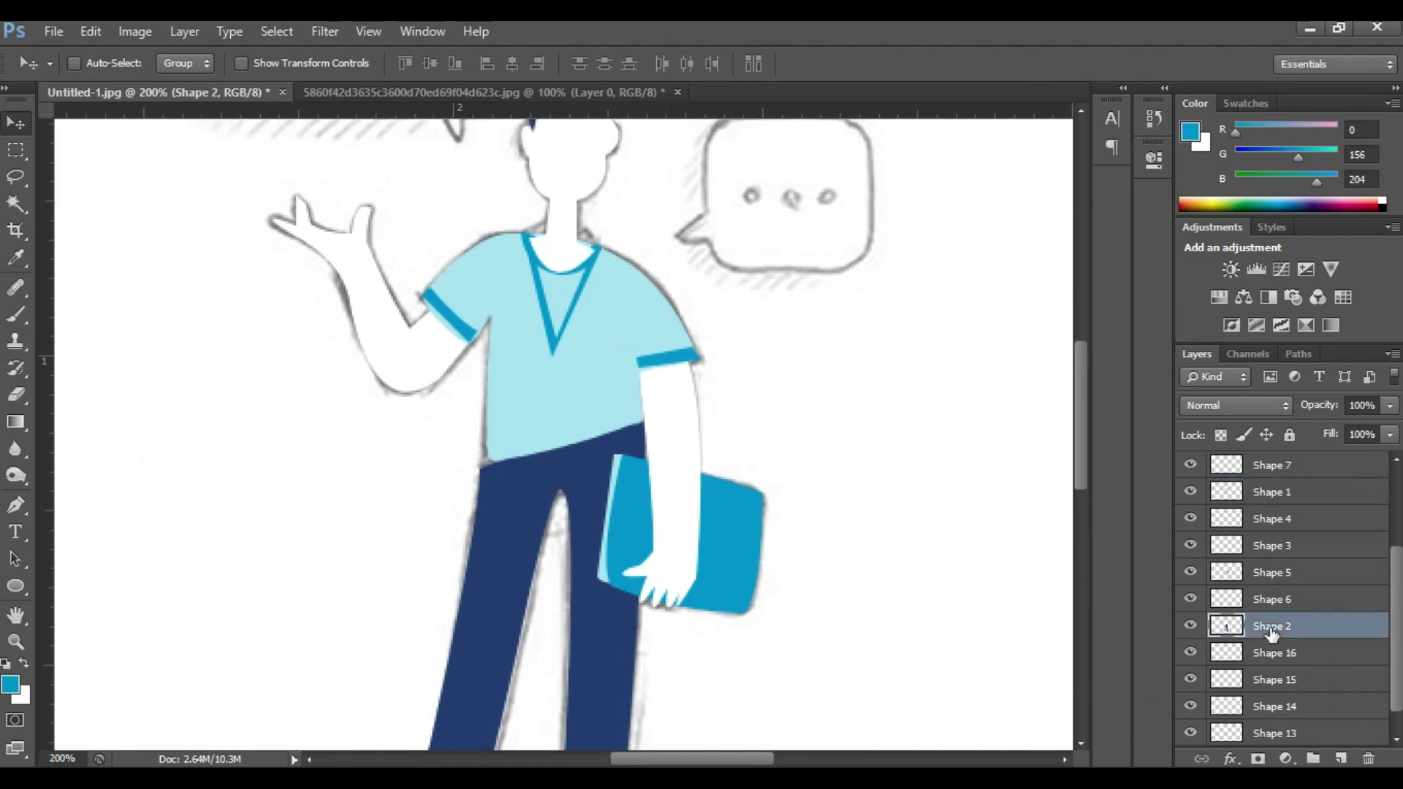
{"action": "key", "text": "Right"}
{"action": "key", "text": "Right"}
{"action": "key", "text": "Right"}
{"action": "key", "text": "Up"}
{"action": "key", "text": "Up"}
{"action": "key", "text": "Up"}
{"action": "key", "text": "Left"}
{"action": "key", "text": "Left"}
{"action": "key", "text": "Left"}
{"action": "key", "text": "Left"}
{"action": "key", "text": "Left"}
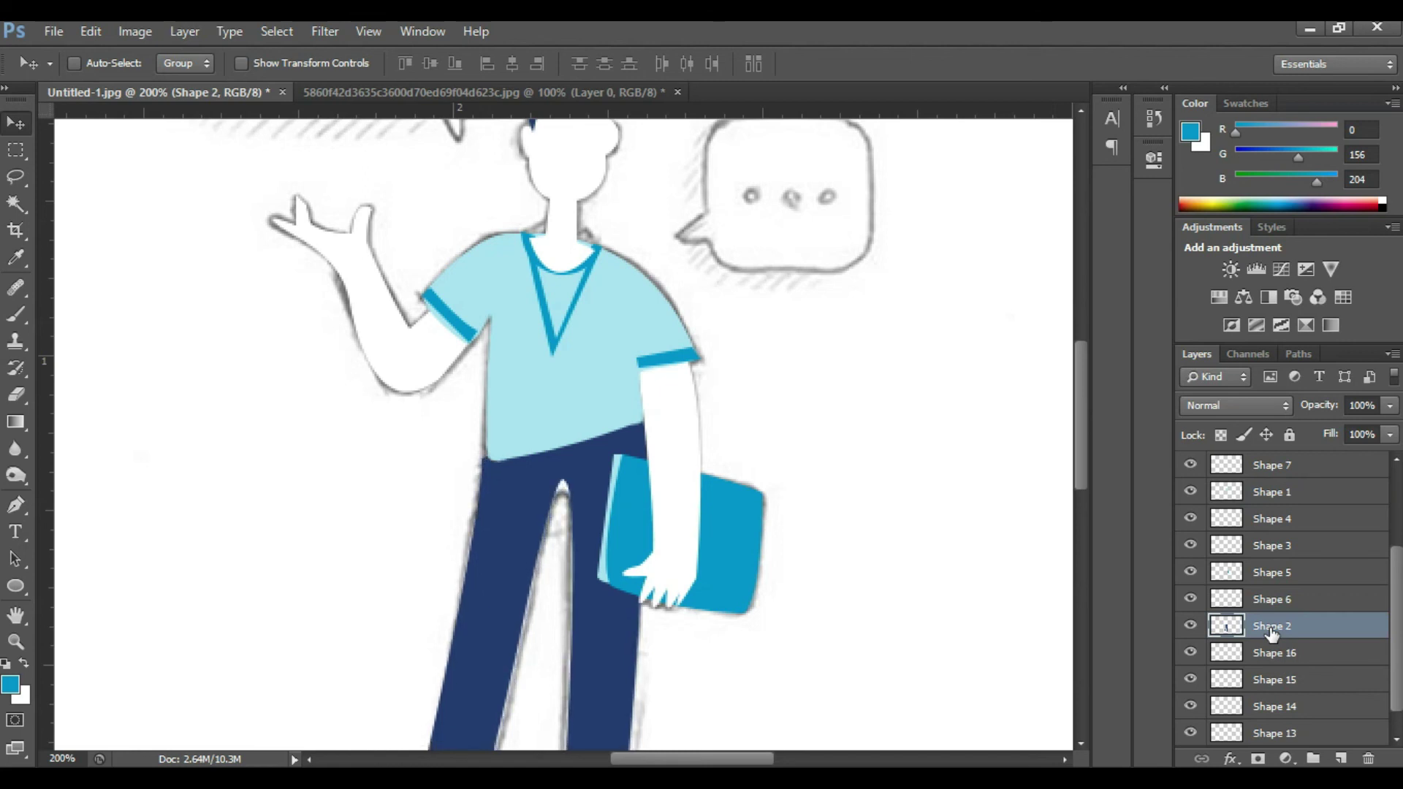
{"action": "key", "text": "Right"}
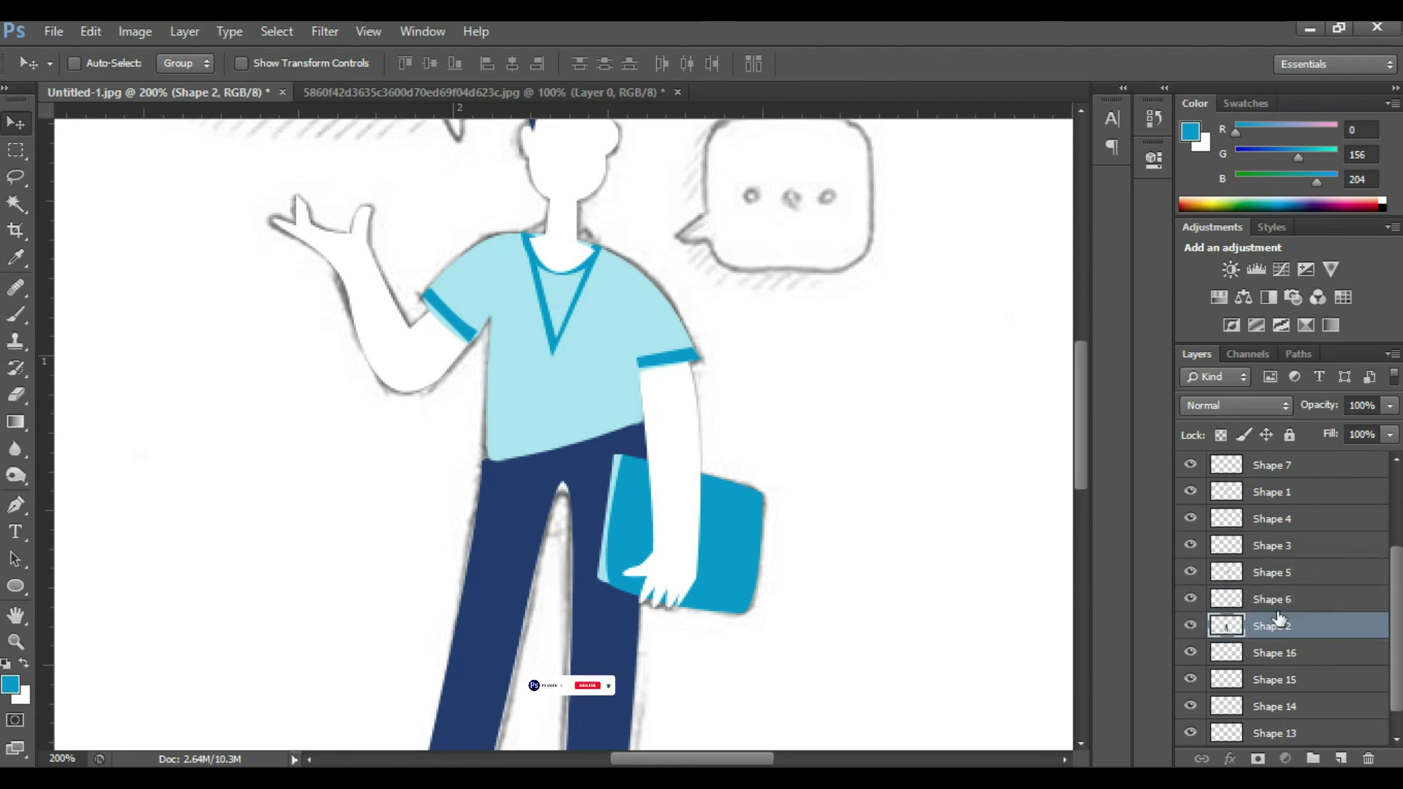
Hide and re-show the Shape 1 shirt fill to check the sketch, then reselect Shape 2
{"action": "left_click", "coordinate": [1191, 519]}
{"action": "left_click", "coordinate": [1189, 493]}
{"action": "left_click", "coordinate": [1189, 493]}
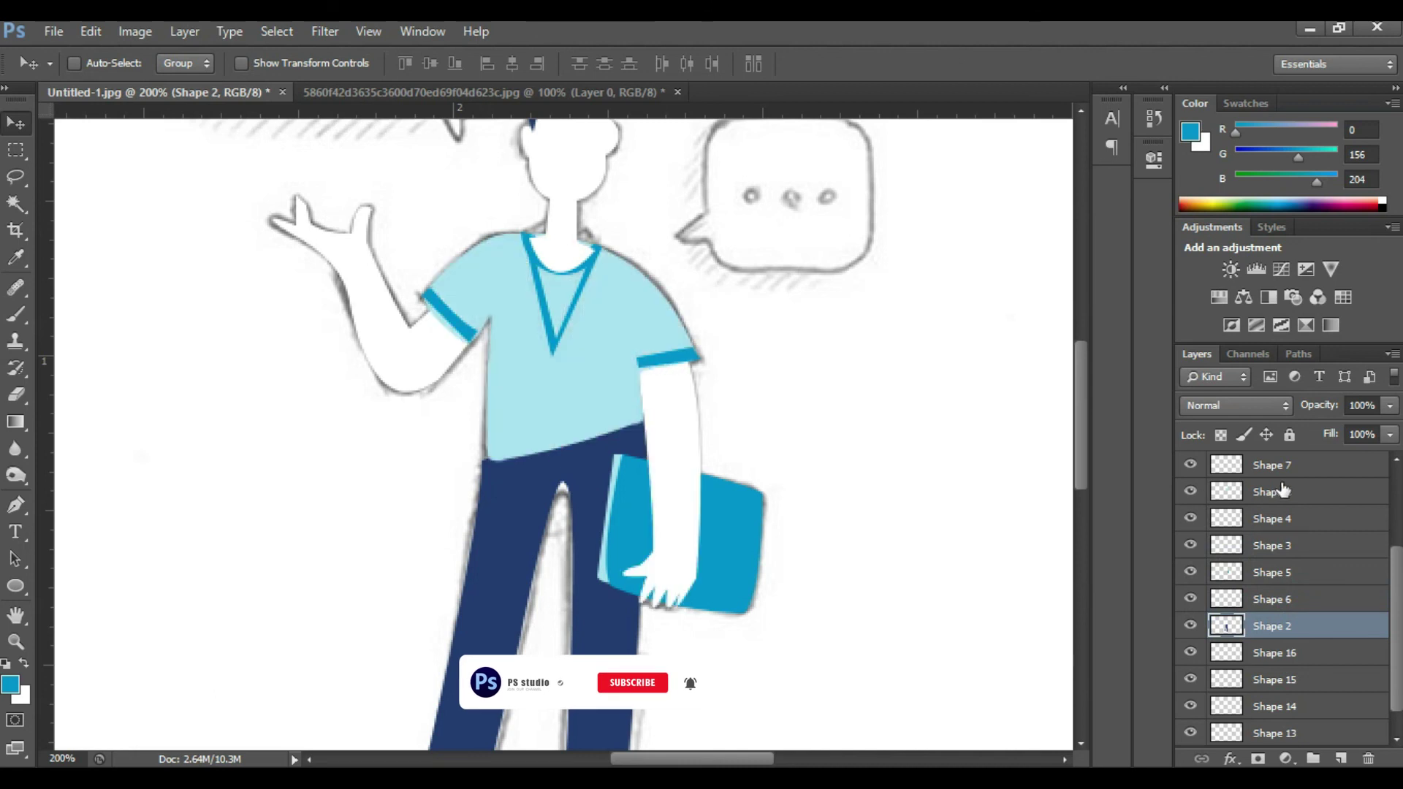
{"action": "left_click", "coordinate": [1282, 488]}
{"action": "left_click", "coordinate": [1274, 626]}
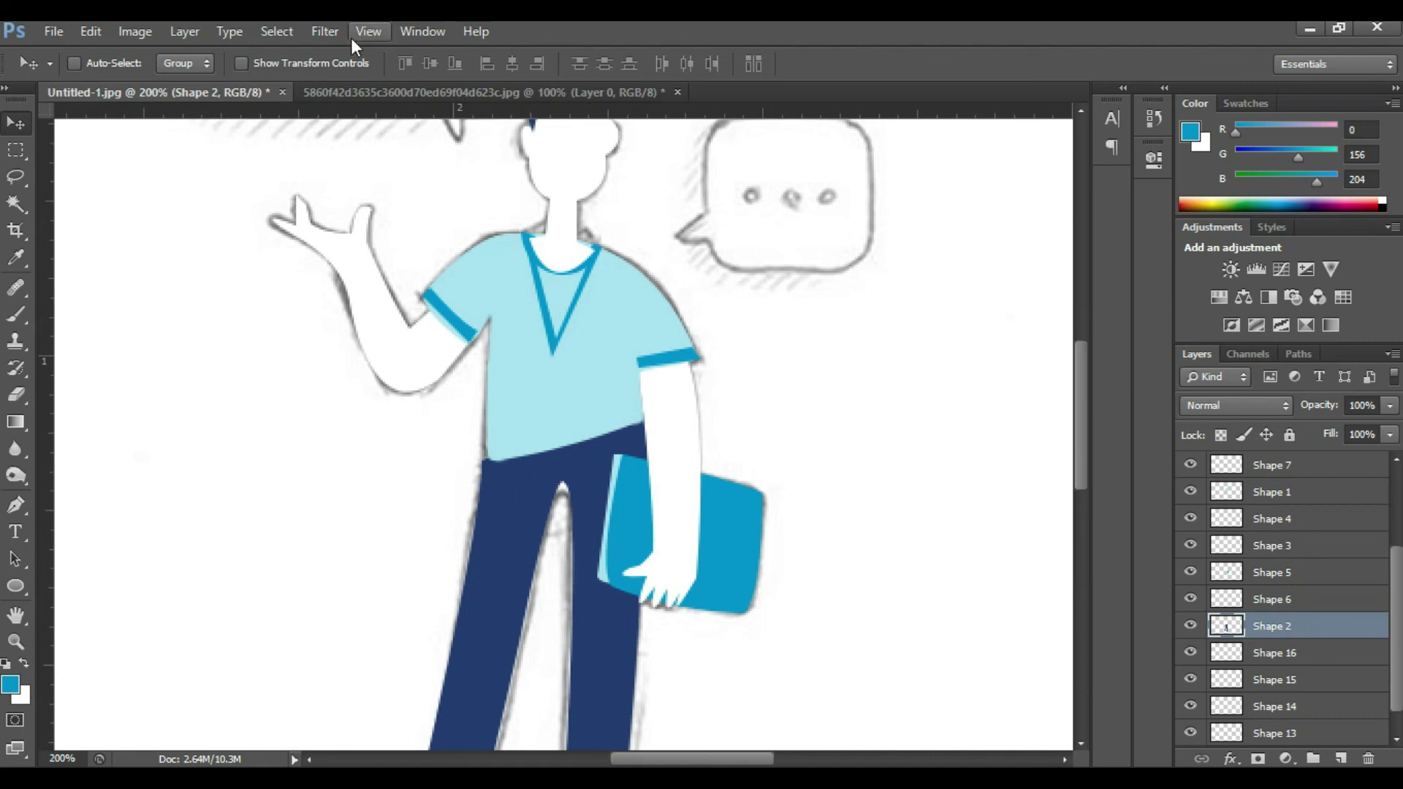
Round off the trousers' sharp top-left corner with Liquify's Forward Warp brush and apply it
{"action": "left_click", "coordinate": [331, 33]}
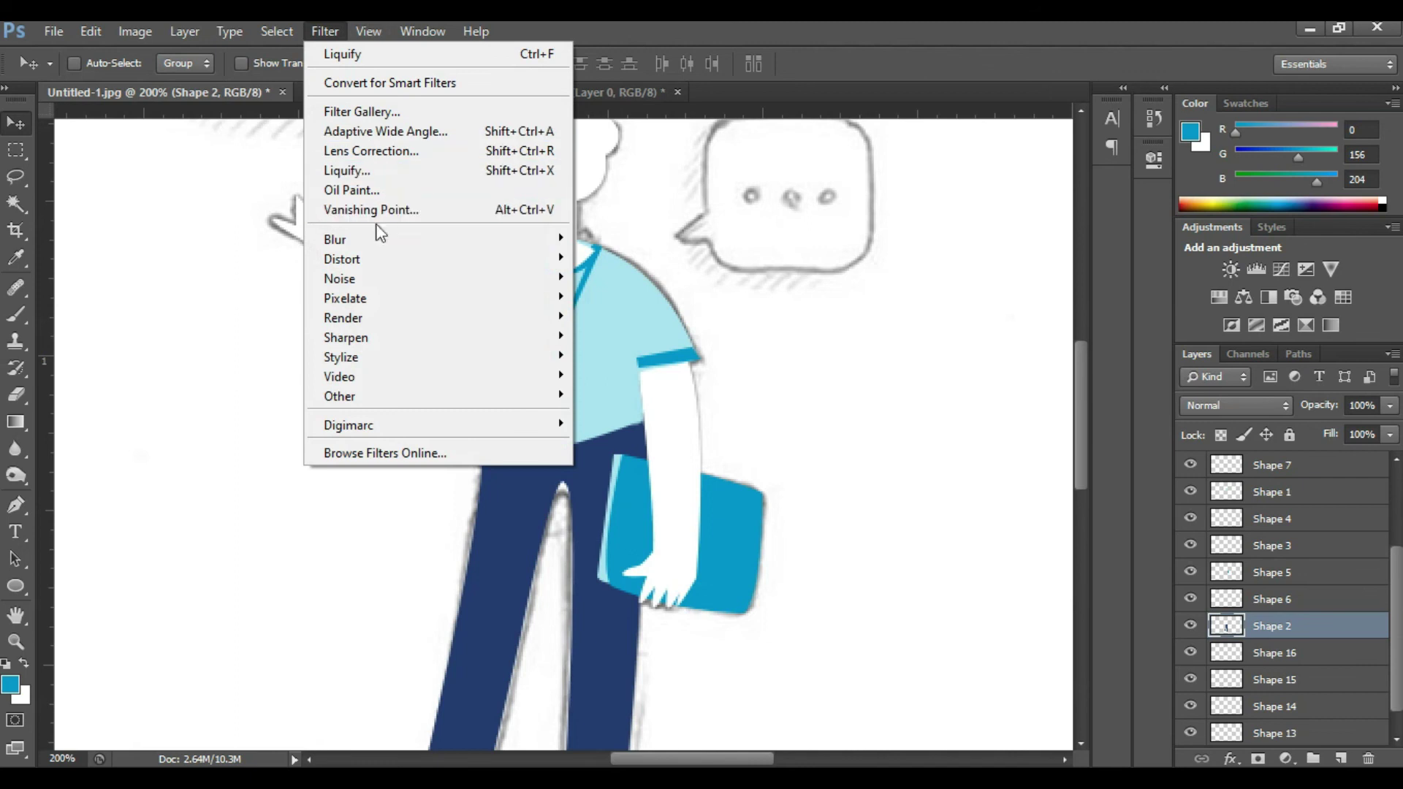
{"action": "left_click", "coordinate": [373, 178]}
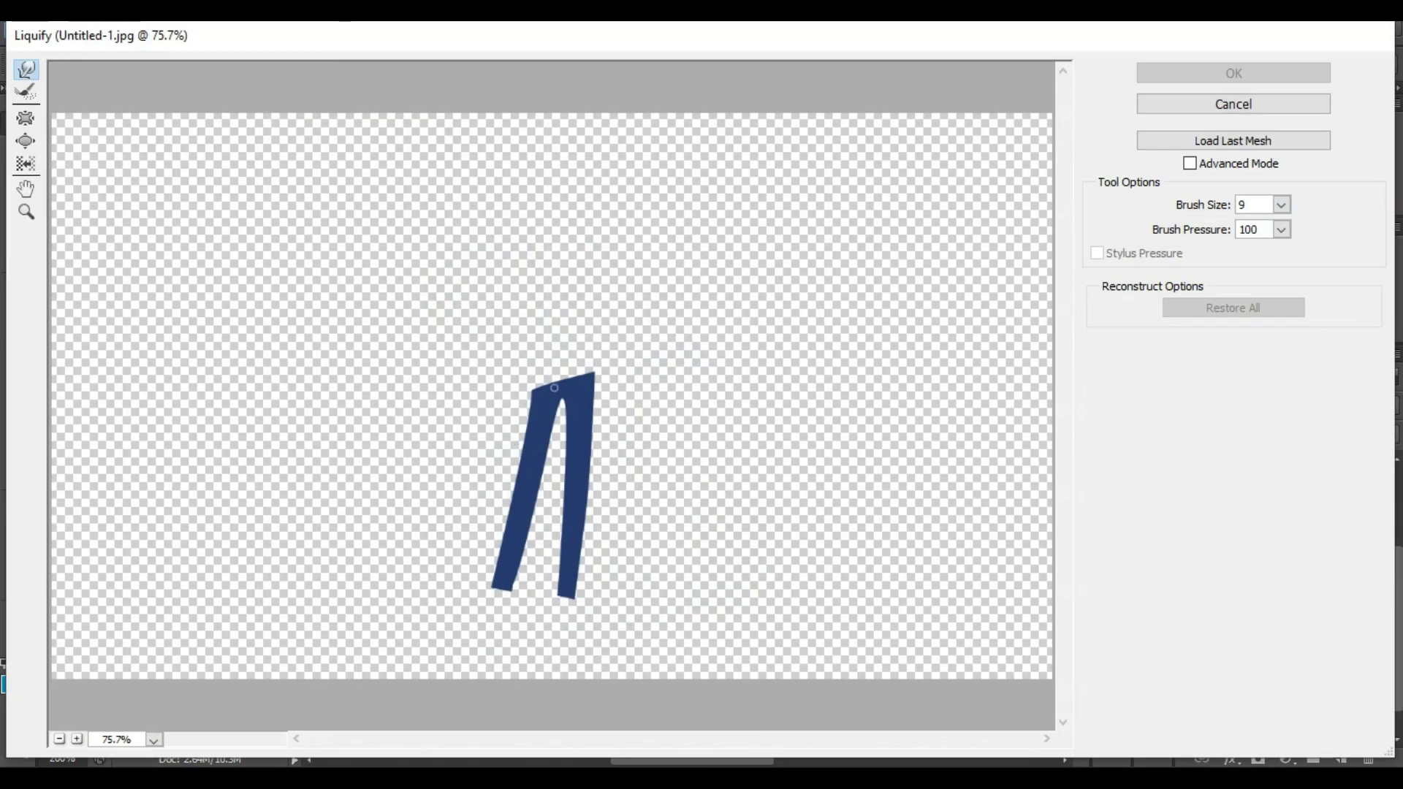
{"action": "left_click", "coordinate": [531, 391]}
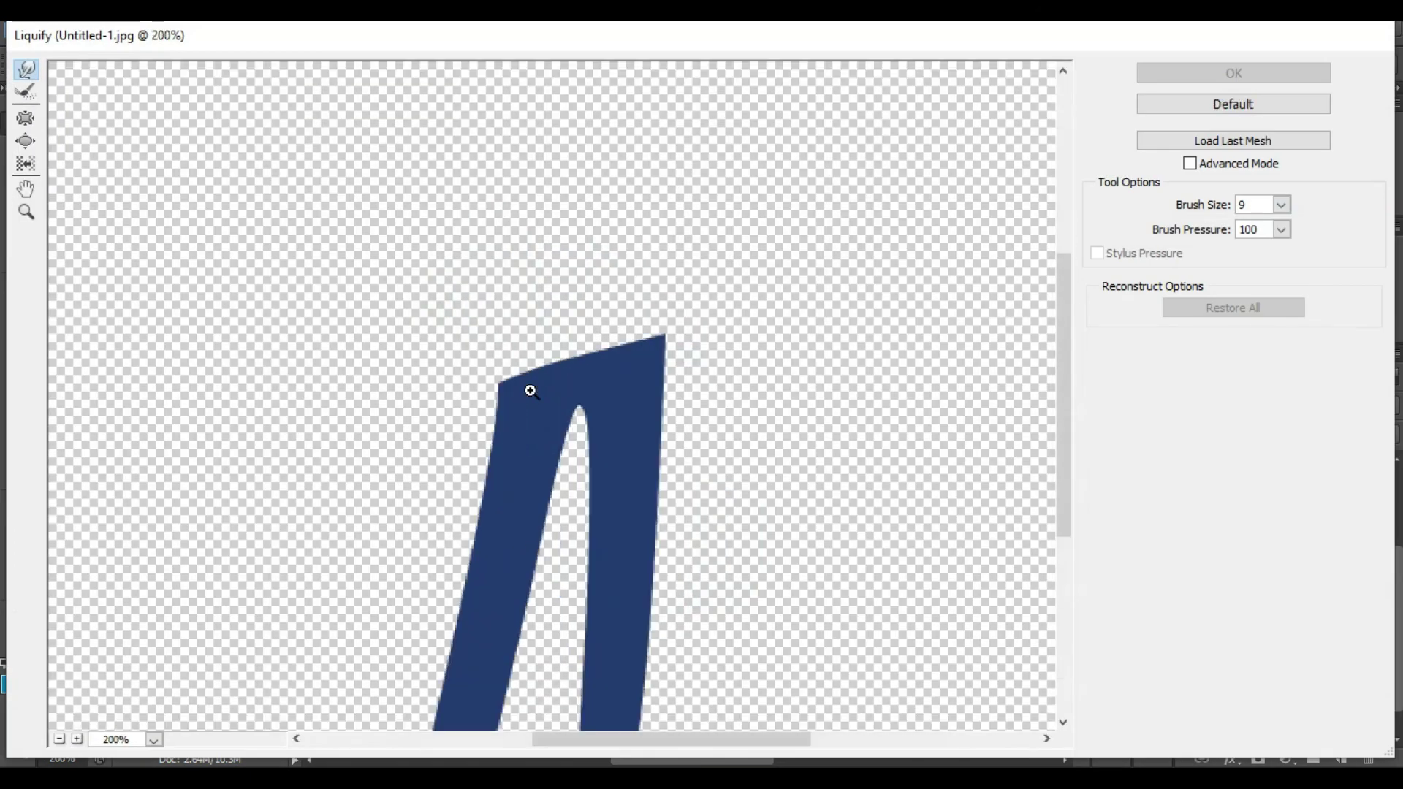
{"action": "left_click", "coordinate": [530, 391]}
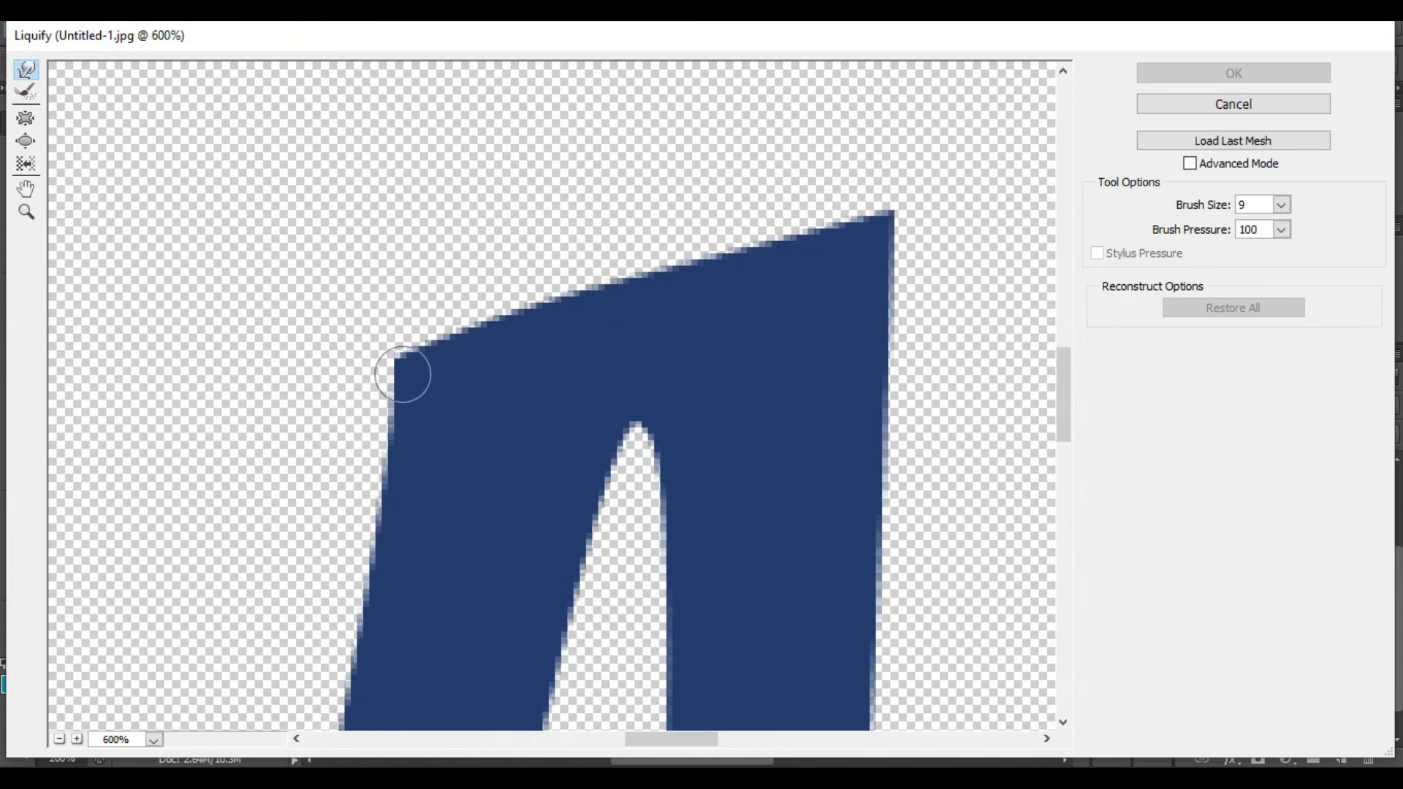
{"action": "mouse_move", "coordinate": [407, 351]}
{"action": "left_mouse_down"}
{"action": "mouse_move", "coordinate": [397, 375]}
{"action": "mouse_move", "coordinate": [417, 338]}
{"action": "left_mouse_up"}
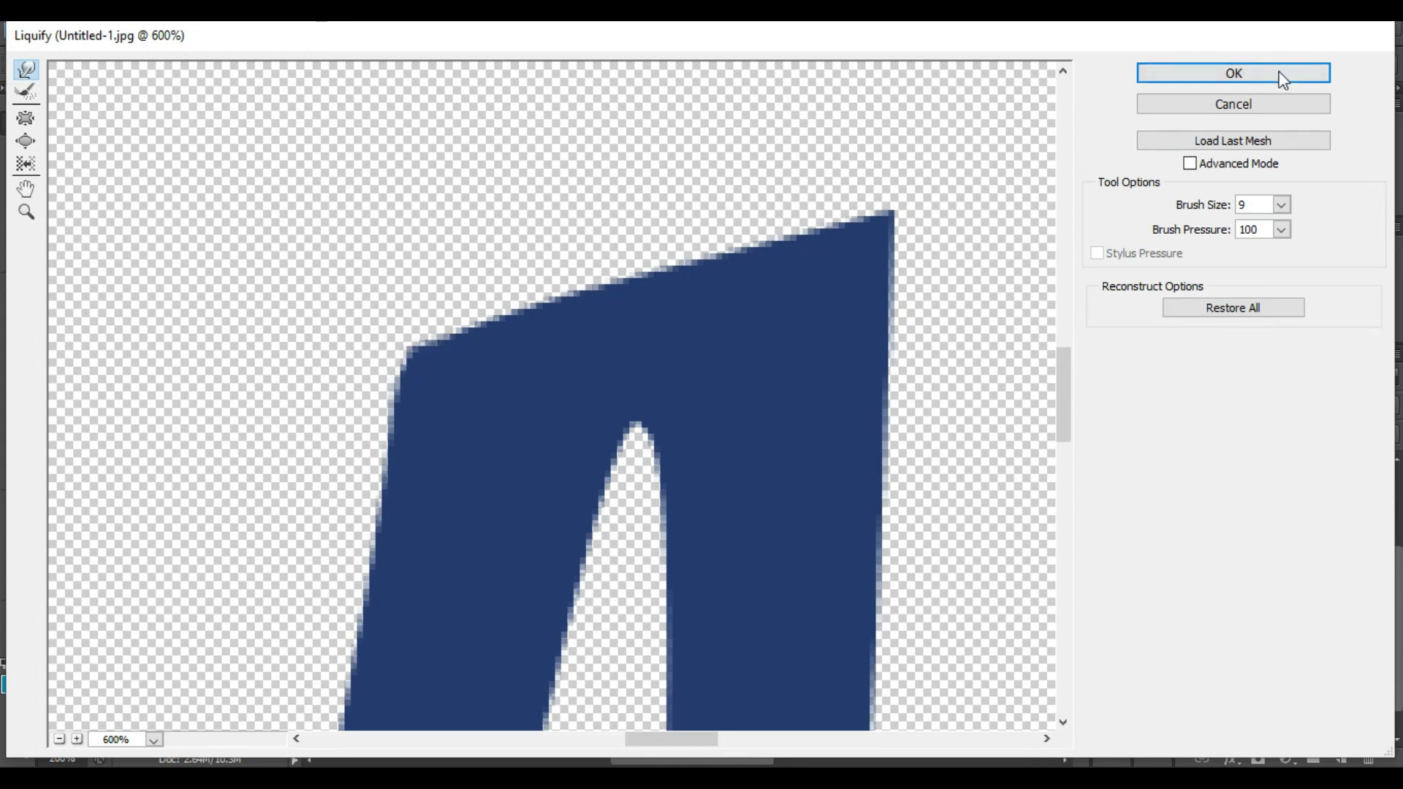
{"action": "left_click", "coordinate": [1284, 73]}
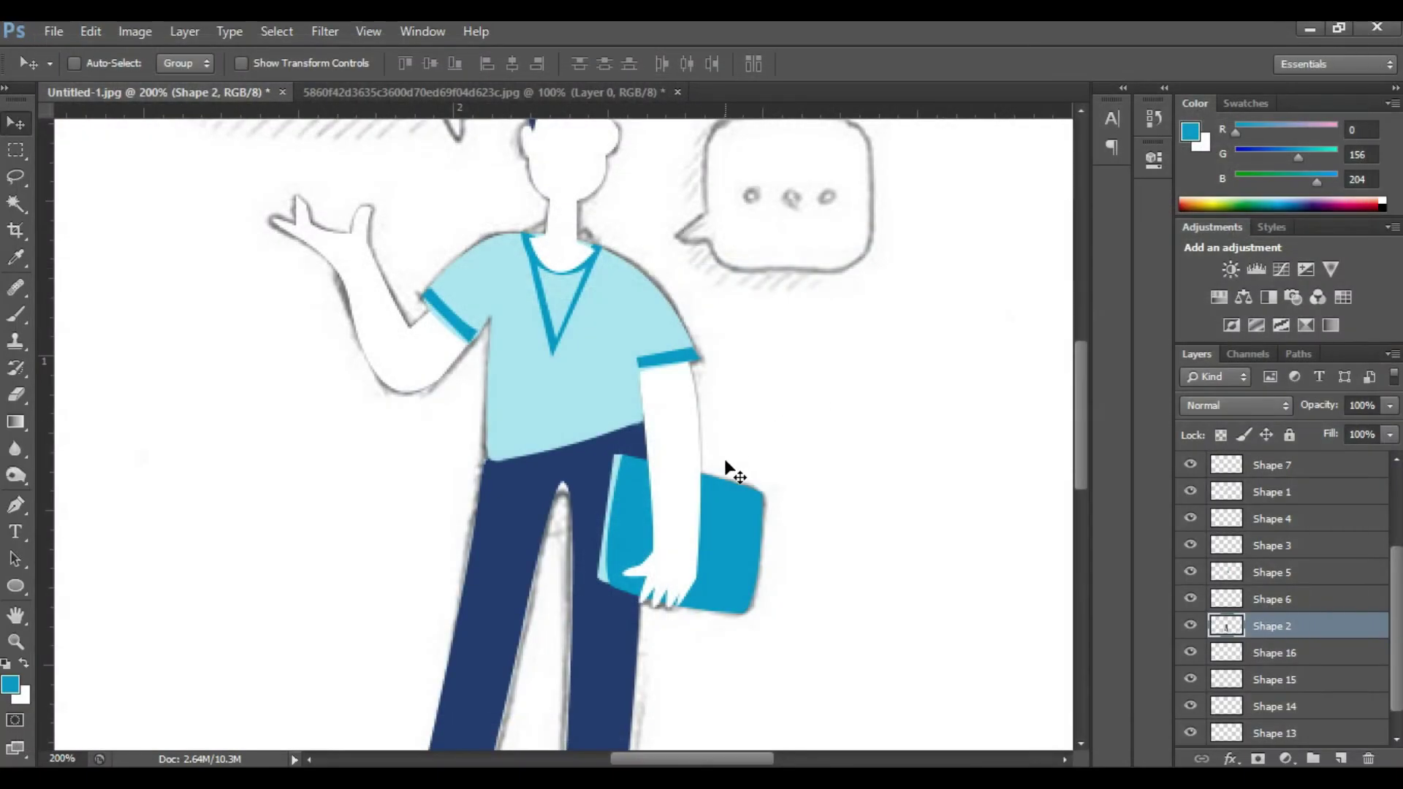
Zoom out to 66.7% so the whole illustration fits the window
{"action": "key", "text": "ctrl+minus"}
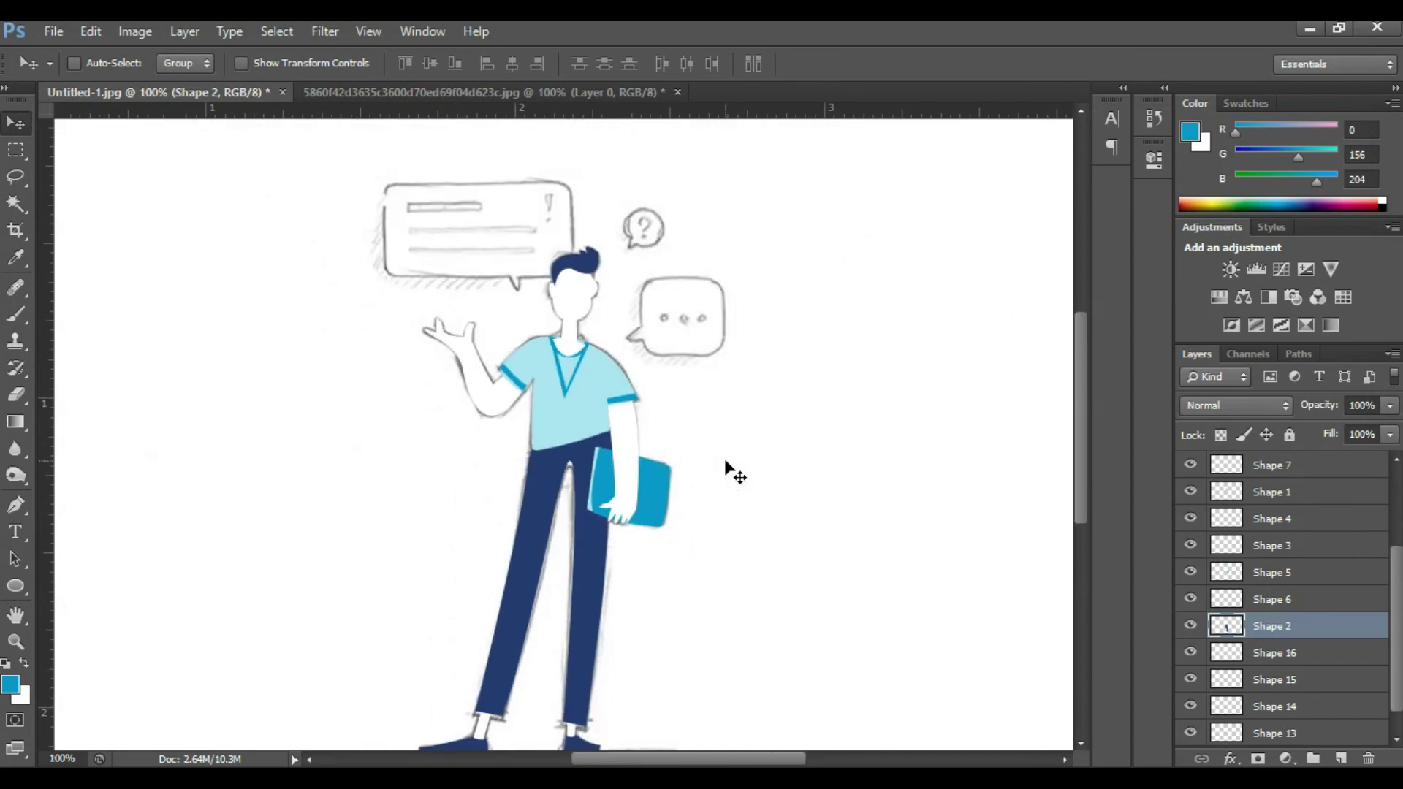
{"action": "key", "text": "ctrl+minus"}
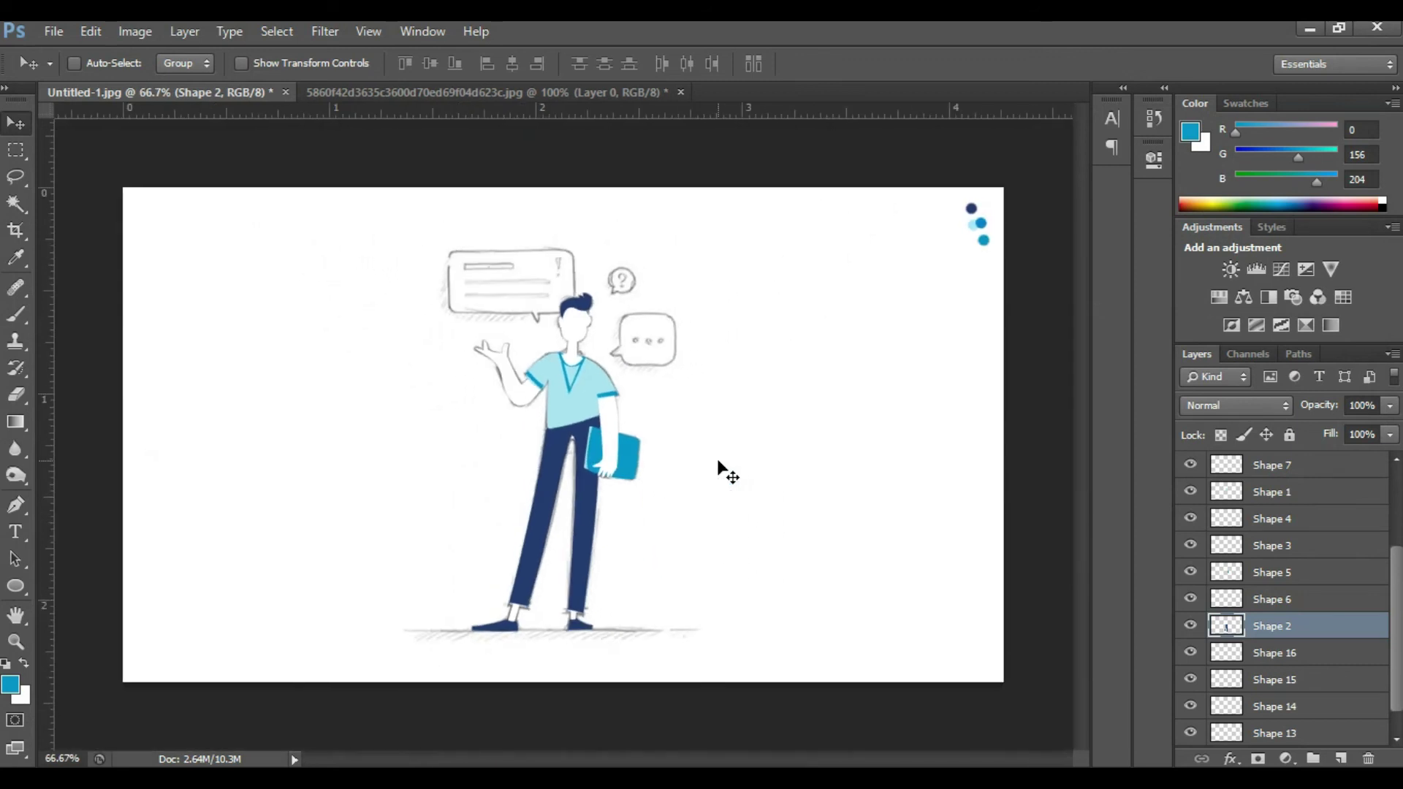